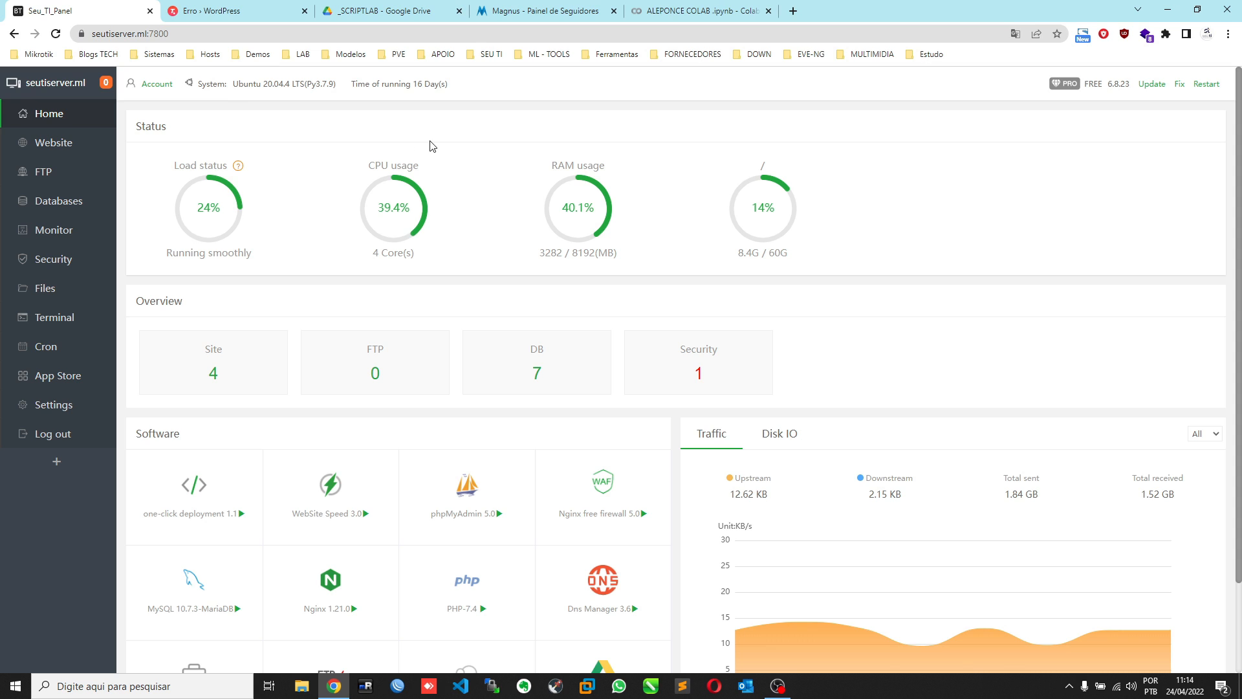
- Search Google for aapanel in a new browser tab
left_click(793, 11)
type("aap")
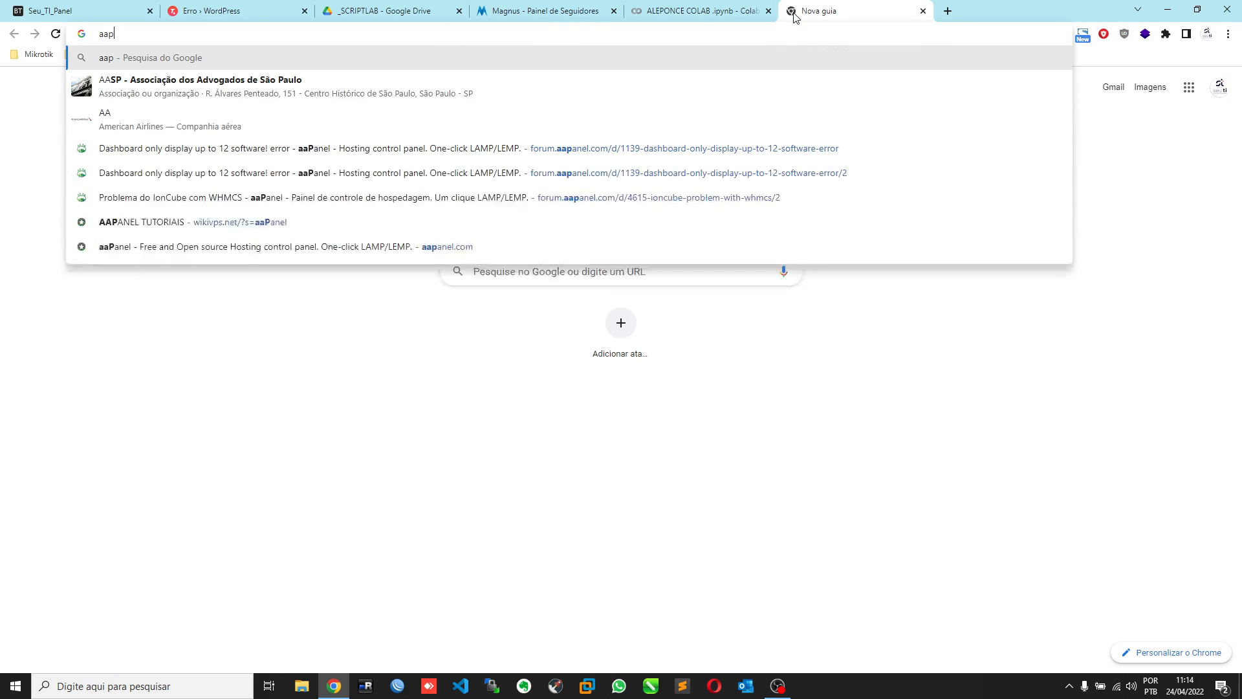
type("anel")
key("Return")
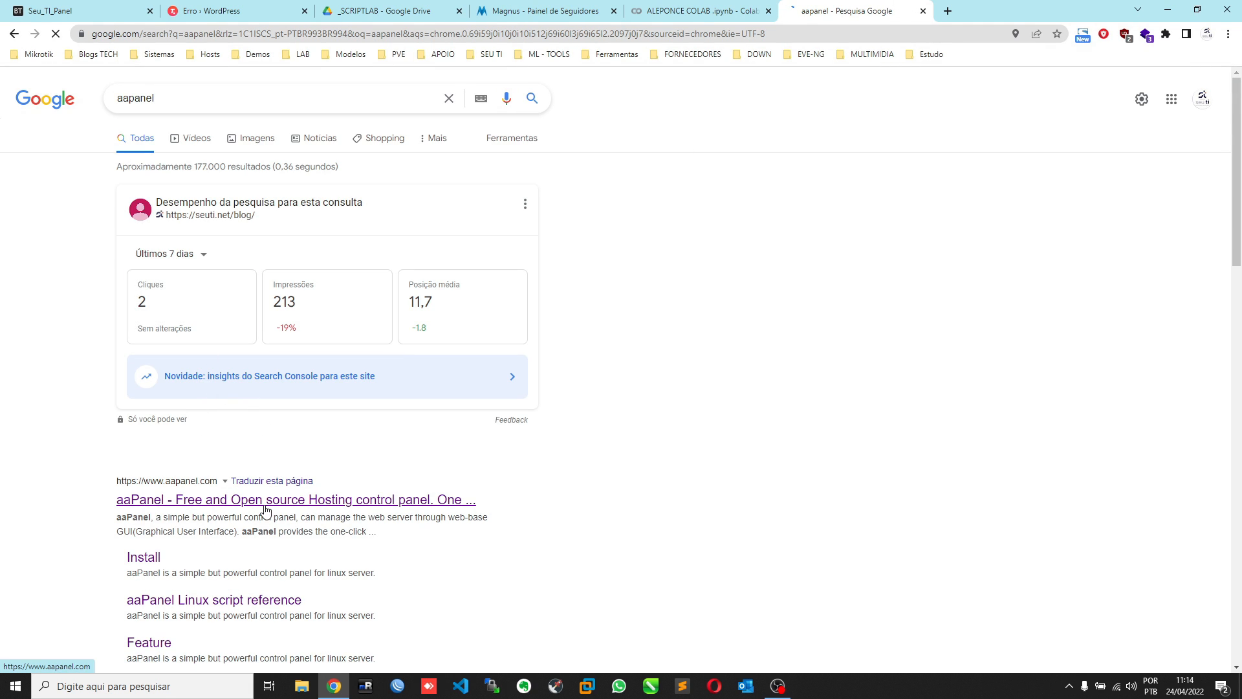
- Open the seuti.net article "[aaPanel - Parte 1] Introdução e instalação do aaPanel" from the results in its own tab and skim its installation instructions
scroll(265, 504, "down", 5)
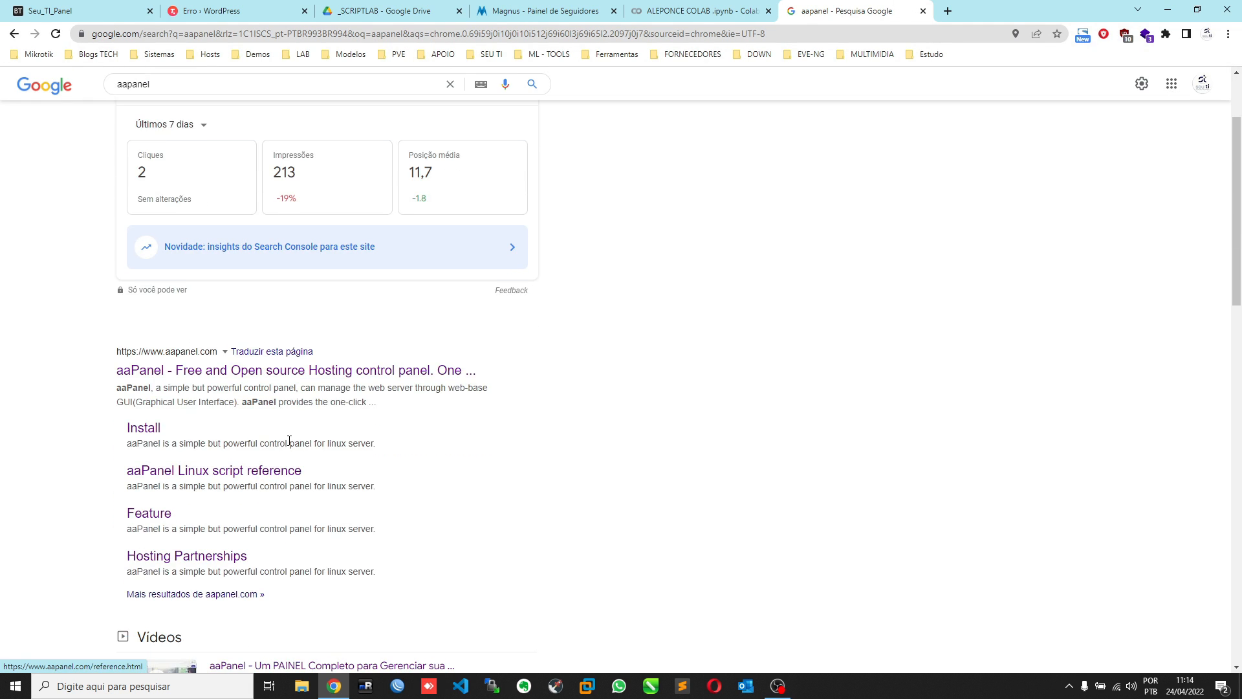
scroll(300, 421, "up", 5)
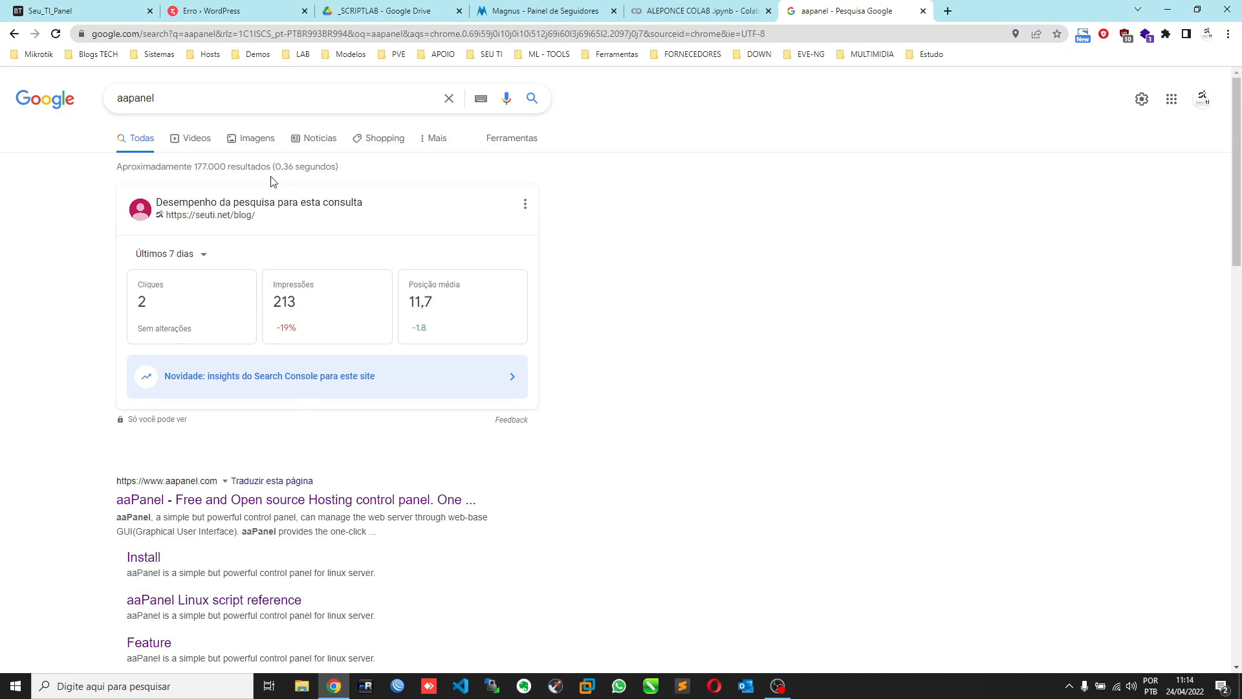
scroll(279, 206, "down", 12)
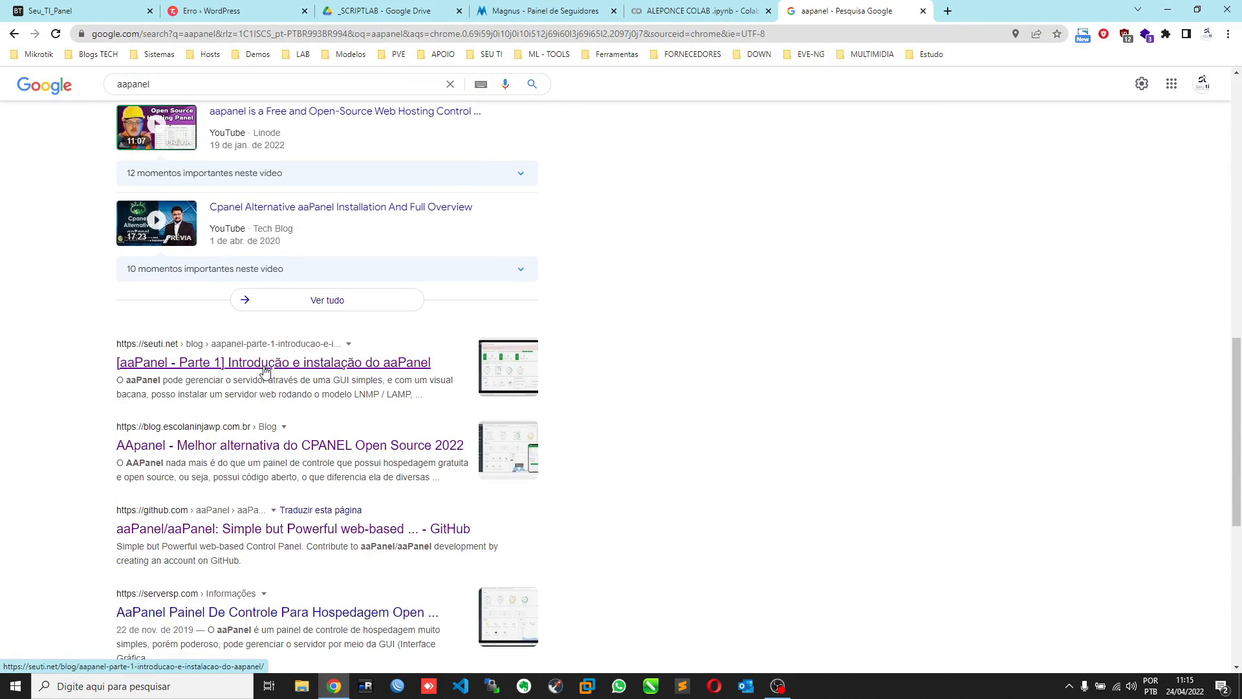
middle_click(266, 371)
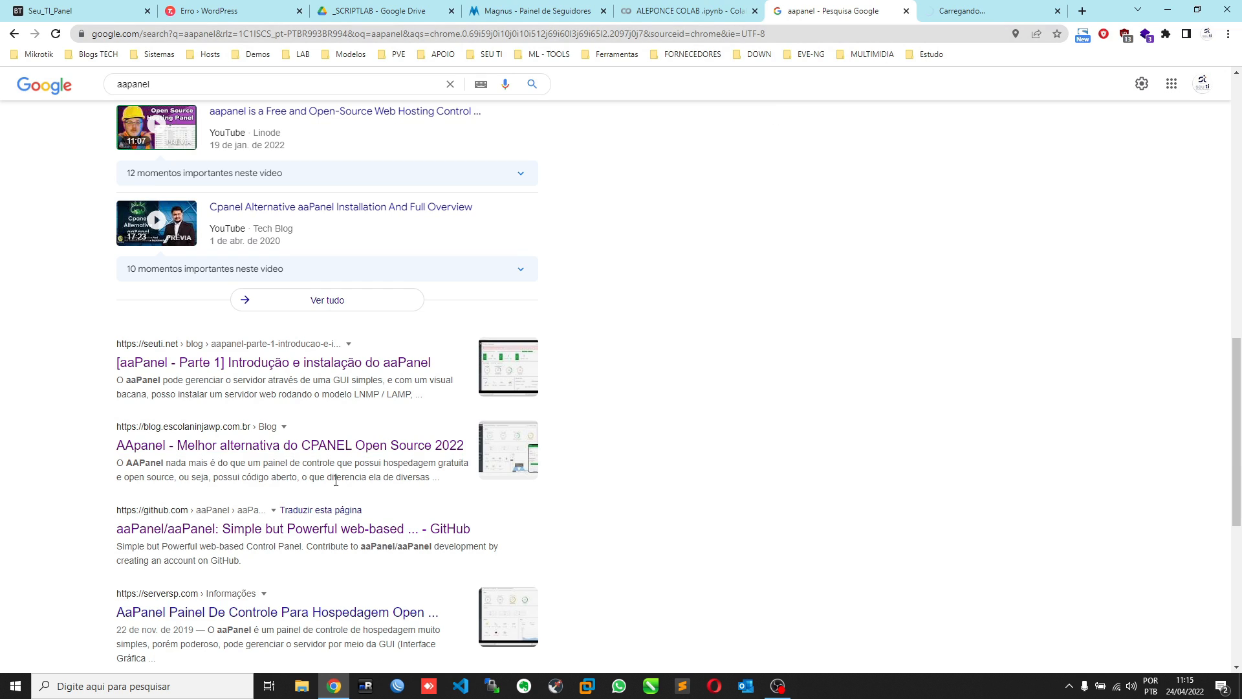
scroll(304, 491, "down", 1)
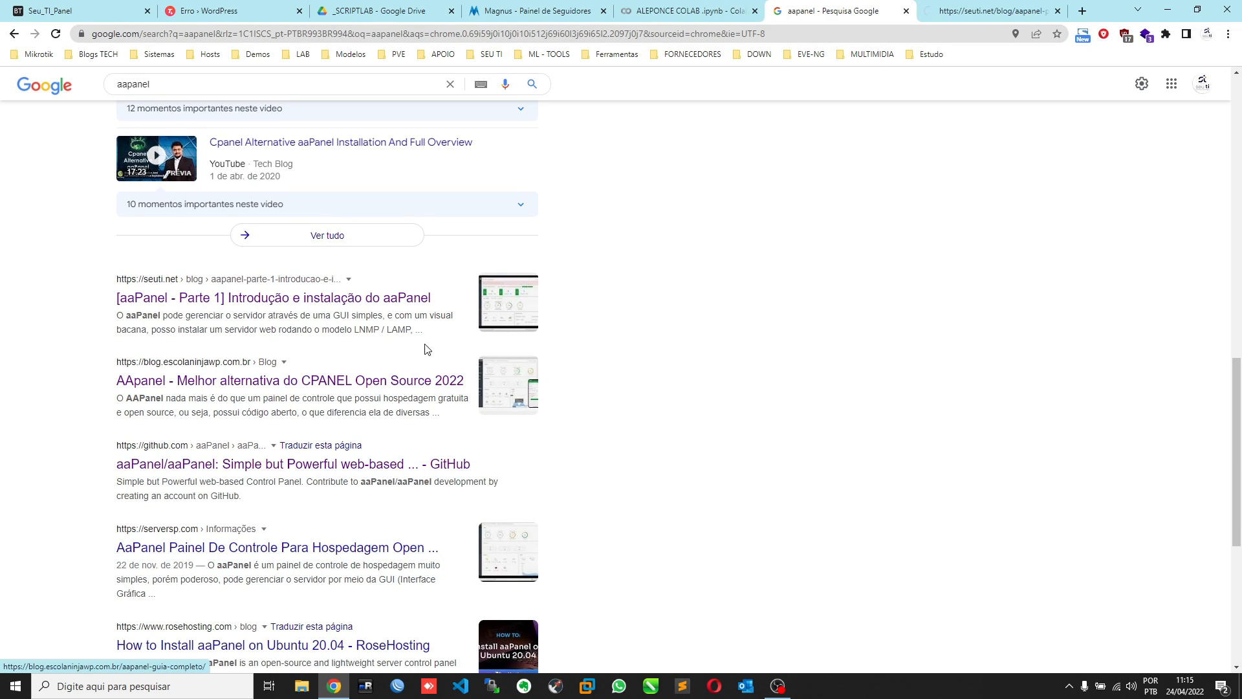
left_click(961, 12)
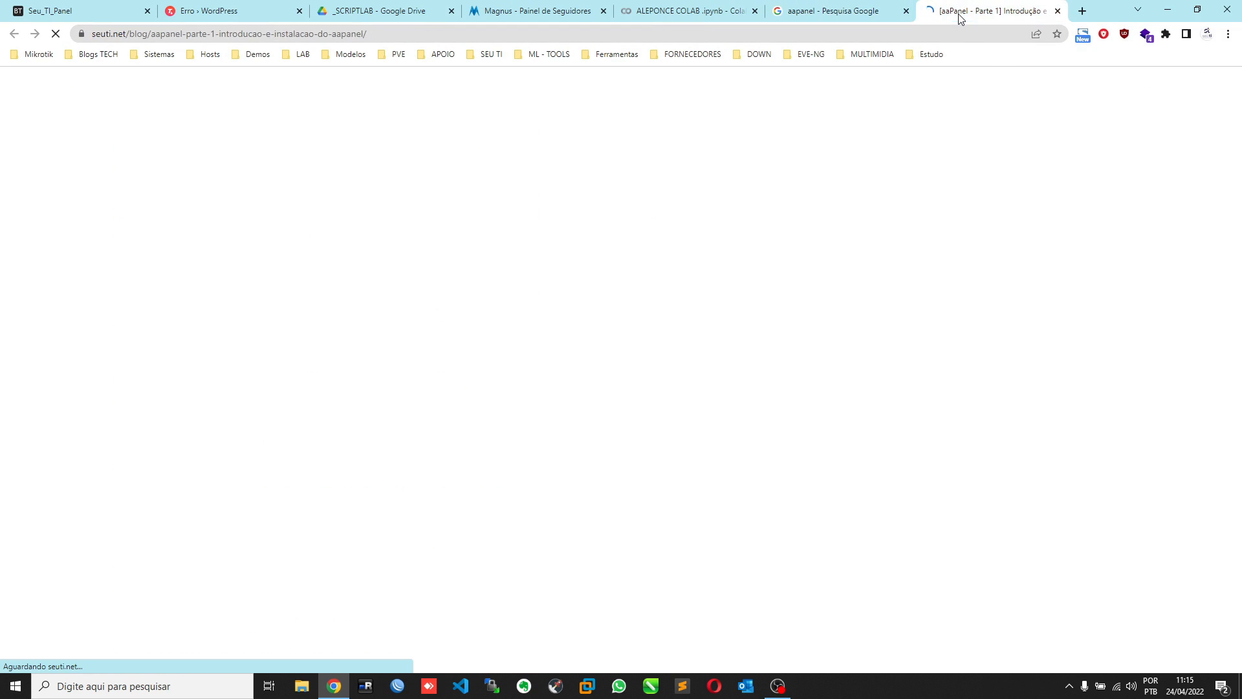
scroll(693, 401, "down", 7)
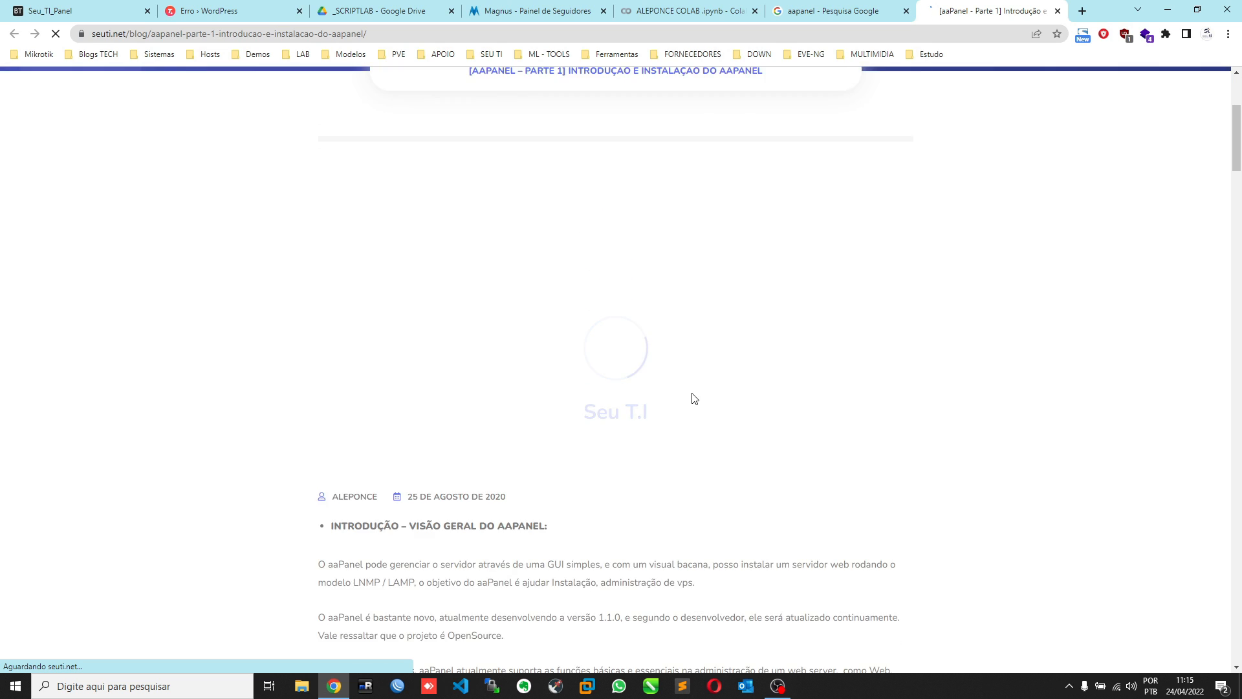
scroll(693, 398, "down", 16)
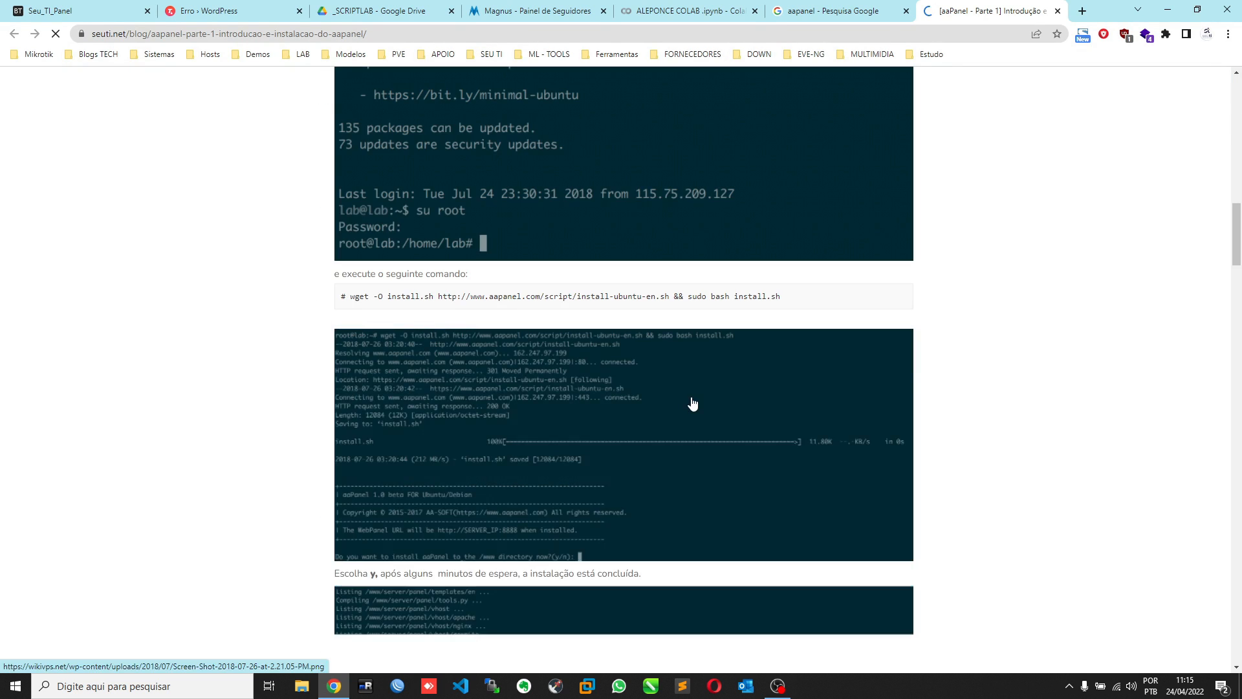
- Close the article, open the official aaPanel website from the search results, and dismiss the page translation offer
left_click(1057, 11)
scroll(388, 304, "down", 3)
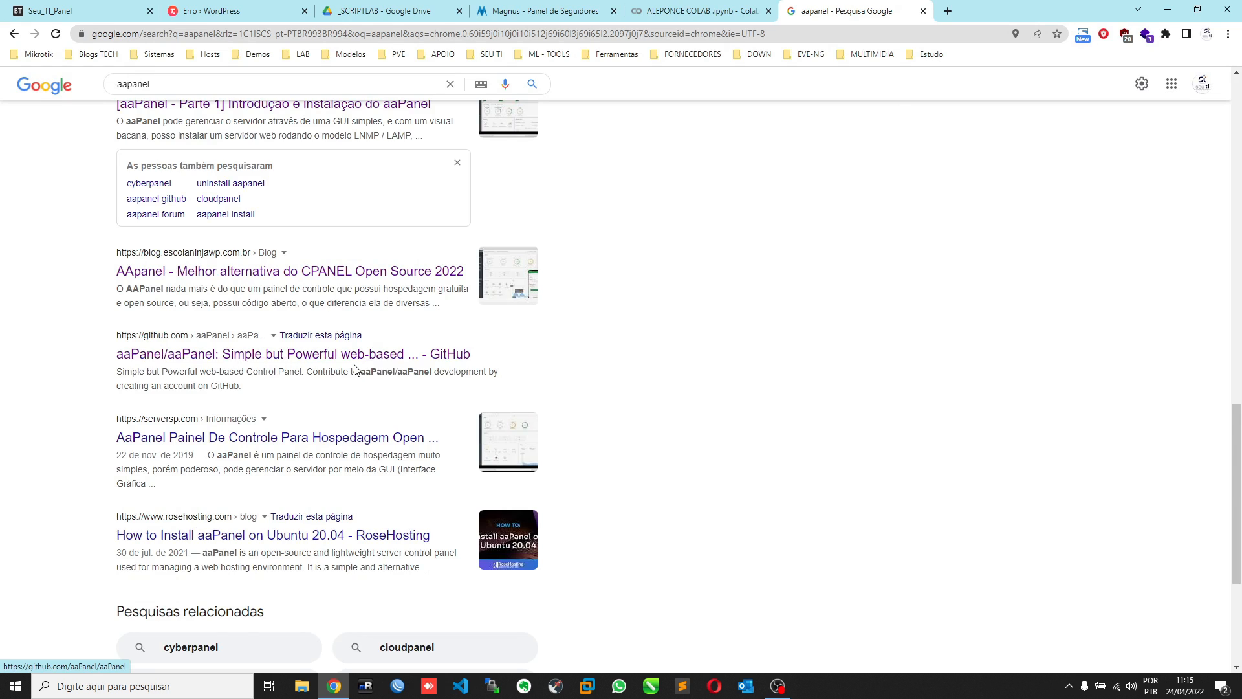
scroll(508, 206, "up", 13)
left_click(374, 243)
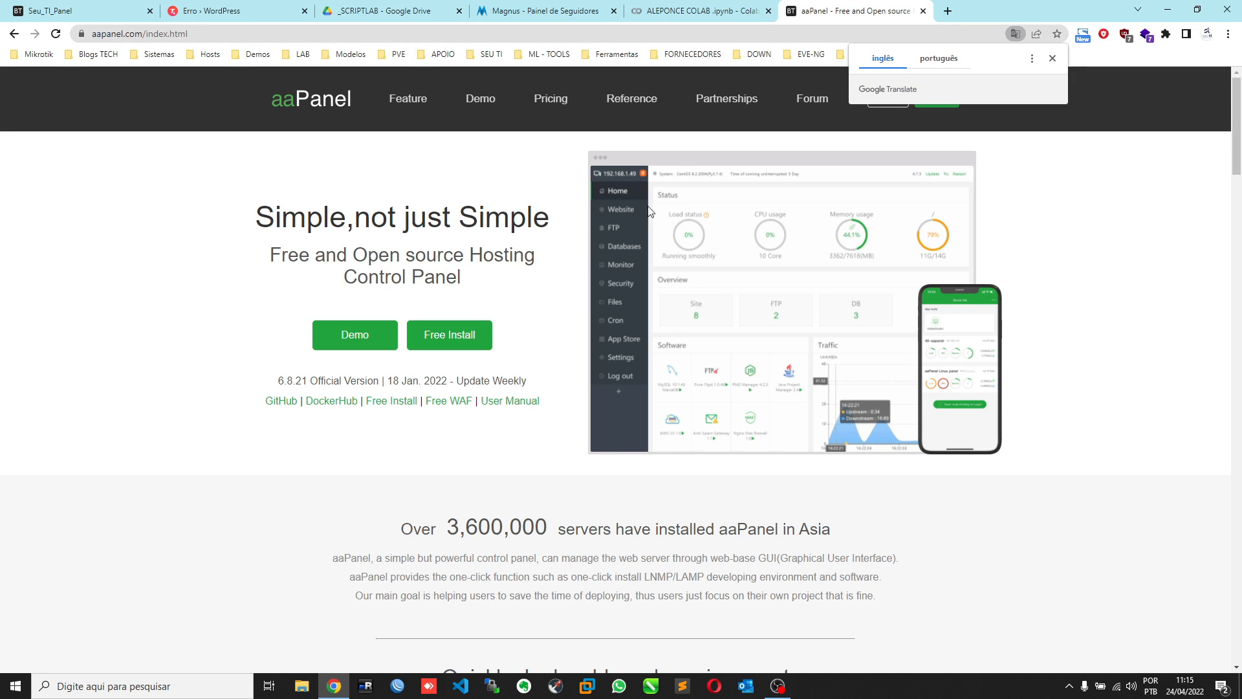
left_click(1052, 59)
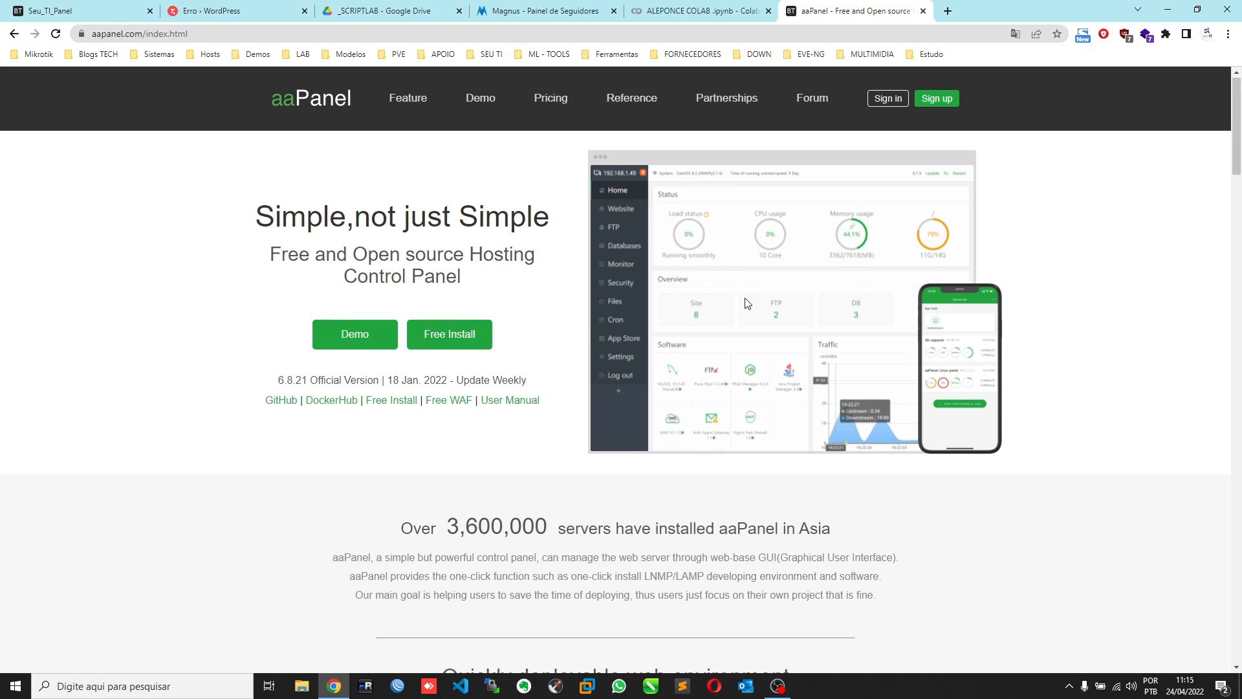
- Examine the aaPanel home page's feature sections, free features table, system requirements and installation section, returning to the page's beginning
scroll(747, 301, "down", 1)
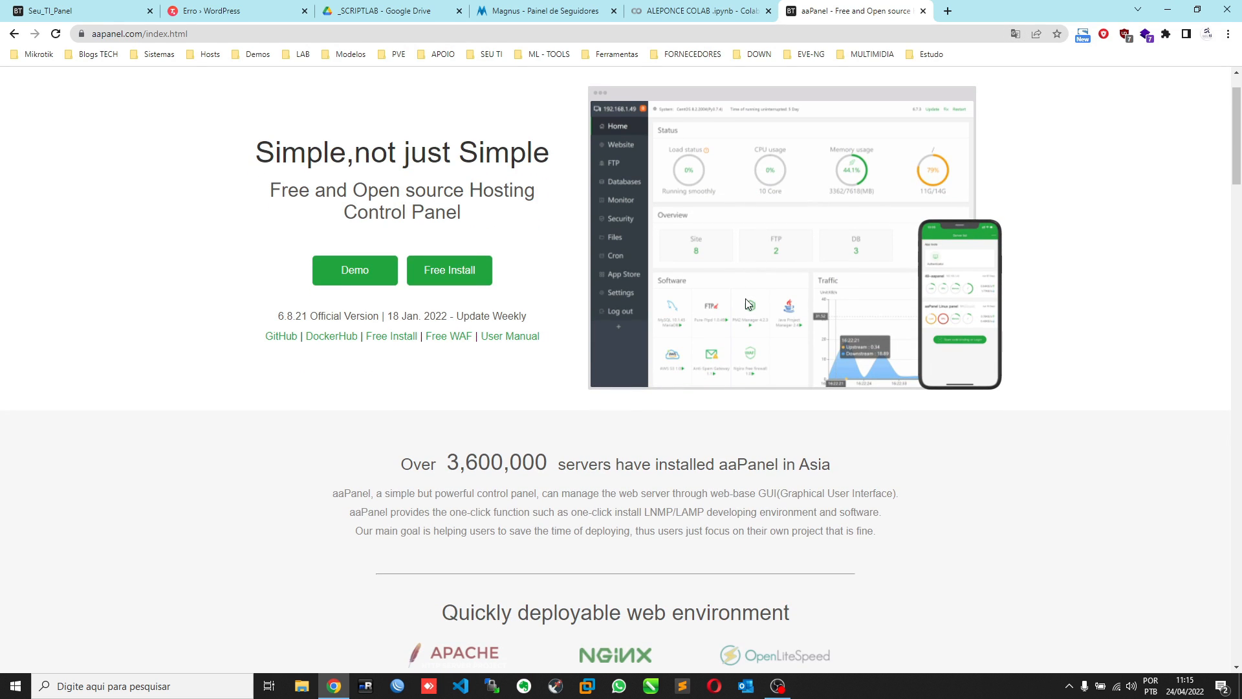
scroll(605, 306, "down", 3)
scroll(611, 317, "down", 2)
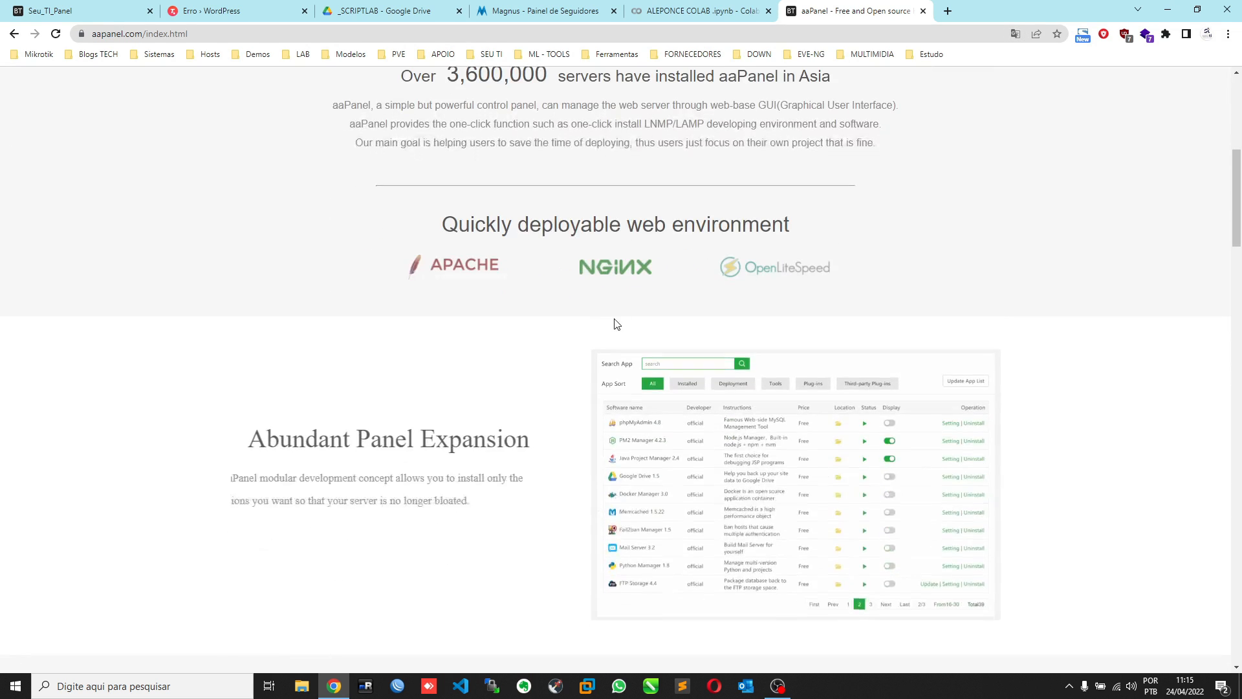
scroll(491, 304, "down", 3)
scroll(508, 313, "down", 3)
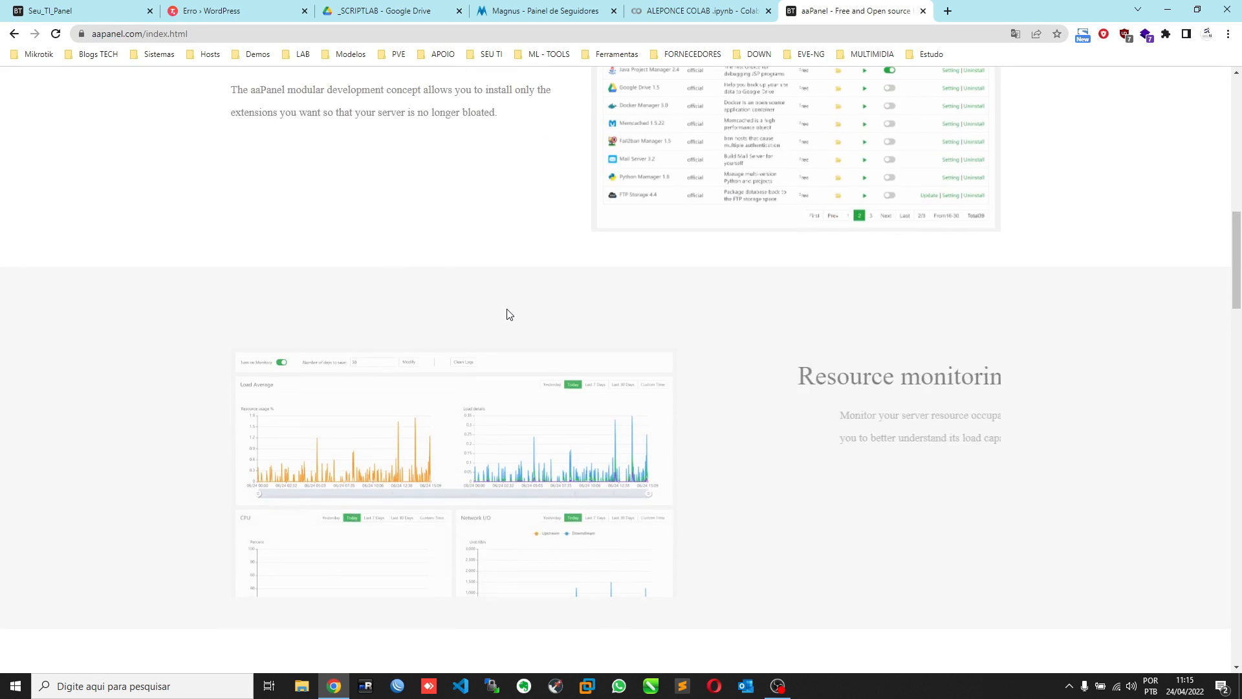
scroll(696, 382, "down", 5)
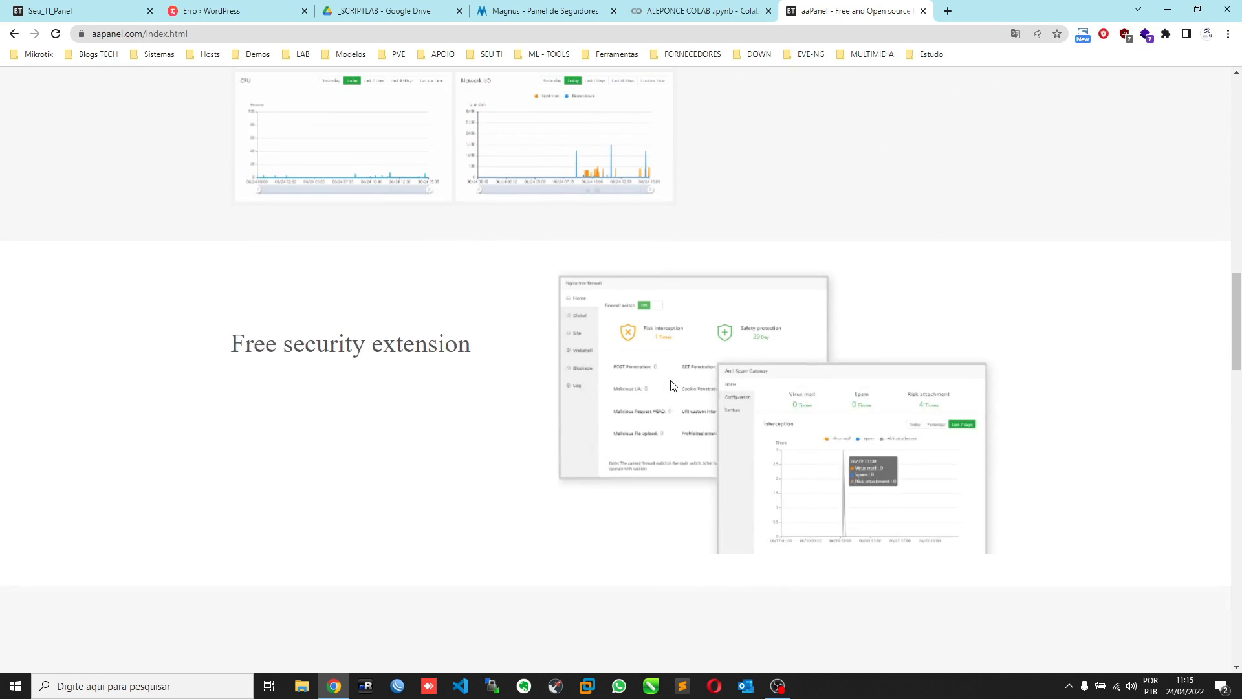
scroll(668, 375, "down", 4)
scroll(670, 370, "down", 3)
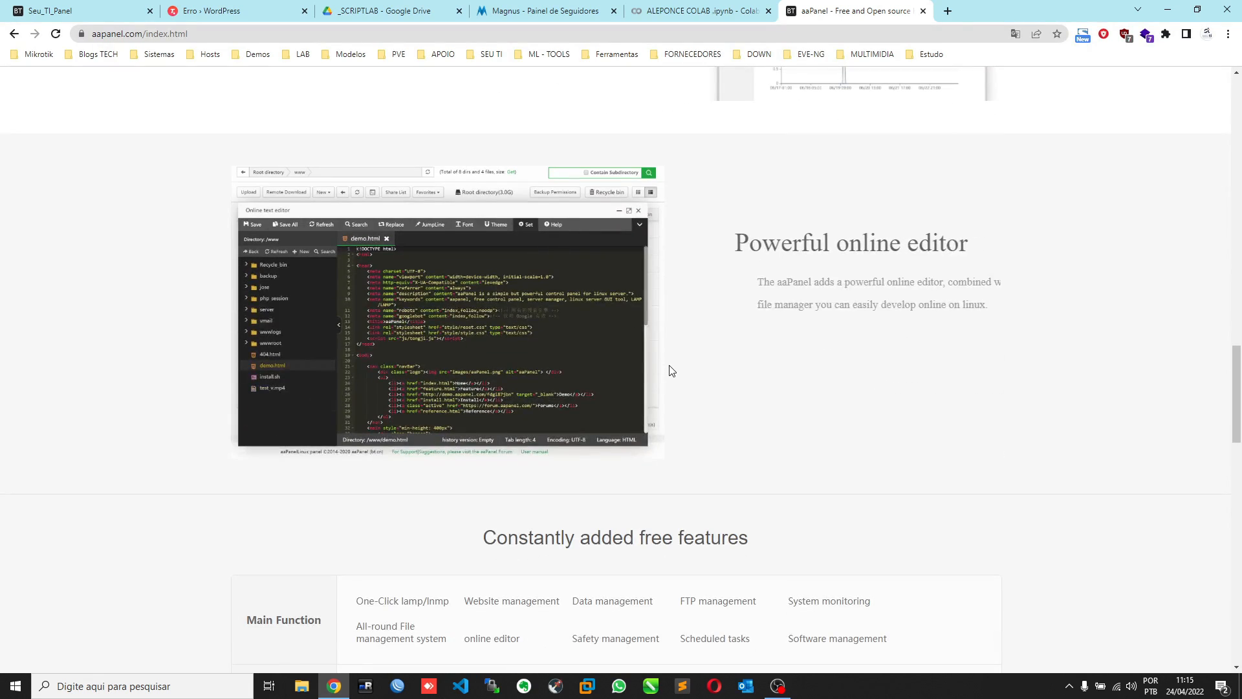
scroll(648, 356, "down", 7)
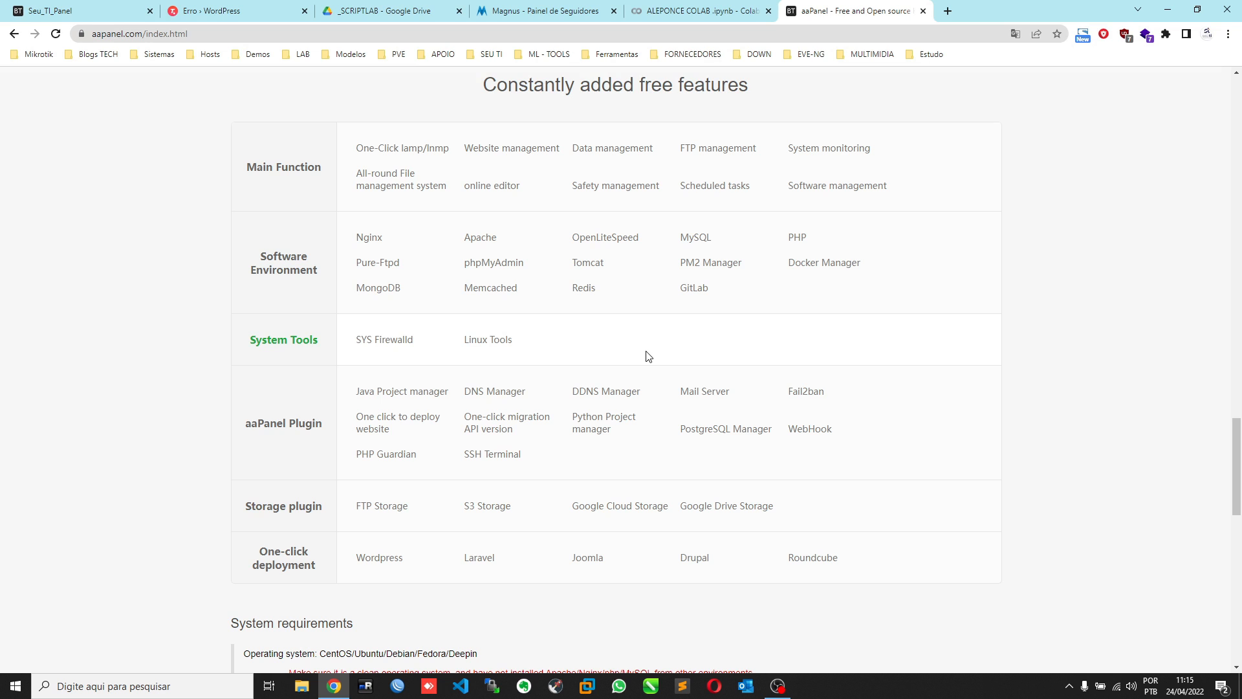
scroll(640, 356, "down", 2)
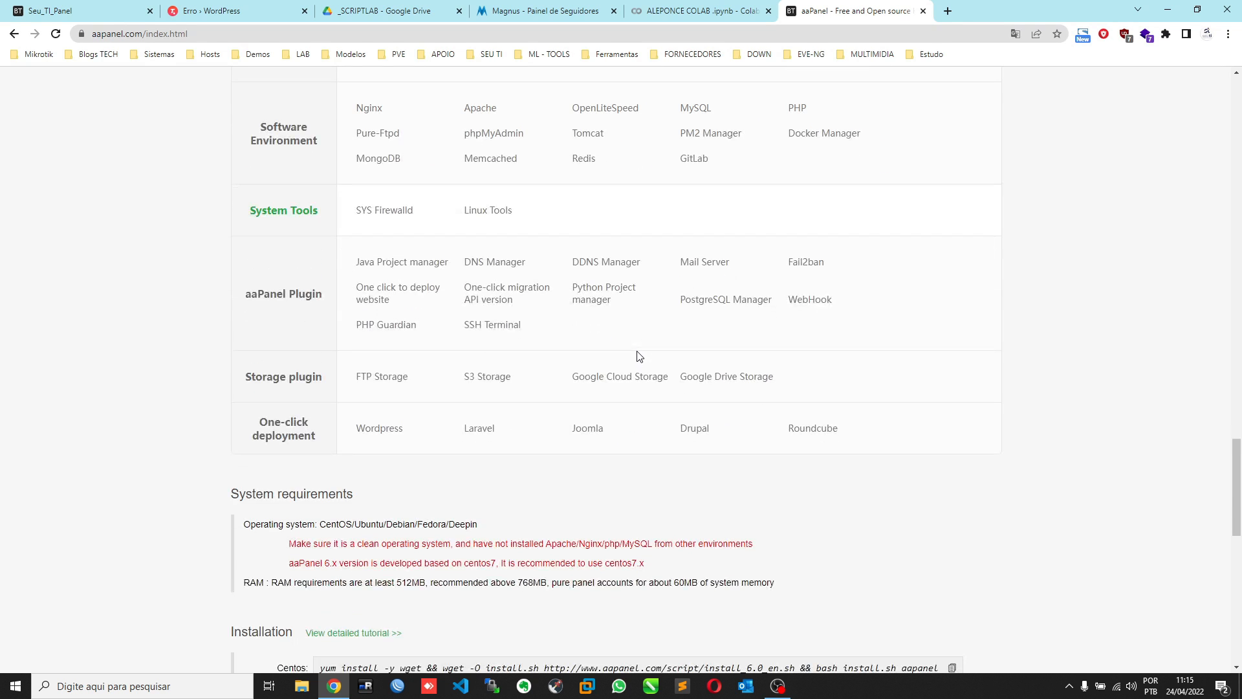
scroll(639, 355, "down", 2)
scroll(638, 356, "up", 10)
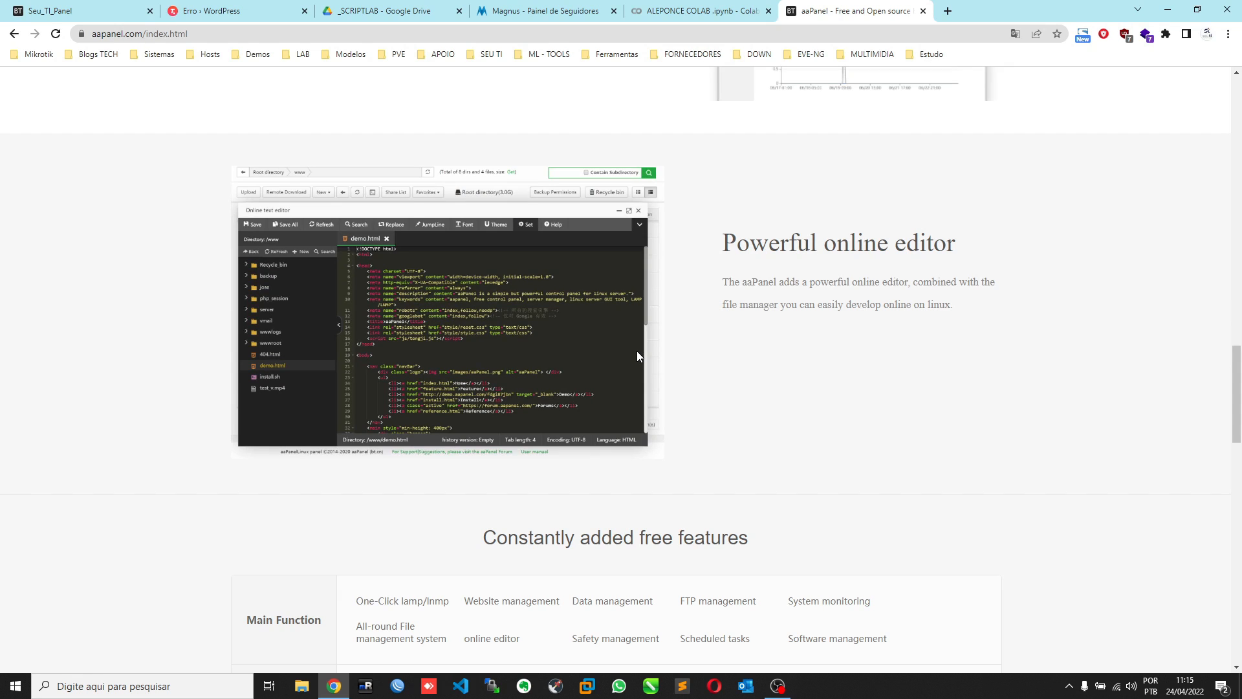
scroll(638, 356, "up", 13)
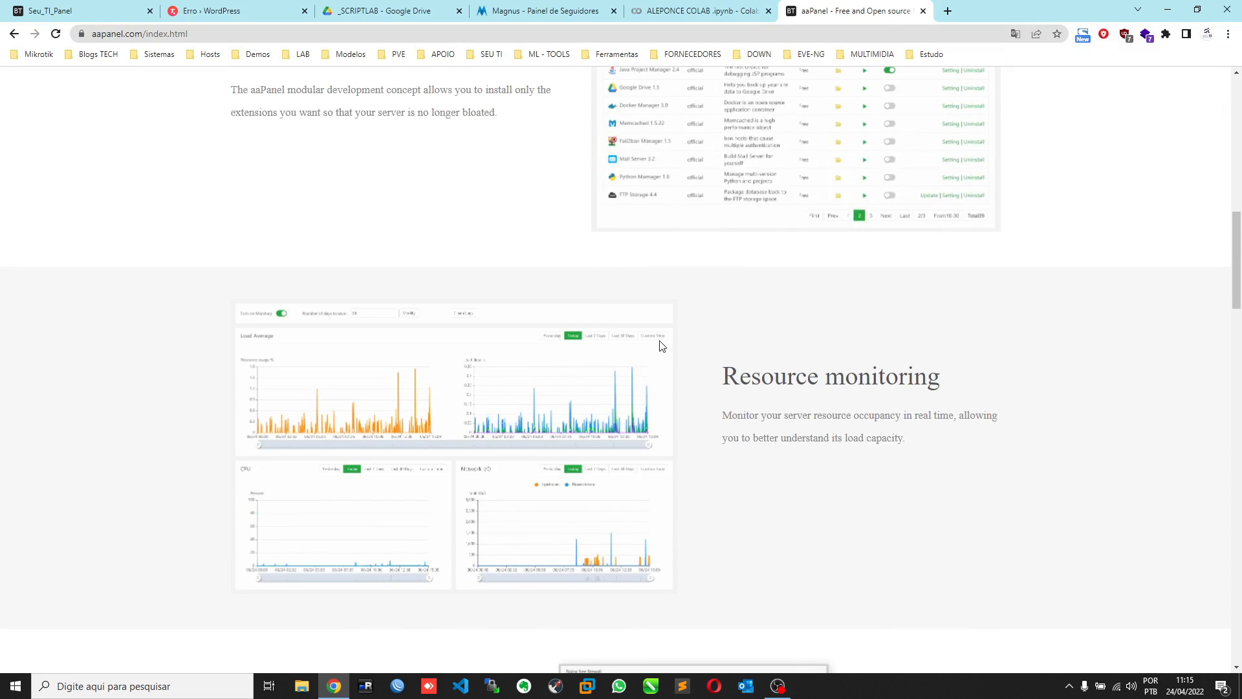
scroll(663, 346, "up", 4)
scroll(725, 378, "up", 3)
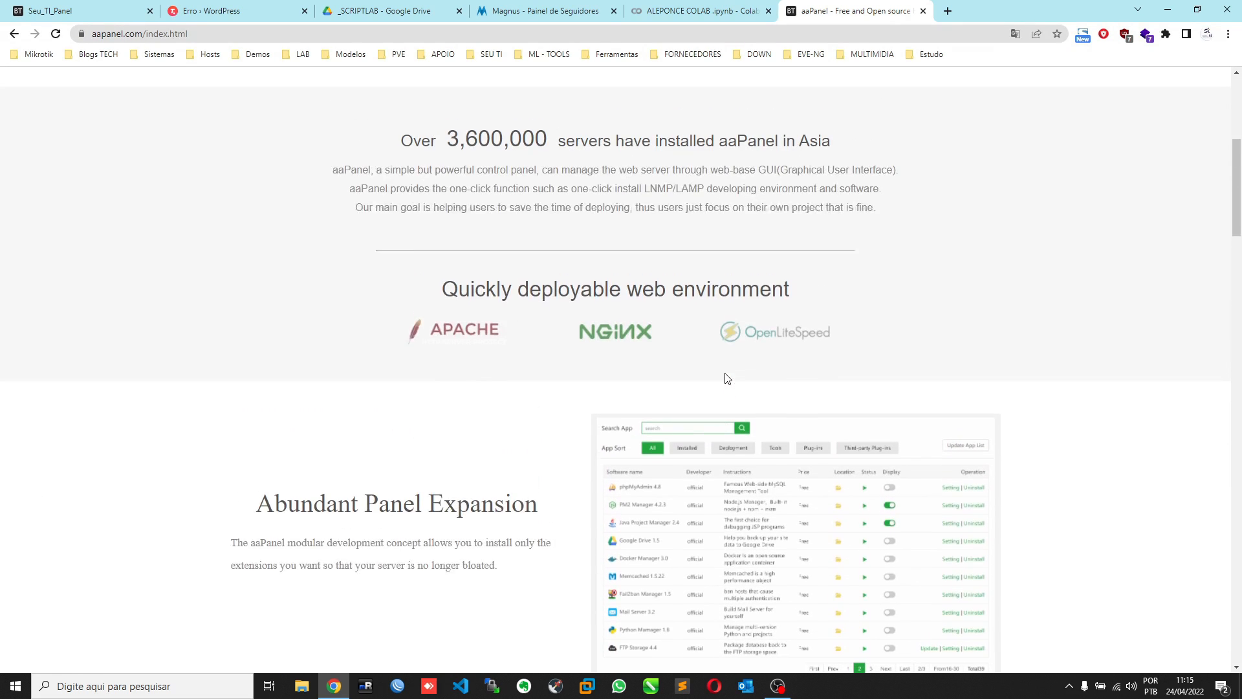
scroll(598, 341, "up", 6)
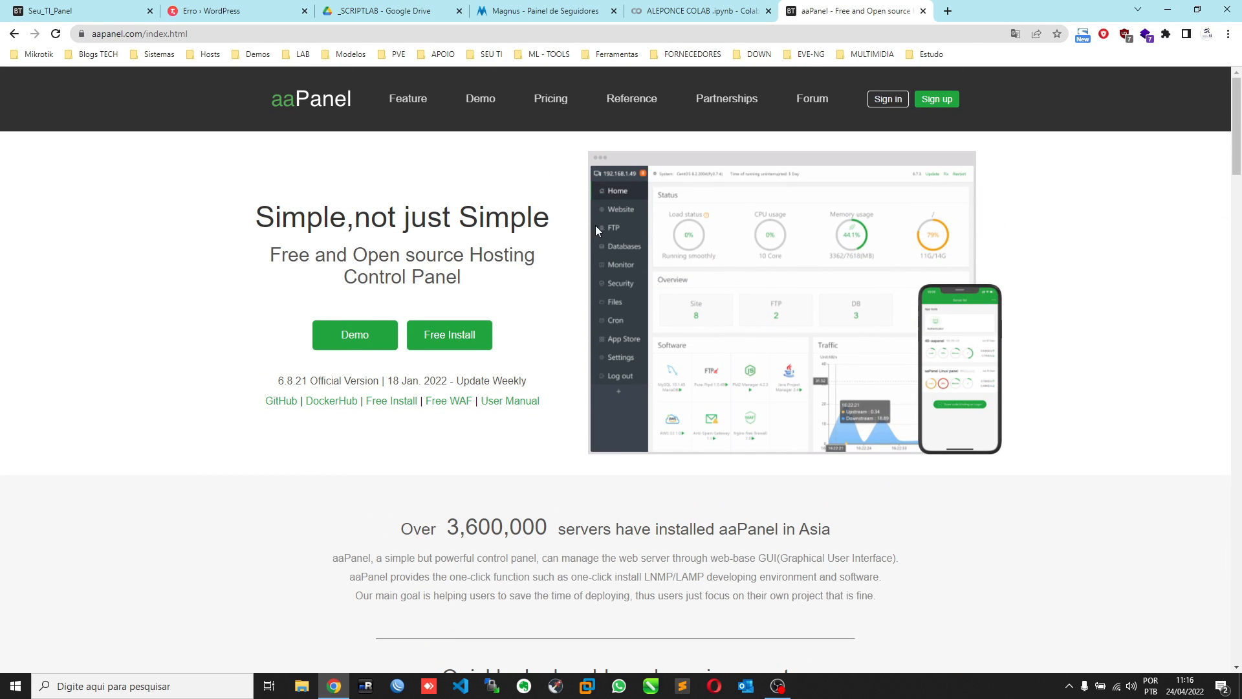
- Return to the Seu_TI_Panel dashboard and review its status gauges, overview, installed software and traffic graph
left_click(171, 34)
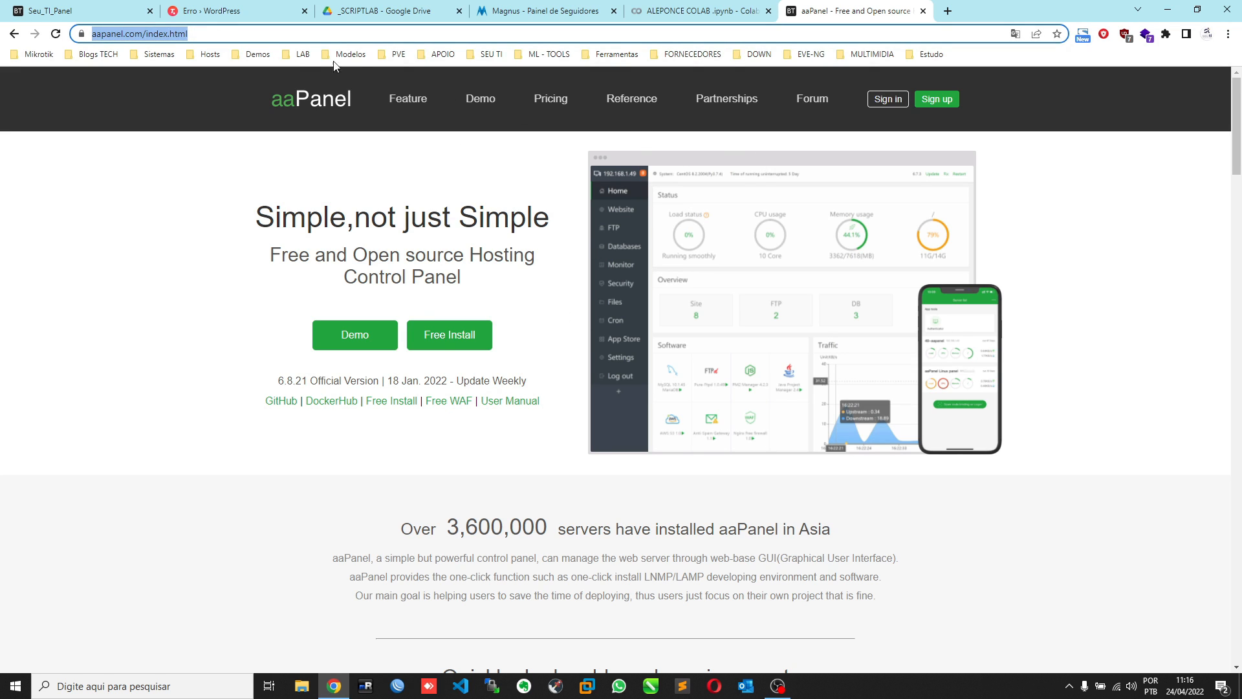
left_click(87, 16)
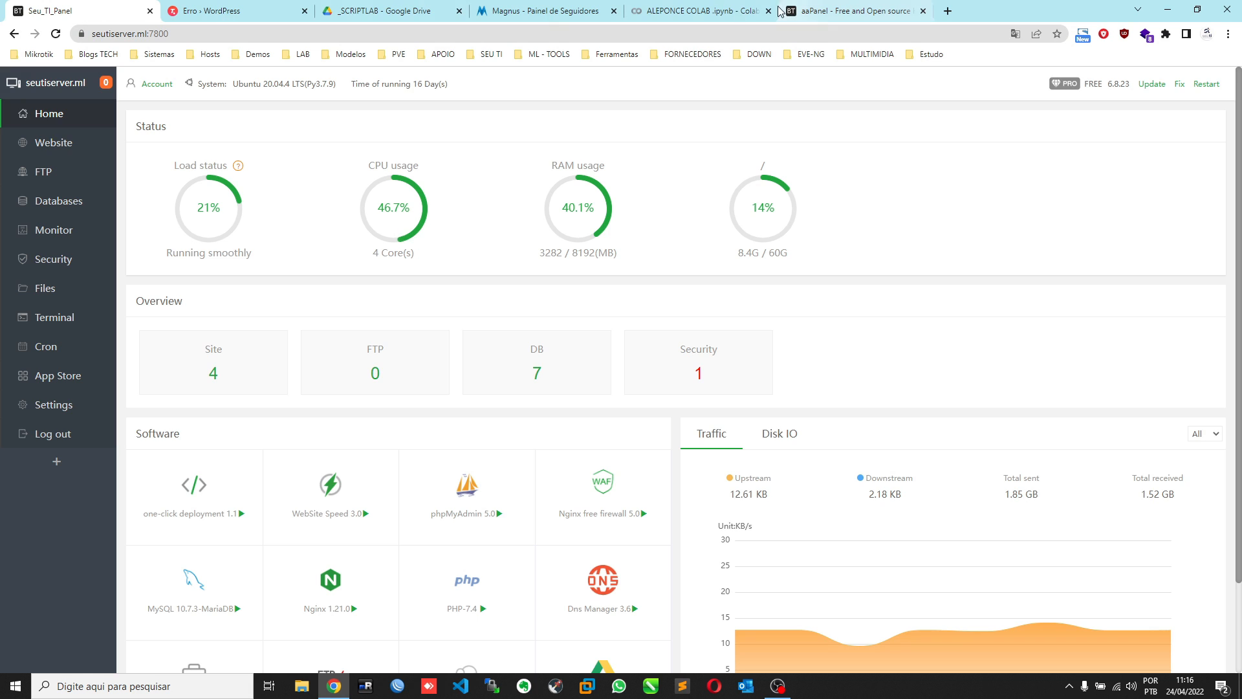
left_click(808, 17)
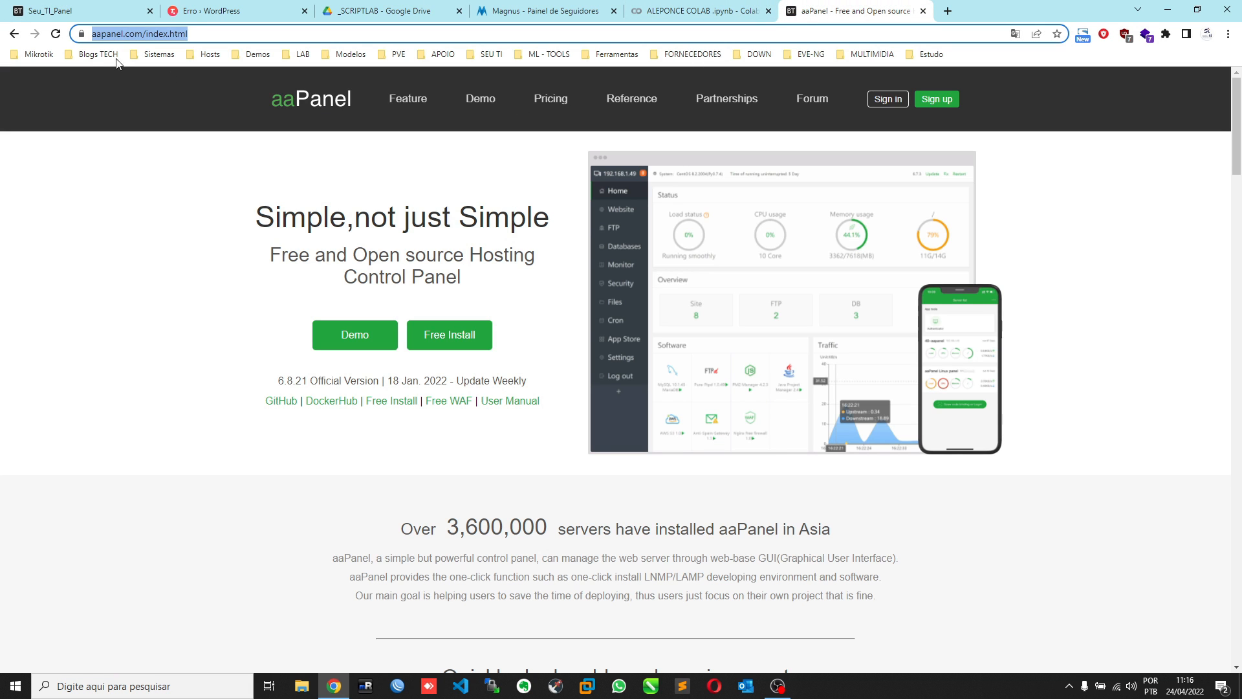
left_click(81, 19)
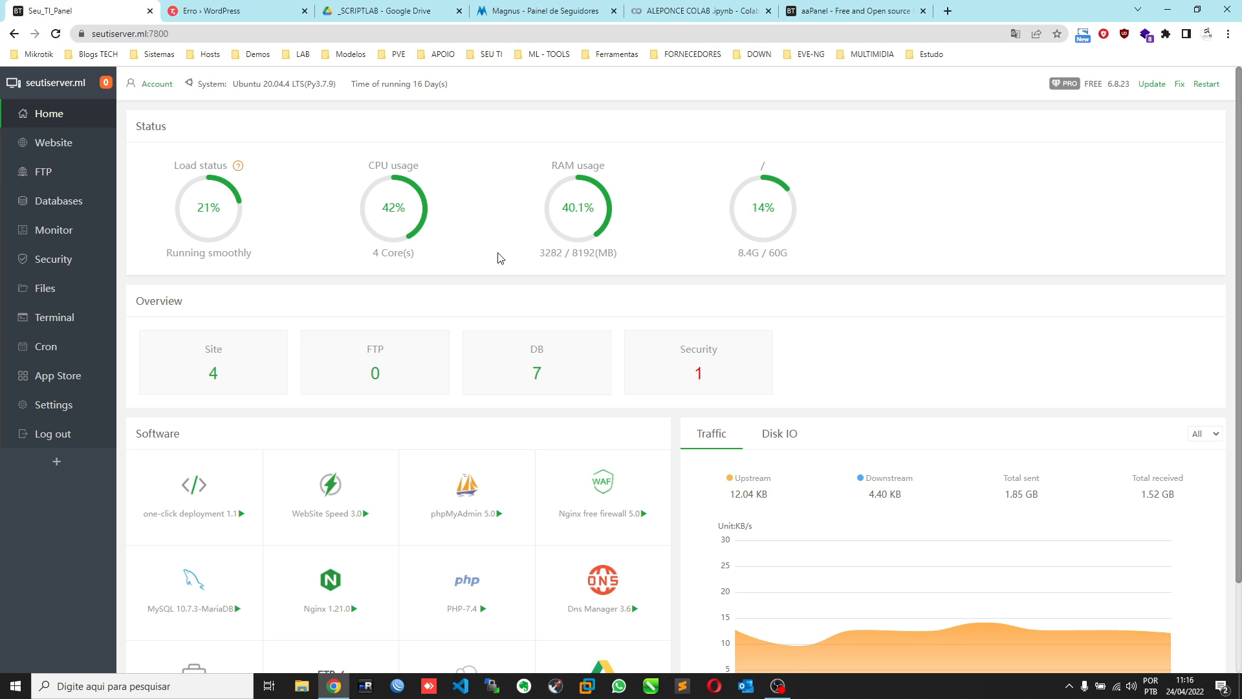
scroll(571, 365, "down", 2)
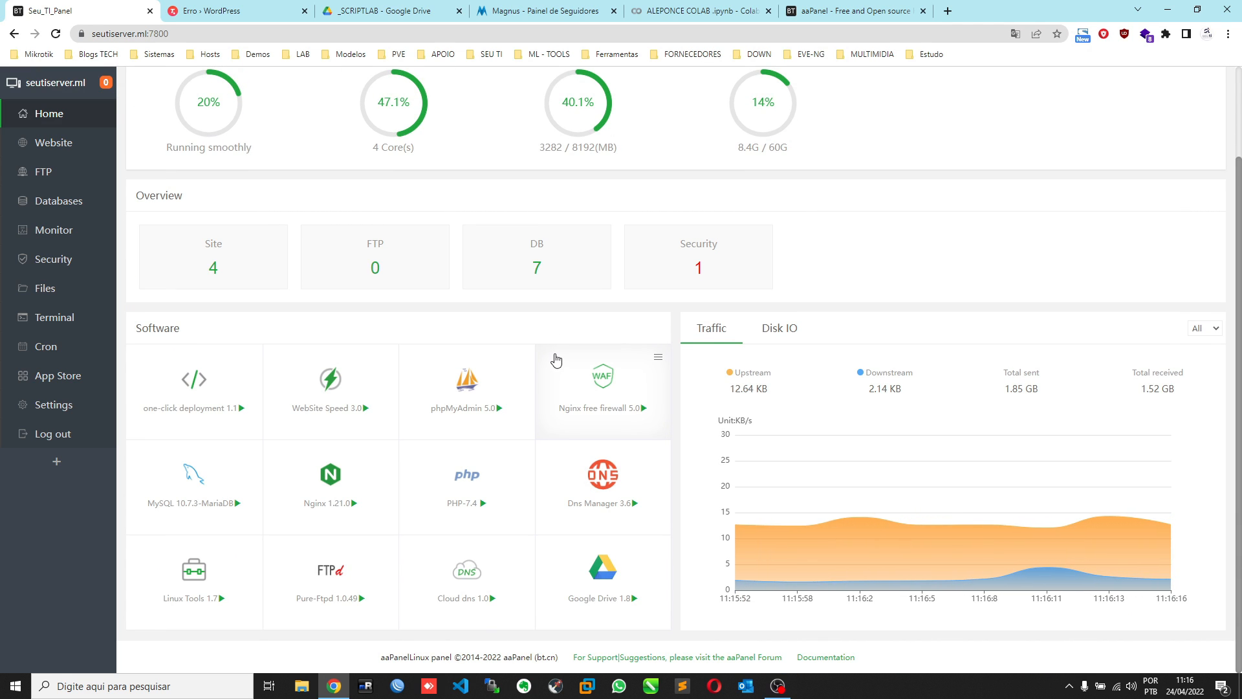
scroll(559, 340, "up", 2)
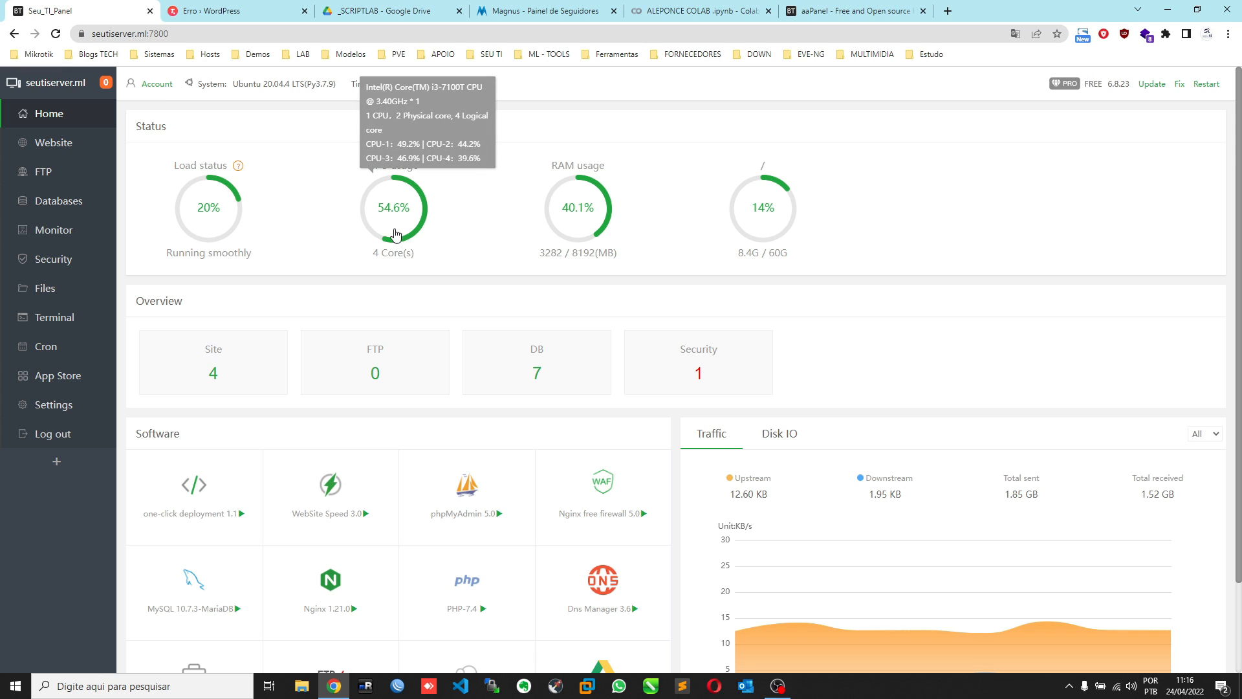
mouse_move(580, 221)
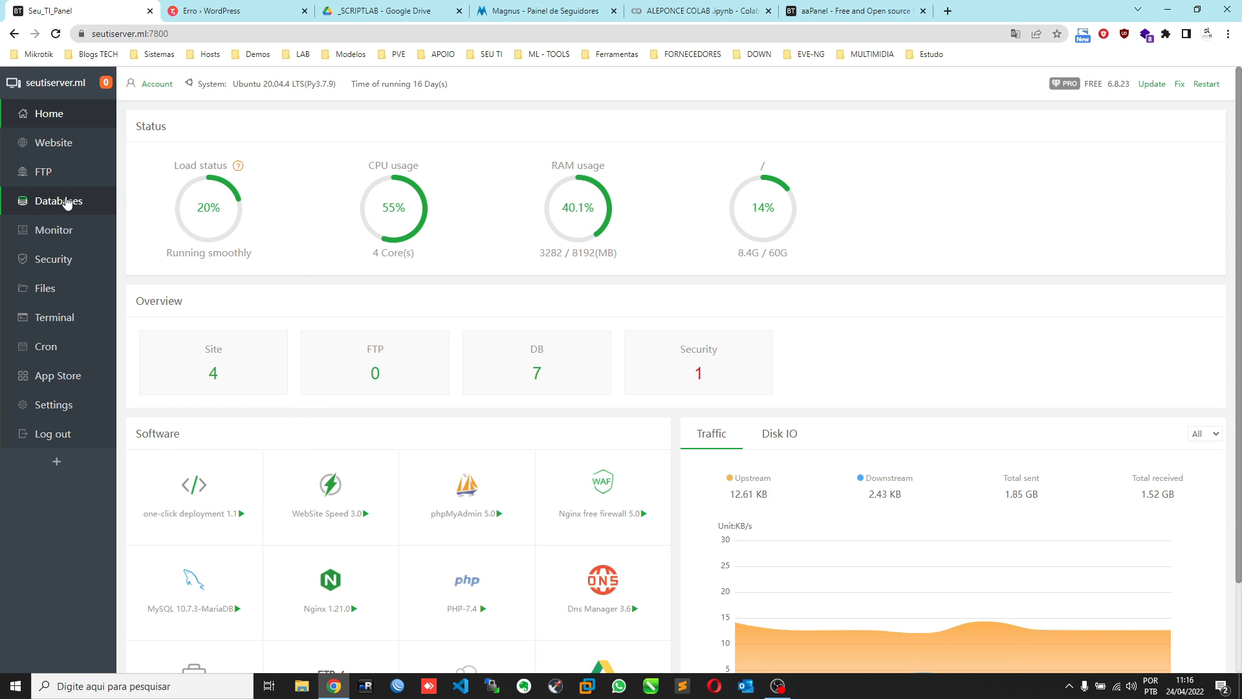
left_click(72, 158)
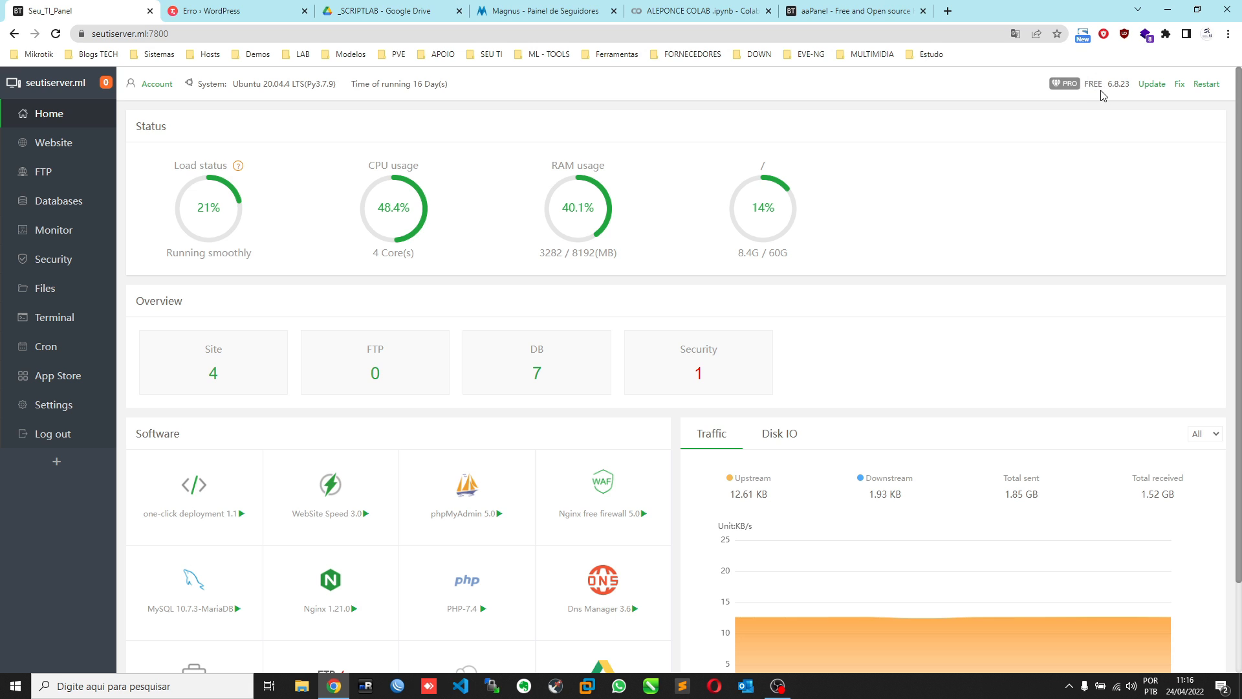
- Open the Pricing page on the aaPanel website and review the Basic and Professional plans and the plugin packages
left_click(861, 12)
left_click(554, 99)
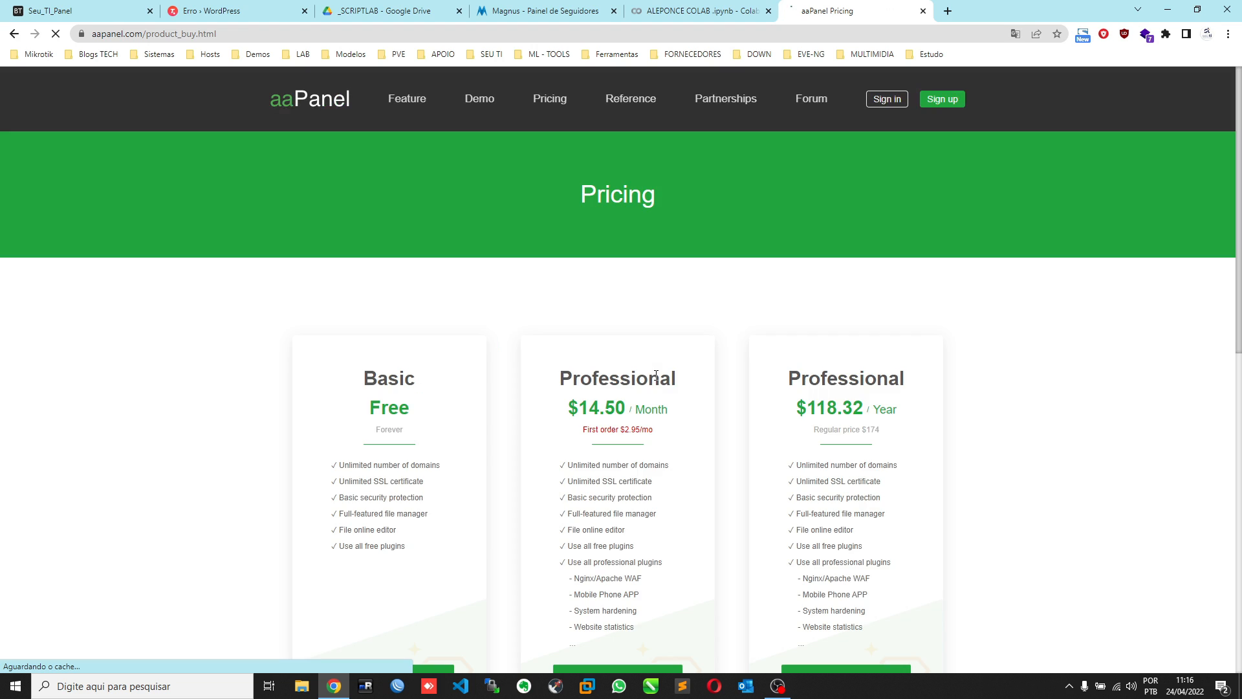
scroll(517, 378, "down", 2)
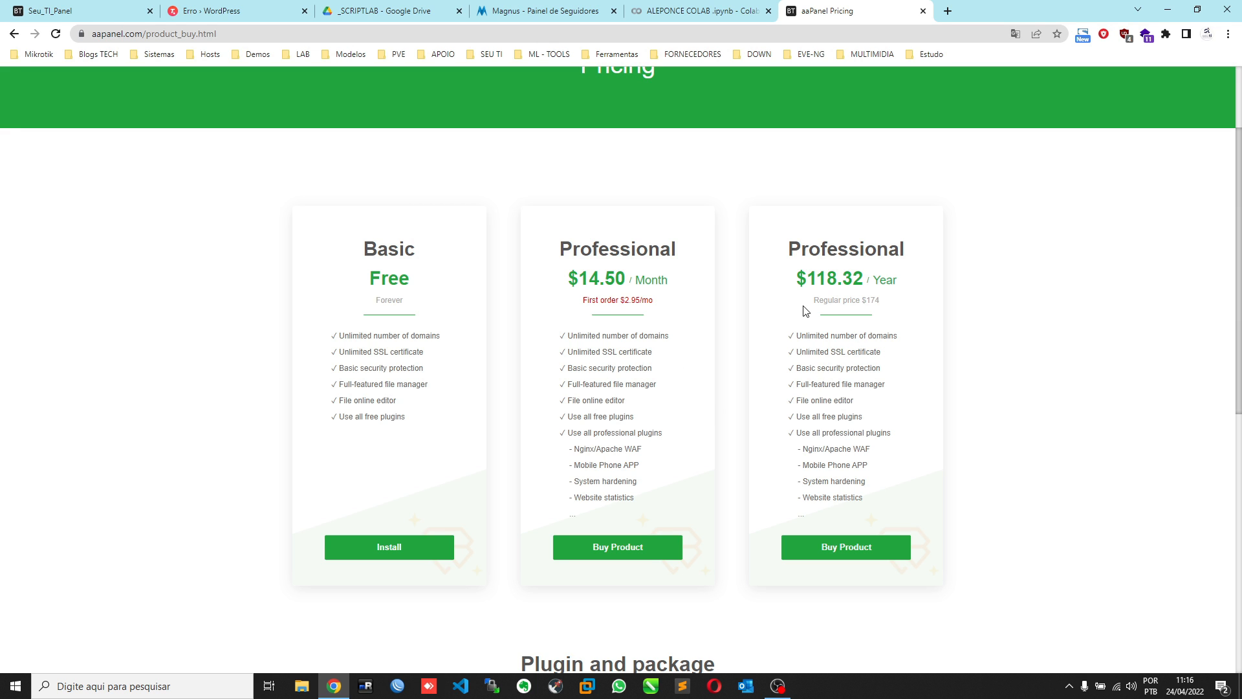
scroll(757, 372, "down", 3)
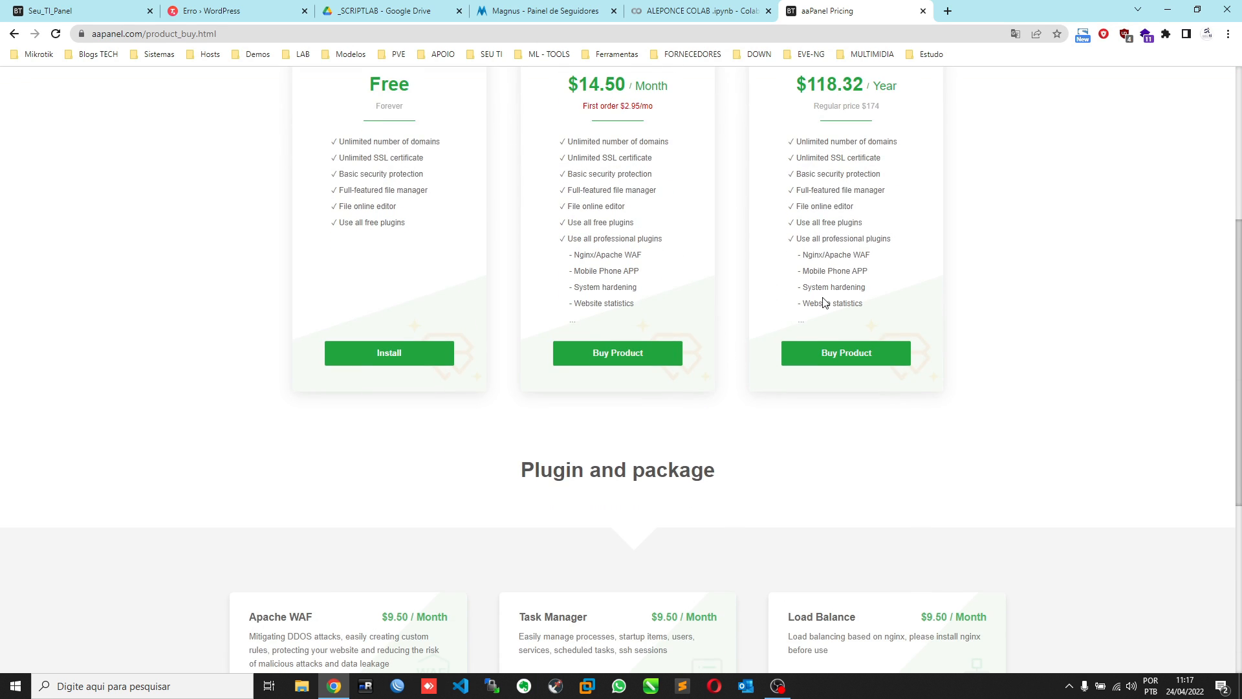
- Compare the Basic and Professional plans with the individually priced plugin packages on the Pricing page
scroll(835, 346, "up", 3)
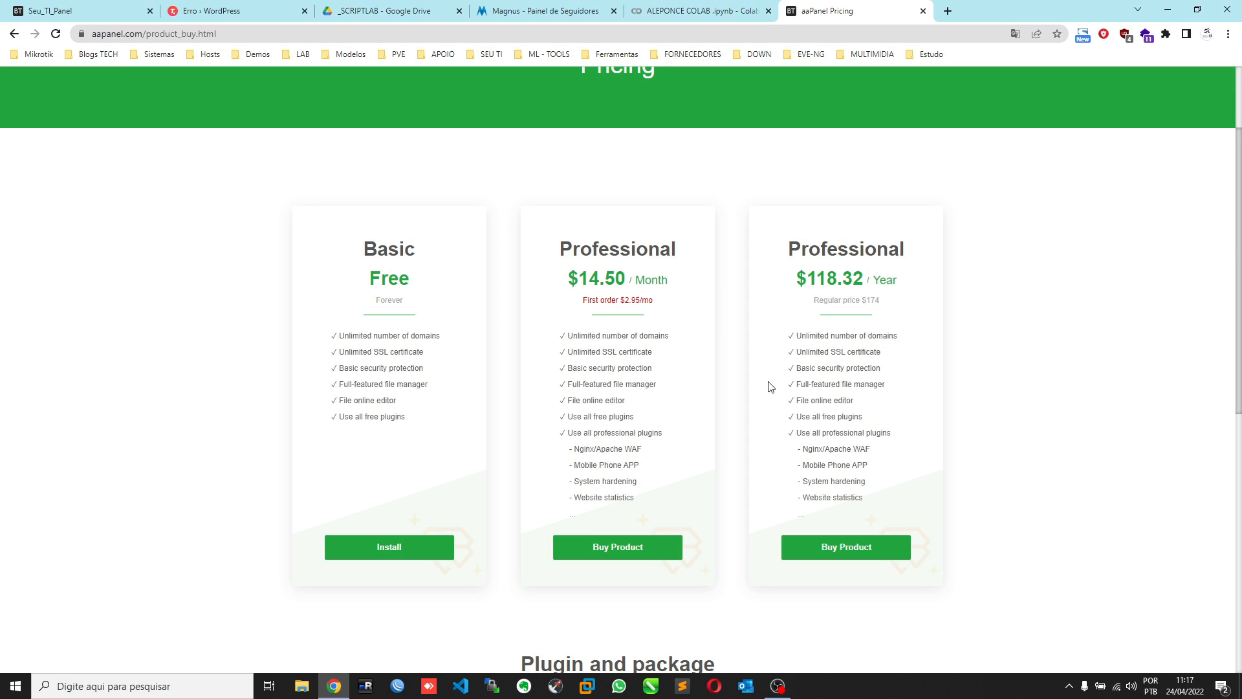
scroll(771, 386, "down", 7)
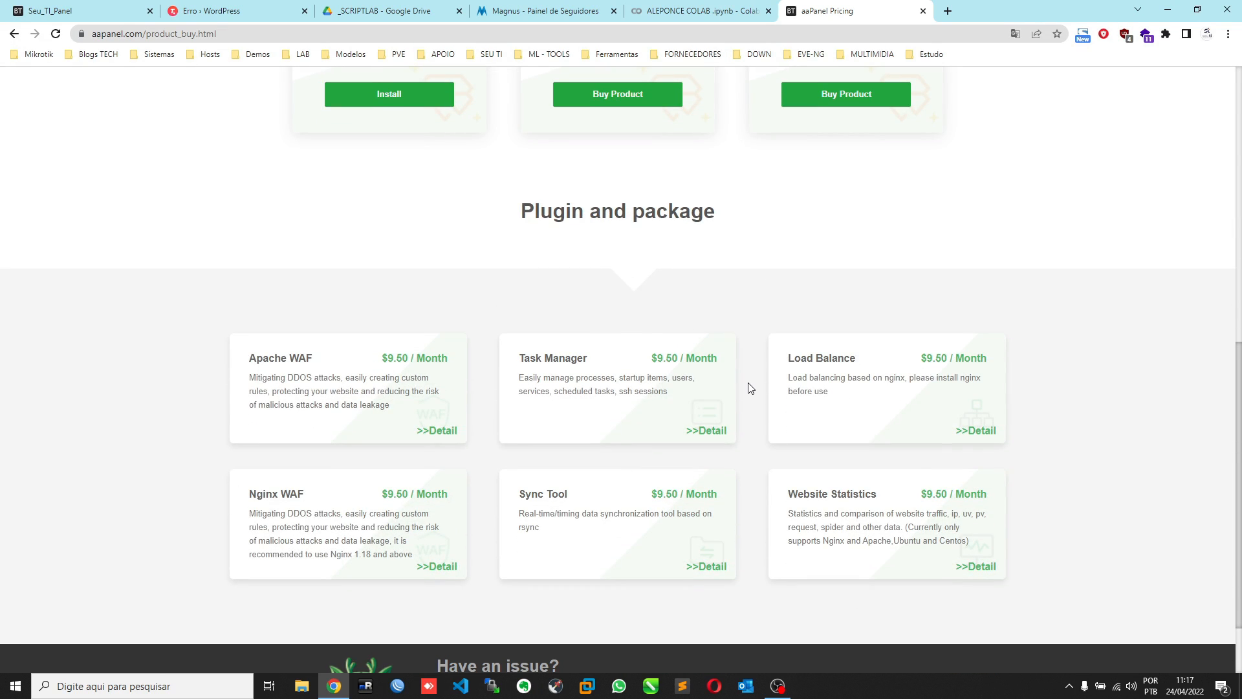
scroll(749, 388, "up", 6)
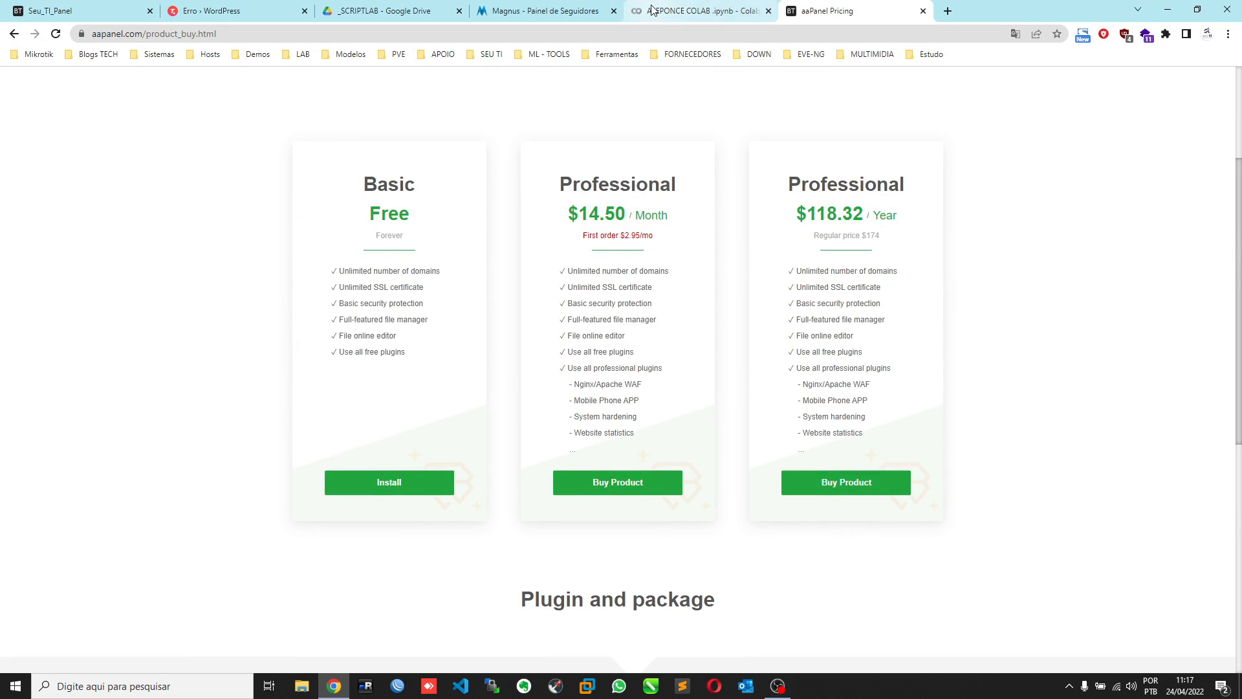
- Return to the Seu_TI_Panel dashboard and examine its software section and the load, CPU, RAM and disk usage gauges
left_click(69, 19)
scroll(634, 370, "down", 2)
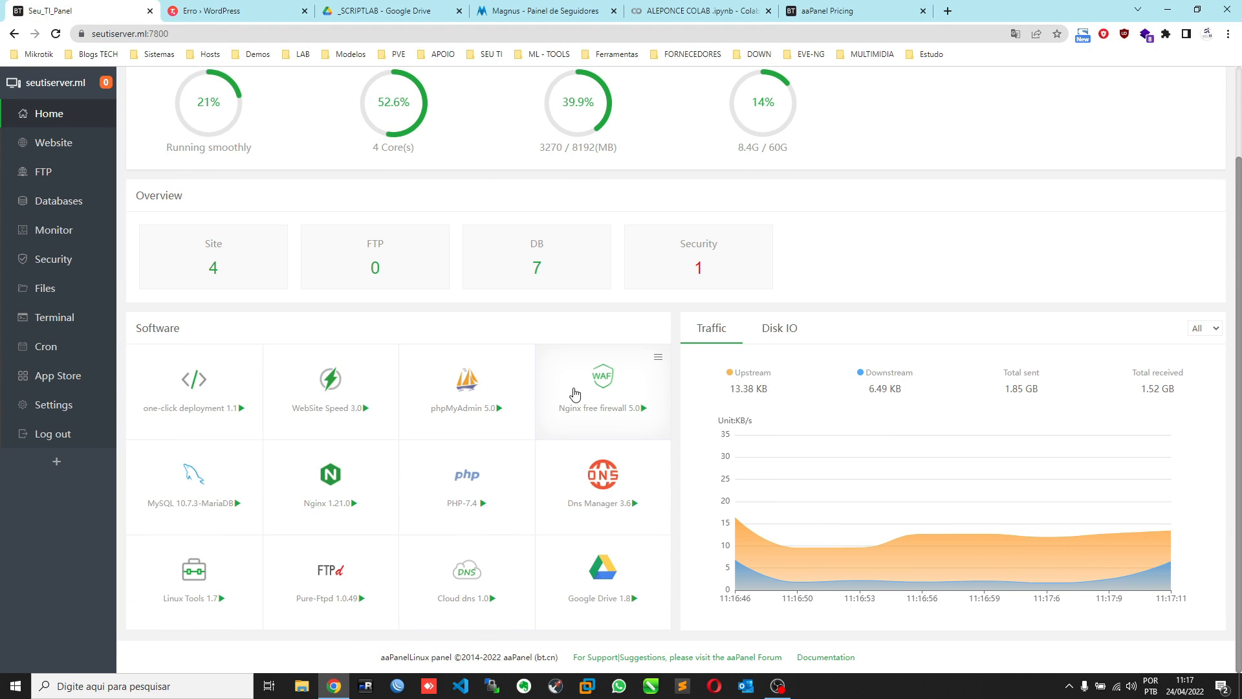
scroll(577, 386, "up", 2)
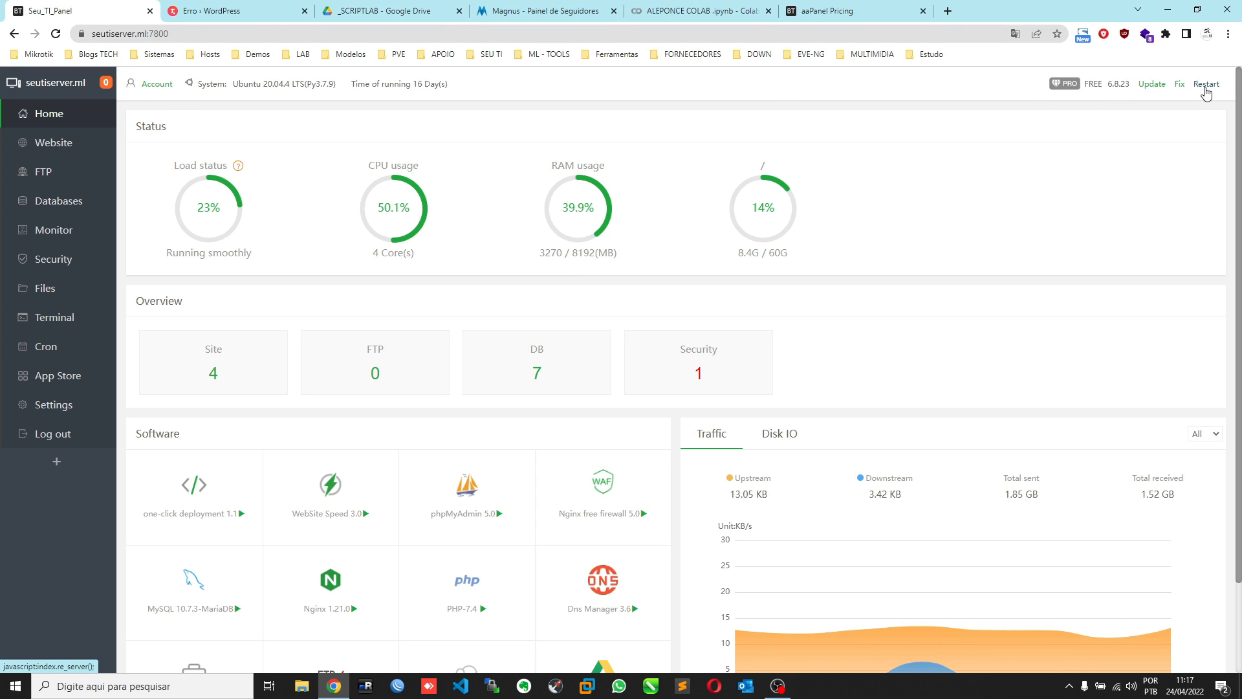
mouse_move(228, 223)
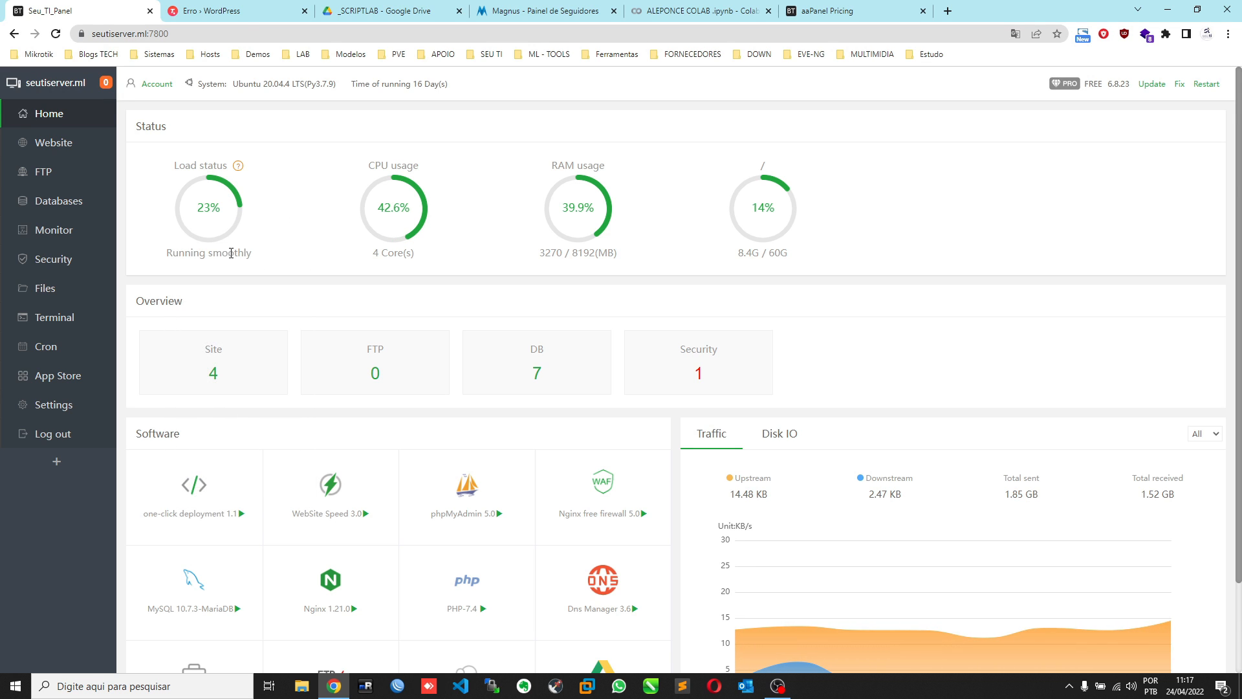
mouse_move(402, 236)
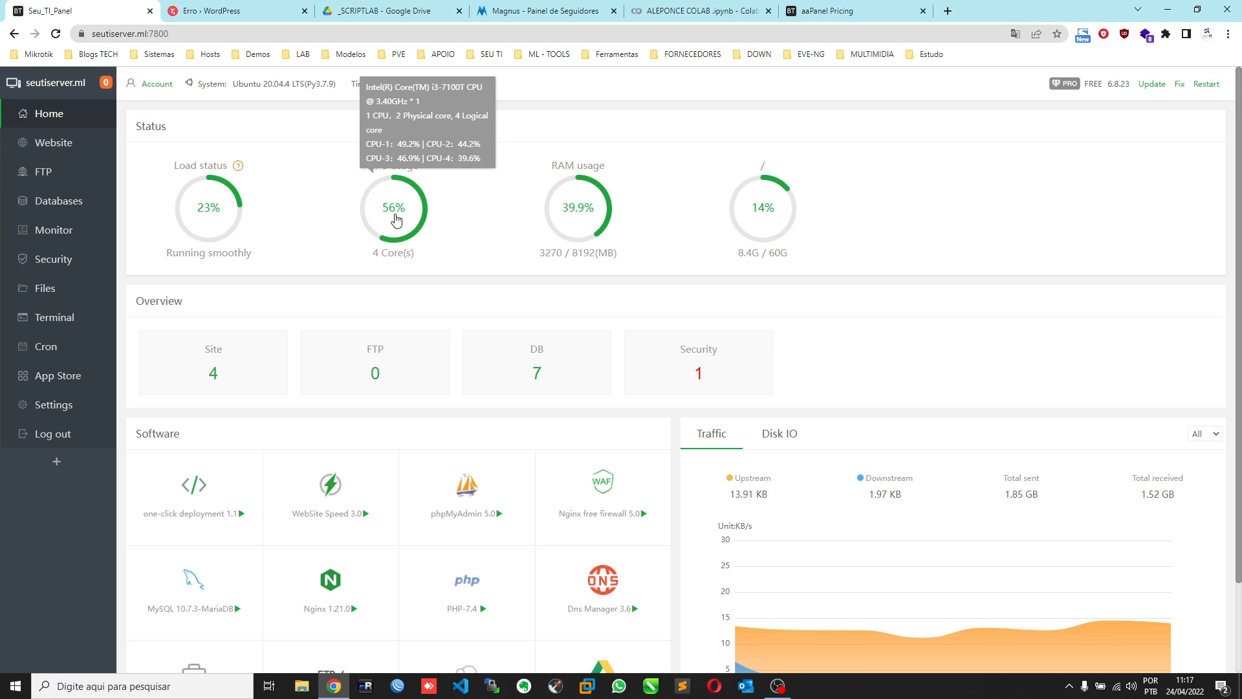
mouse_move(567, 220)
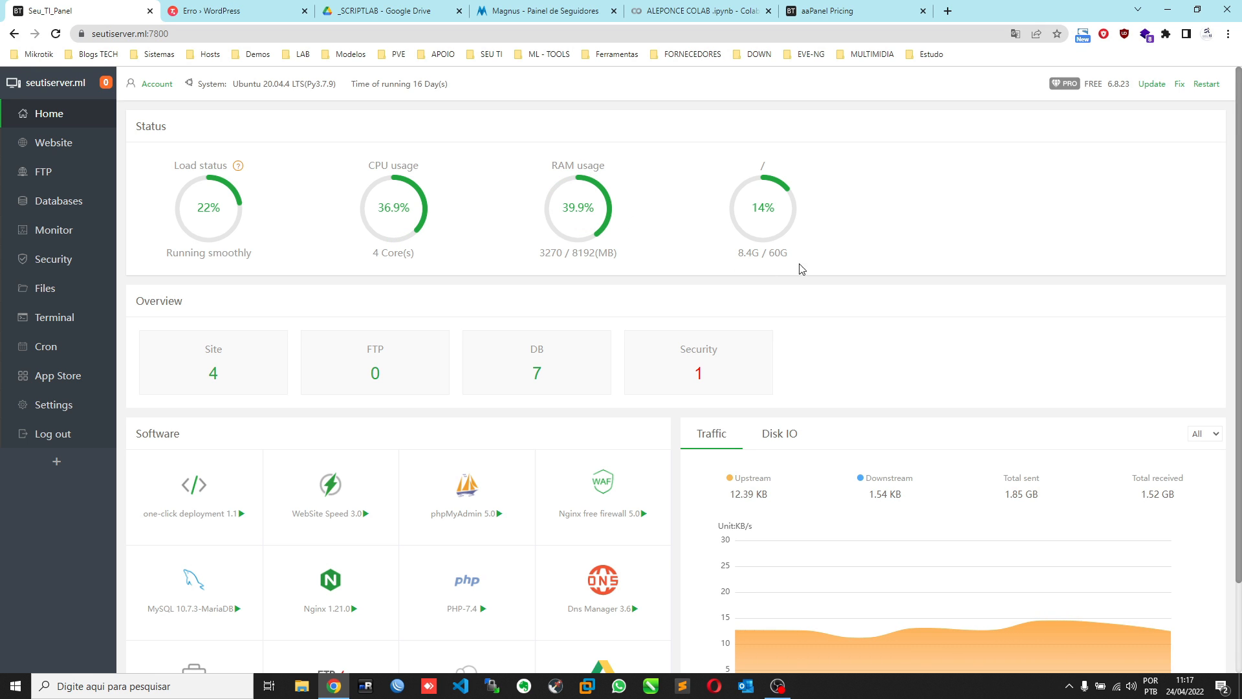
mouse_move(766, 234)
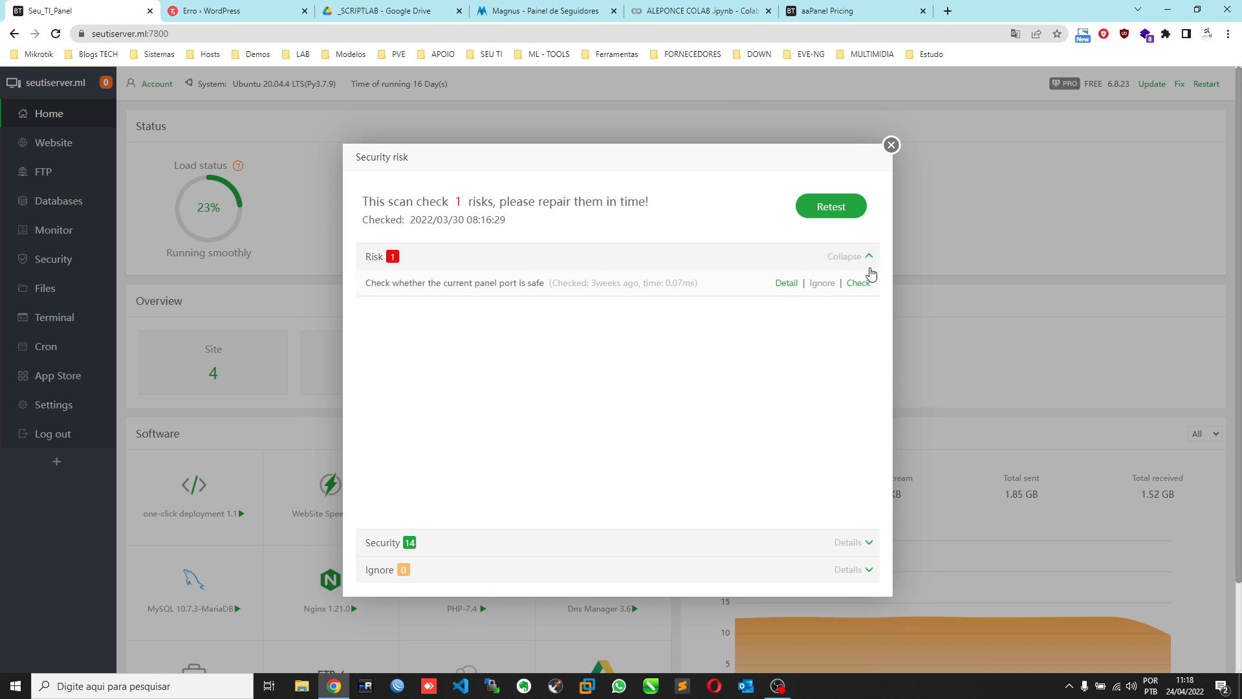
- Ignore the panel port risk in the Security risk report, confirm the choice and close the report
left_click(826, 287)
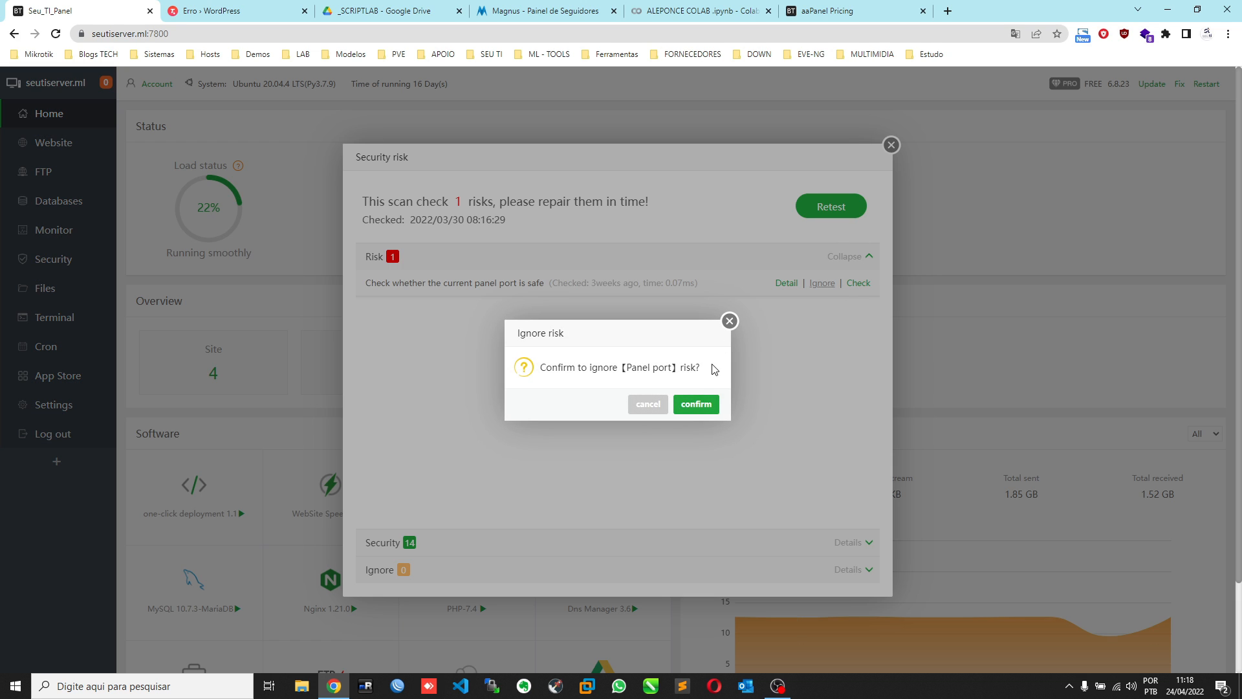
left_click(693, 402)
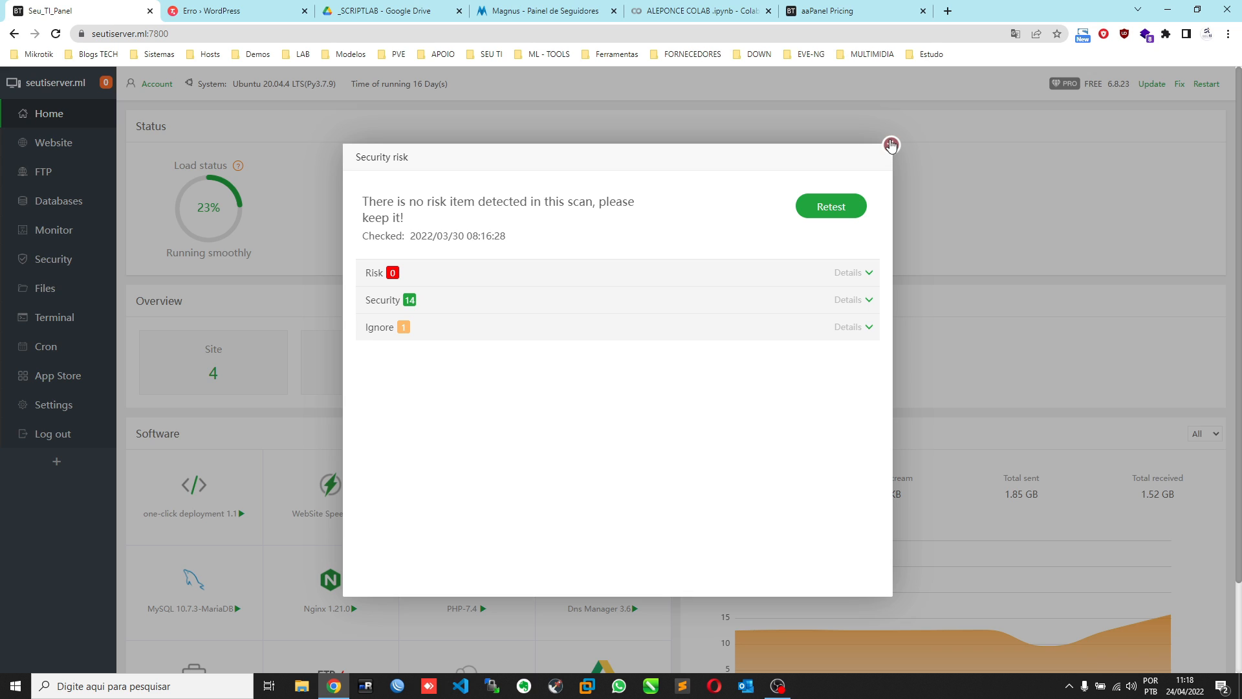
left_click(891, 144)
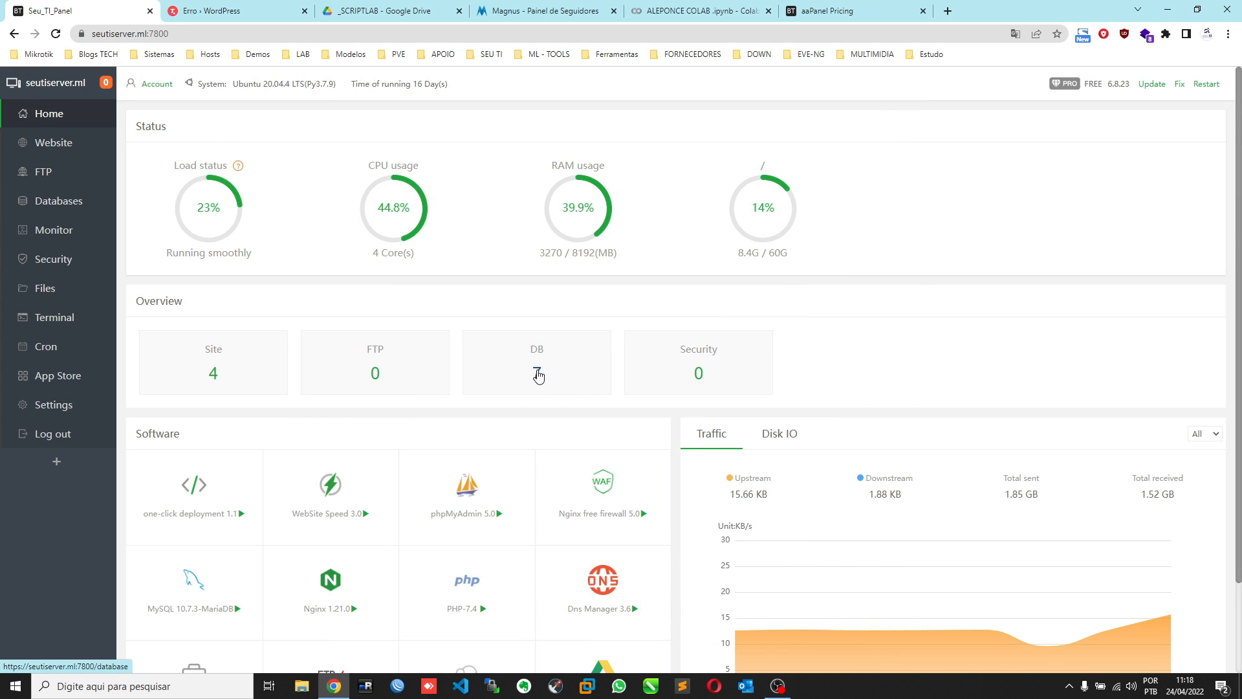
- Review the dashboard's overview and software sections, and view the Disk IO graph before returning to the Traffic graph
scroll(535, 377, "down", 1)
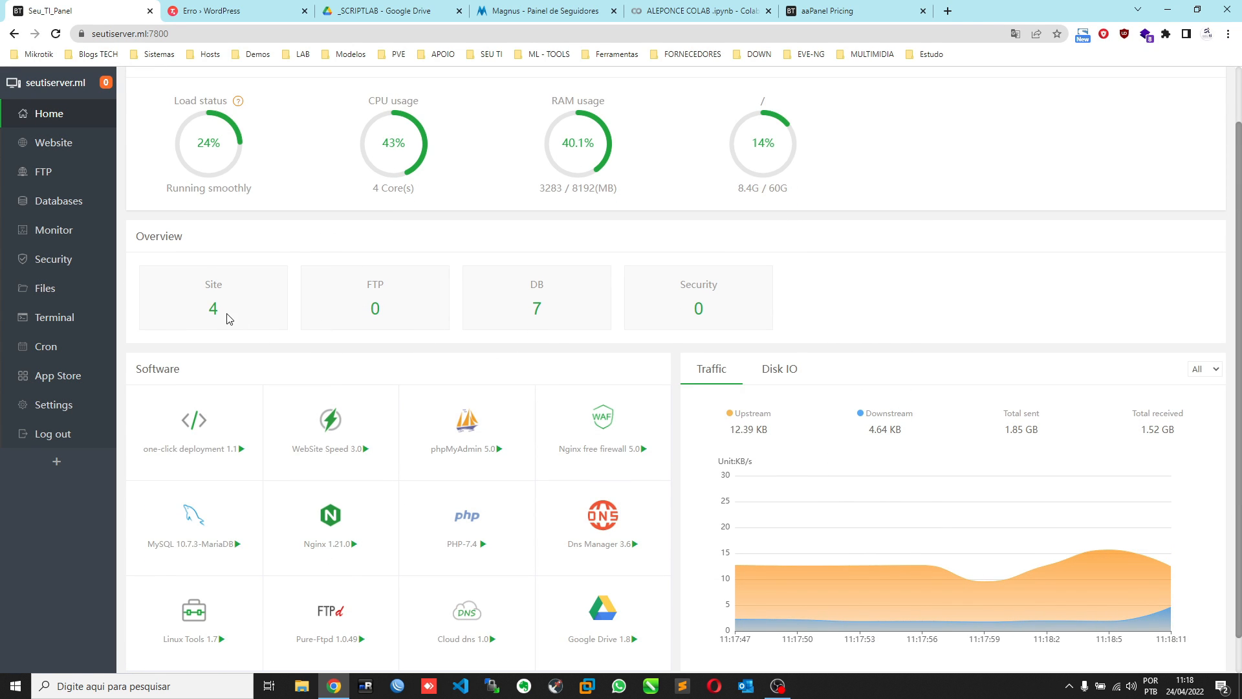
scroll(271, 324, "up", 1)
scroll(333, 352, "down", 2)
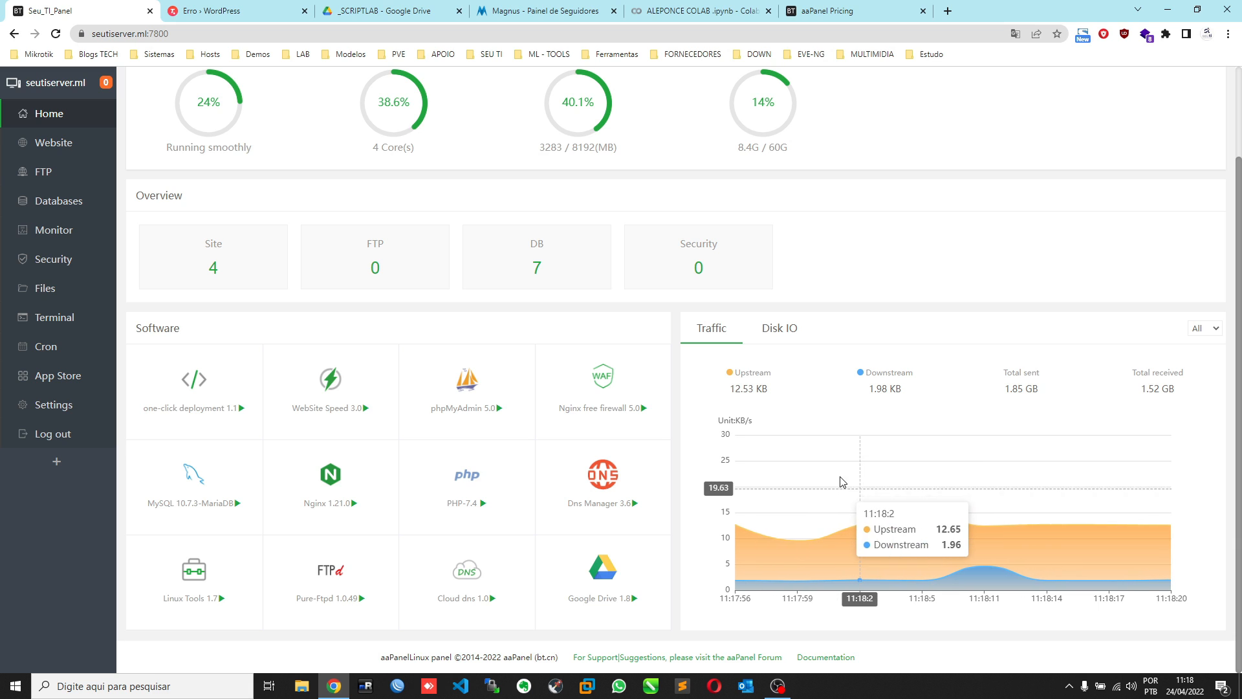
left_click(772, 332)
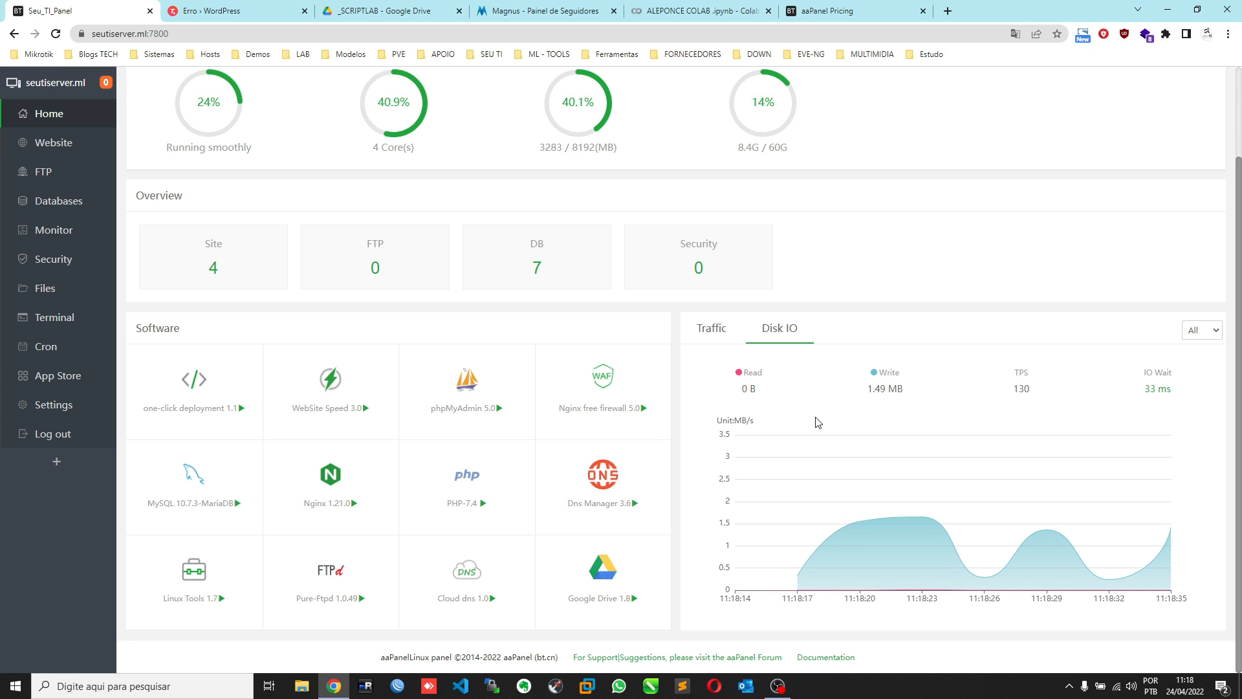
left_click(732, 339)
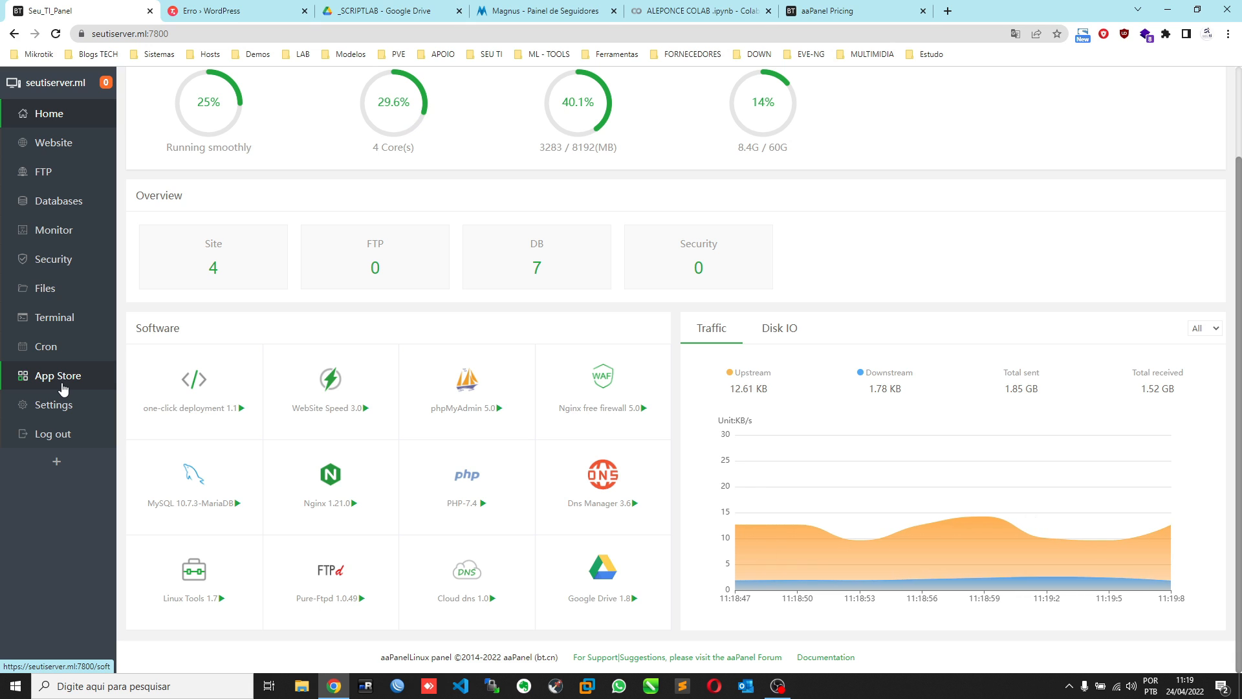
- Open the App Store and review the first page of the software list, ending on page 4
left_click(63, 388)
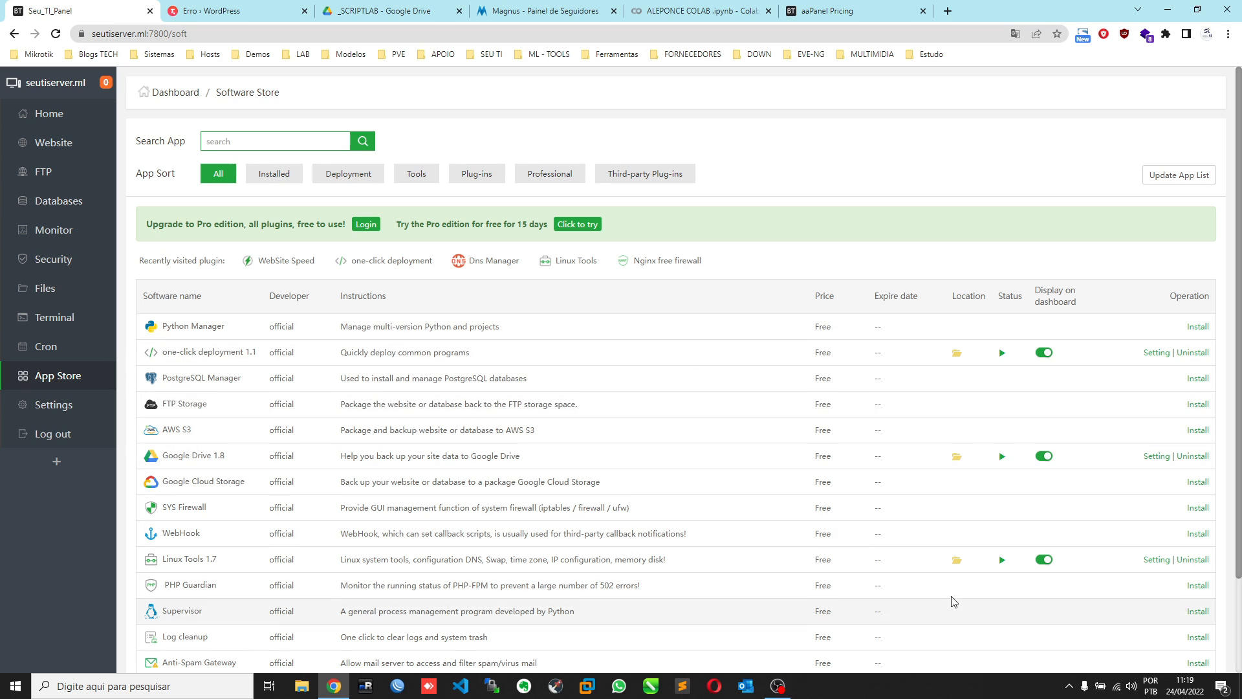
scroll(1006, 610, "down", 2)
left_click(1031, 611)
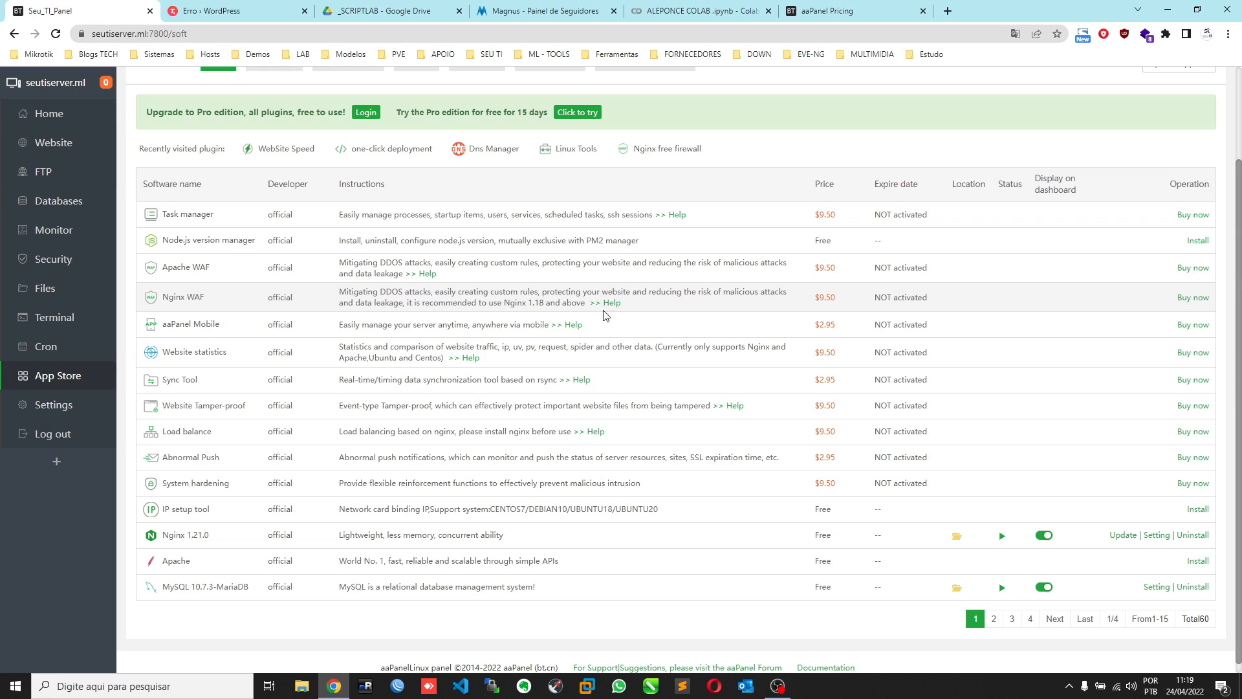
scroll(1009, 517, "down", 1)
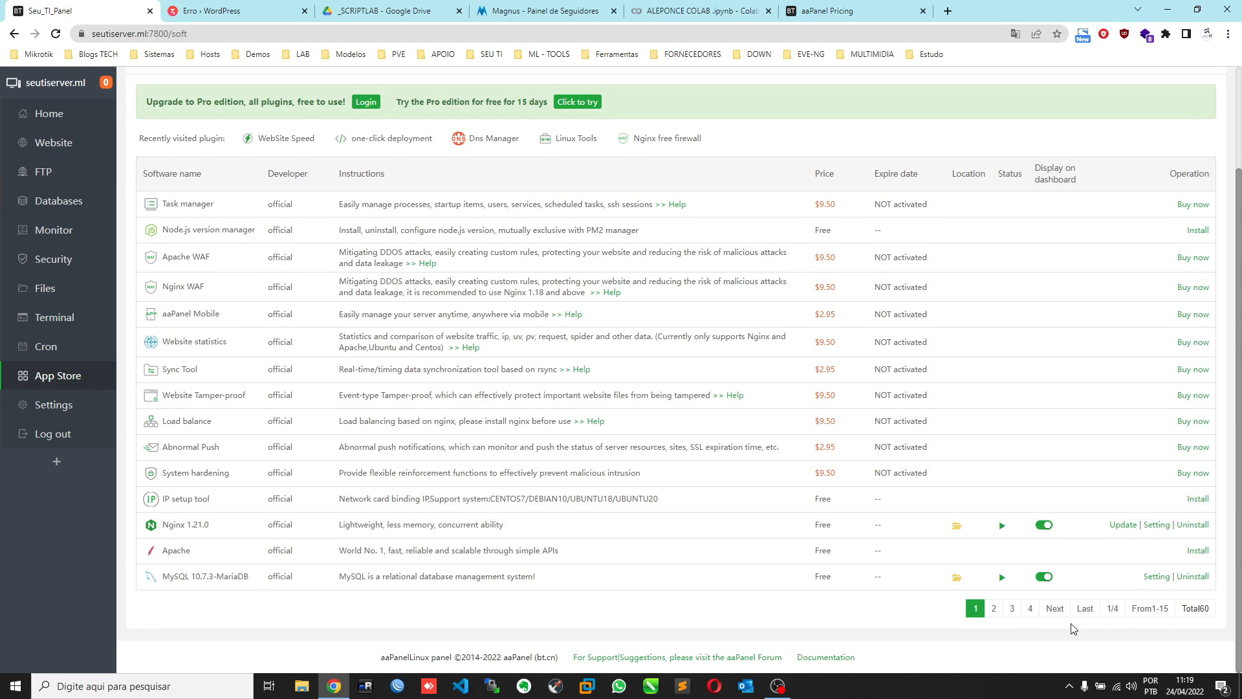
left_click(1030, 608)
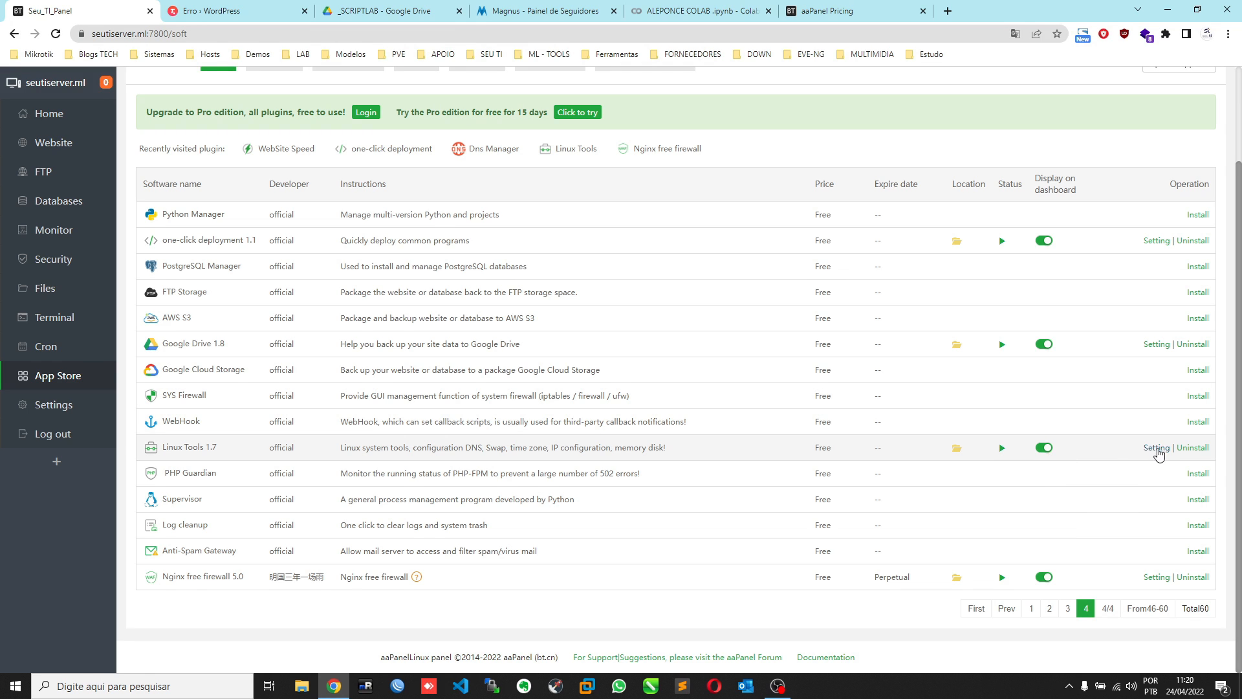
- Open the Linux Tools 1.7 settings and view the DNS, swap/virtual memory, time zone and system password sections
left_click(1156, 447)
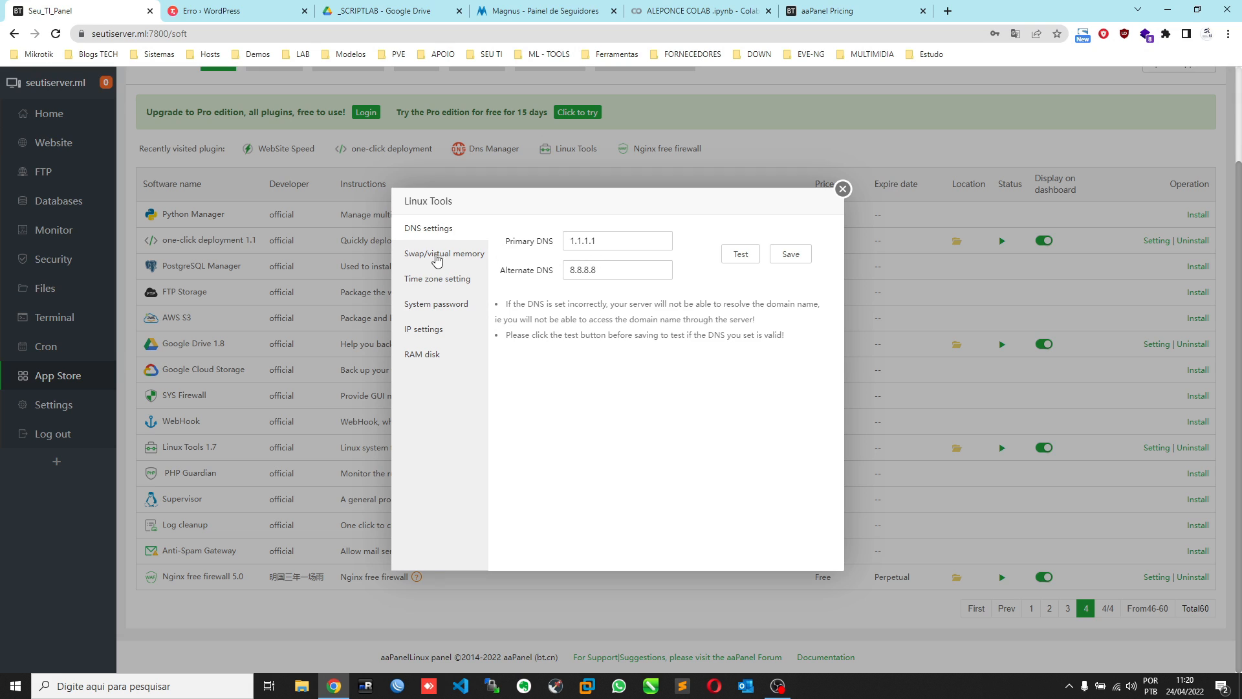
left_click(462, 262)
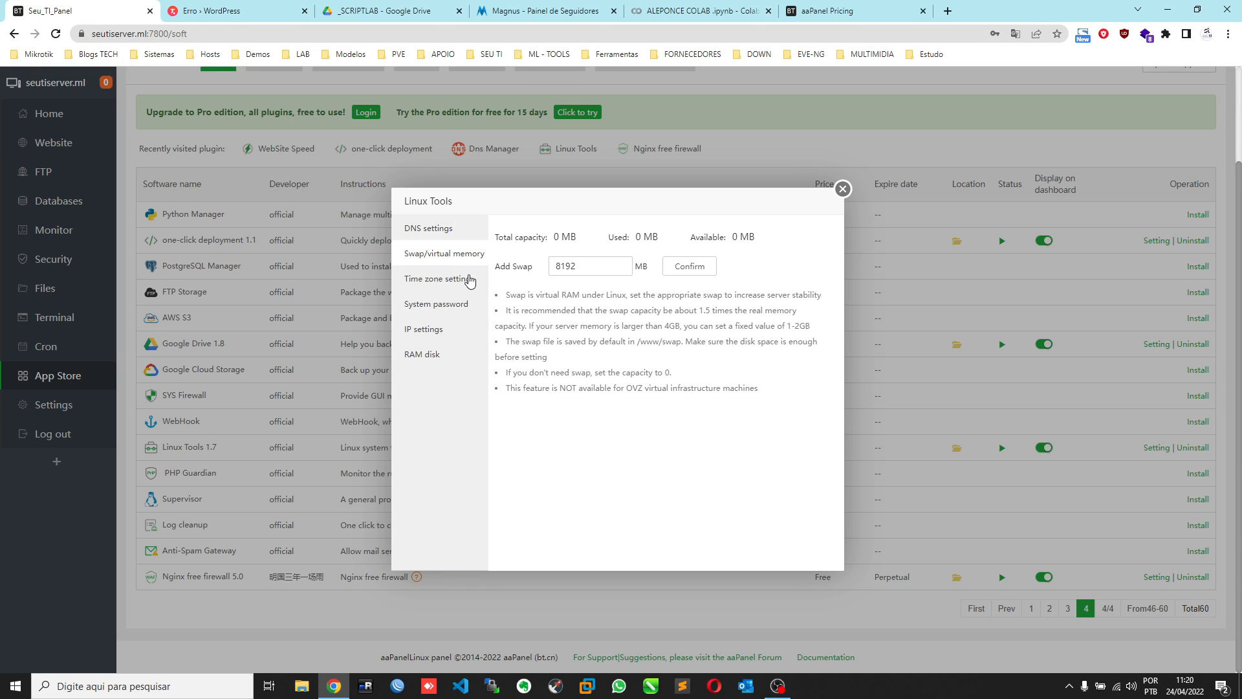
left_click(466, 282)
left_click(464, 265)
left_click(460, 285)
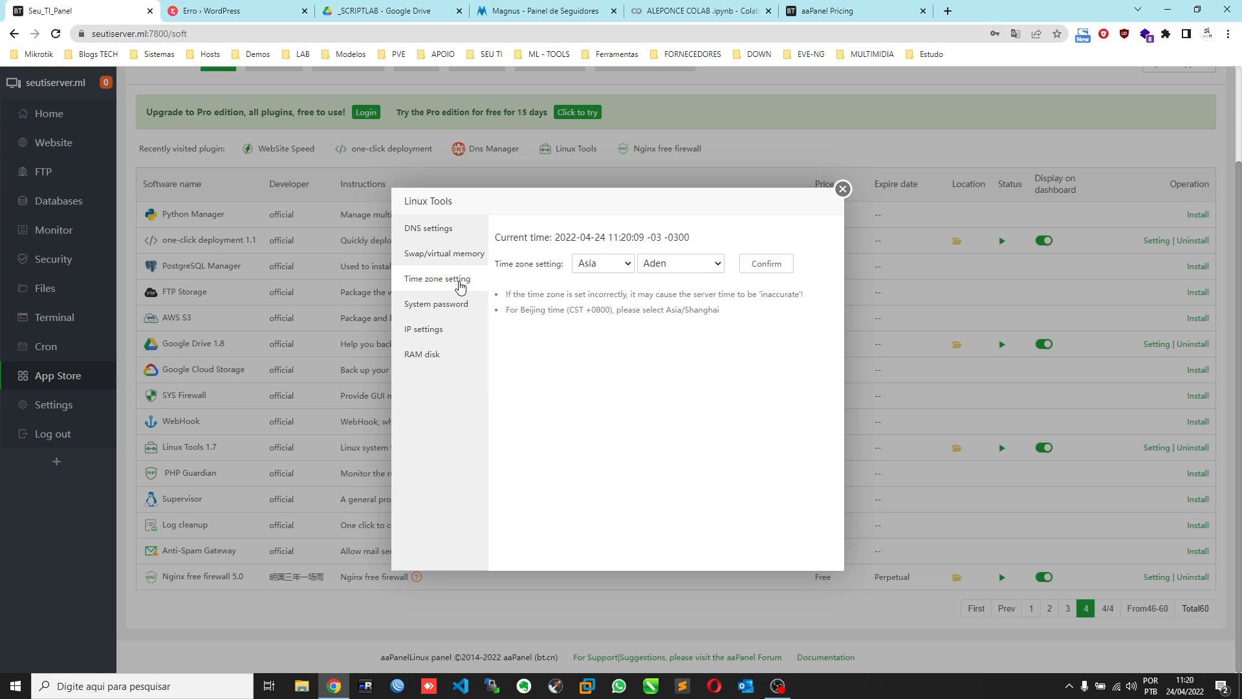
left_click(464, 310)
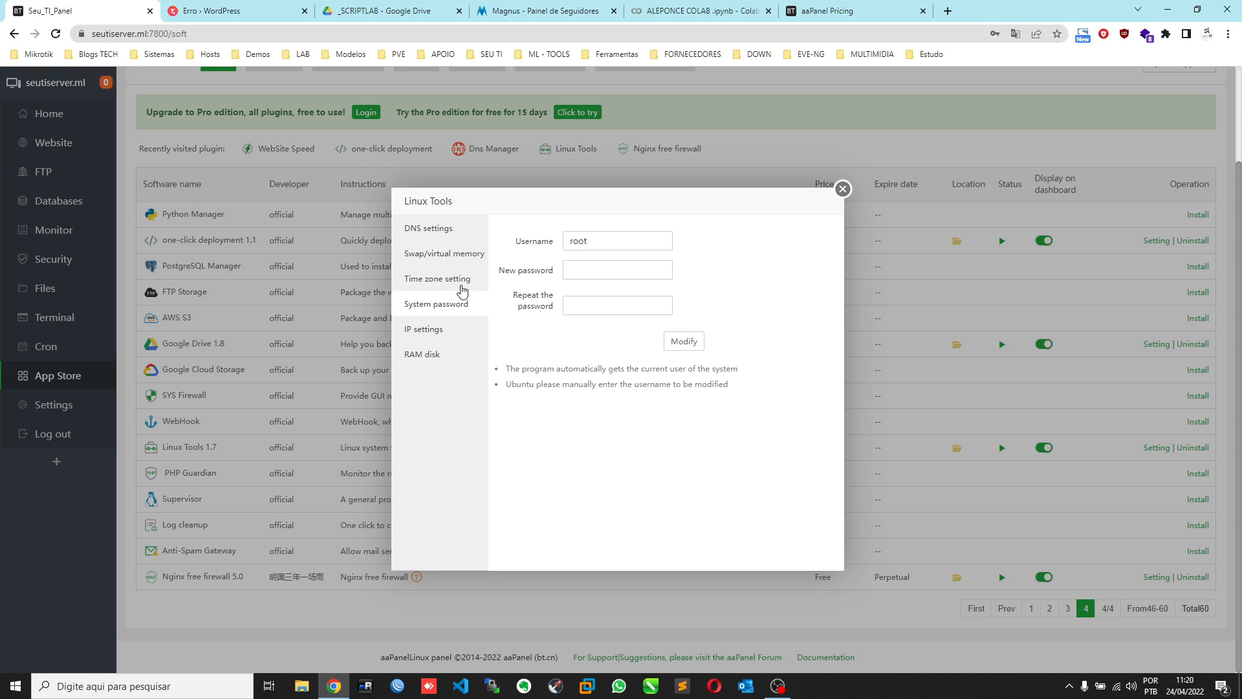
- Set the server's time zone to America/Sao_Paulo in Linux Tools and confirm it
left_click(460, 286)
left_click(626, 266)
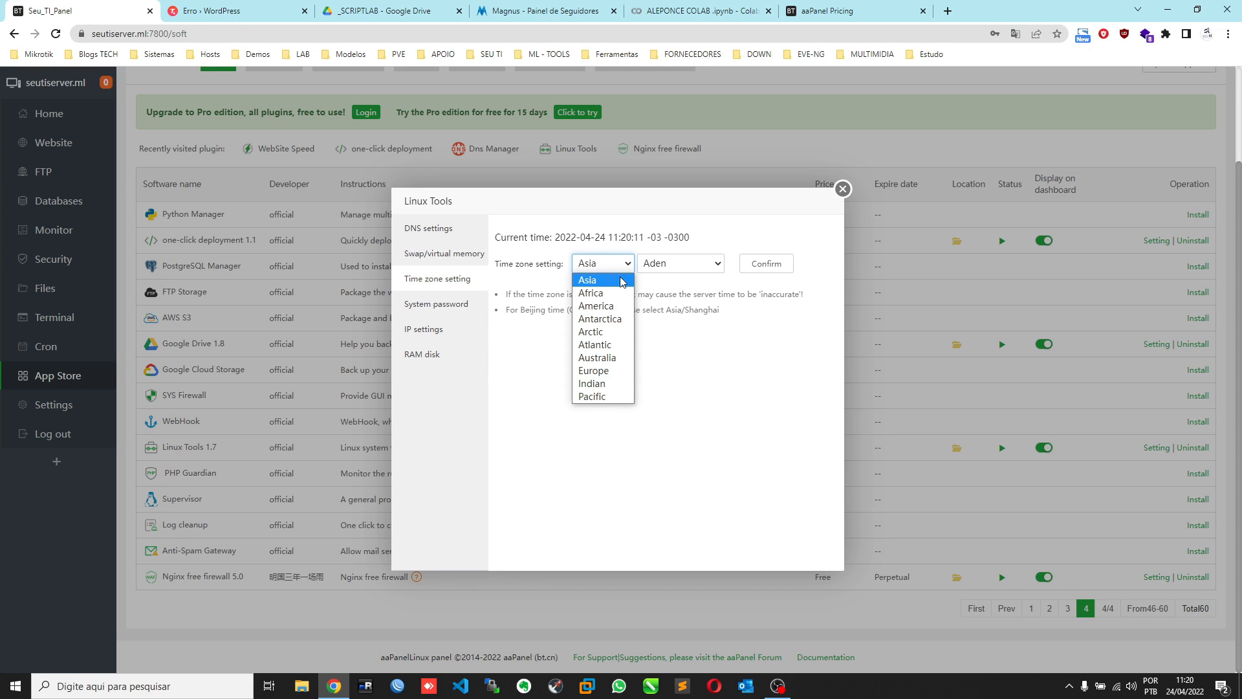
left_click(612, 306)
left_click(678, 264)
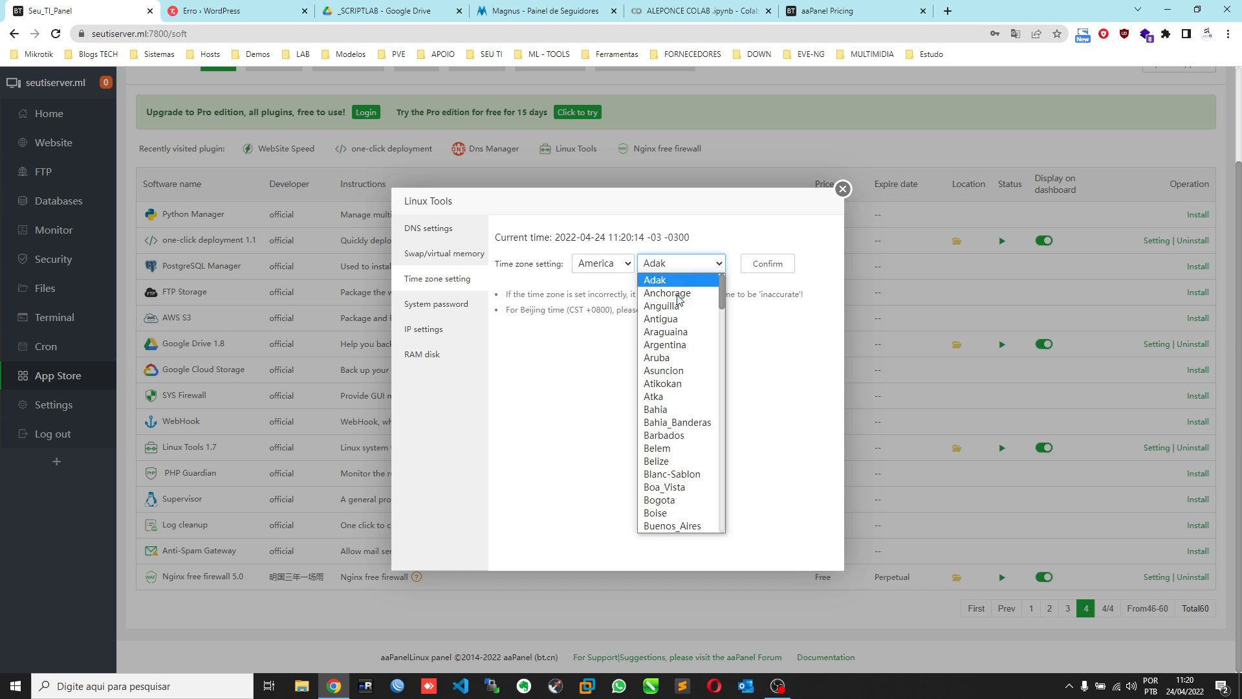
scroll(678, 297, "down", 20)
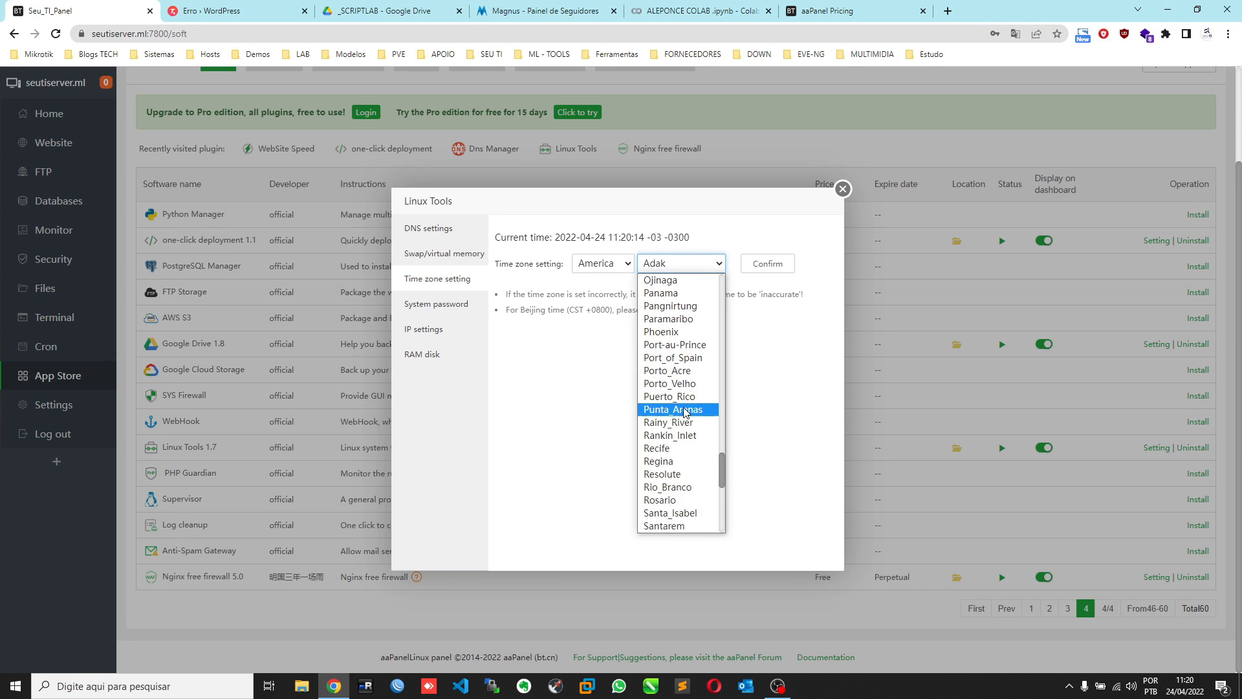
scroll(685, 412, "down", 3)
left_click(680, 436)
left_click(758, 263)
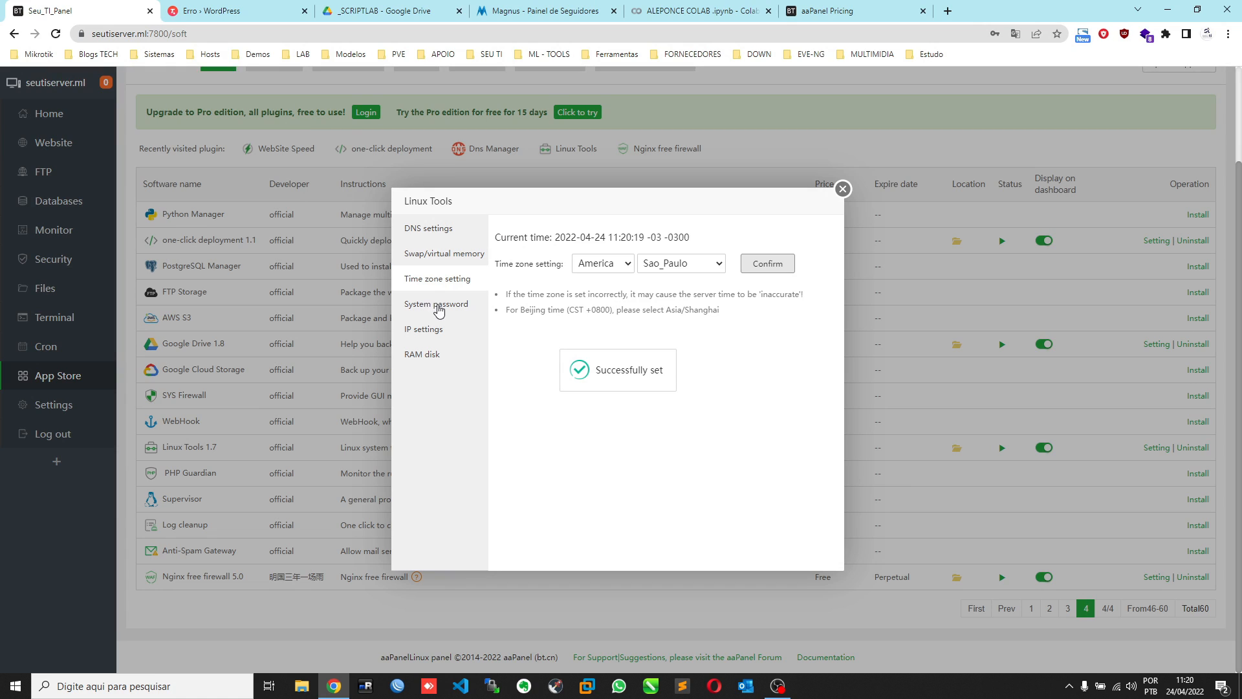
- View the system password, IP settings, RAM disk and DNS sections of Linux Tools, and close its settings
left_click(438, 308)
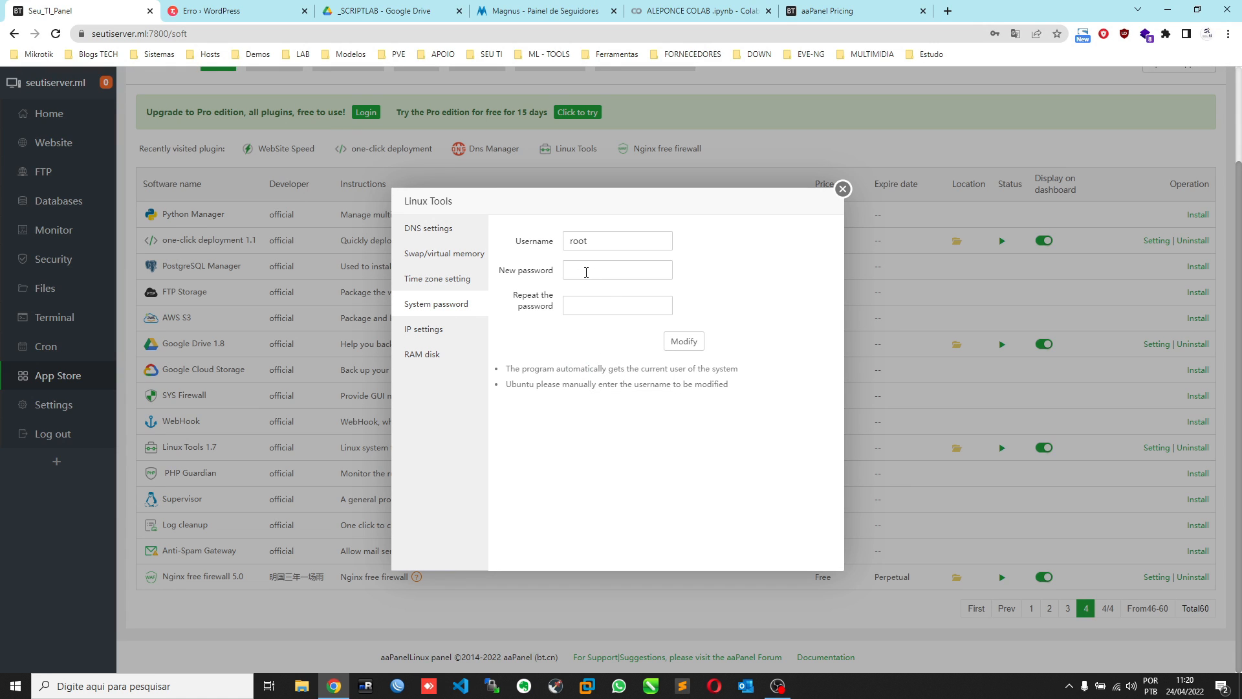
left_click(438, 330)
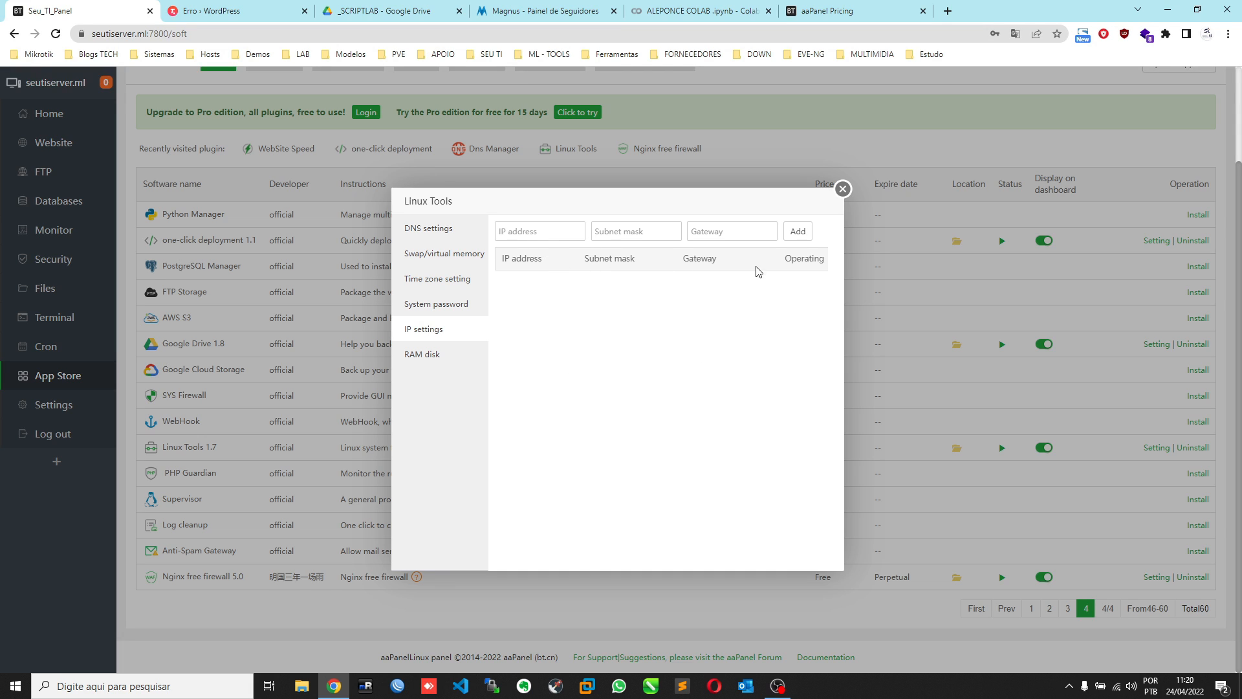
left_click(431, 355)
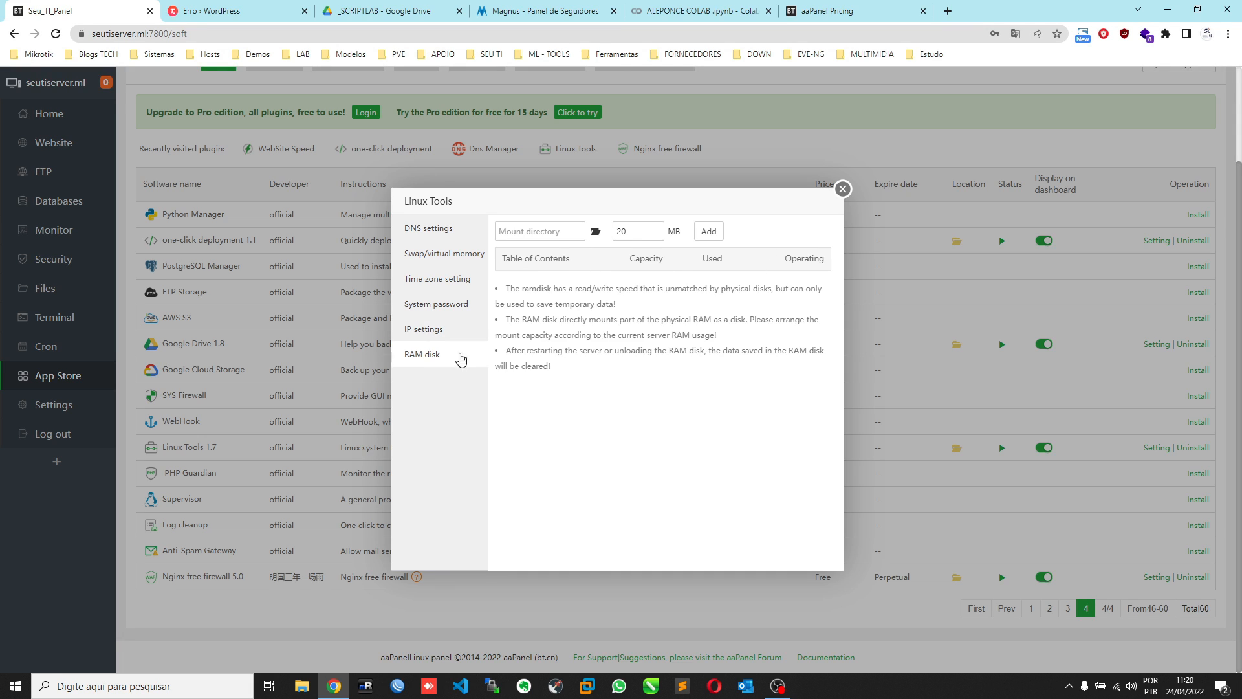
left_click(432, 230)
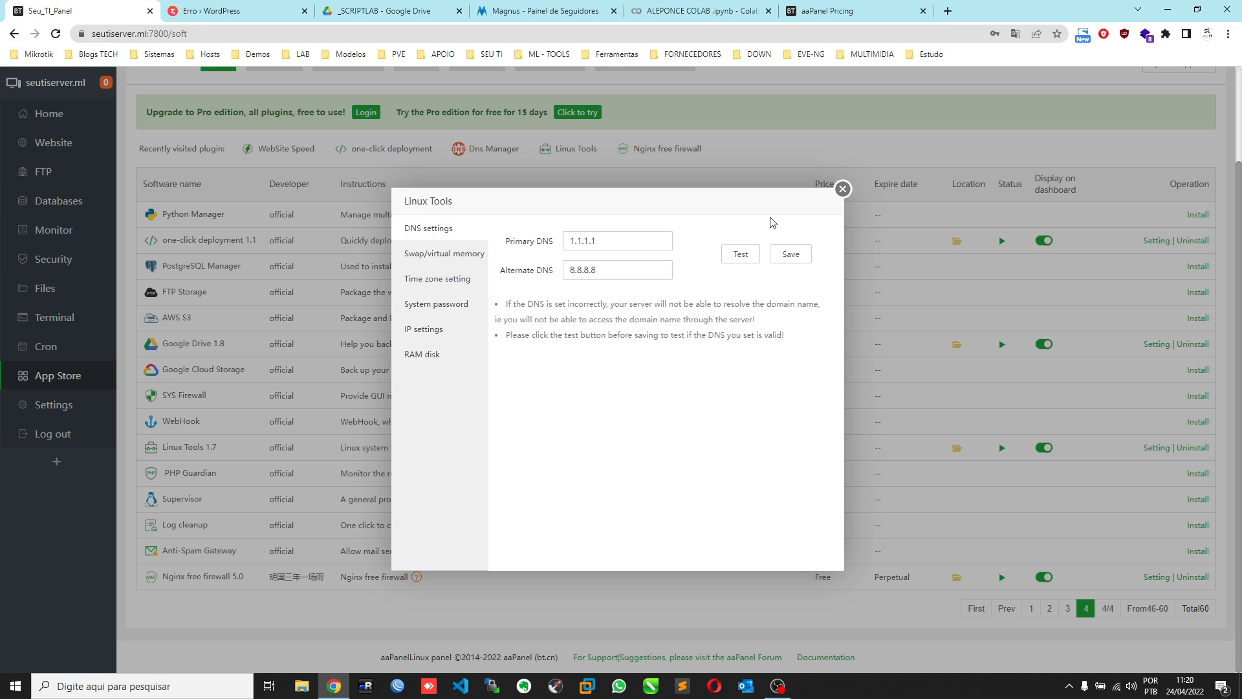
left_click(843, 190)
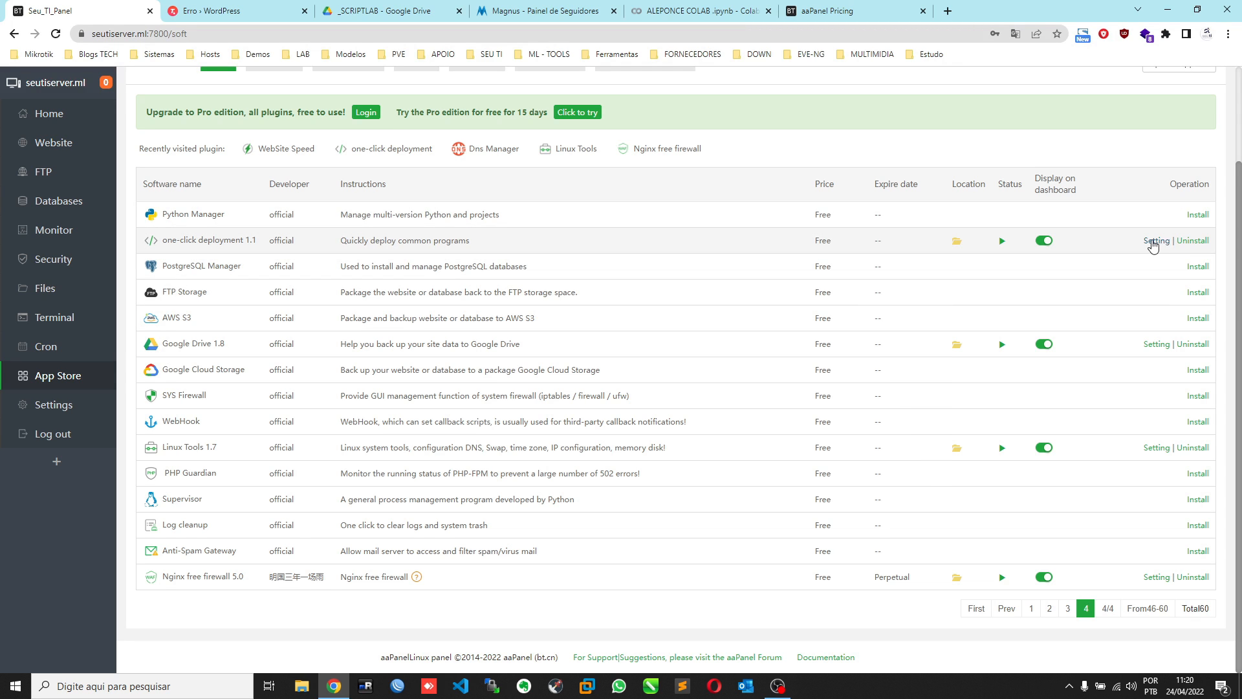
- View the Frame, Forum, Blog, Mall and CMS categories of the one-click deployment 1.1 tool, and close its settings
left_click(1156, 240)
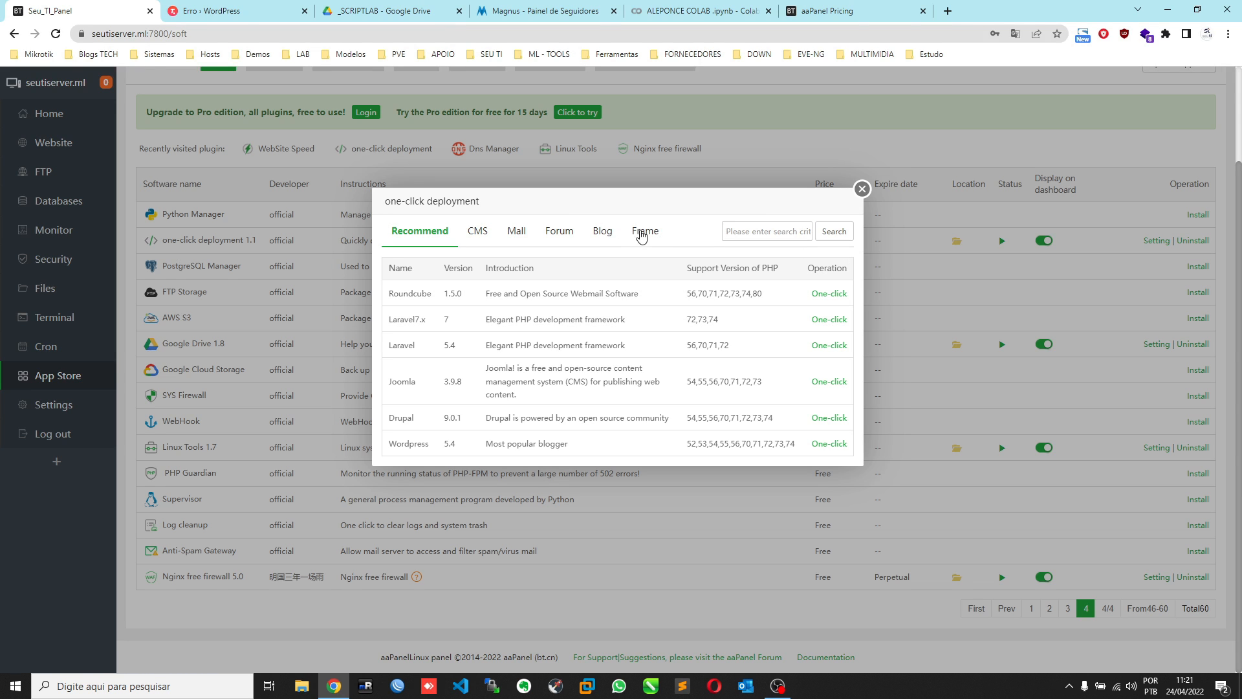
left_click(644, 233)
left_click(549, 238)
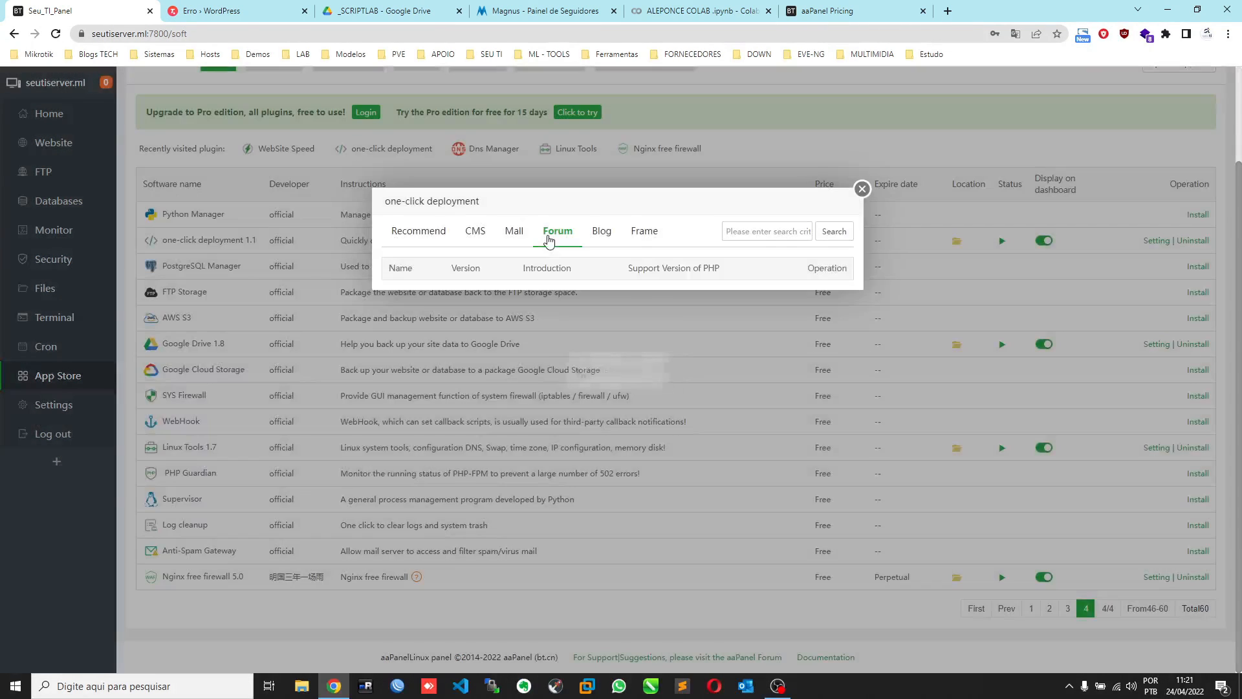
left_click(602, 236)
left_click(515, 234)
left_click(475, 233)
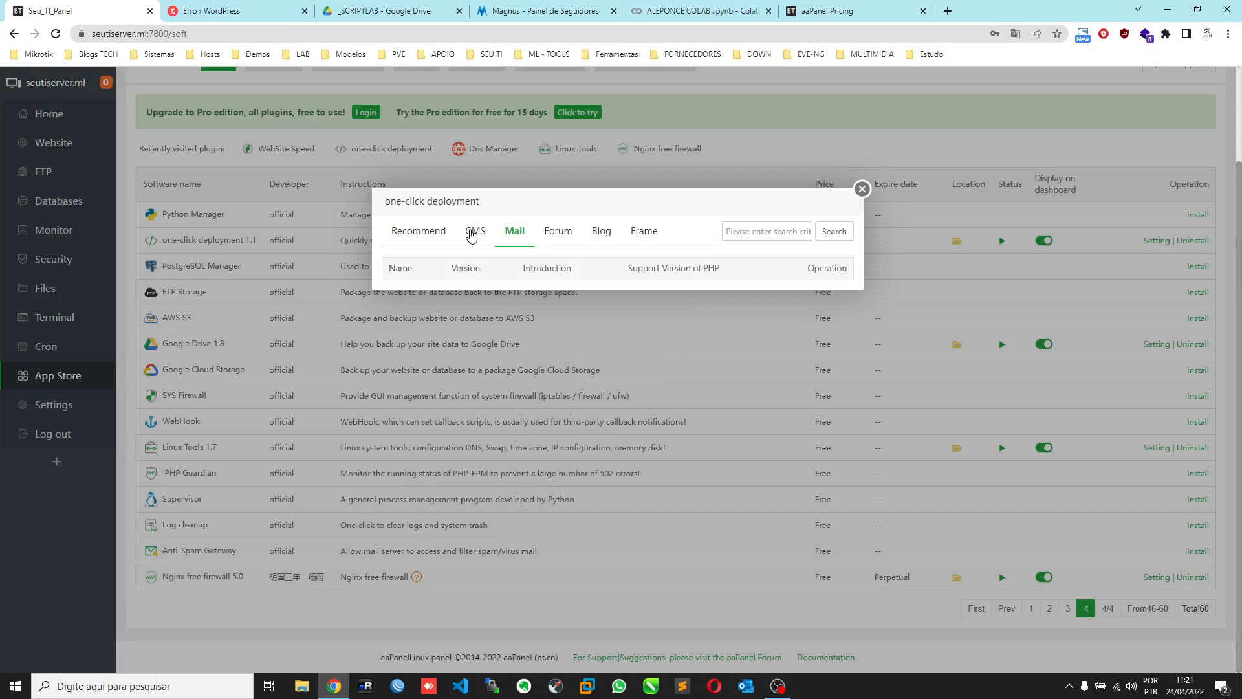
left_click(861, 188)
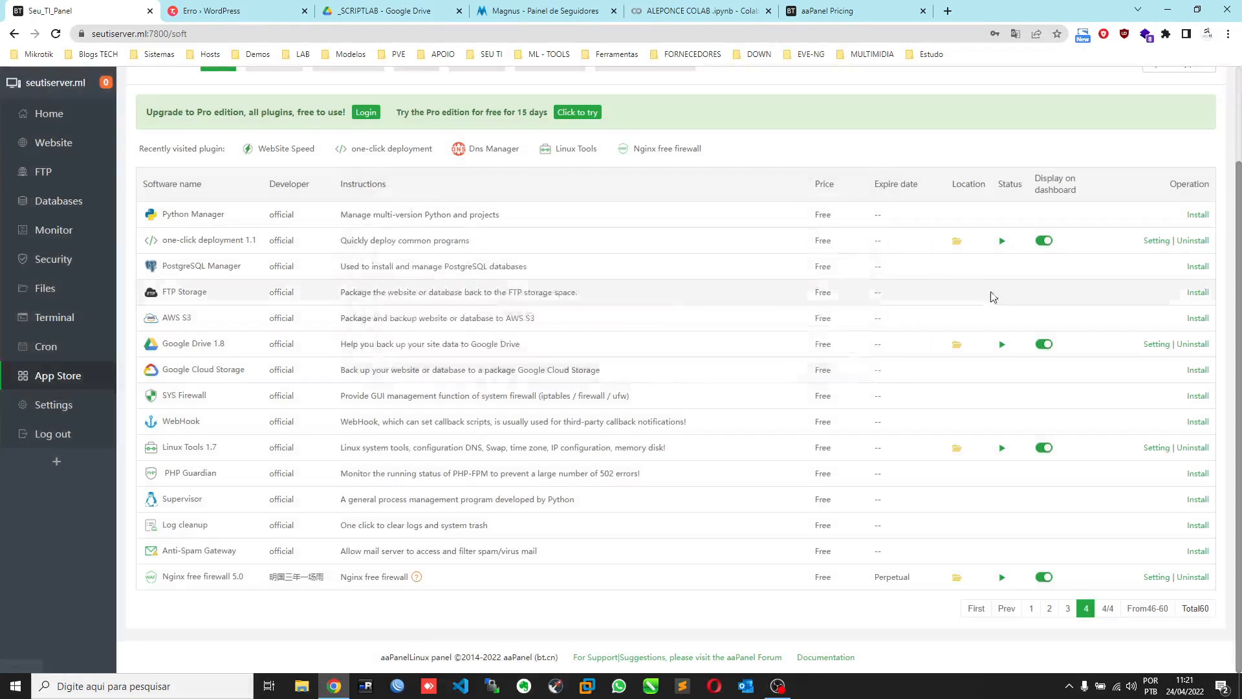
- Go to page 3 of the software list, view the Cloud dns 1.0 domain list, and close its settings
scroll(674, 274, "up", 1)
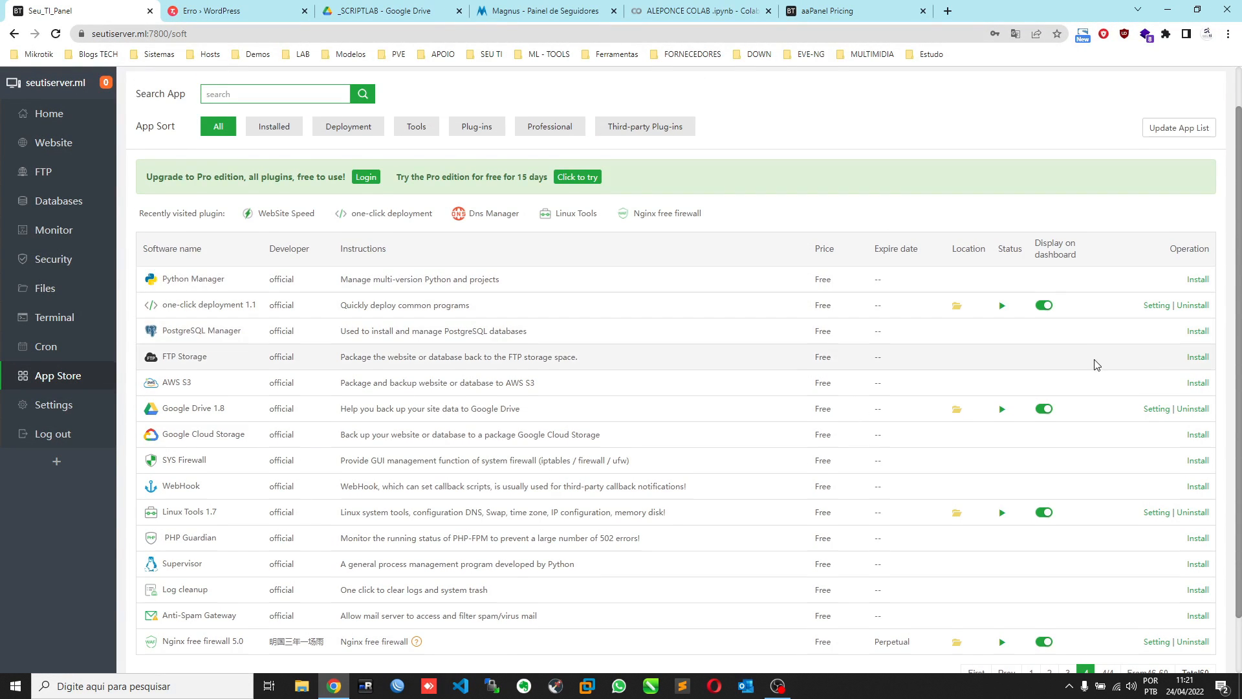
scroll(1087, 401, "down", 1)
left_click(1069, 610)
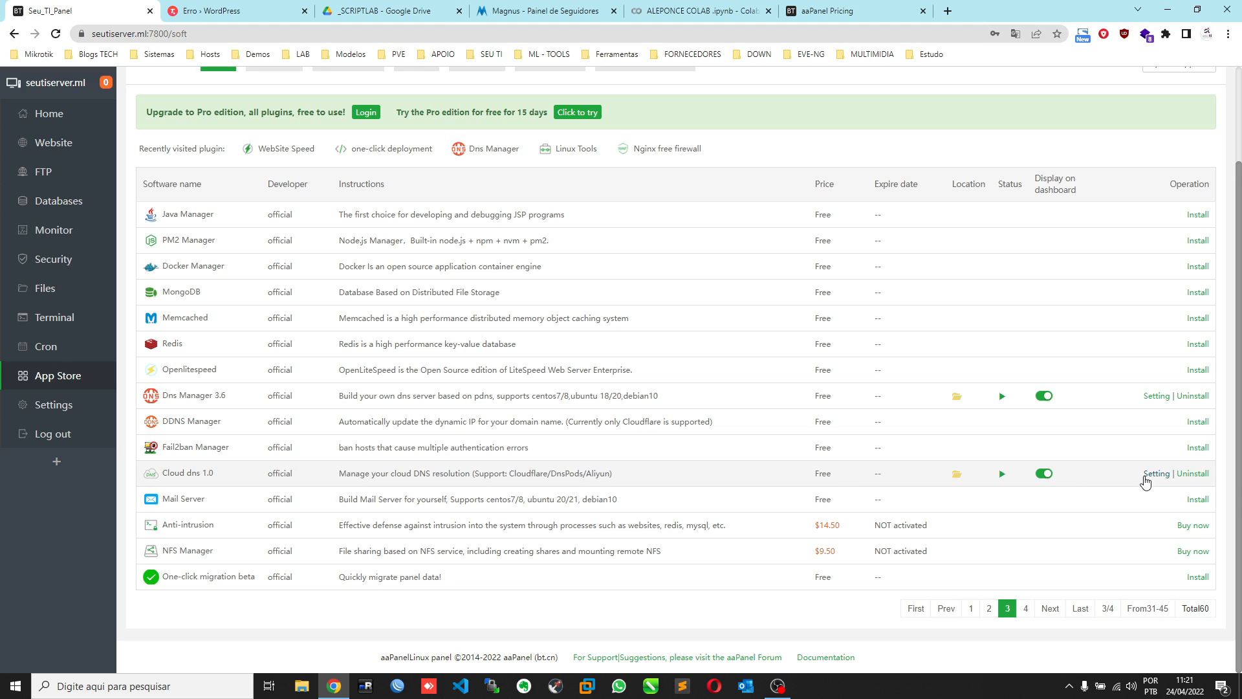
left_click(1151, 473)
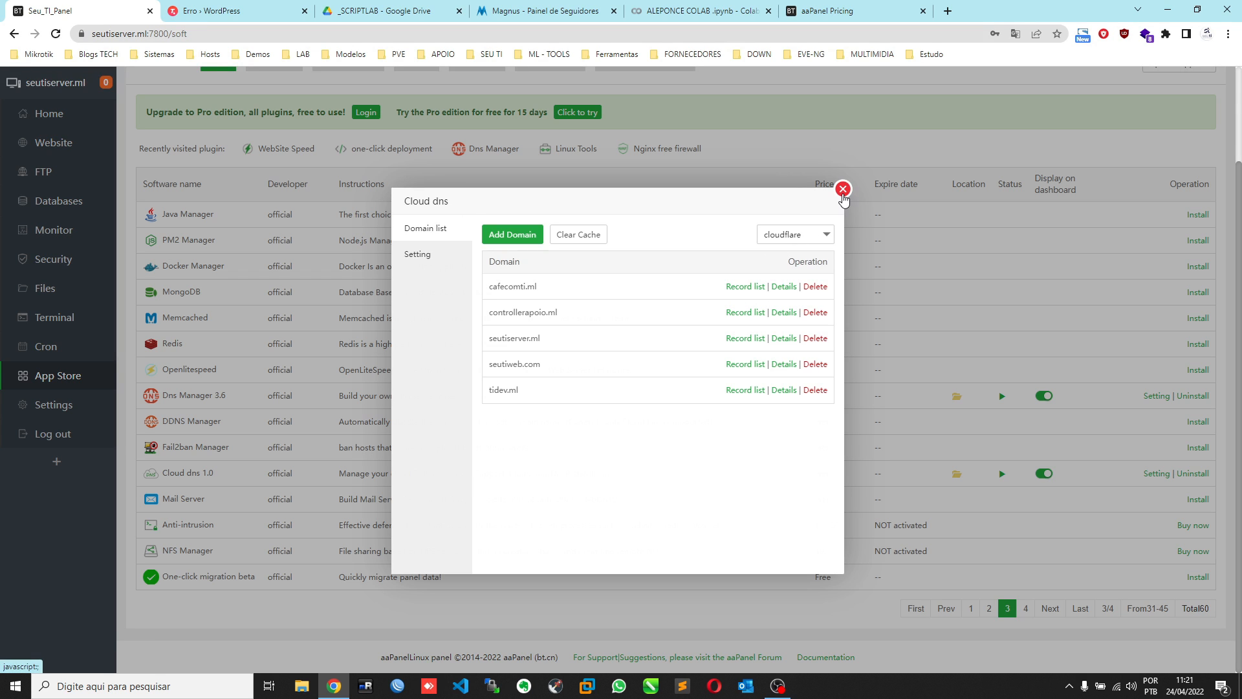
left_click(843, 190)
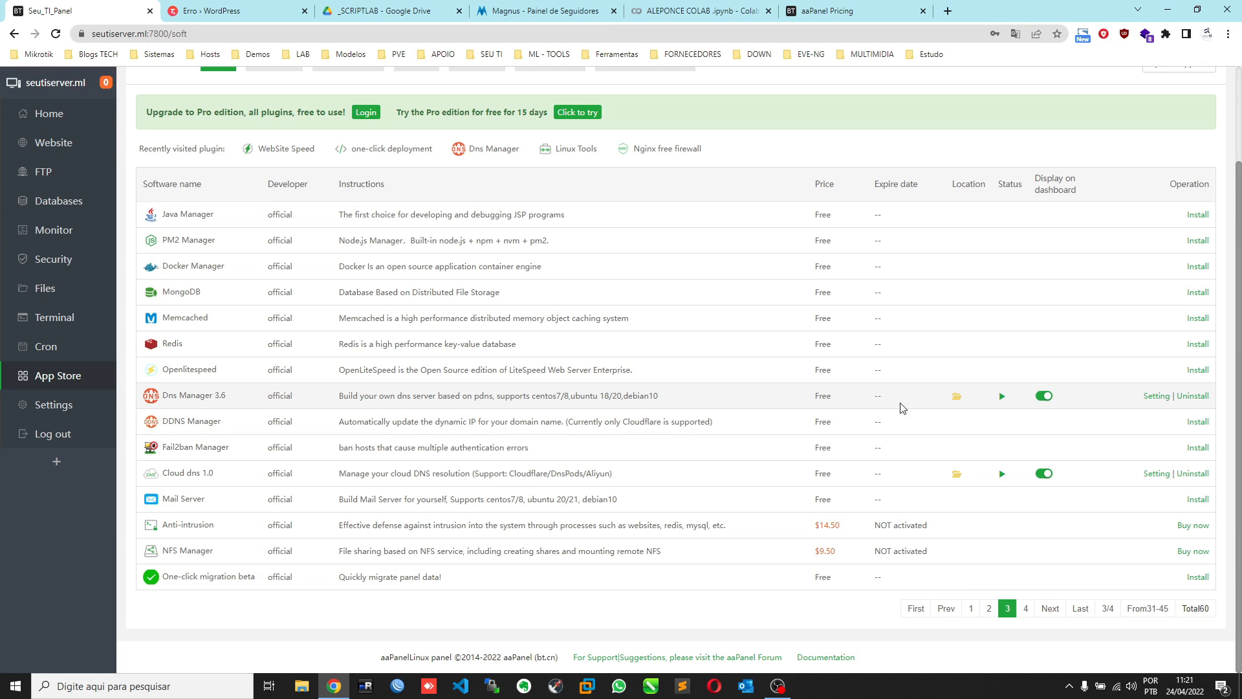
- Open the Dns Manager 3.6 settings and view the default NS, service and domain name list sections
left_click(1156, 397)
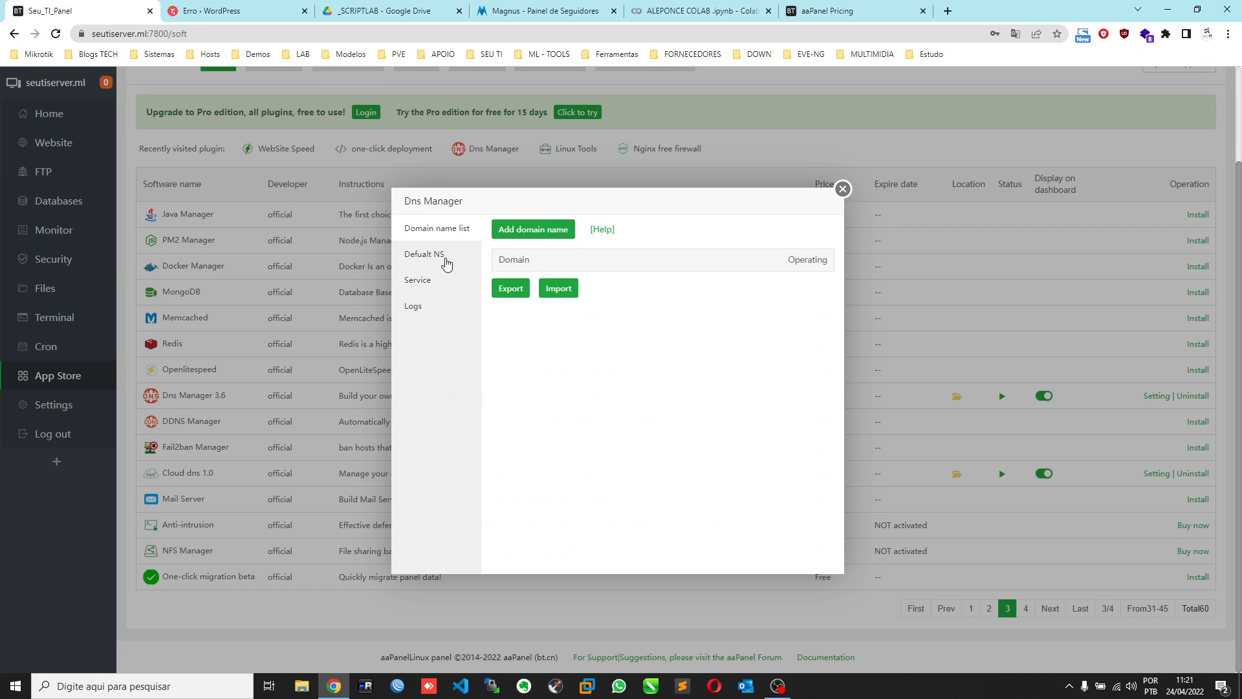
left_click(446, 261)
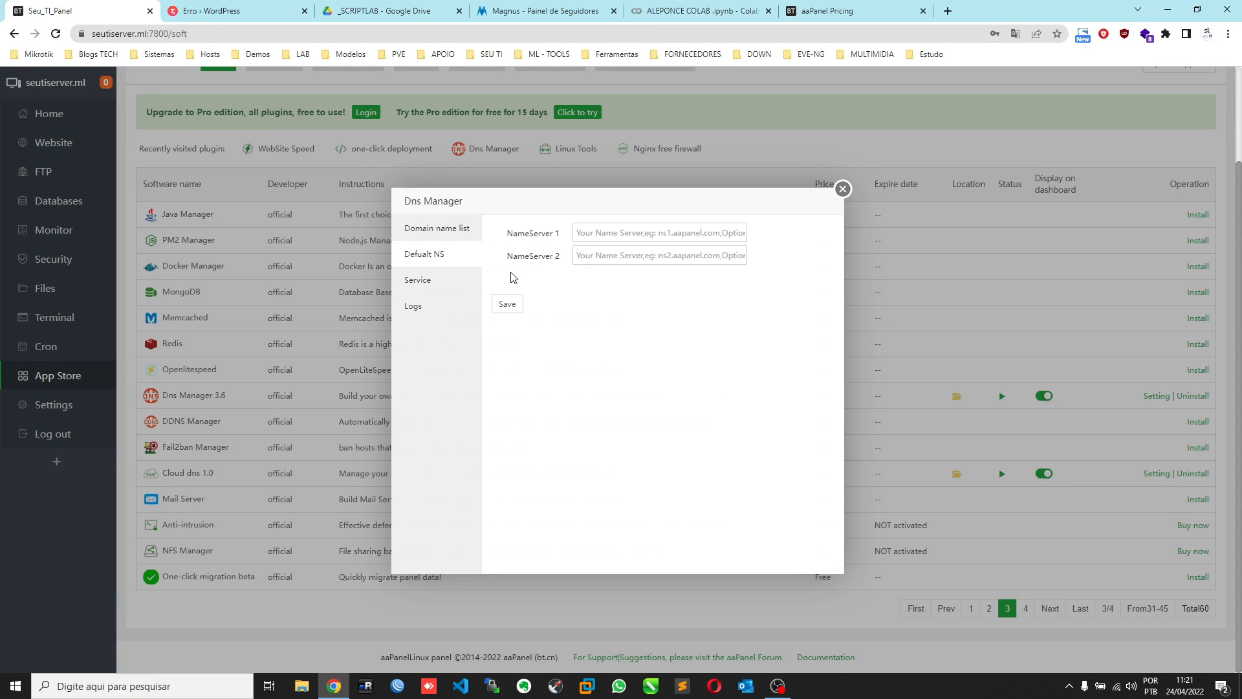
left_click(437, 282)
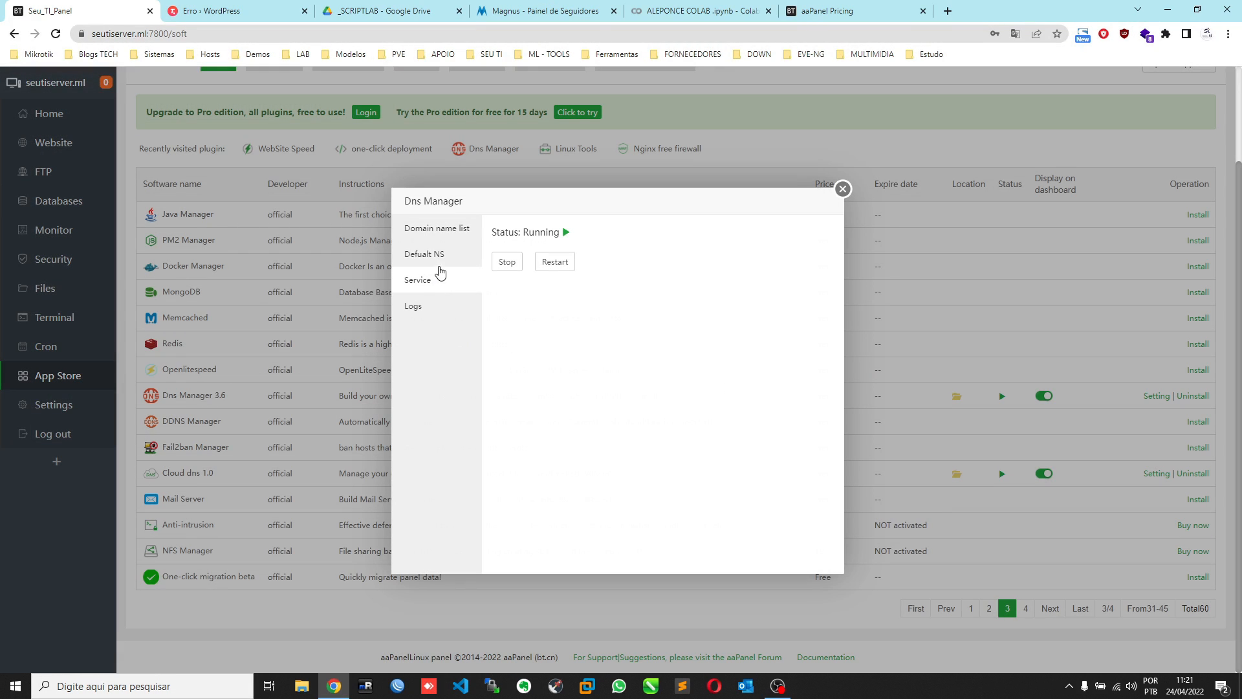
left_click(431, 237)
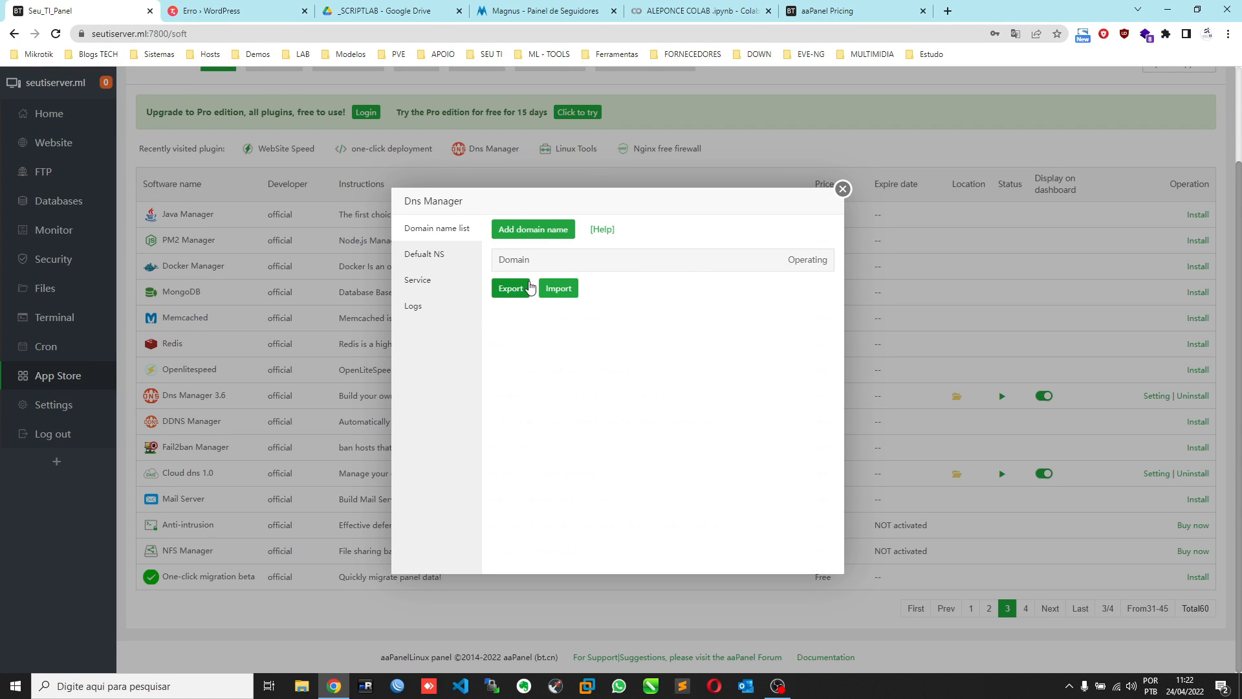
- View the Dns Manager's data export with all domains selected, and close the export and the settings without downloading
left_click(516, 283)
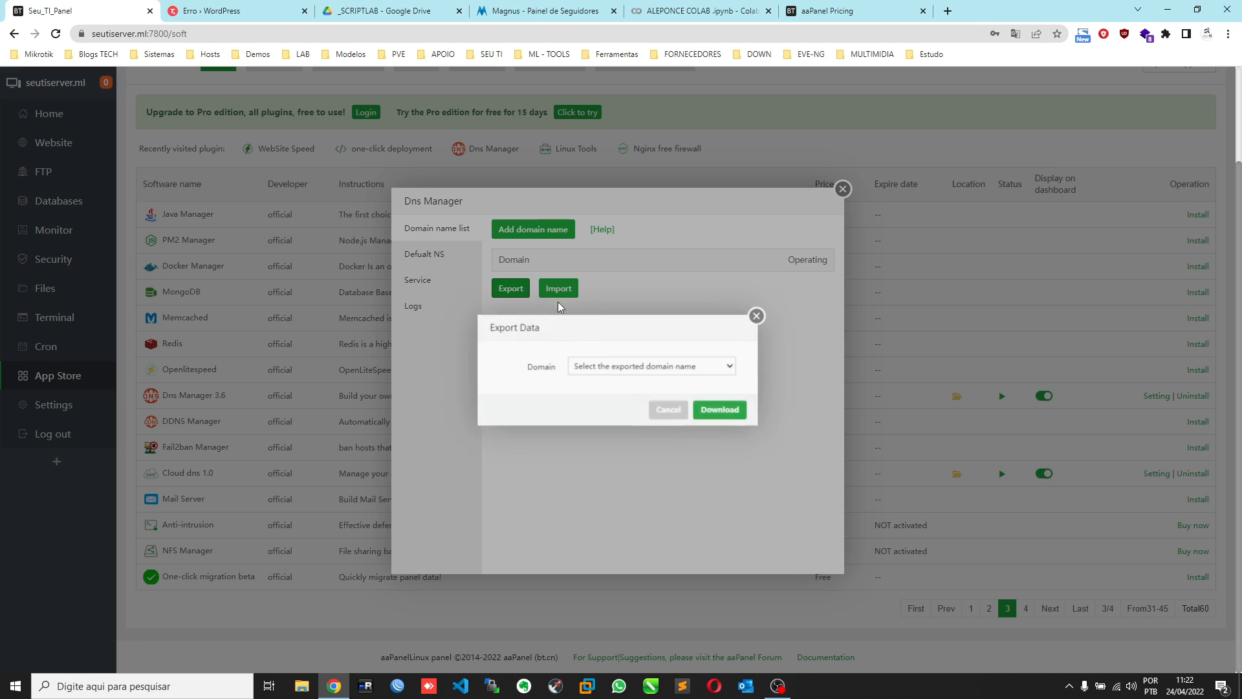
left_click(680, 373)
left_click(661, 392)
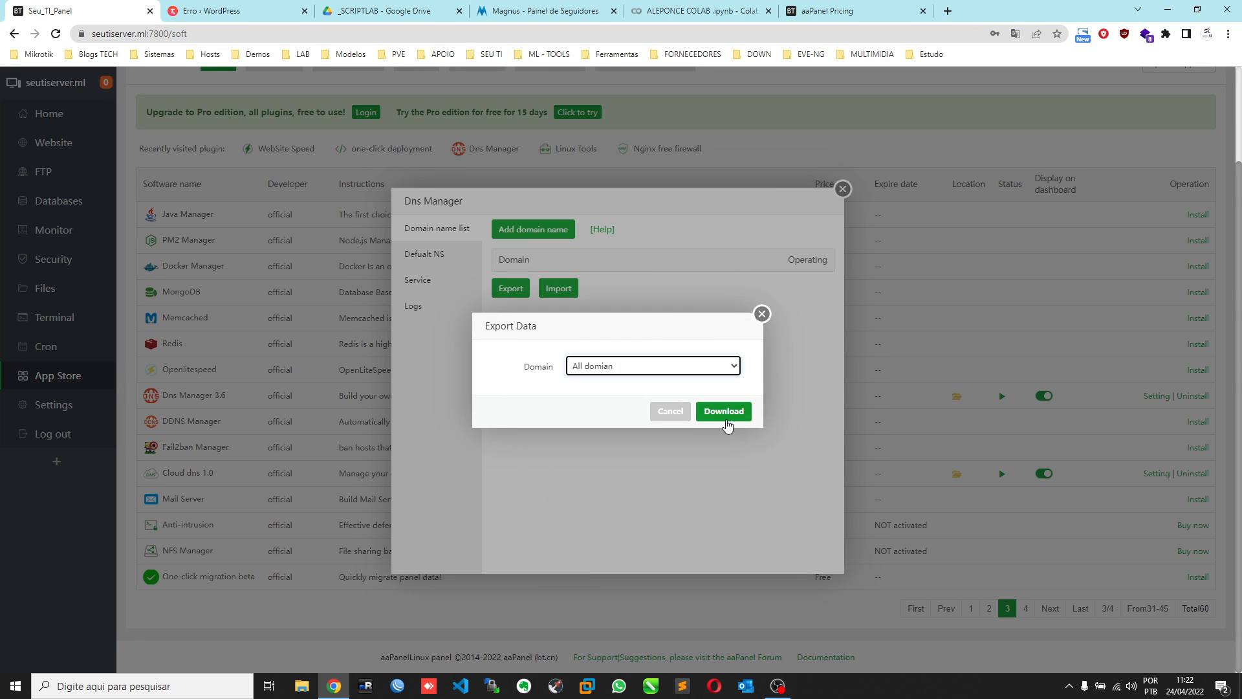
left_click(762, 314)
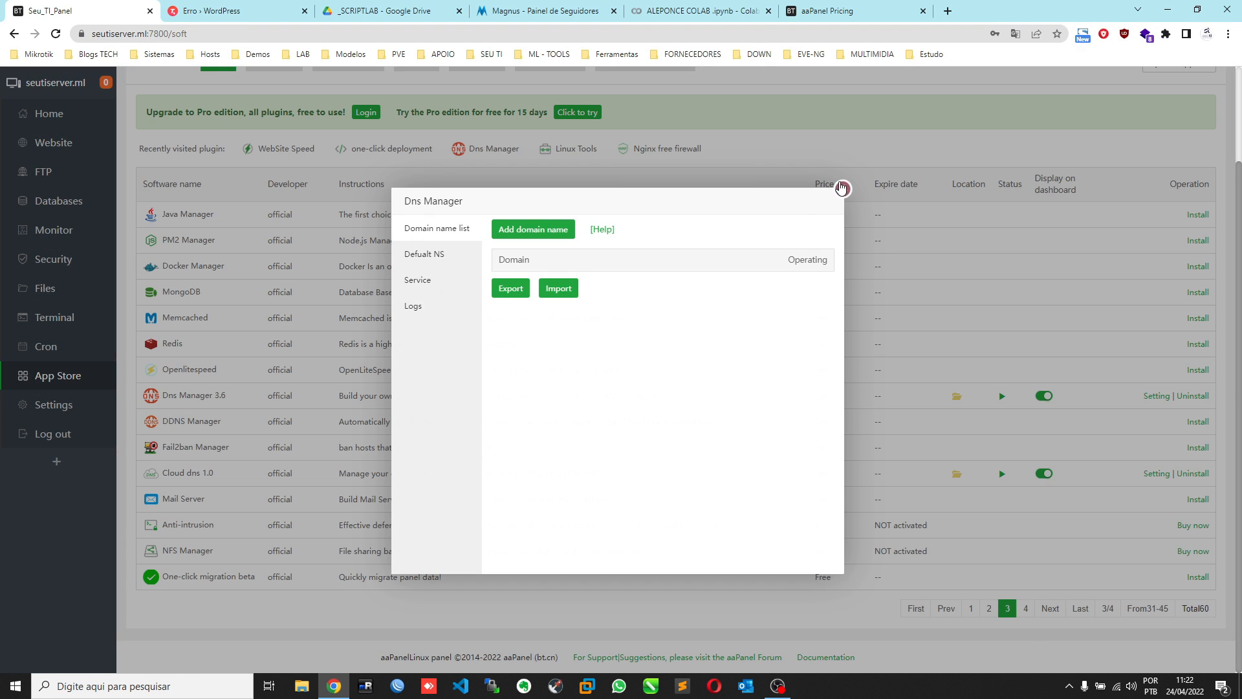
left_click(843, 189)
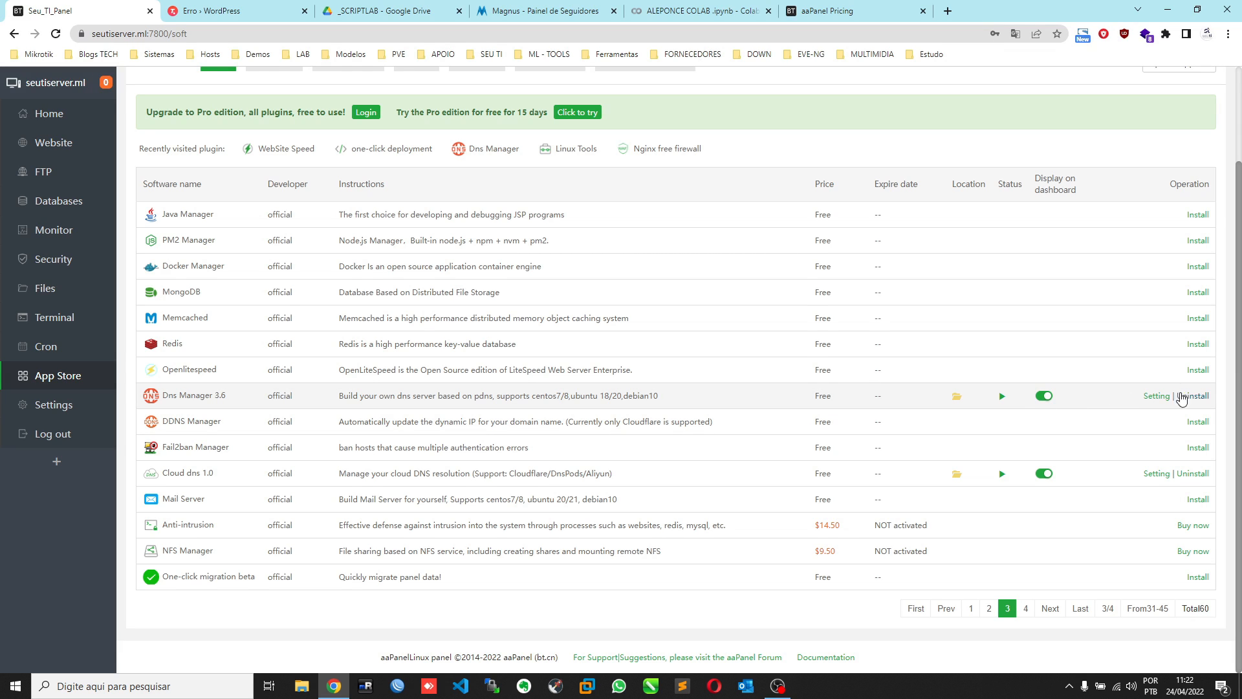
- Uninstall Dns Manager 3.6 and confirm the removal
left_click(1194, 396)
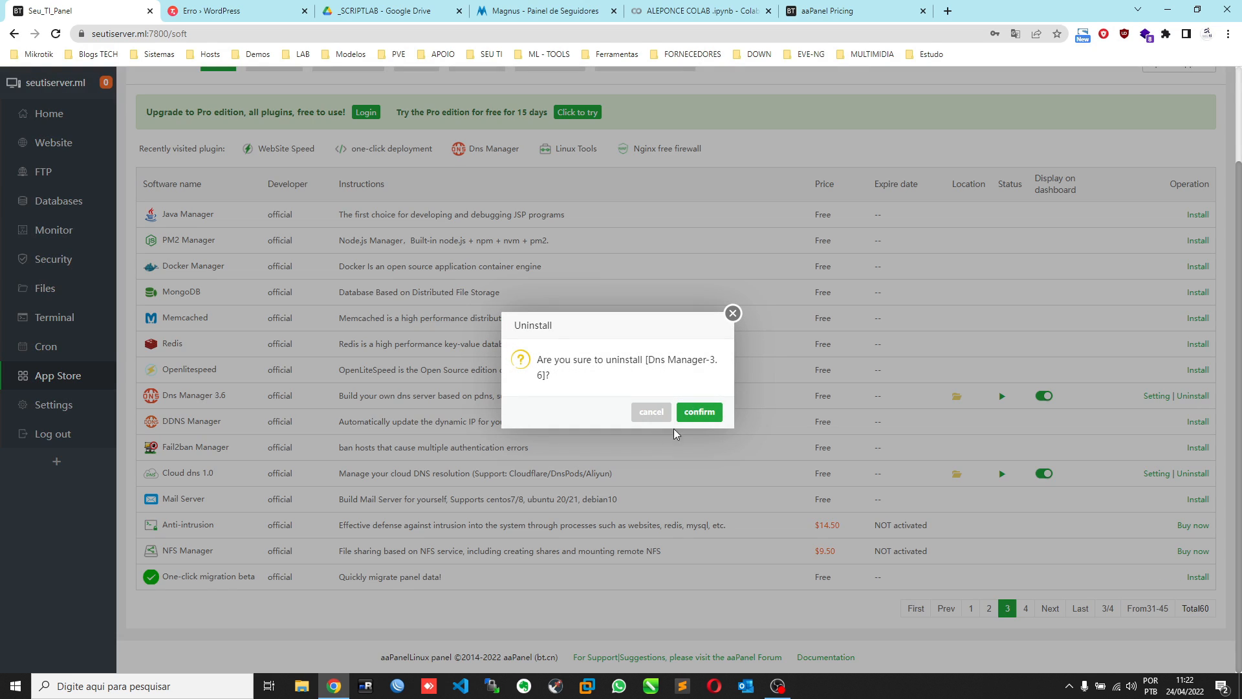
left_click(698, 408)
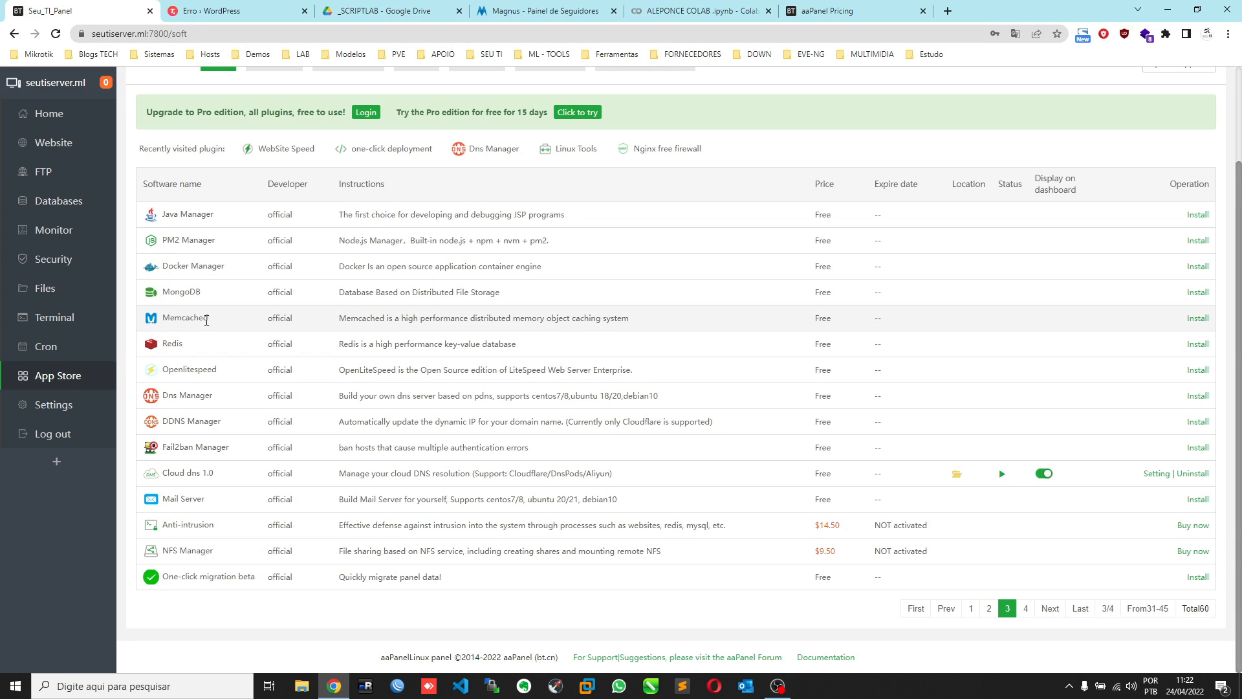
- Read the Memcached description and review the PHP versions and other tools on page 2 of the software list
left_click_drag(339, 319, 390, 319)
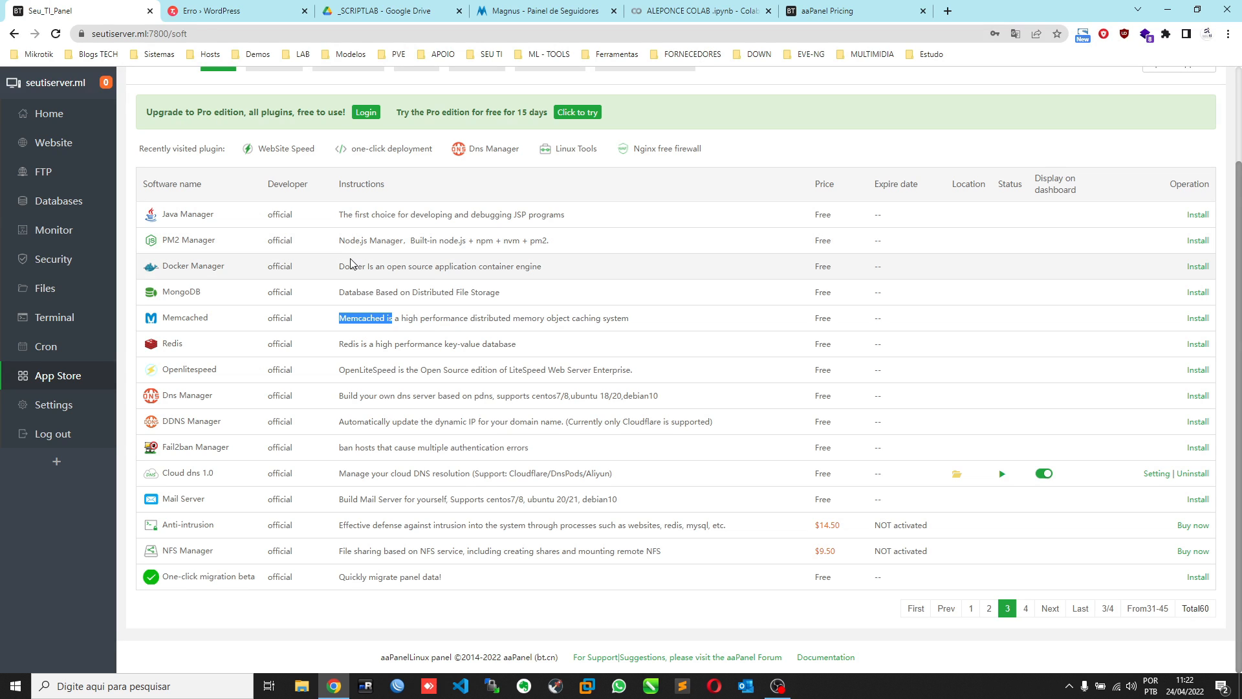
left_click(350, 292)
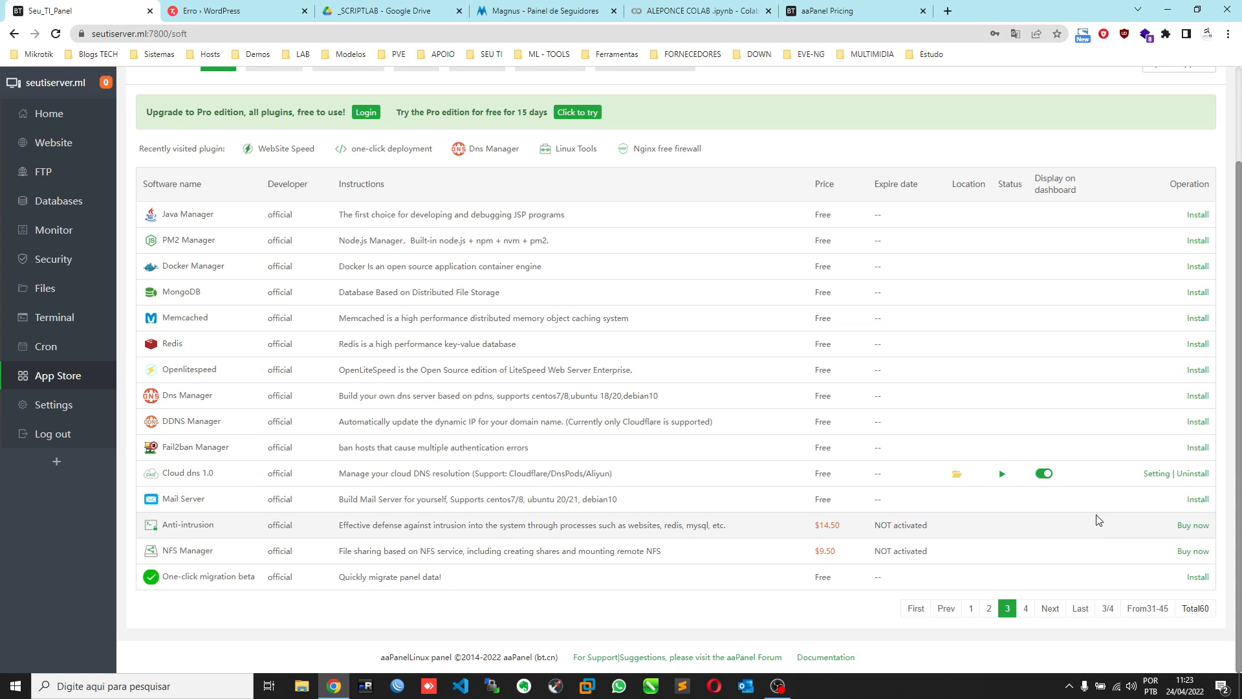
left_click(990, 609)
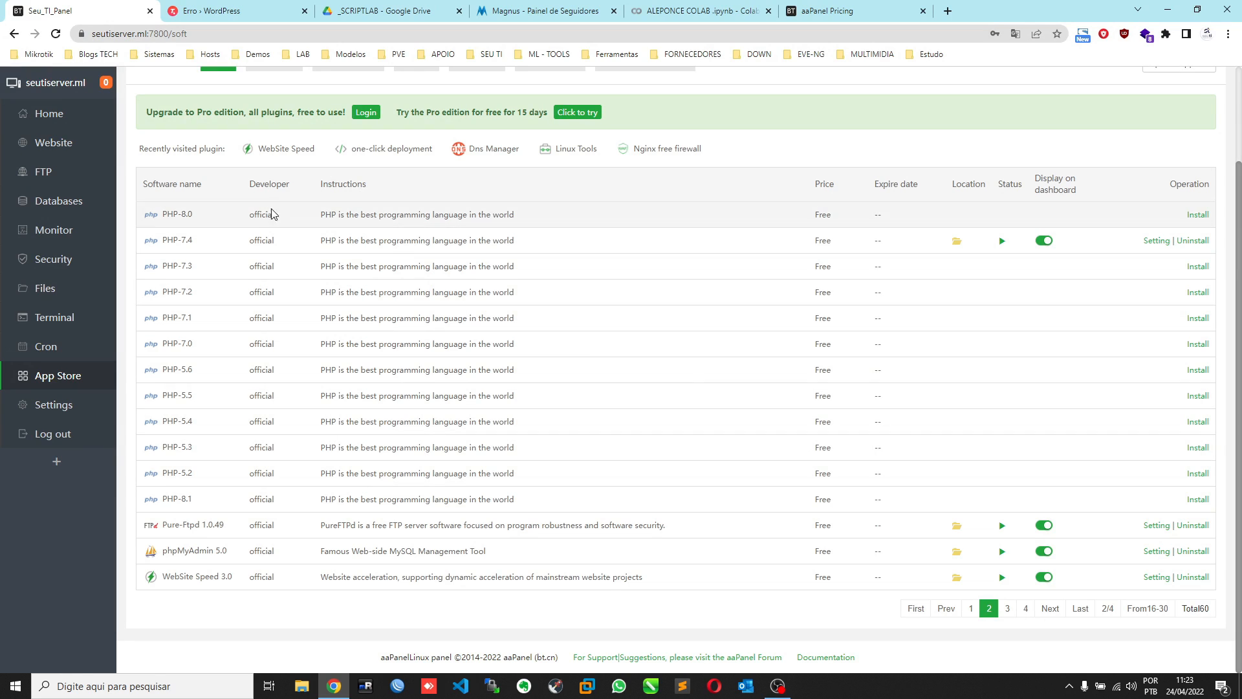
scroll(298, 313, "up", 1)
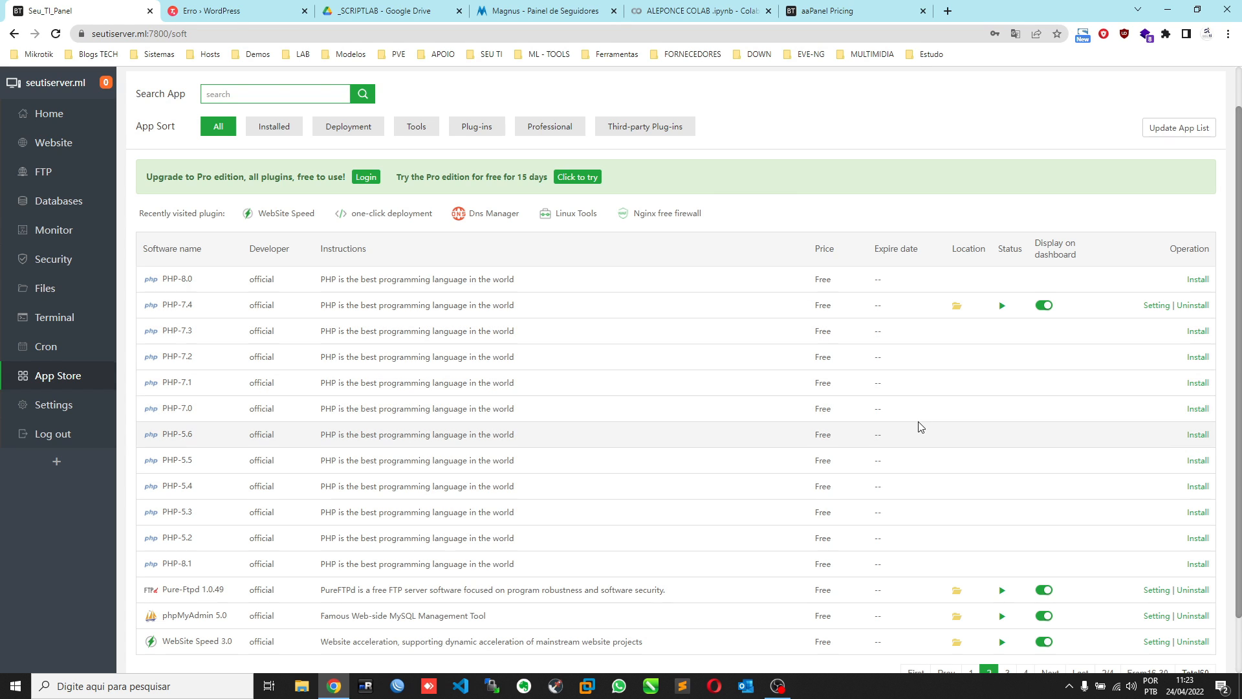
scroll(490, 406, "down", 1)
scroll(490, 406, "down", 1)
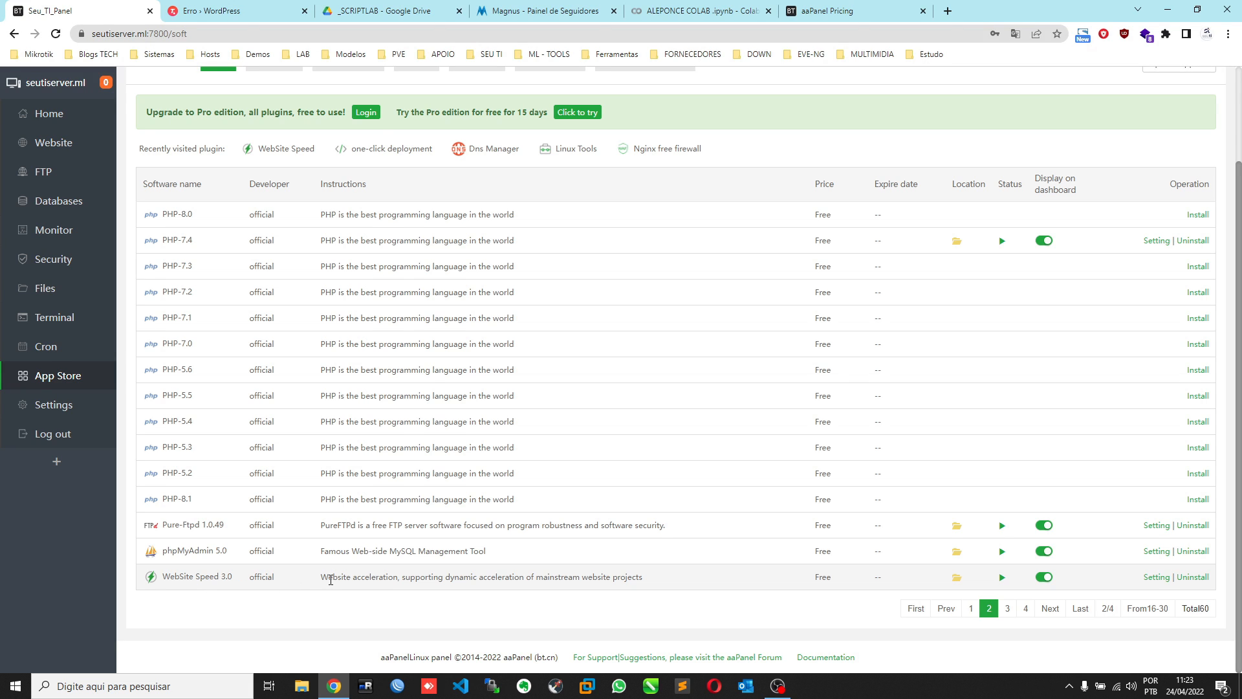
- Go to page 1 of the software list, view the service and configuration sections of MySQL 10.7.3-MariaDB, and close its settings
left_click(970, 609)
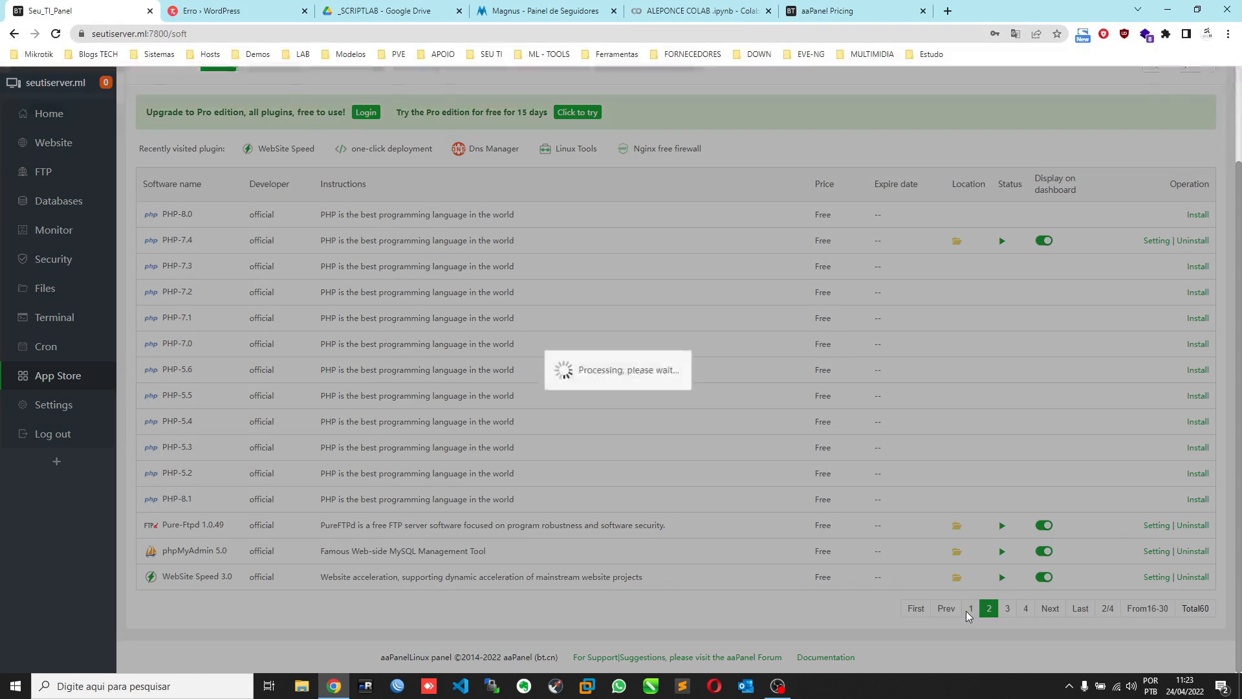
scroll(686, 390, "down", 1)
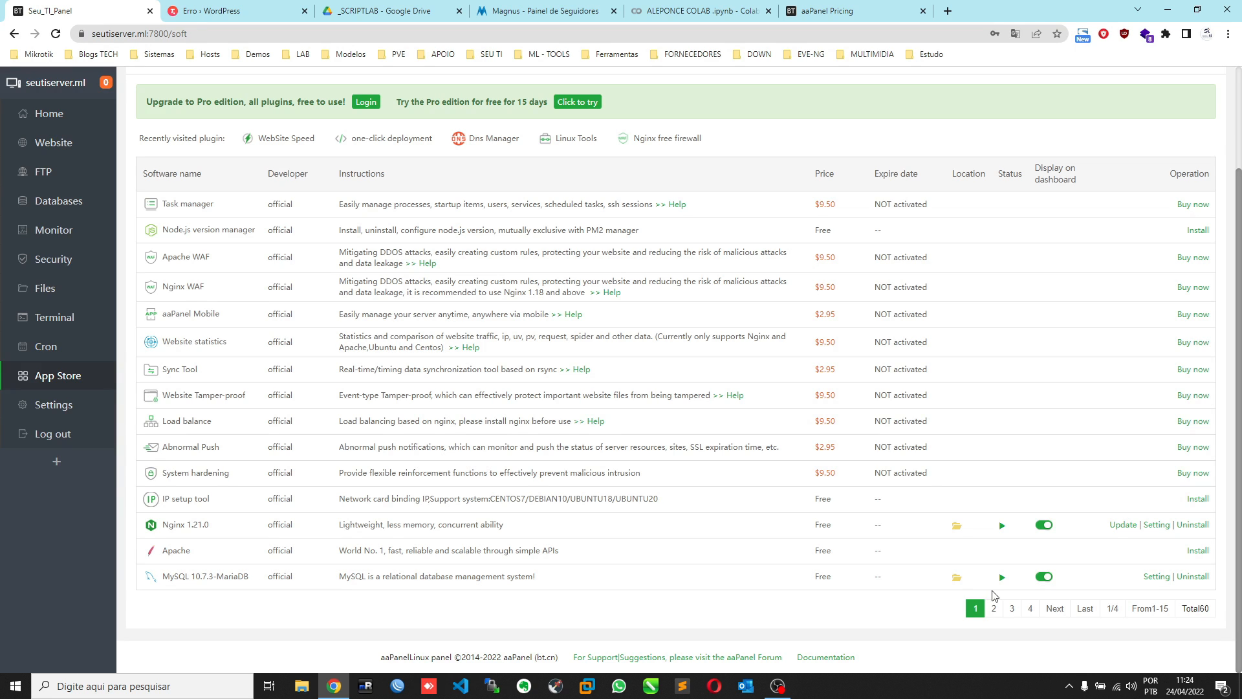
left_click(1157, 576)
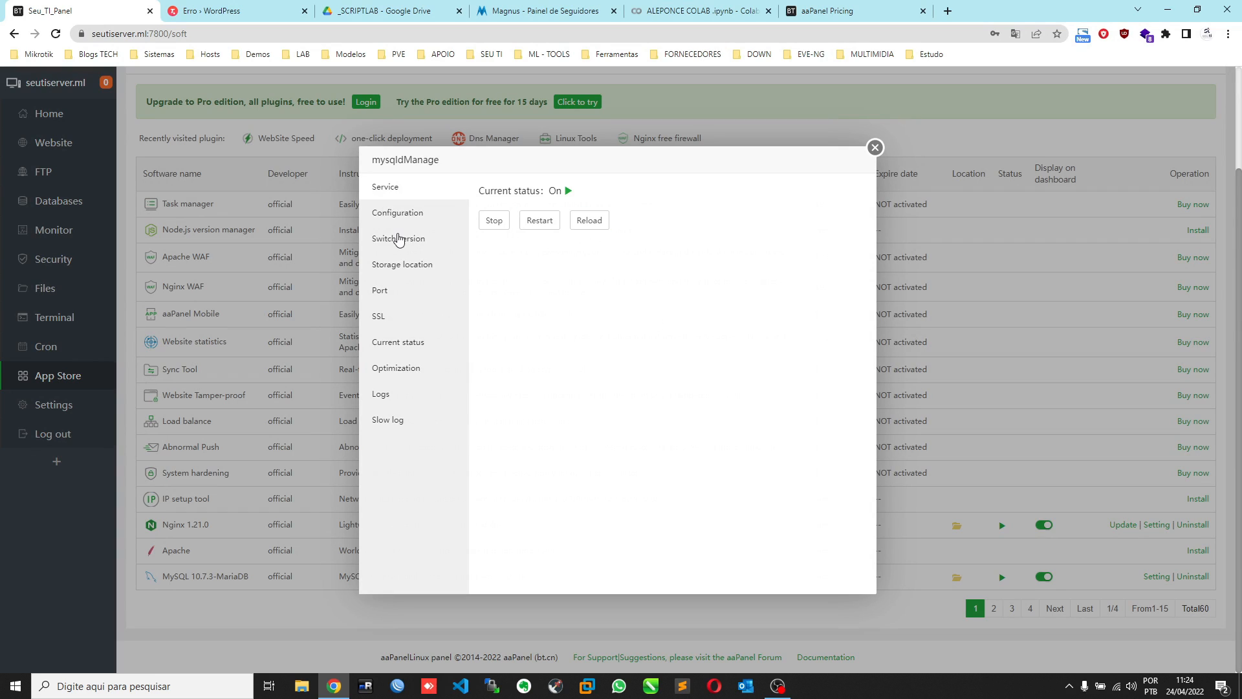
left_click(394, 223)
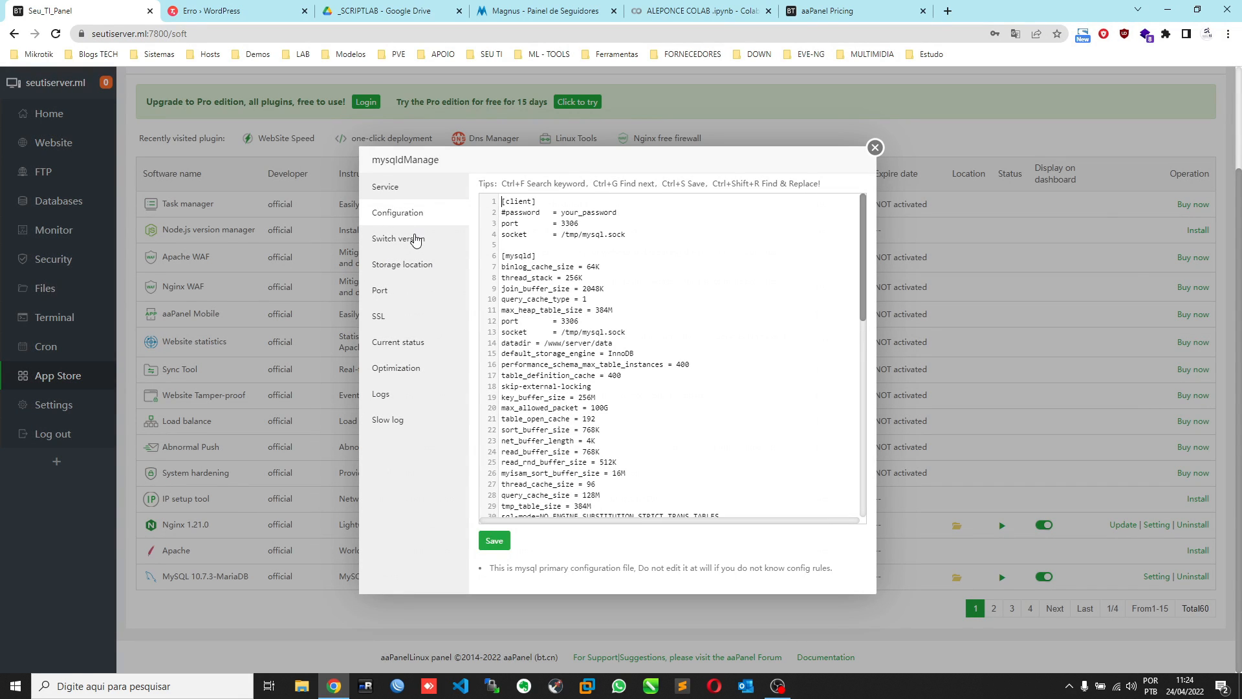
left_click(875, 147)
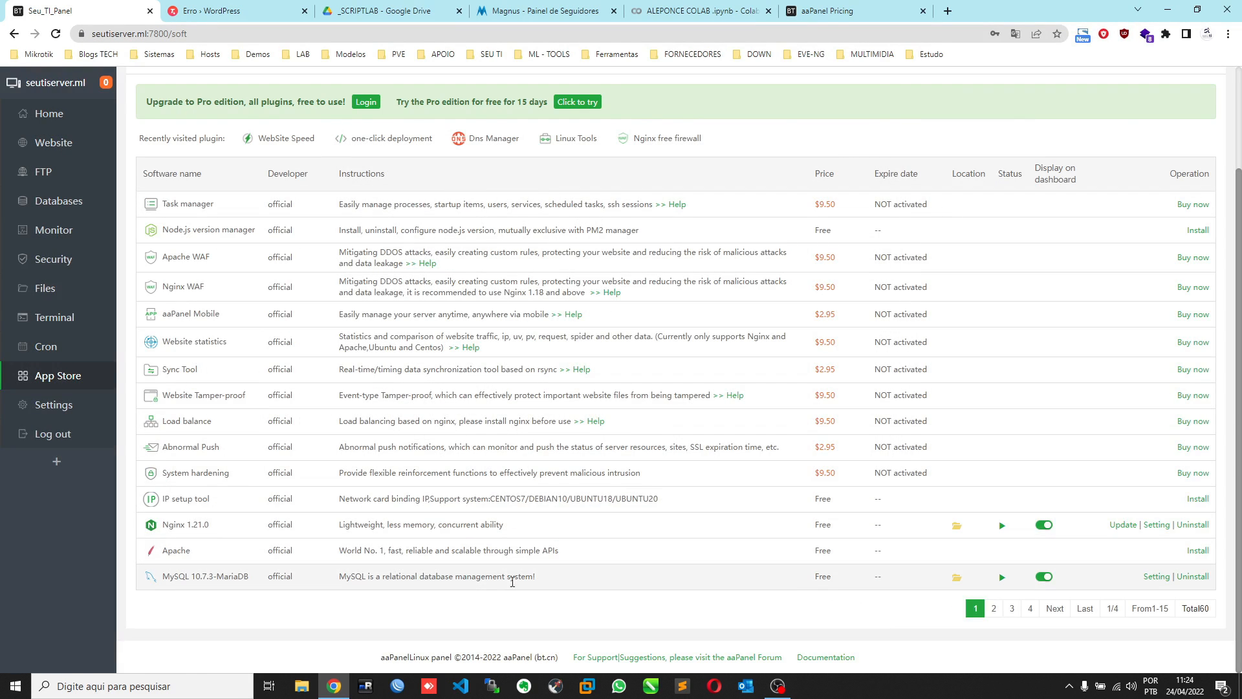
- Open the form for adding a site on the Website page and view its WordPress deploy and batch create variants
scroll(453, 530, "up", 2)
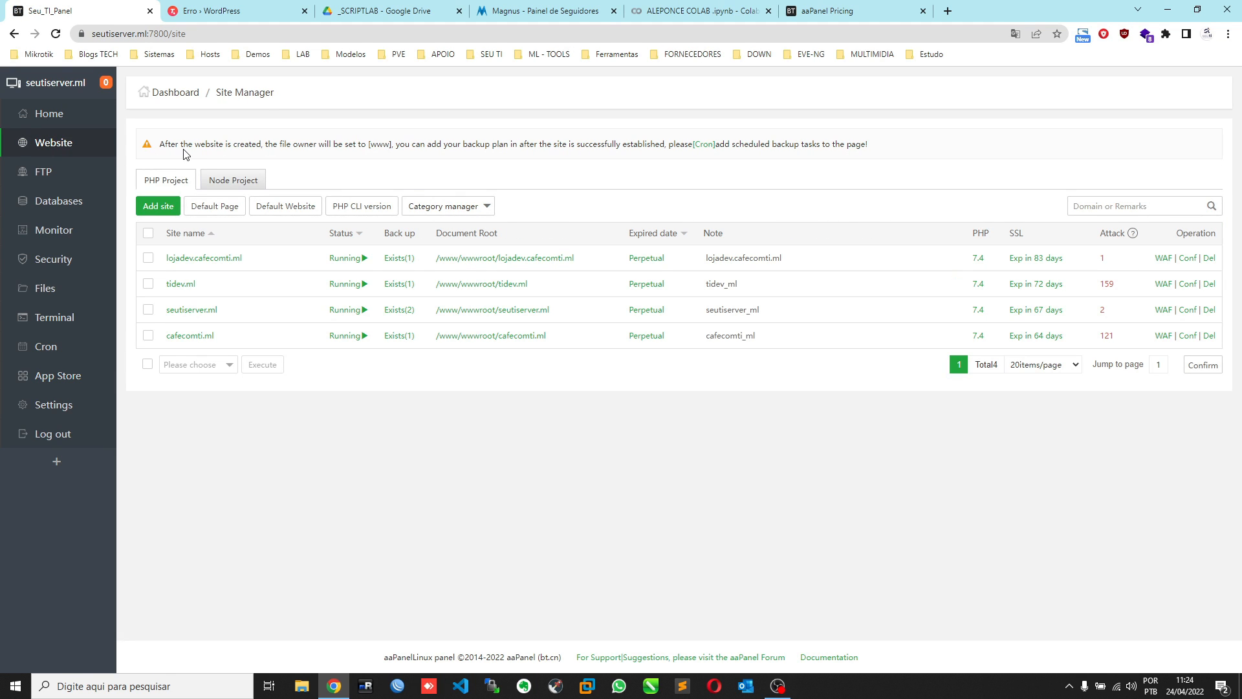
left_click(159, 205)
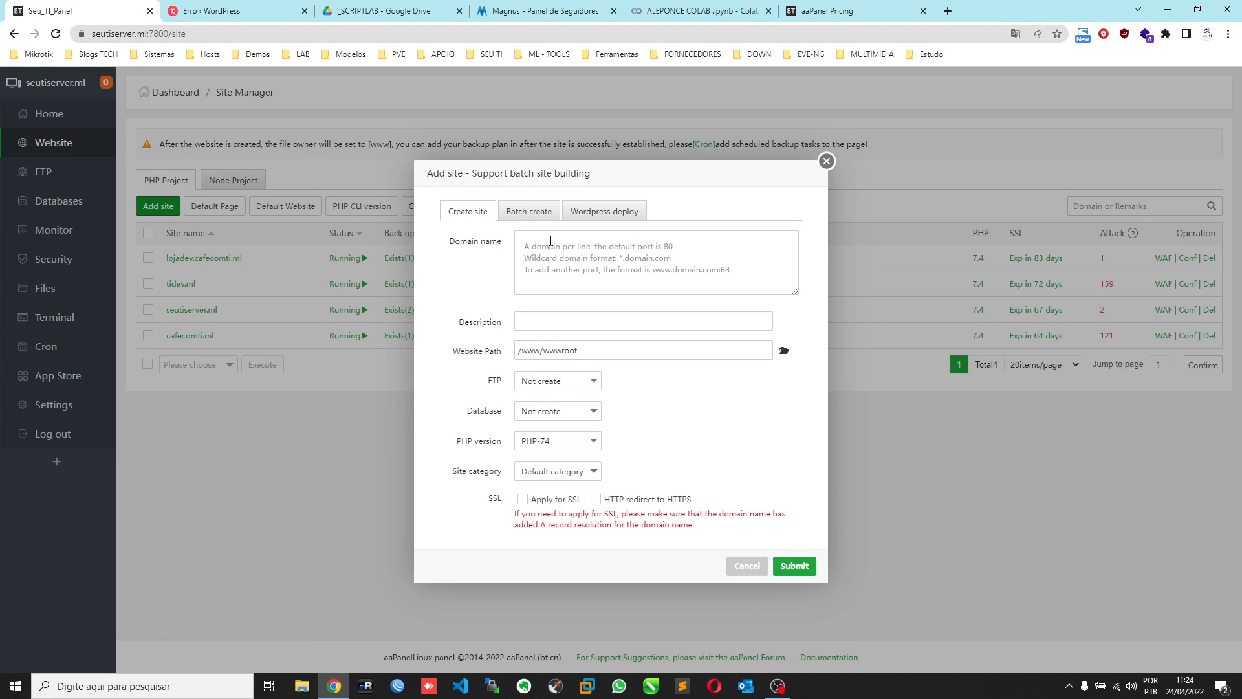
left_click(577, 217)
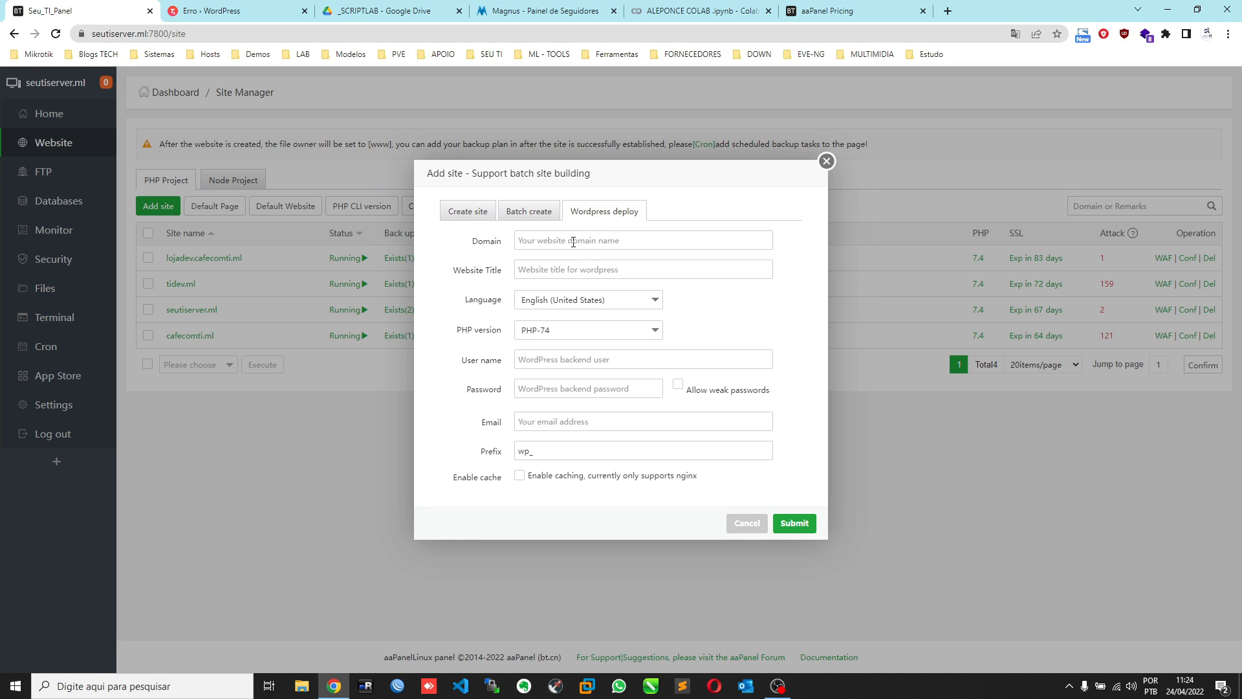
left_click(573, 241)
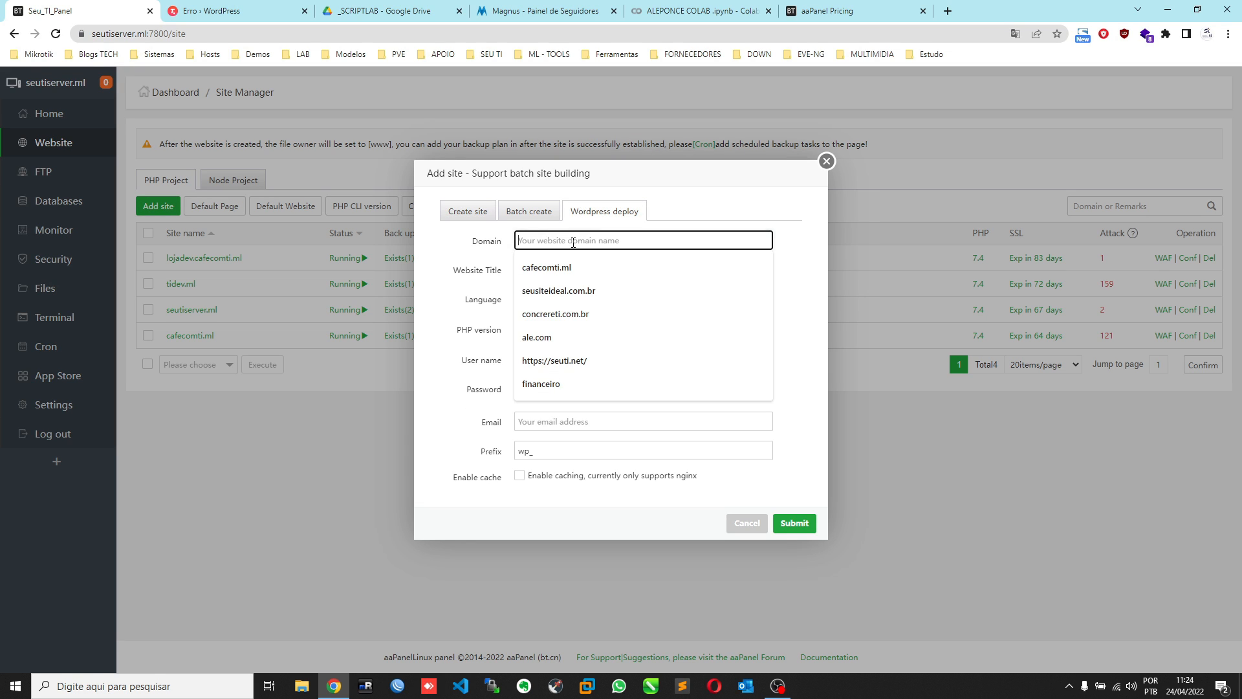
left_click(529, 212)
- Review the FTP, database, PHP version and site category options in the single-site creation form, and close it without submitting
left_click(464, 214)
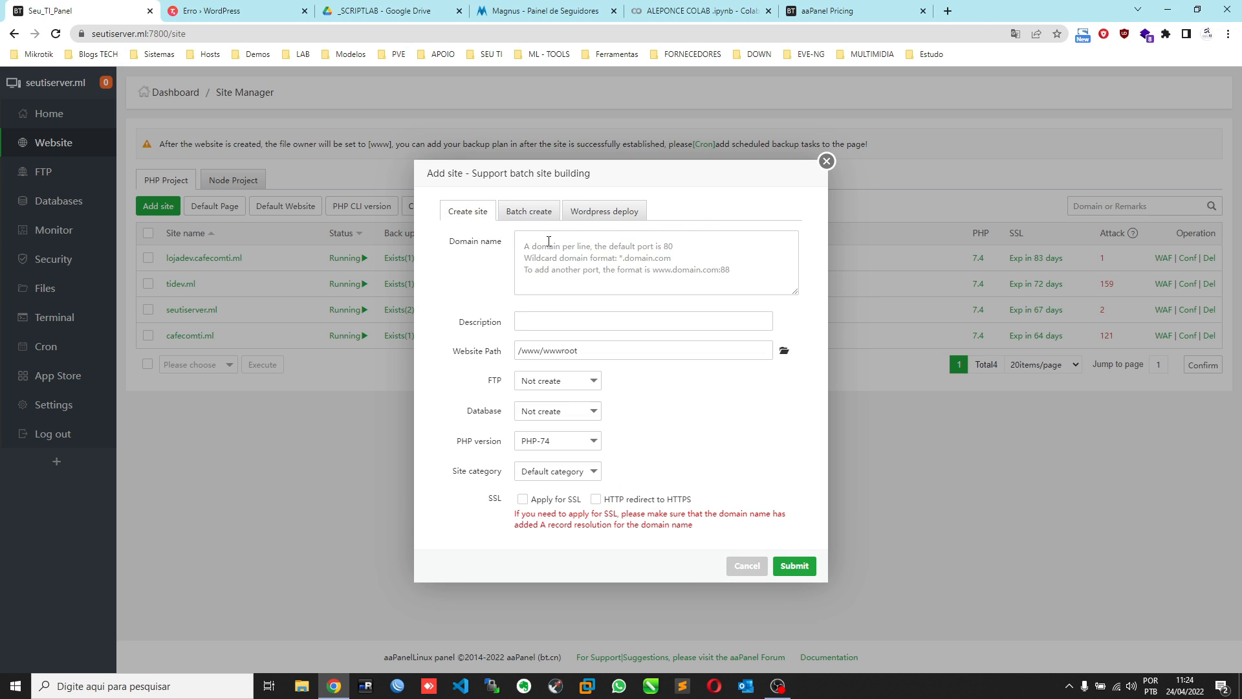
left_click(598, 279)
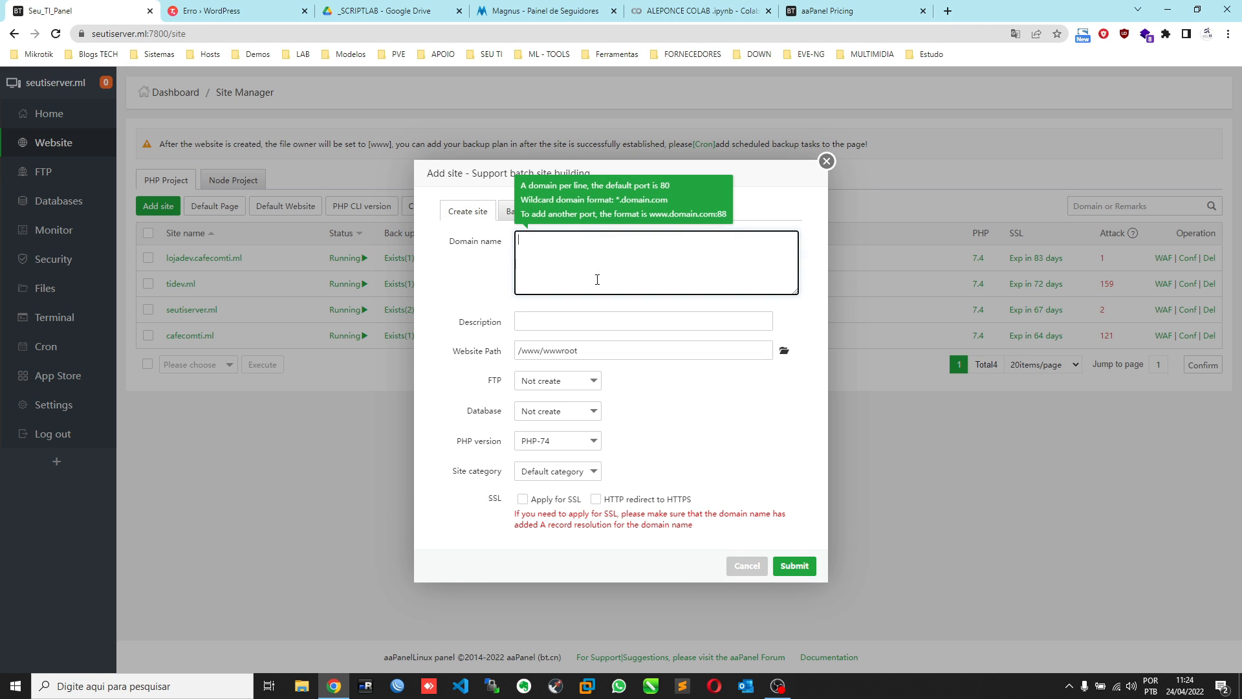
left_click(585, 388)
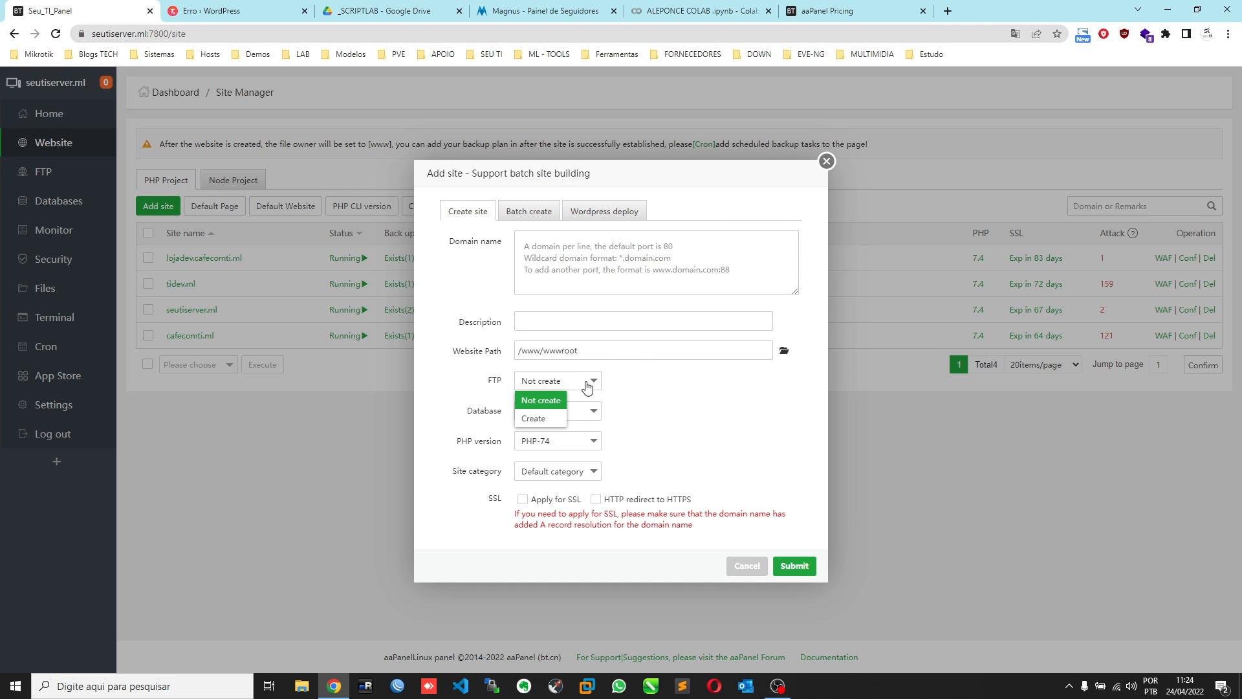
left_click(586, 390)
left_click(591, 412)
left_click(591, 412)
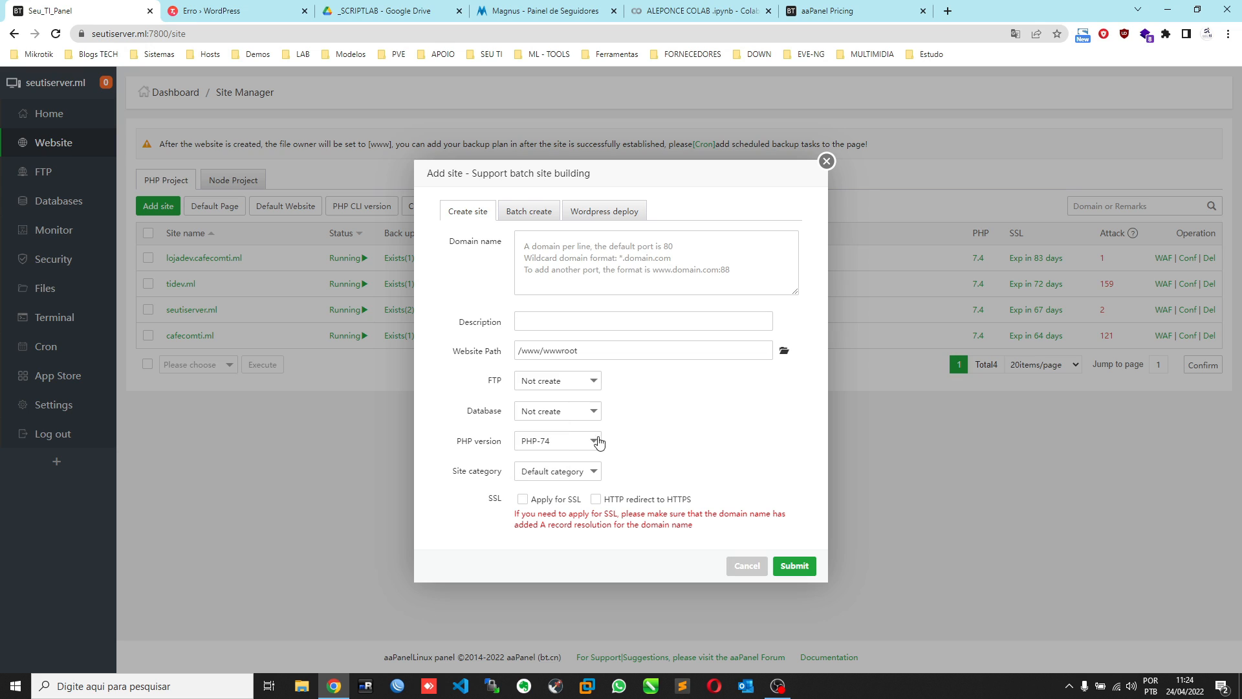
left_click(592, 440)
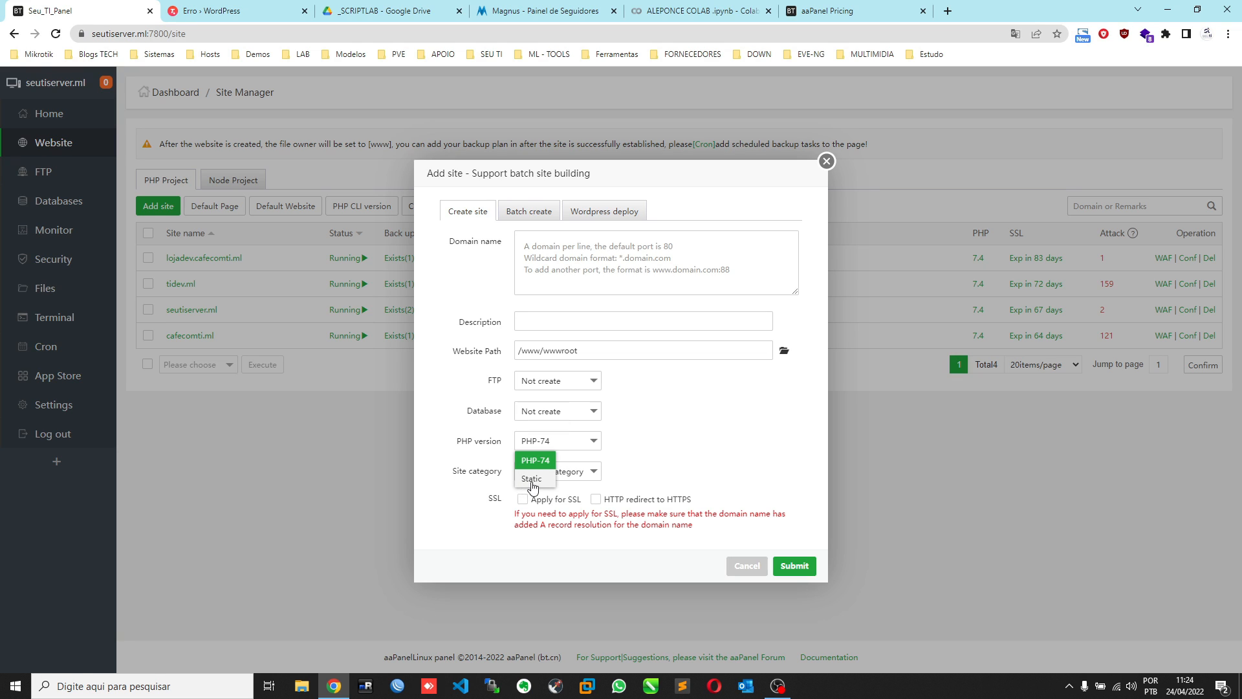
left_click(608, 439)
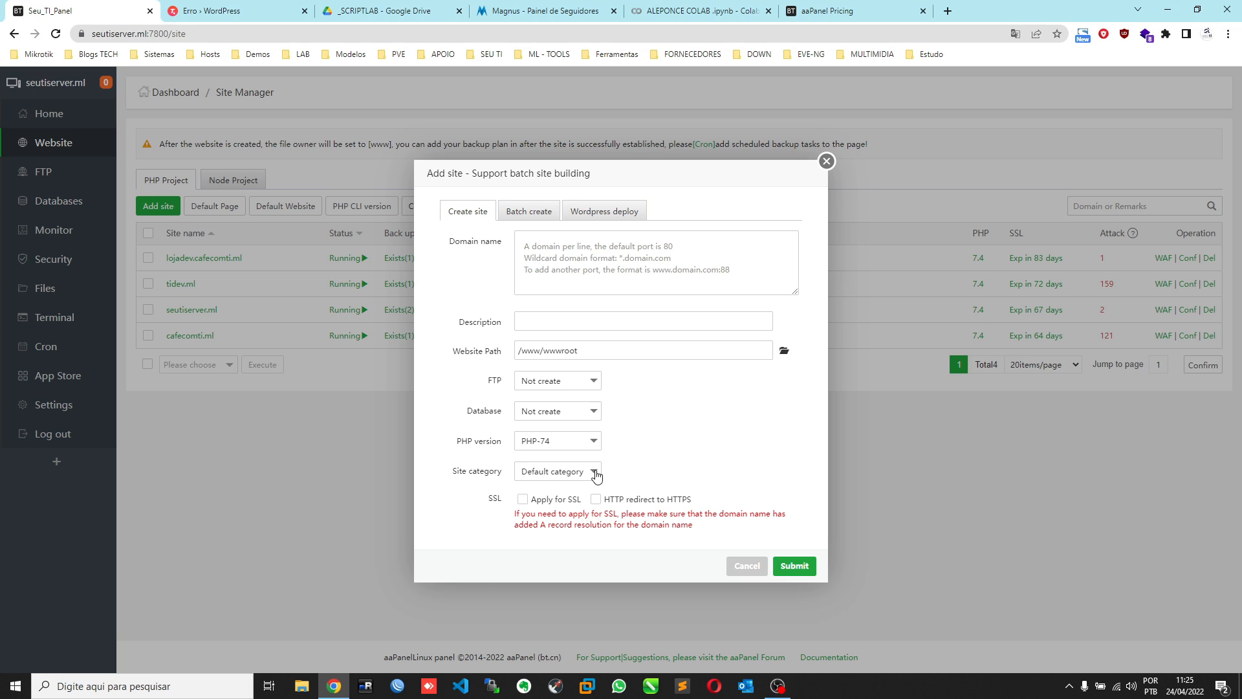
left_click(595, 473)
left_click(660, 462)
left_click(826, 162)
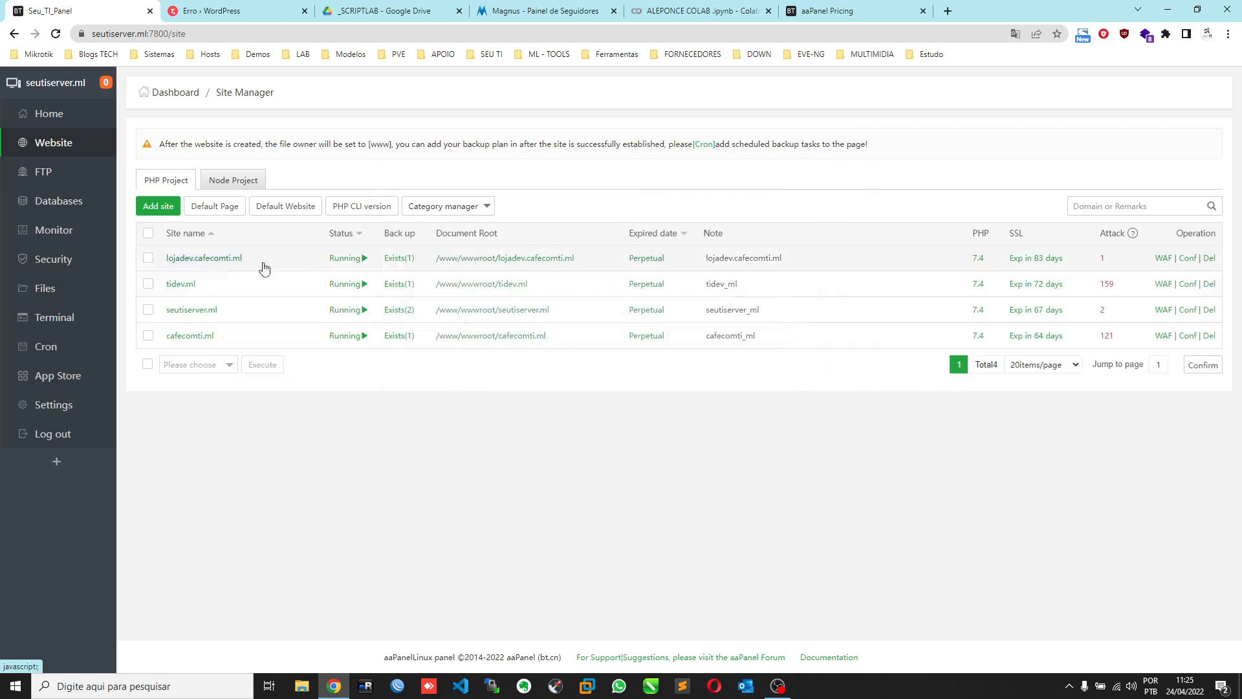
- Review the recommended one-click deployment apps on the Home page, view the Roundcube deployment form, and close both windows
left_click(52, 113)
scroll(369, 451, "down", 2)
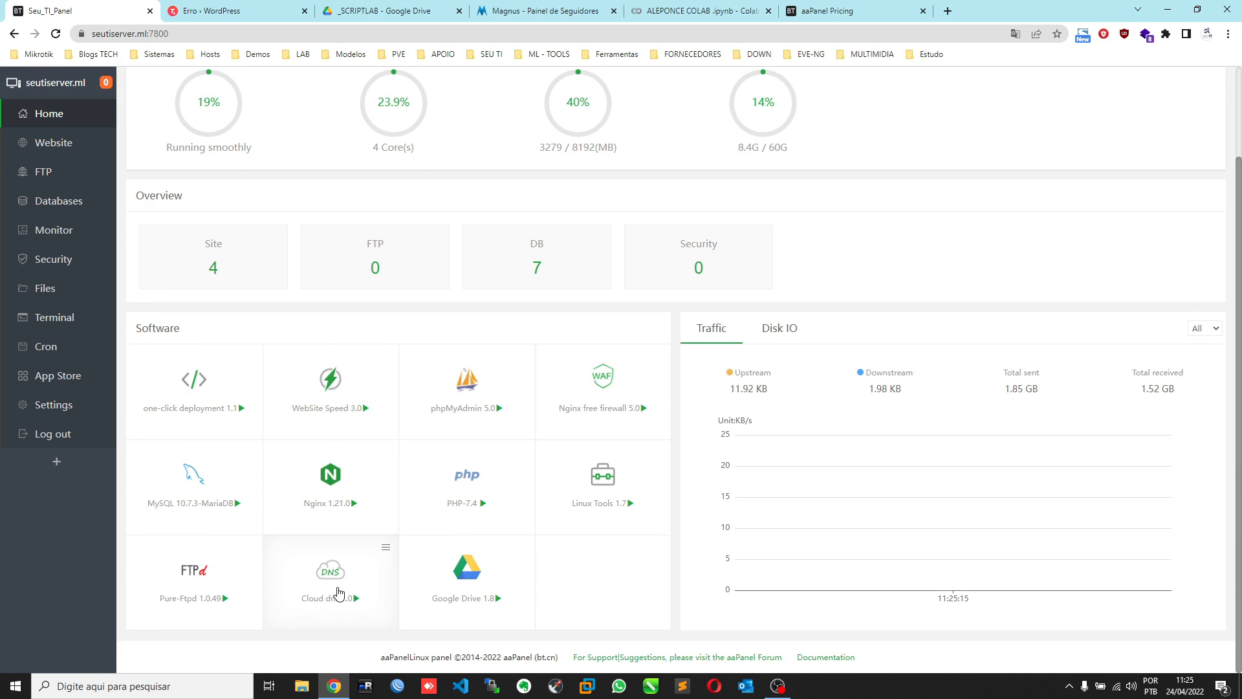
left_click(181, 395)
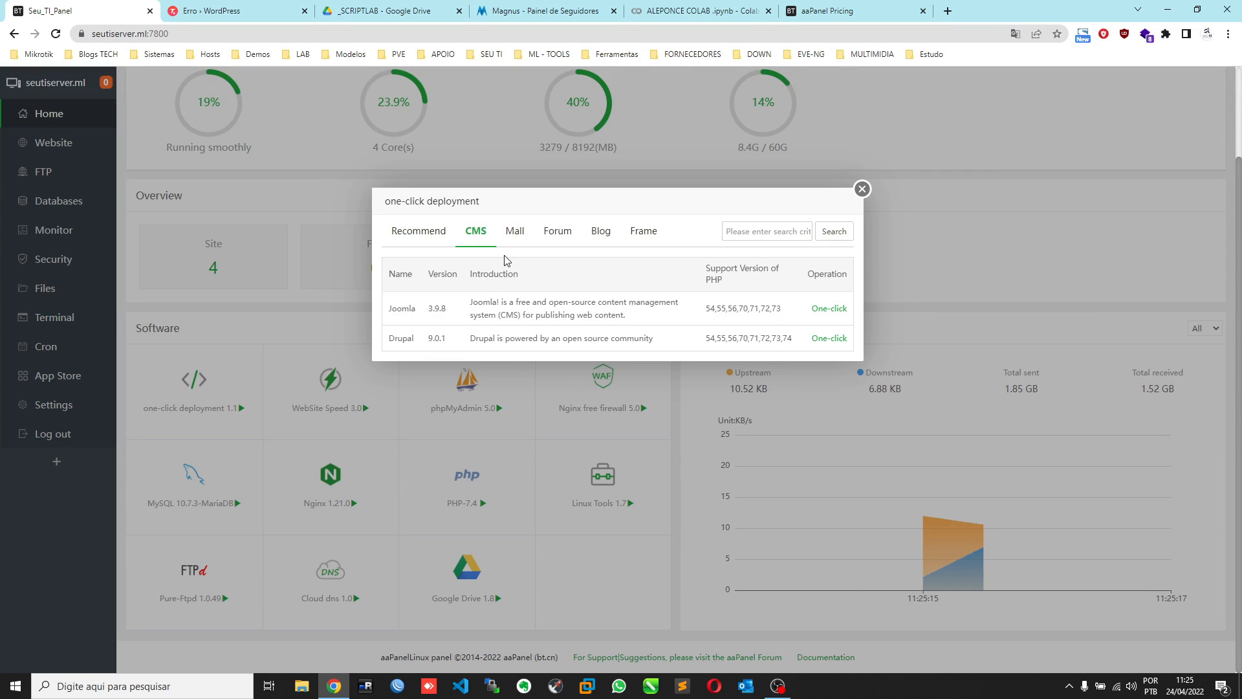
left_click(419, 235)
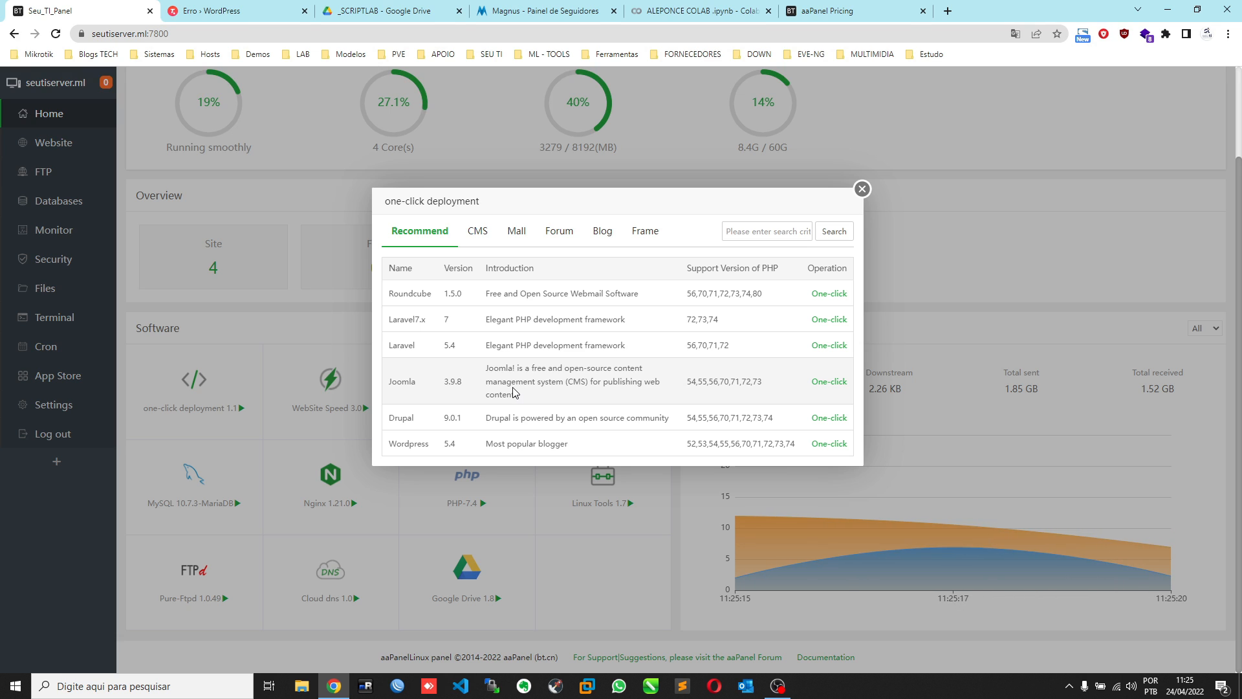
left_click(829, 294)
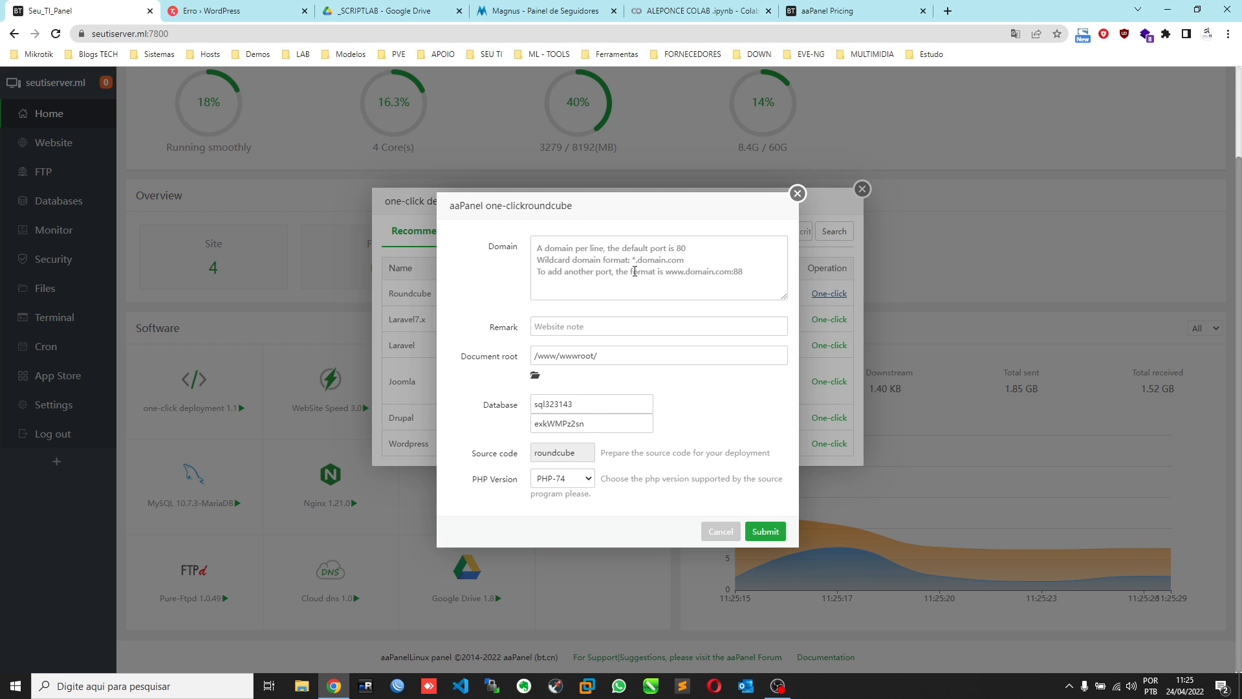
left_click(797, 193)
left_click(862, 190)
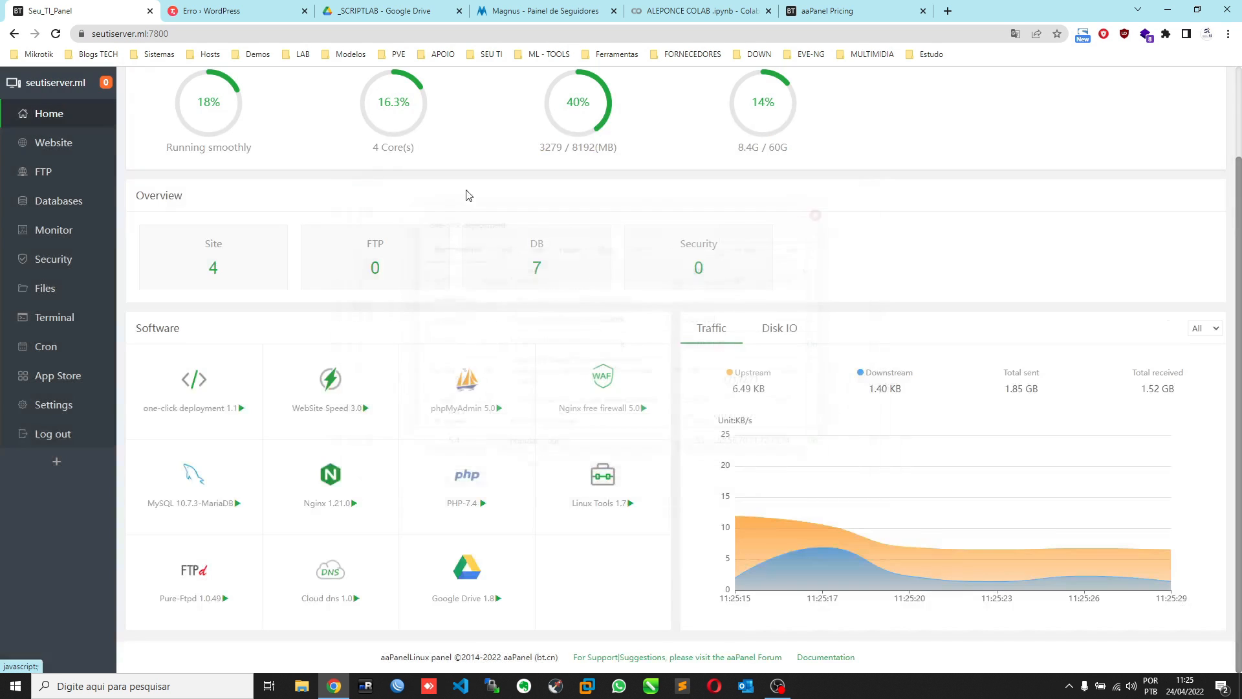
- View the package backups of lojadev.cafecomti.ml on the Website page and close the backup list
left_click(75, 153)
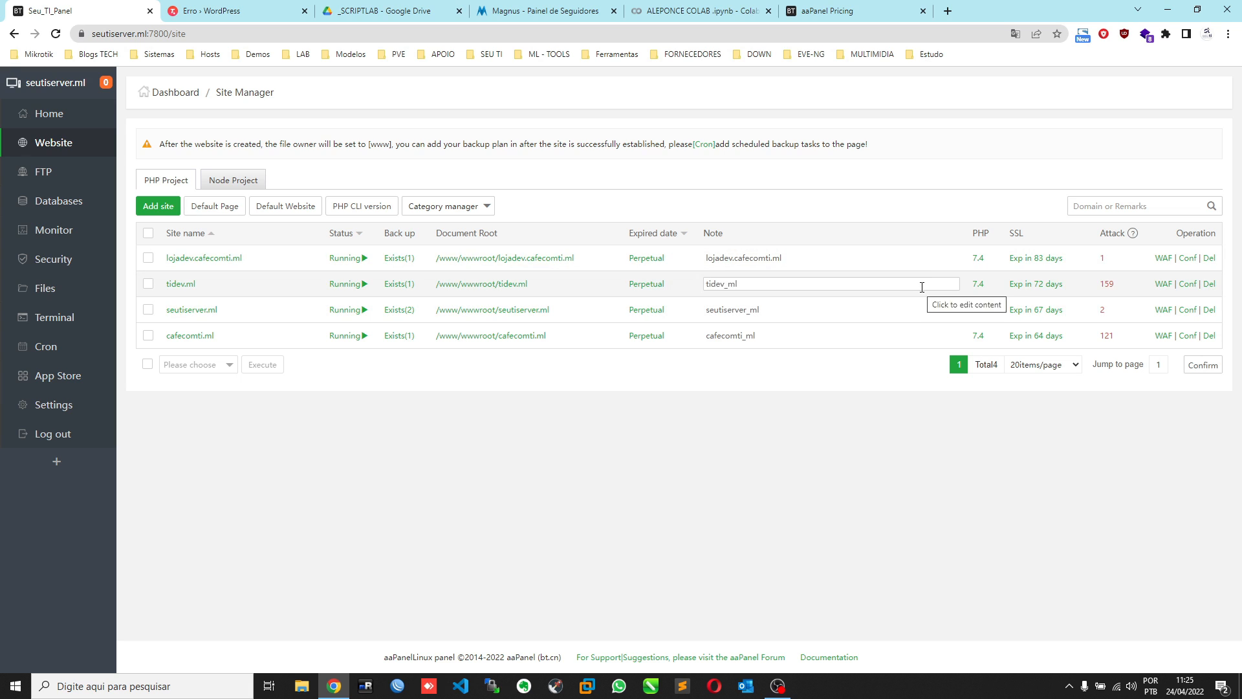
left_click(399, 263)
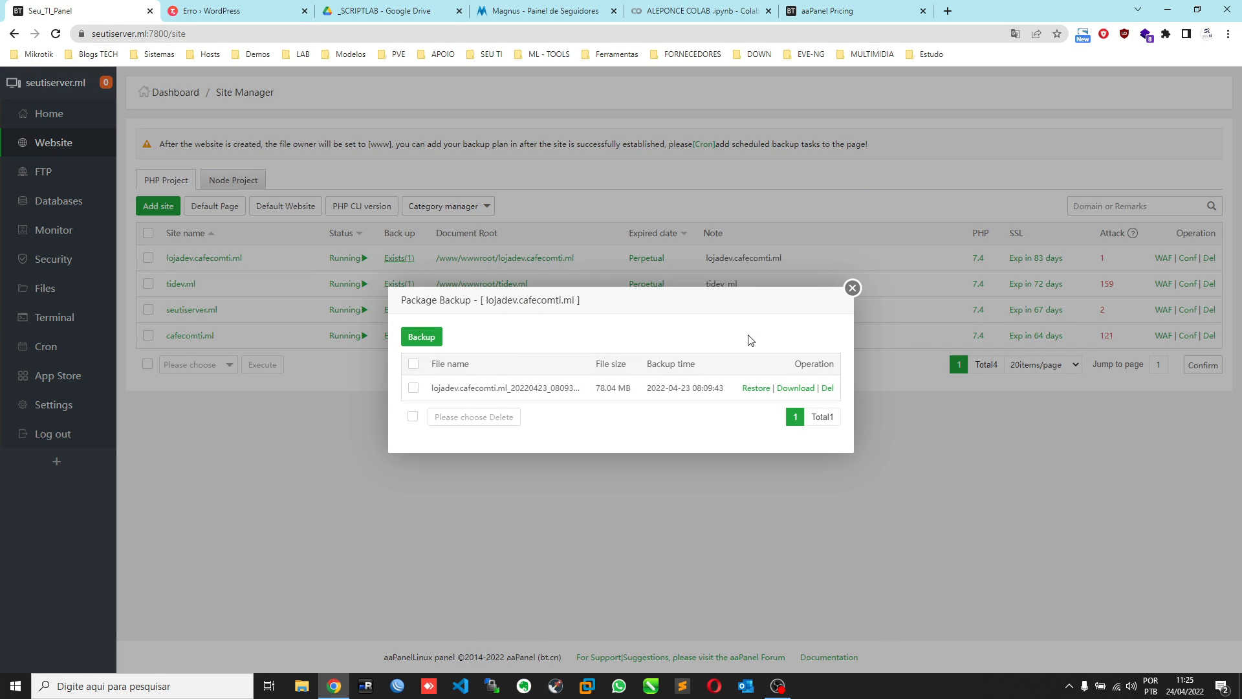
left_click(852, 288)
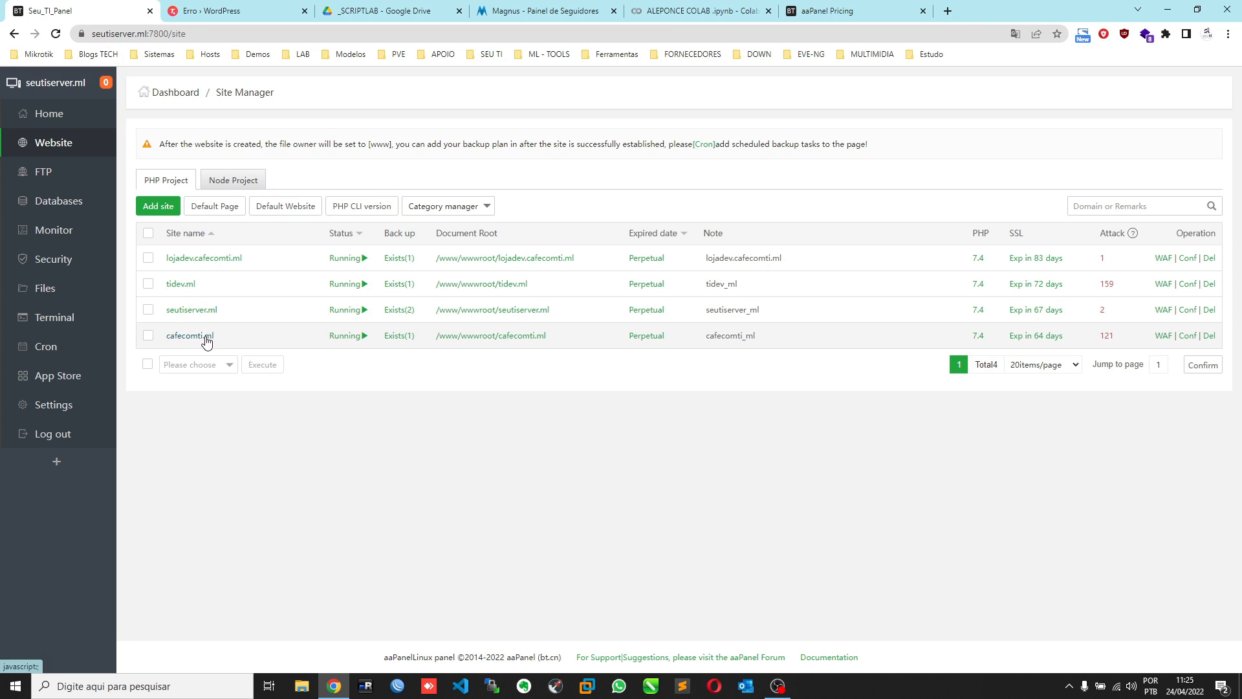
- Open the settings of the site lojadev.cafecomti.ml and view its subdirectory binding and site directory sections
left_click(208, 260)
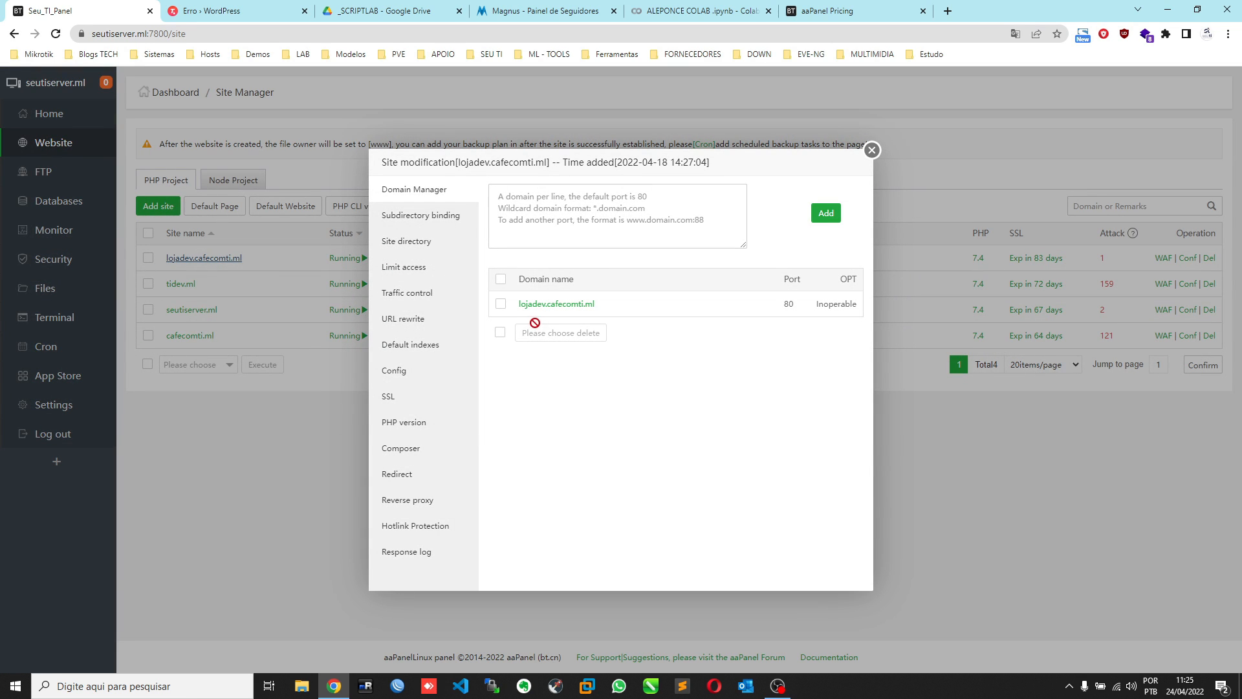
left_click(436, 220)
left_click(425, 244)
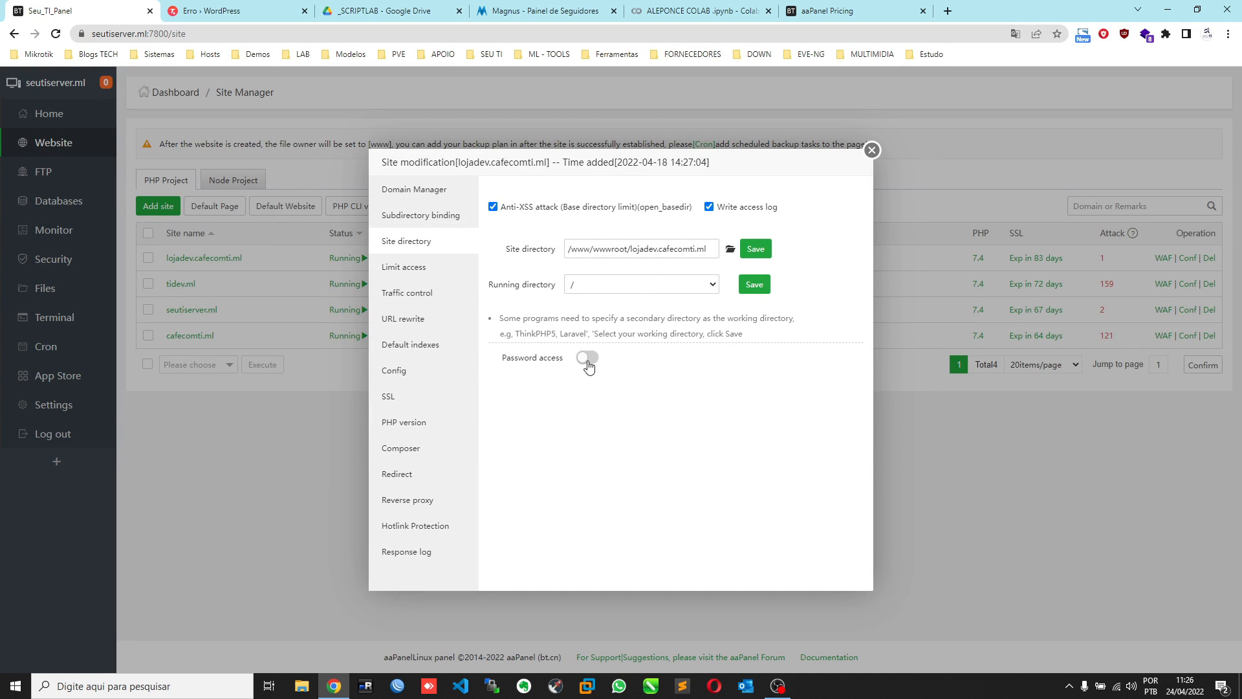
- Review the site's limit access and deny access rules, viewing the form for a new deny rule without saving it
left_click(416, 273)
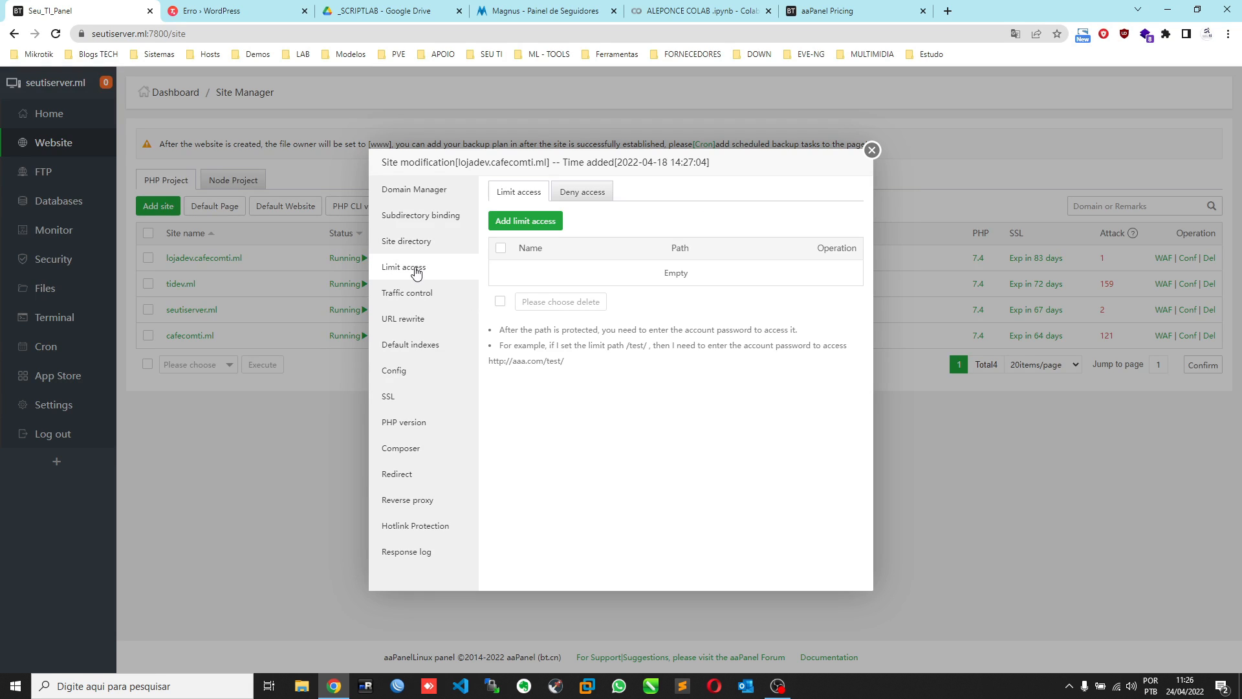
left_click(593, 197)
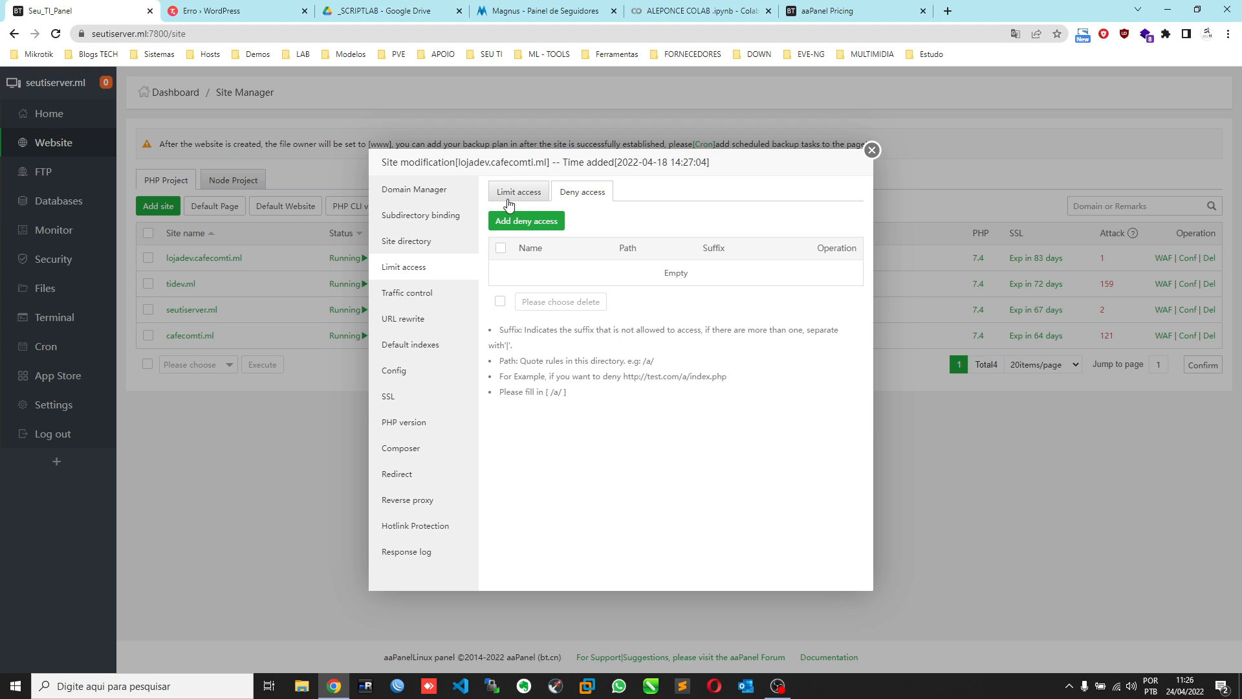
left_click(530, 226)
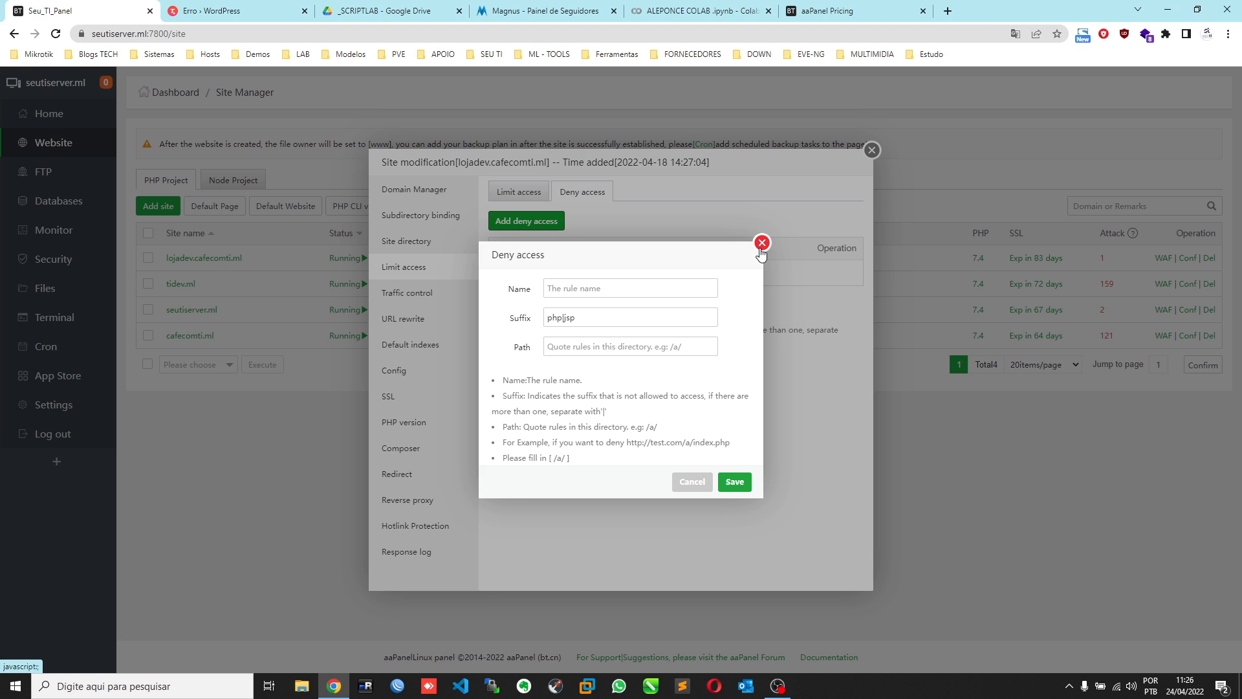
left_click(762, 243)
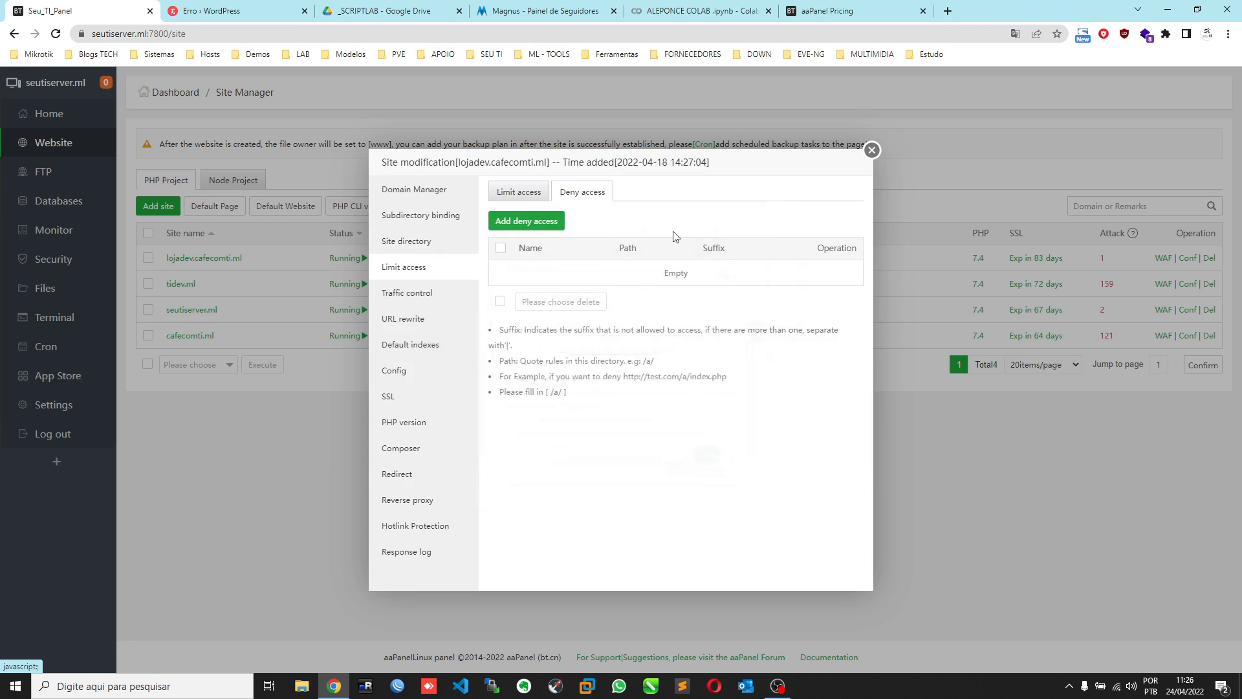
left_click(524, 193)
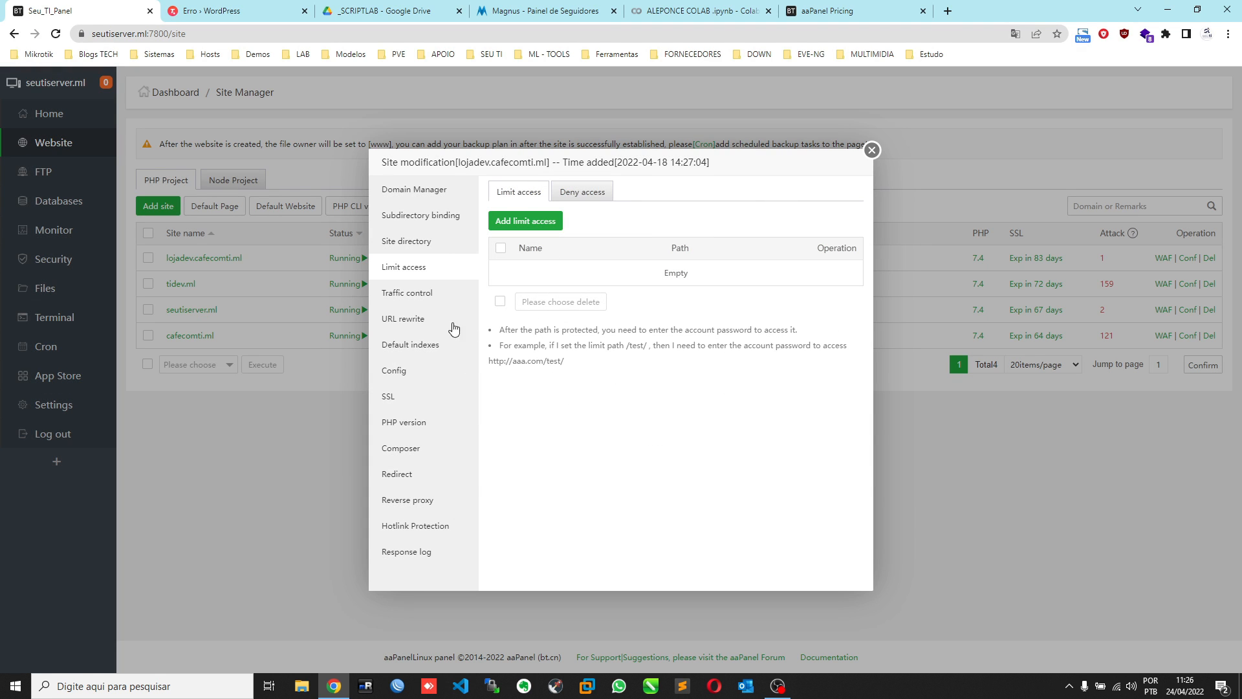
- Review the site's traffic control settings and its URL rewrite rules with their template choices
left_click(425, 295)
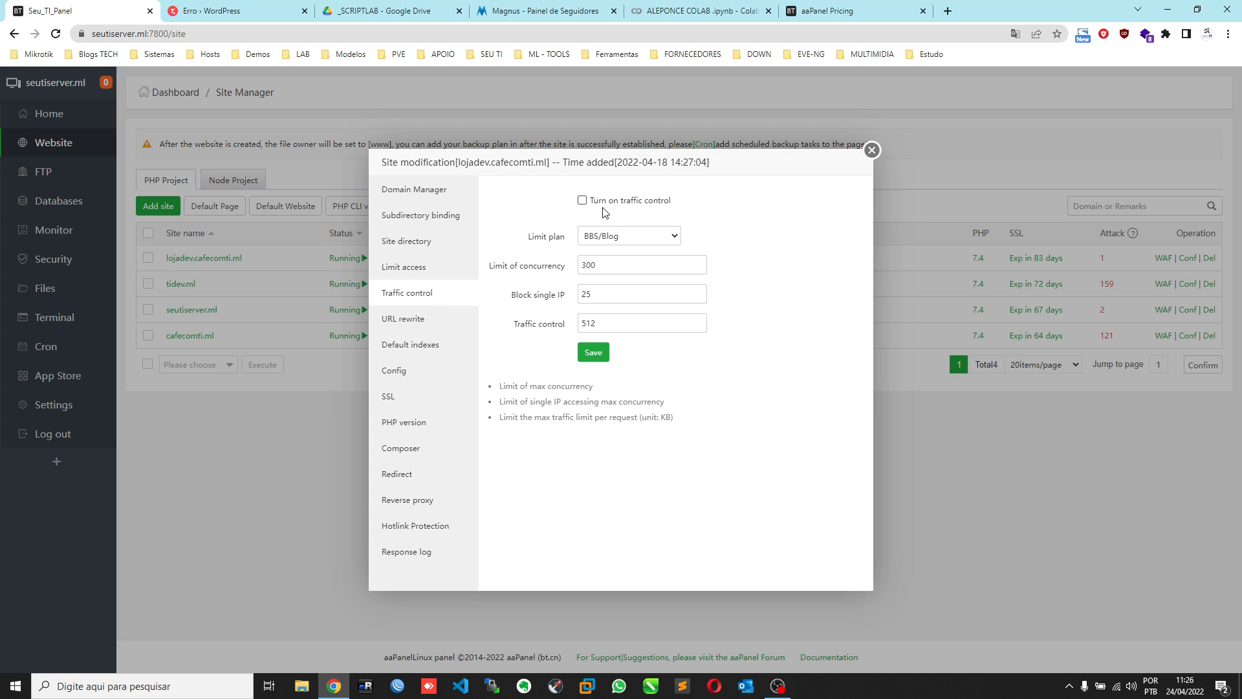
left_click(414, 321)
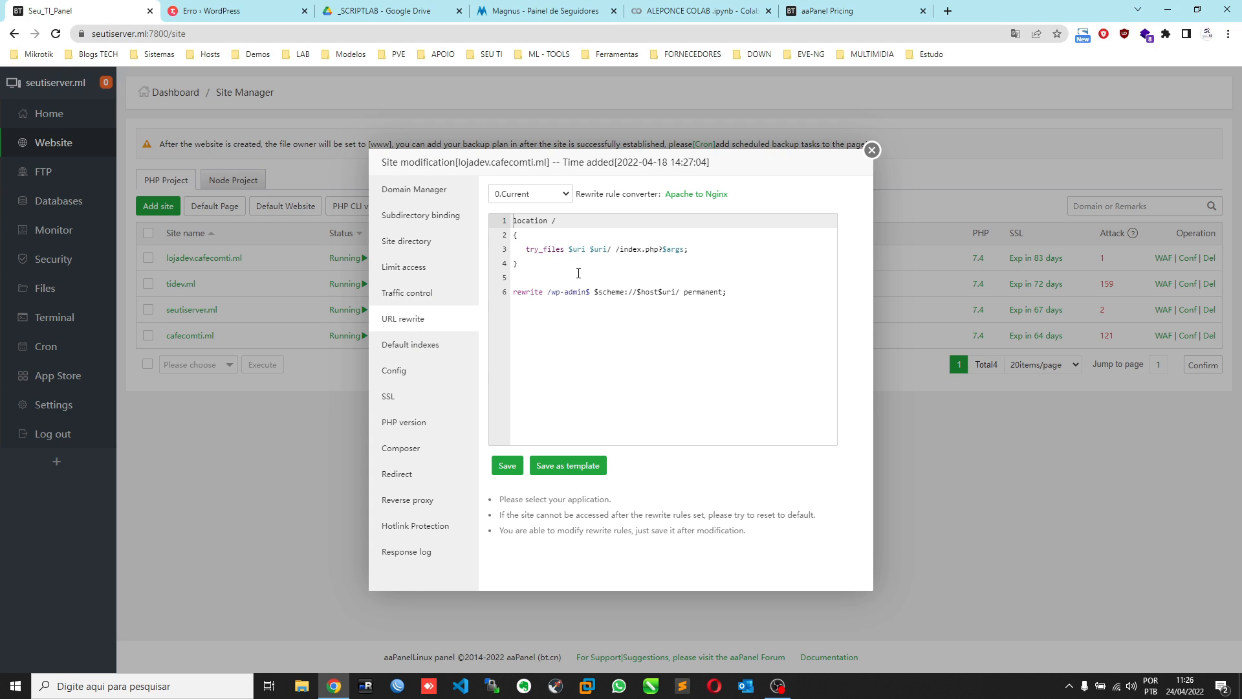
left_click(566, 199)
left_click(566, 199)
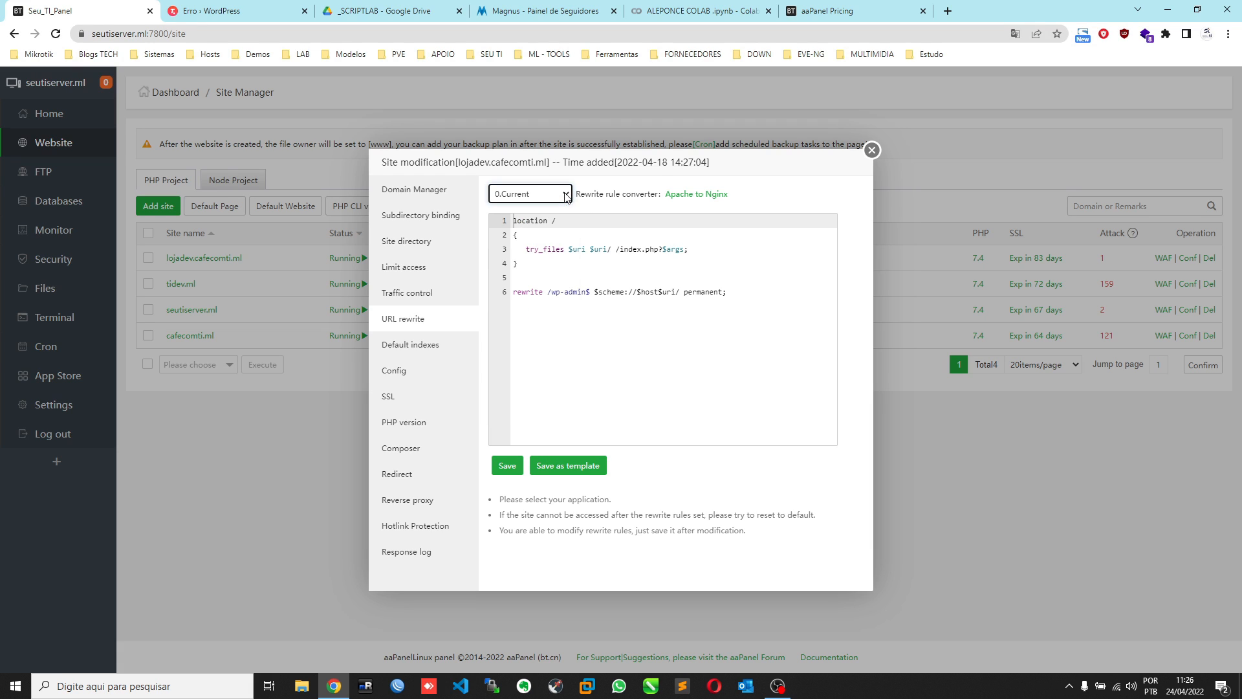
- Review the site's default index files and read through its primary configuration file down to the PHP reference section
left_click(432, 356)
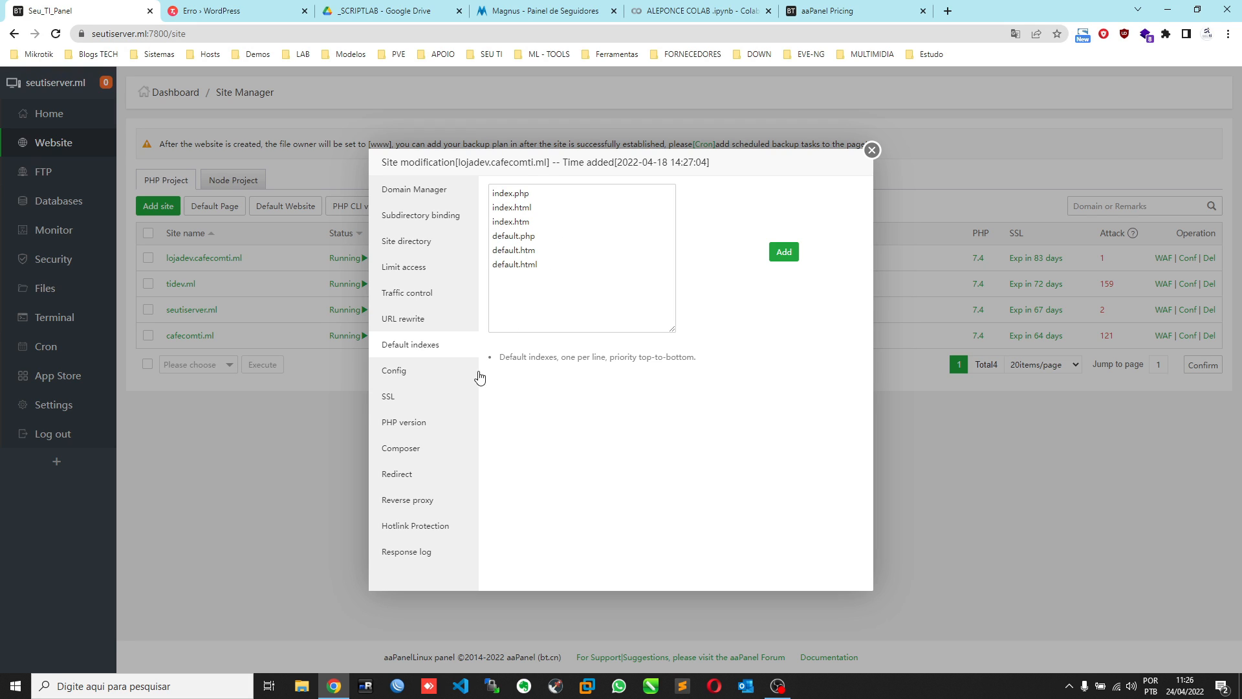
left_click(421, 377)
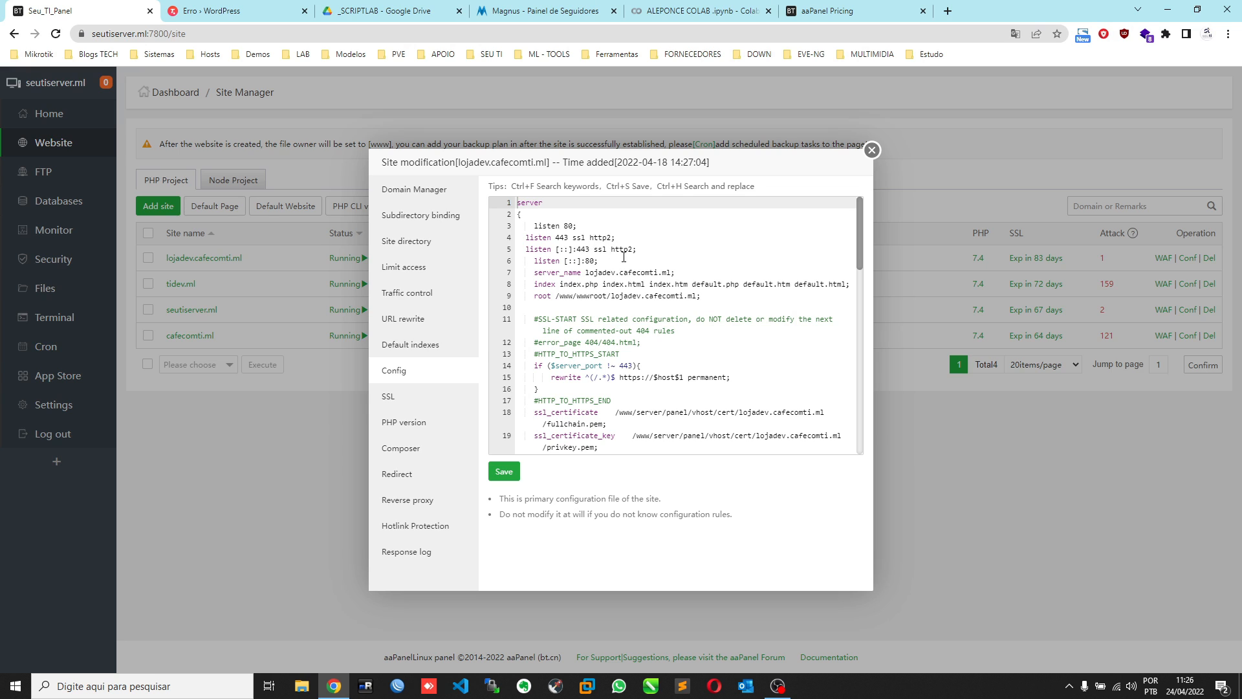
scroll(624, 257, "down", 3)
scroll(669, 285, "down", 2)
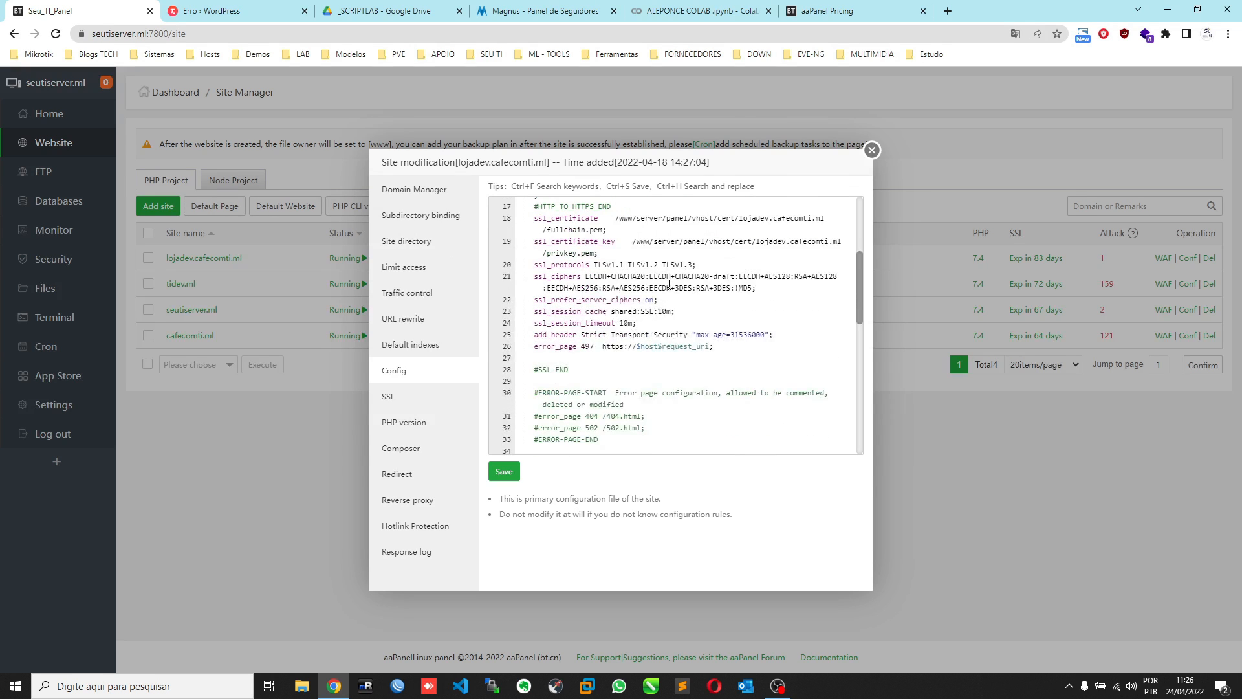
scroll(669, 285, "down", 2)
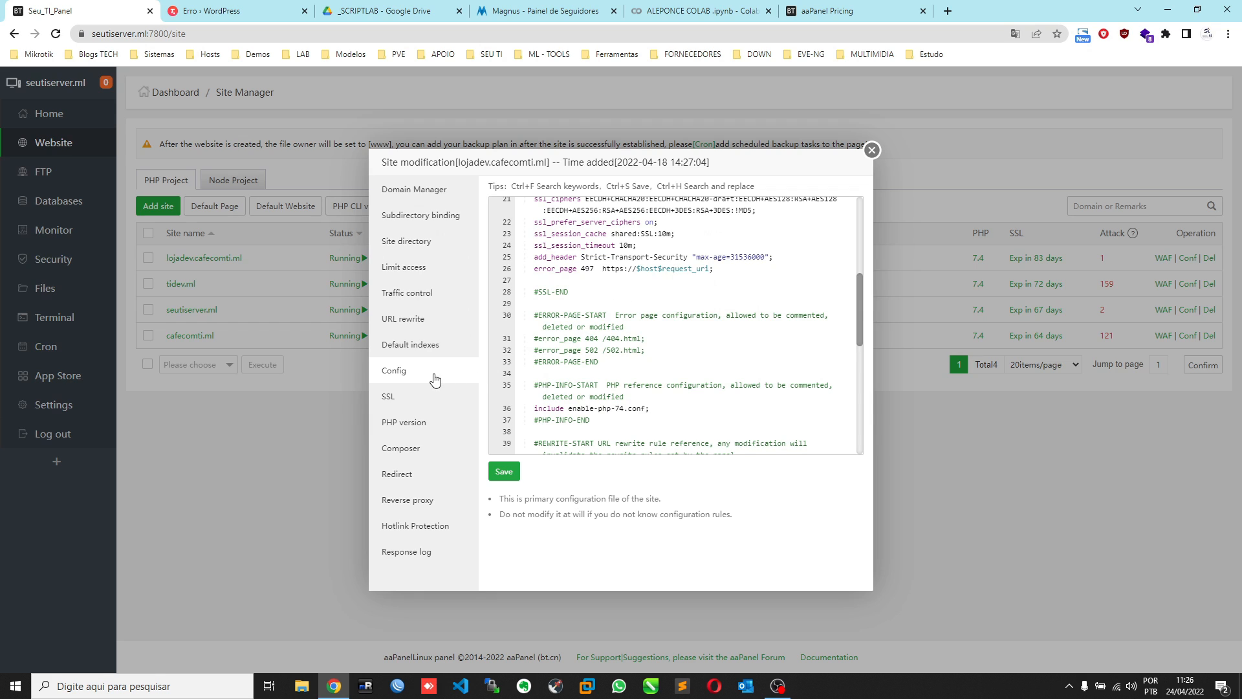
- Review the site's SSL setup, comparing the Let's Encrypt and other certificate options
left_click(429, 401)
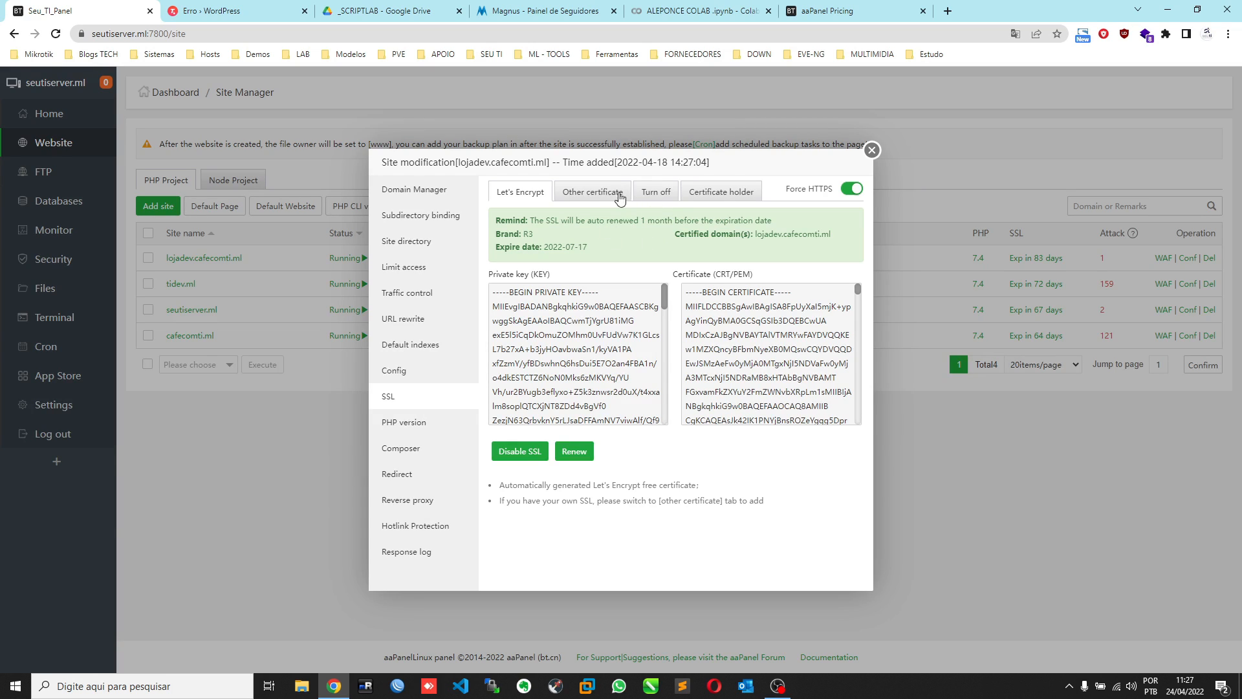
left_click(596, 194)
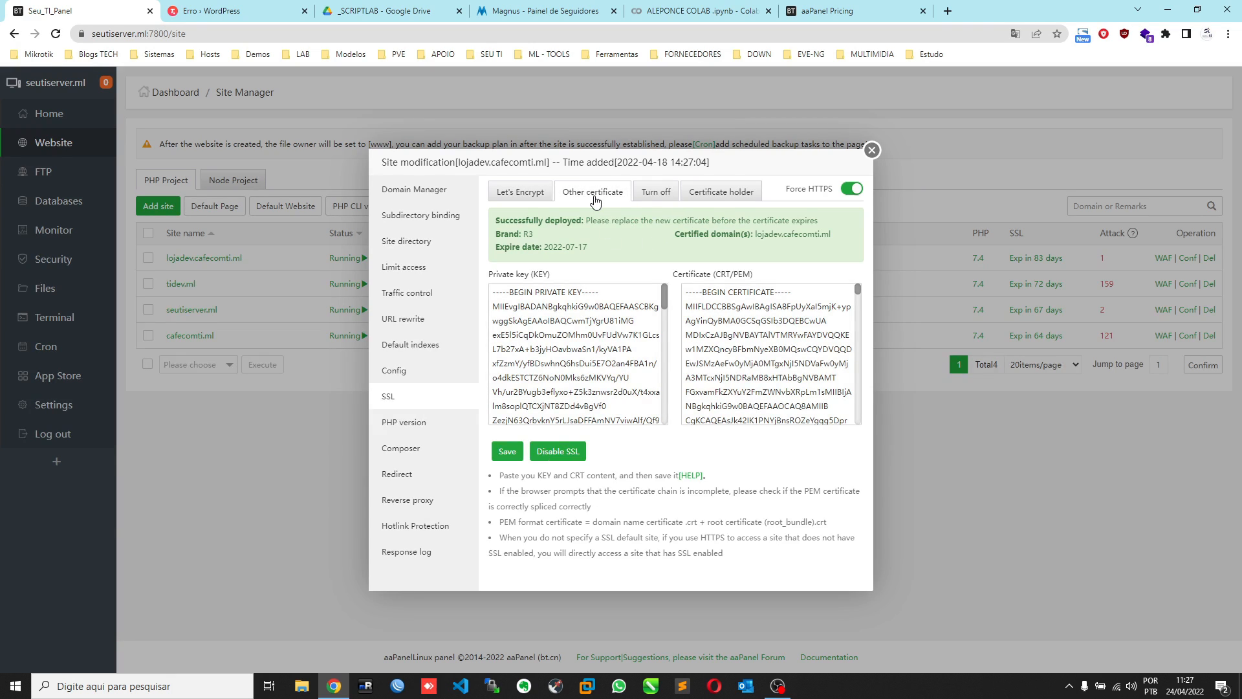
left_click(522, 197)
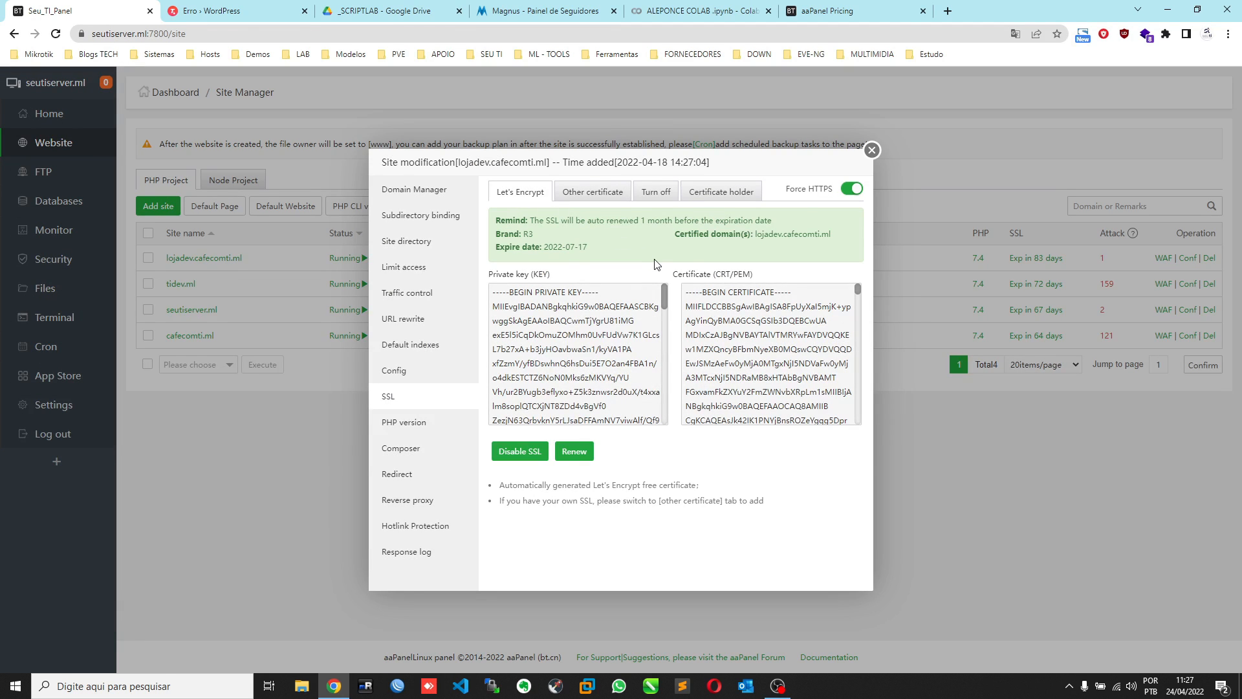
- Examine the PHP versions selectable for the site without switching the version
left_click(417, 425)
left_click(578, 194)
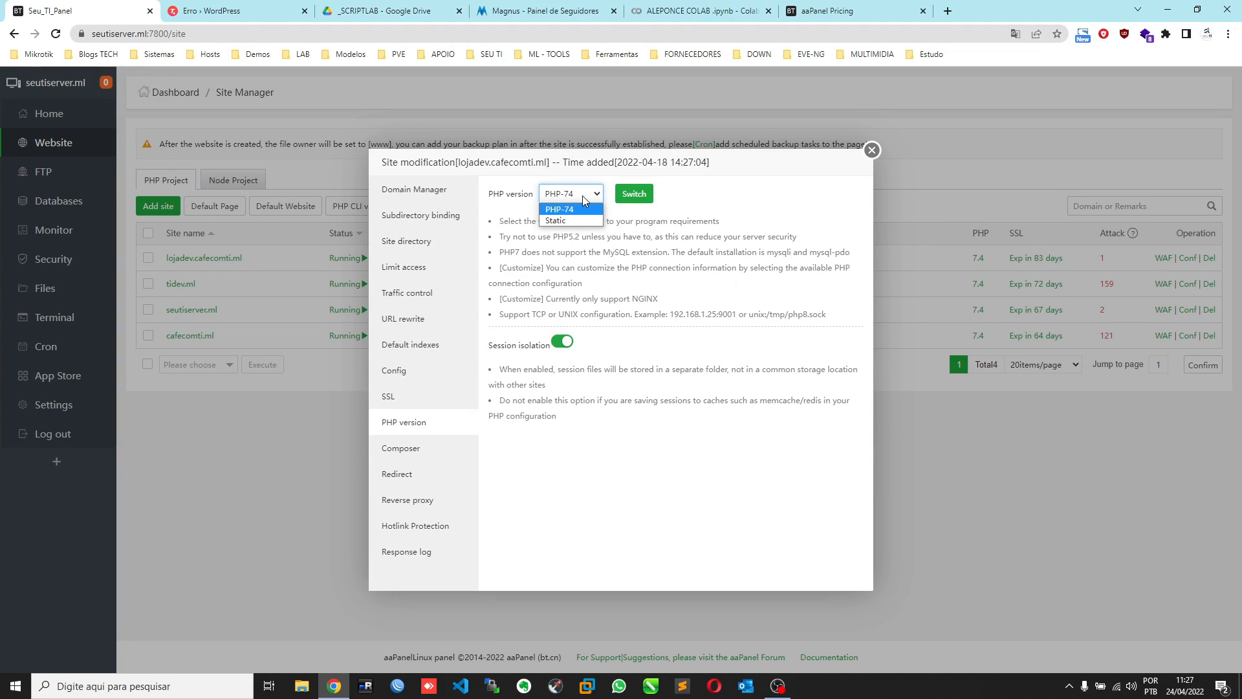
left_click(582, 195)
left_click(572, 222)
- View the Composer and redirect sections of the site's settings
left_click(432, 457)
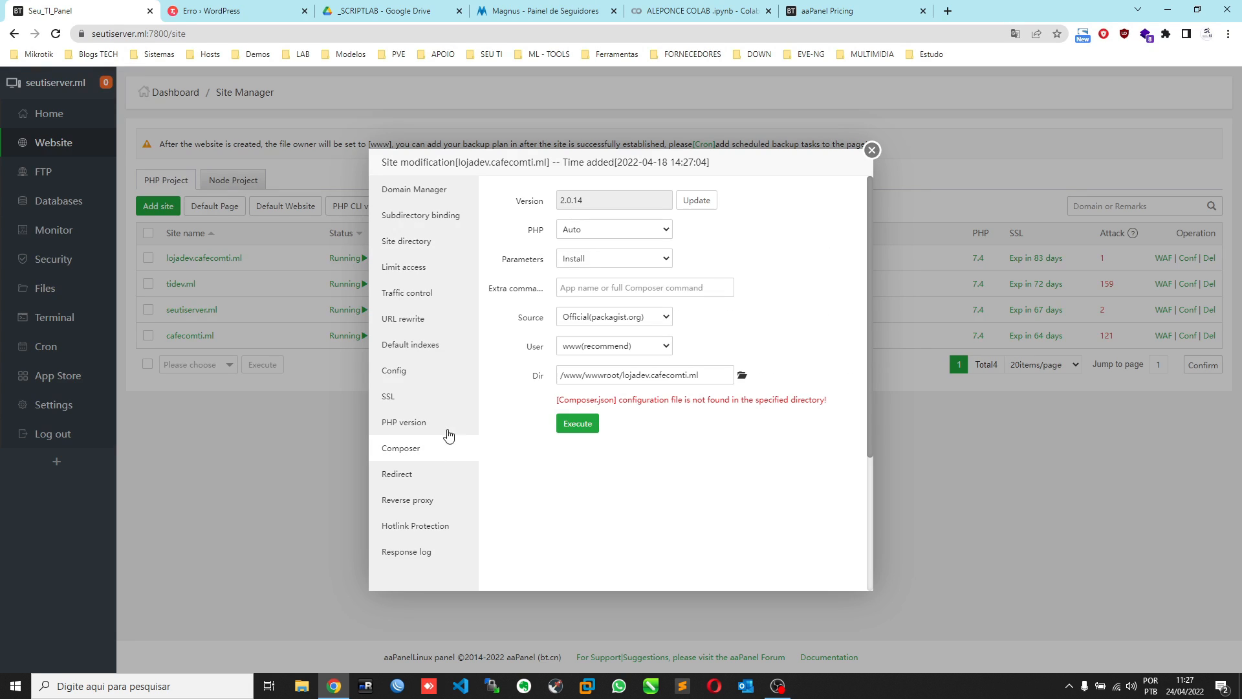
left_click(421, 480)
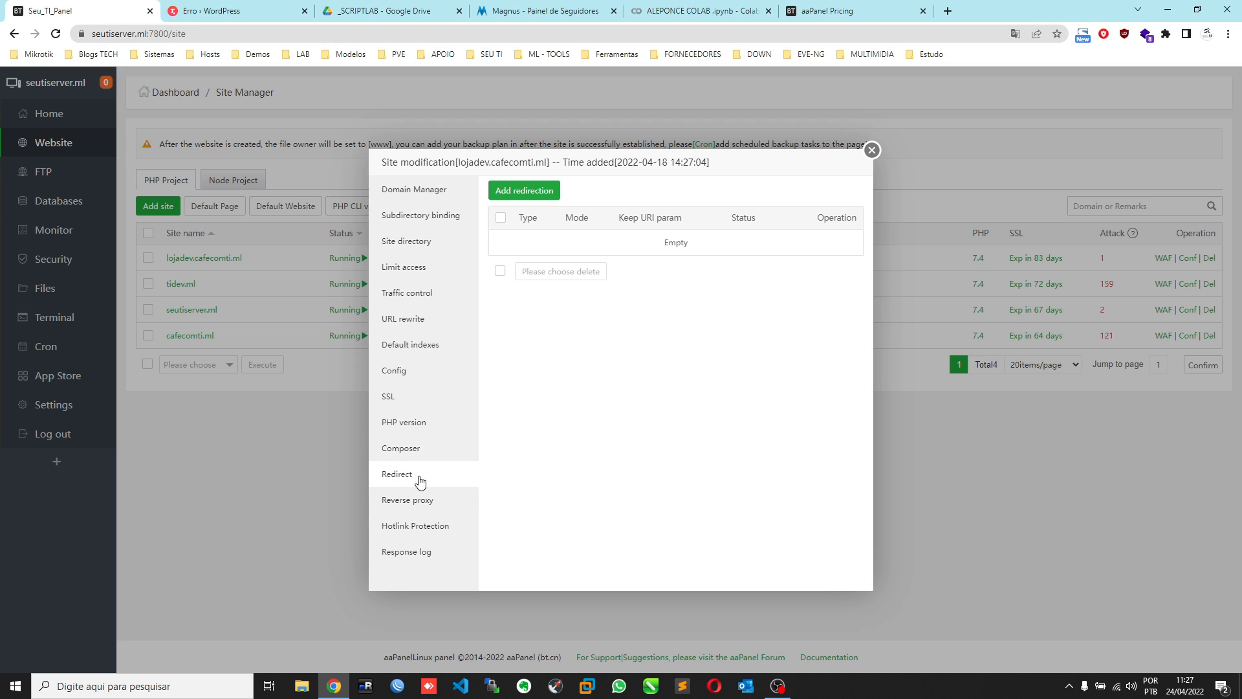
- Review the site's redirection creation form, reverse proxy section and hotlink protection settings without changing them
left_click(512, 192)
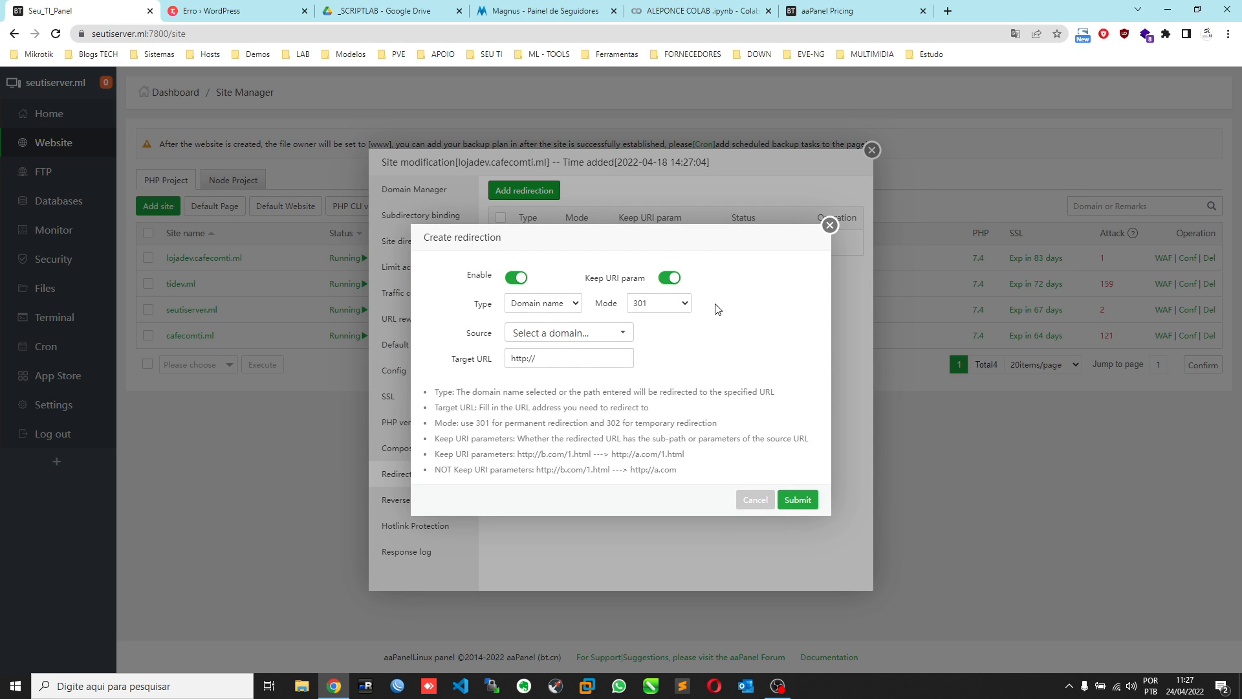
left_click(830, 226)
left_click(421, 511)
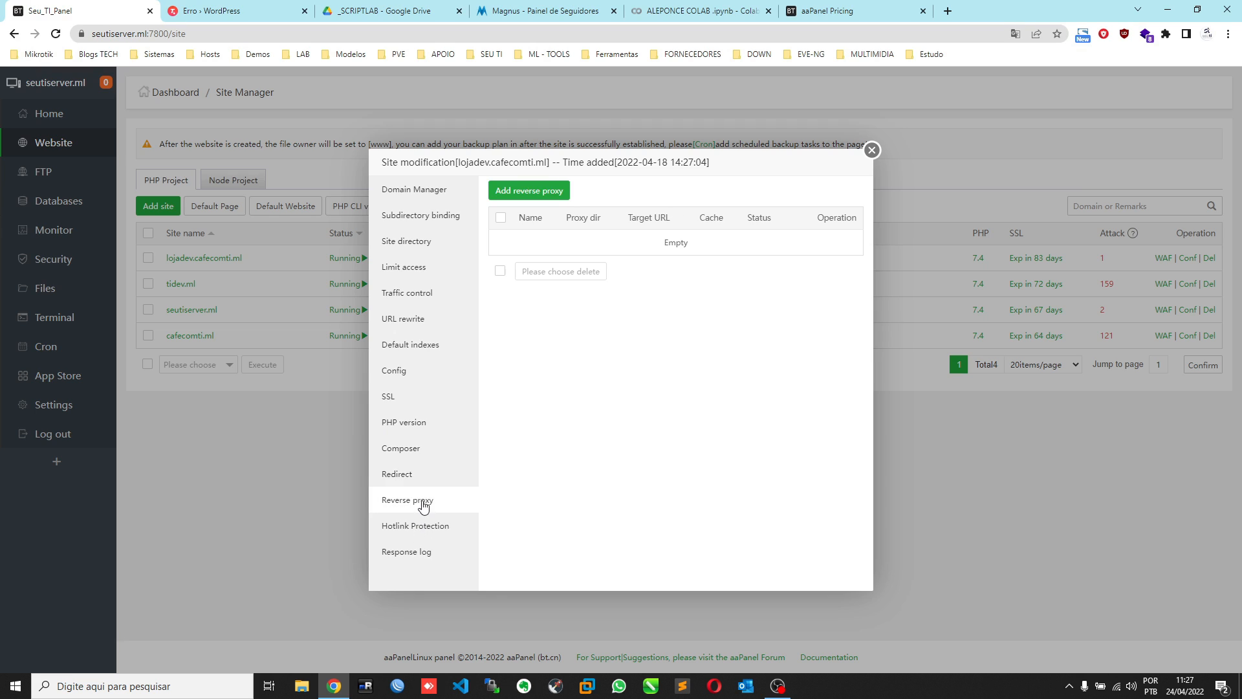
left_click(431, 532)
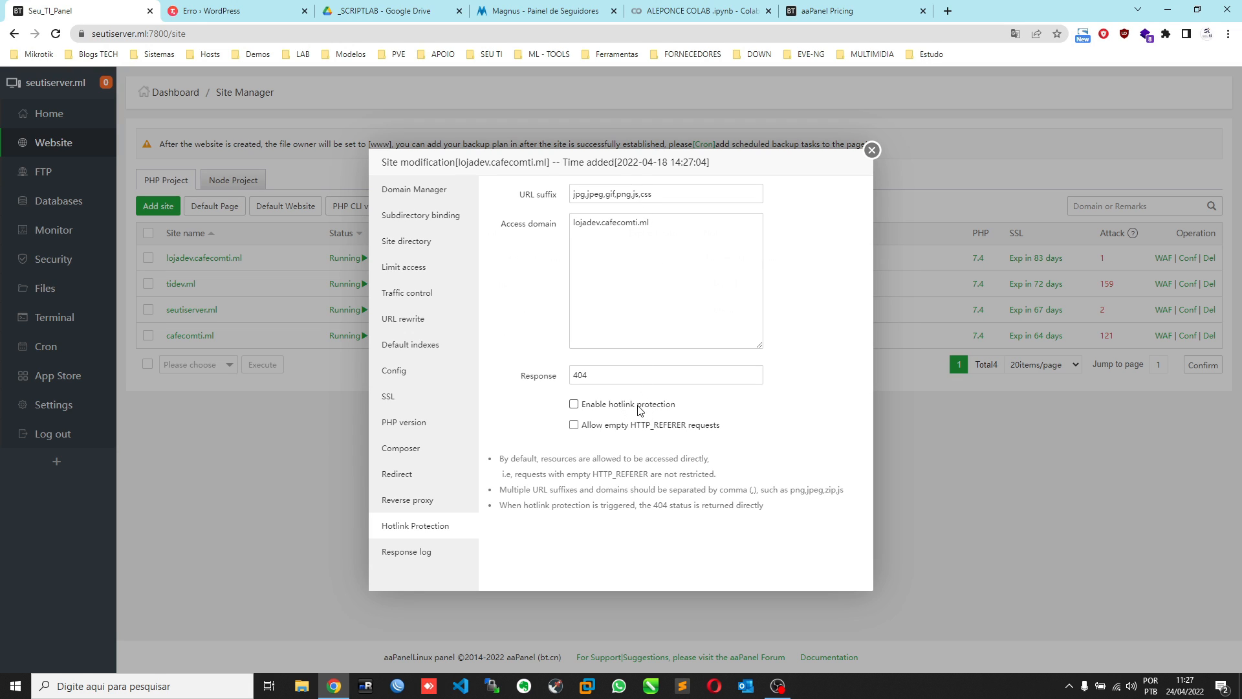
left_click(673, 194)
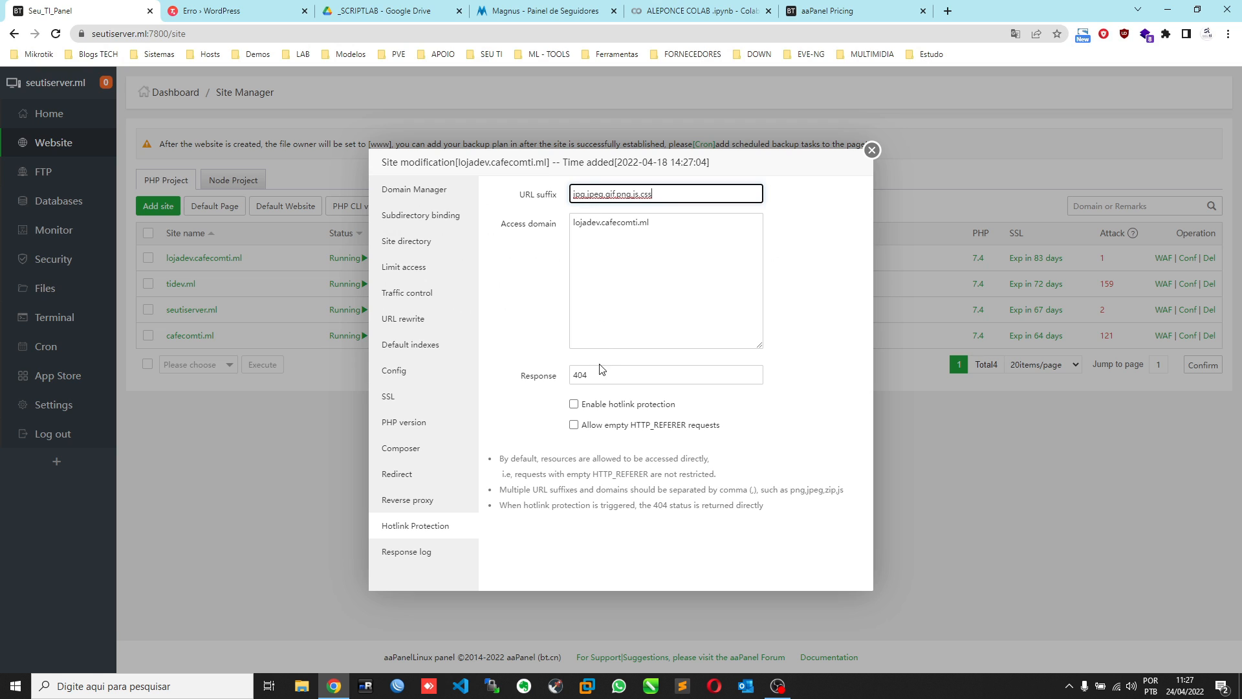
- Look through the site's response logs, covering the access log, error log and log security analysis, and close the site settings
left_click(424, 551)
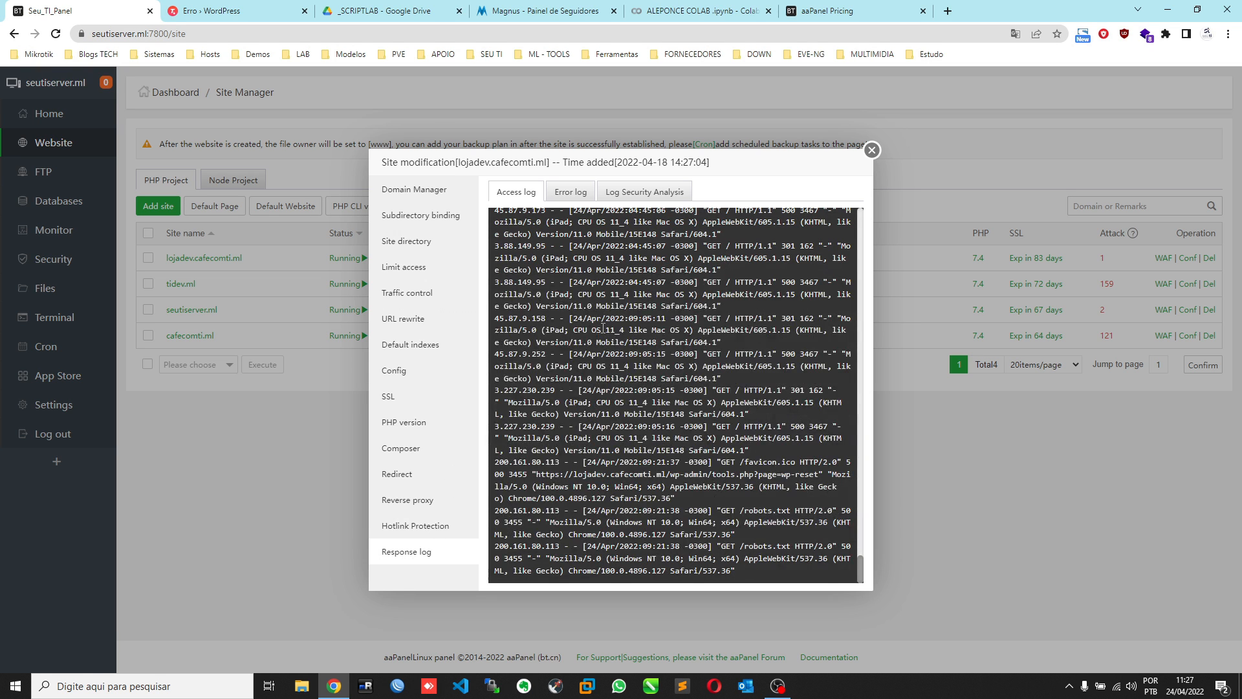
left_click(581, 198)
left_click(623, 196)
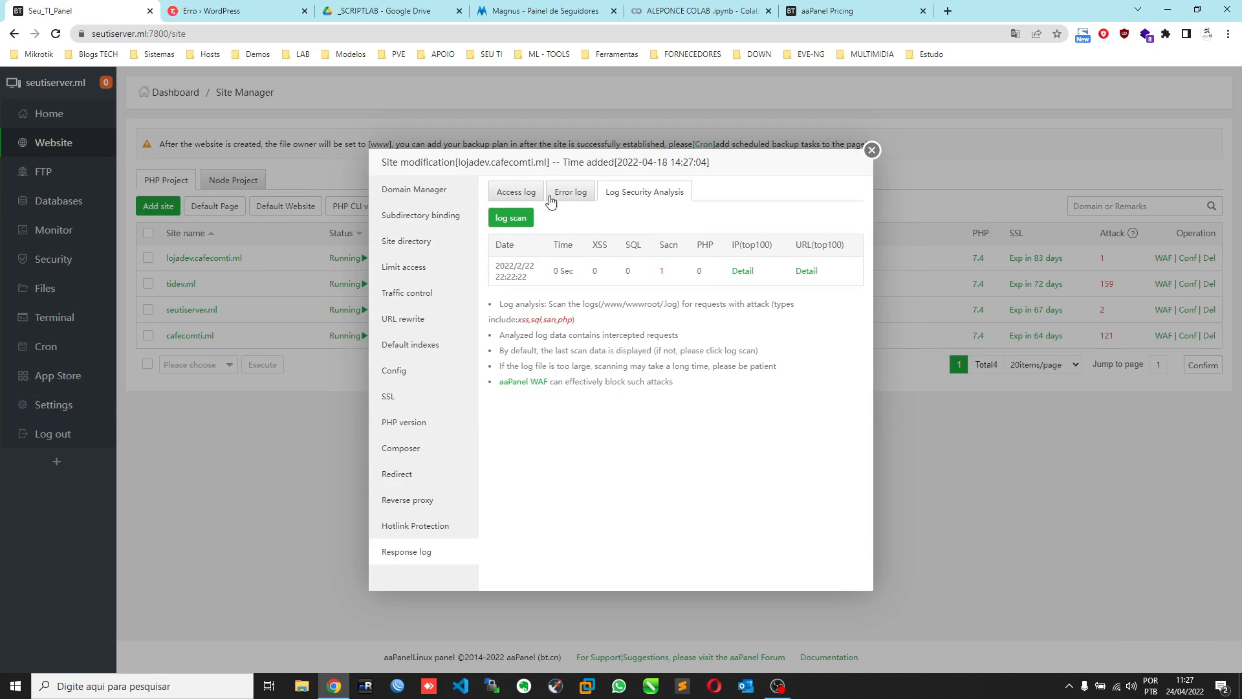
left_click(521, 195)
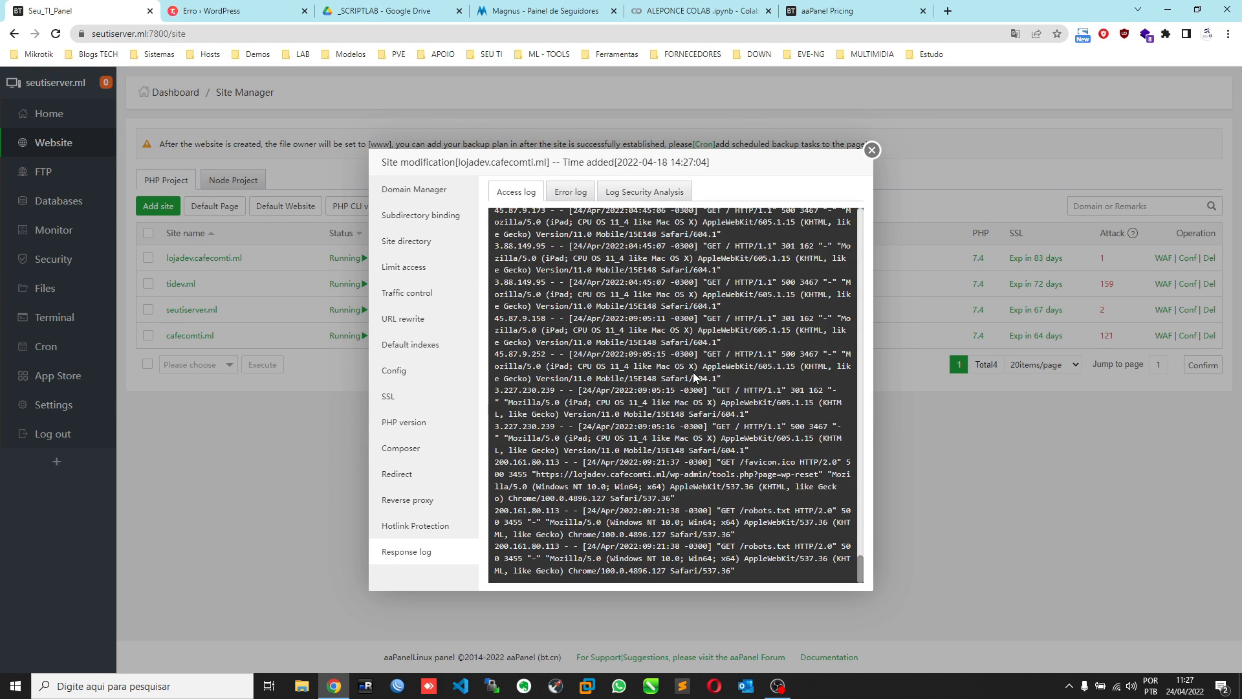
left_click(872, 150)
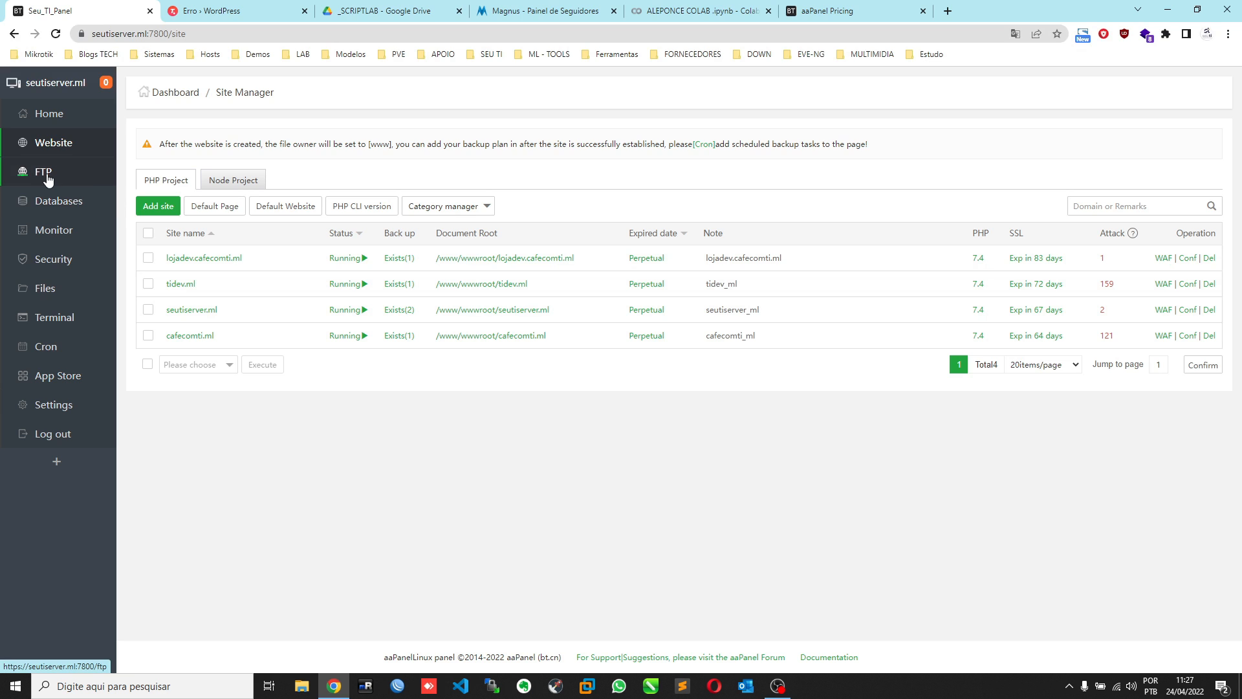
- Examine the FTP manager and its form for adding an FTP user without creating one
left_click(76, 172)
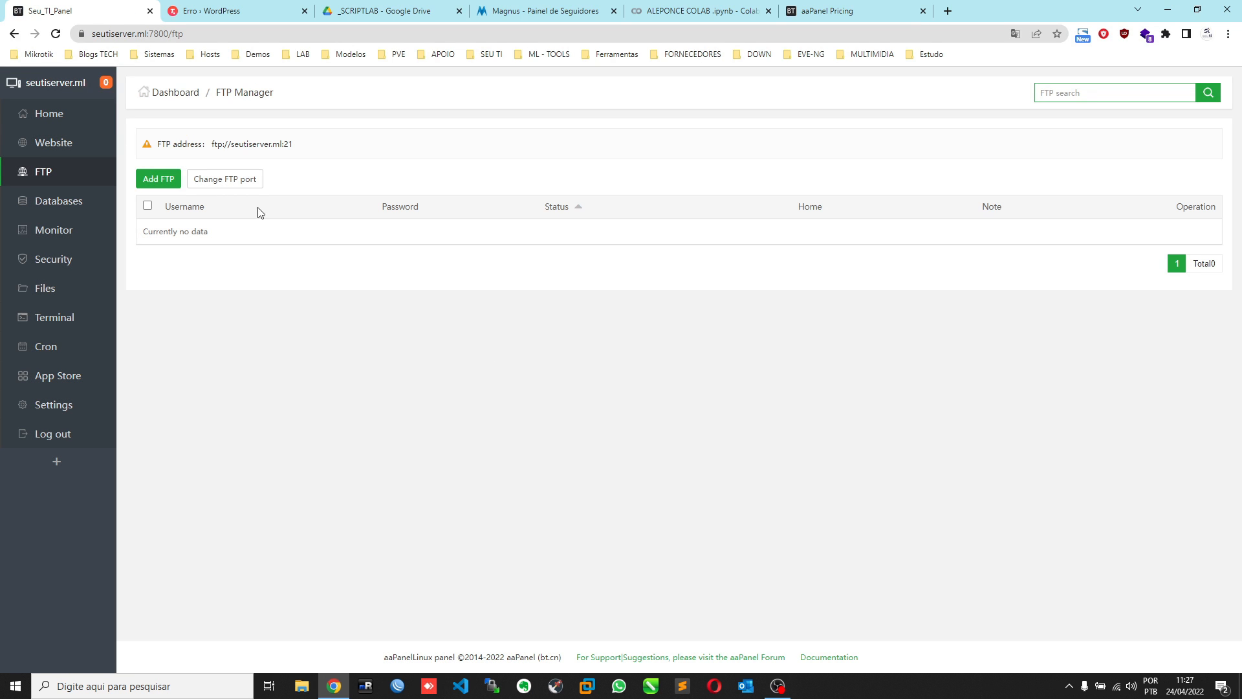
left_click(155, 181)
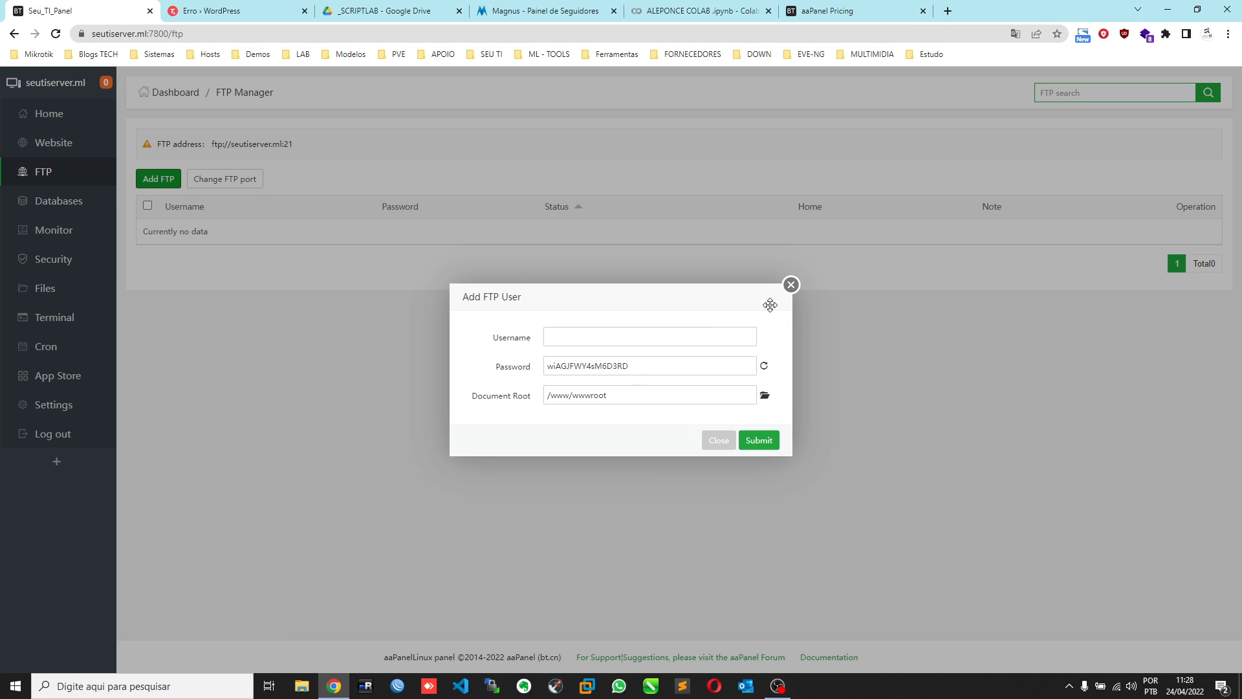
left_click(790, 285)
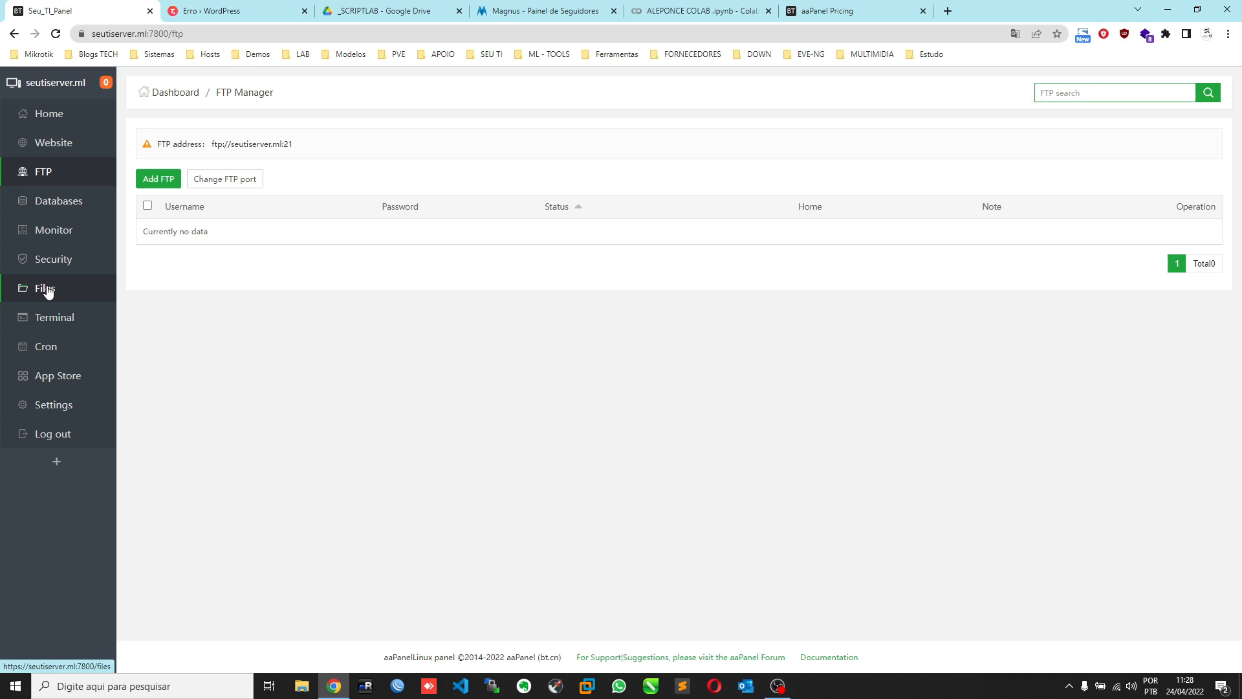
- Examine the database manager and the new-database form, including its access permission choices, without creating a database
left_click(76, 213)
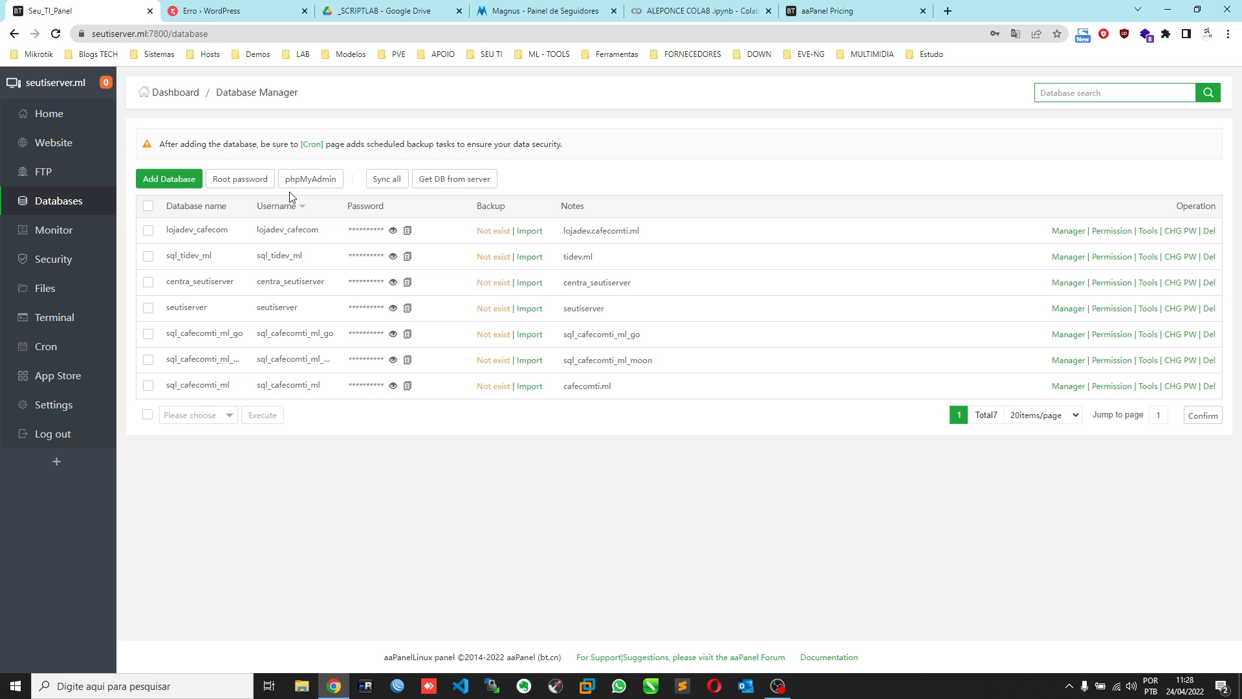
left_click(187, 181)
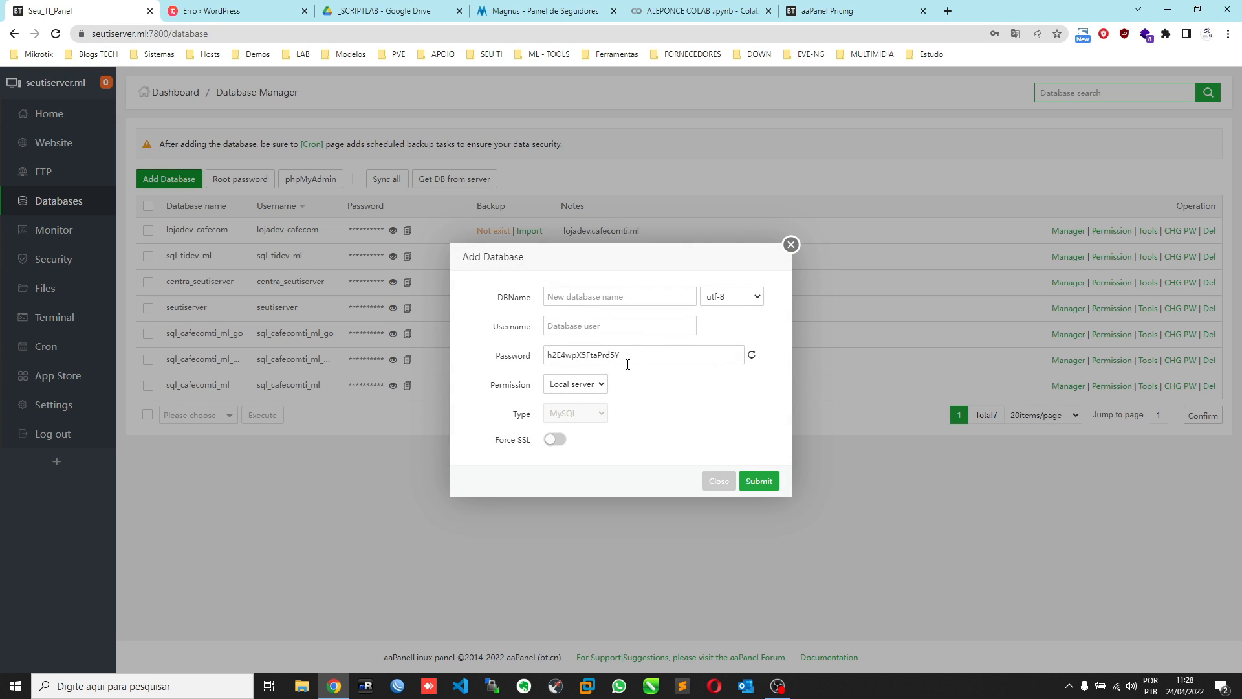
left_click(600, 386)
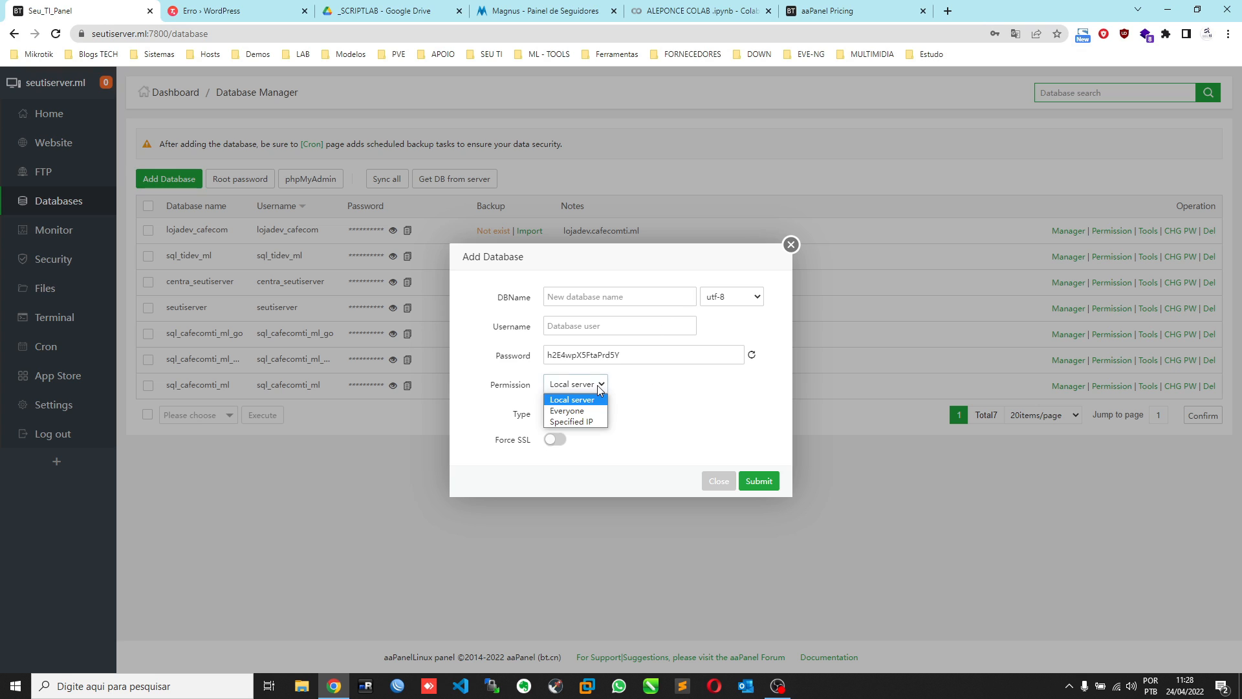
left_click(600, 386)
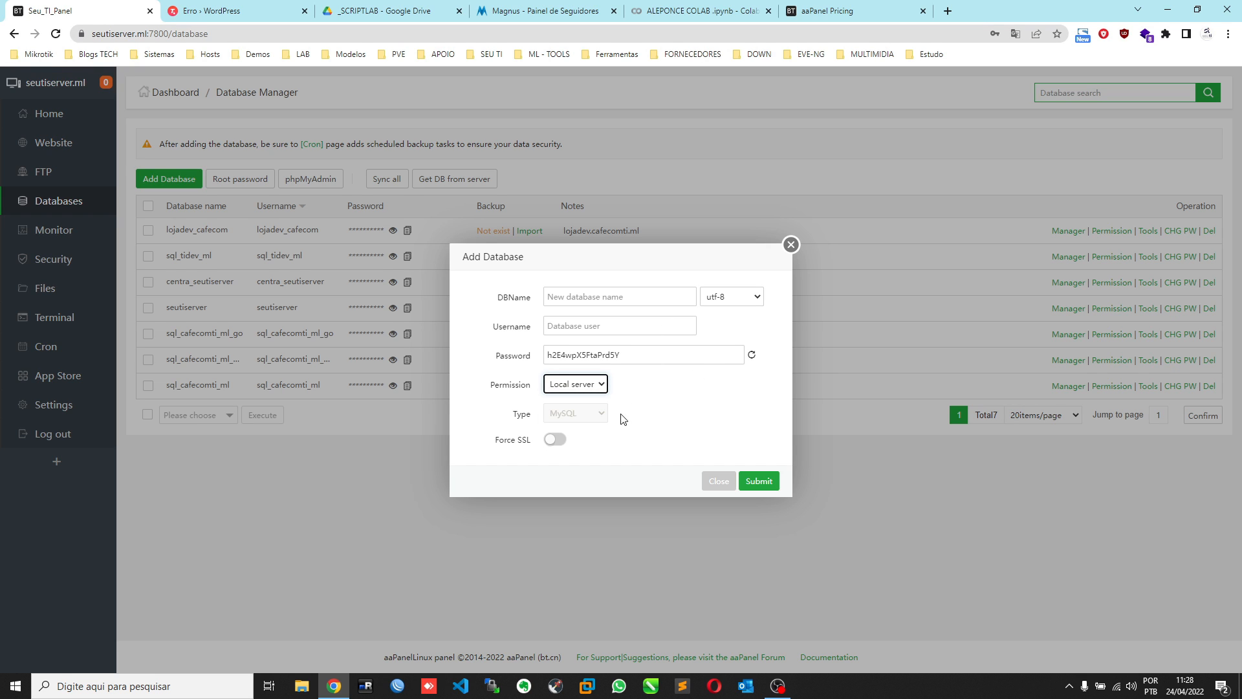
left_click(791, 245)
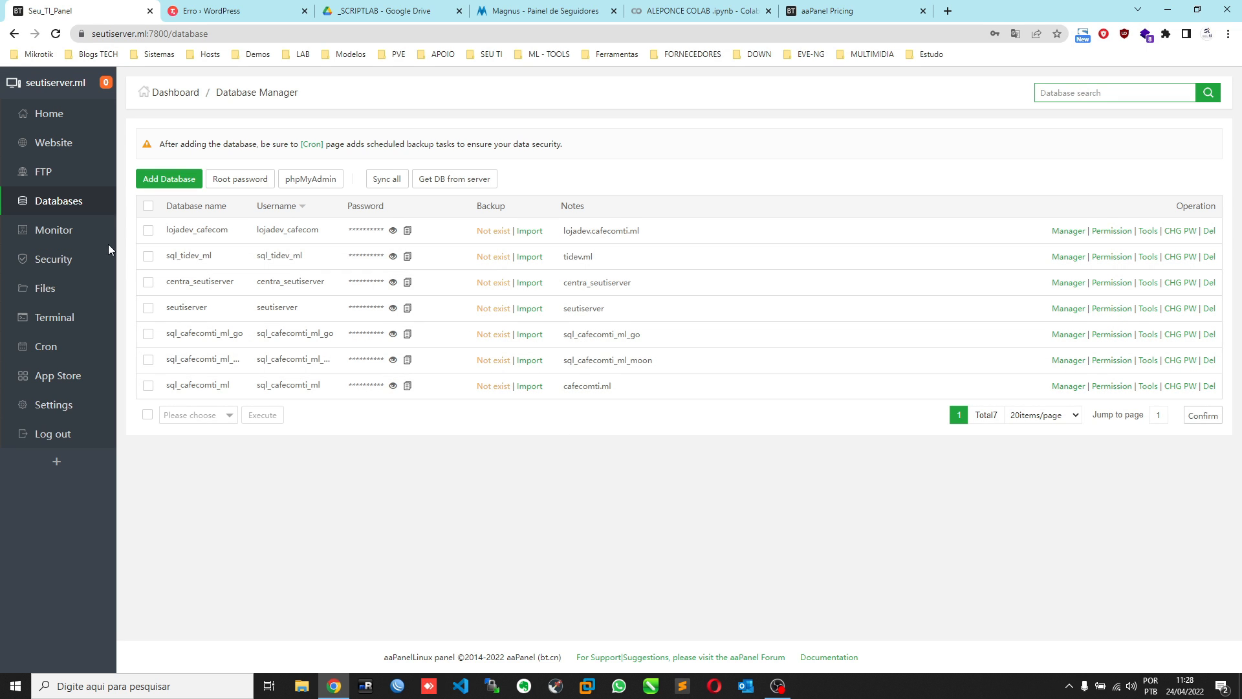
- Compare the server's load average in the system monitor over the last 30 days, last 7 days, today and yesterday
left_click(49, 237)
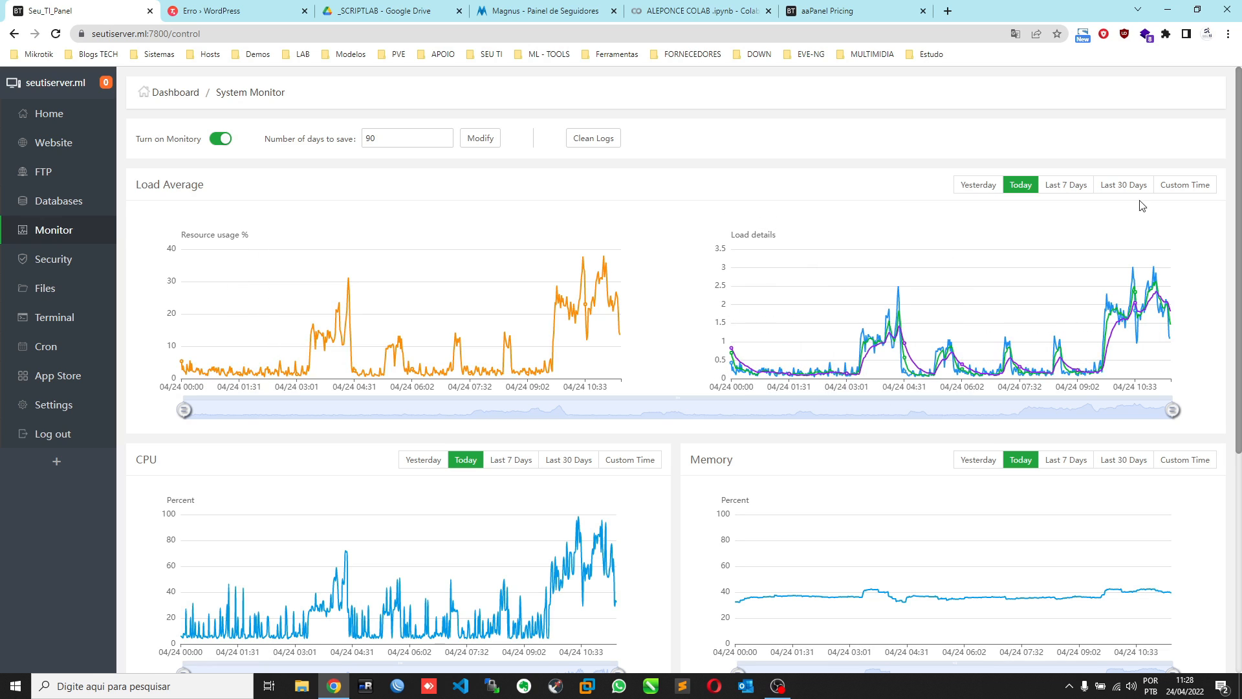
left_click(1105, 188)
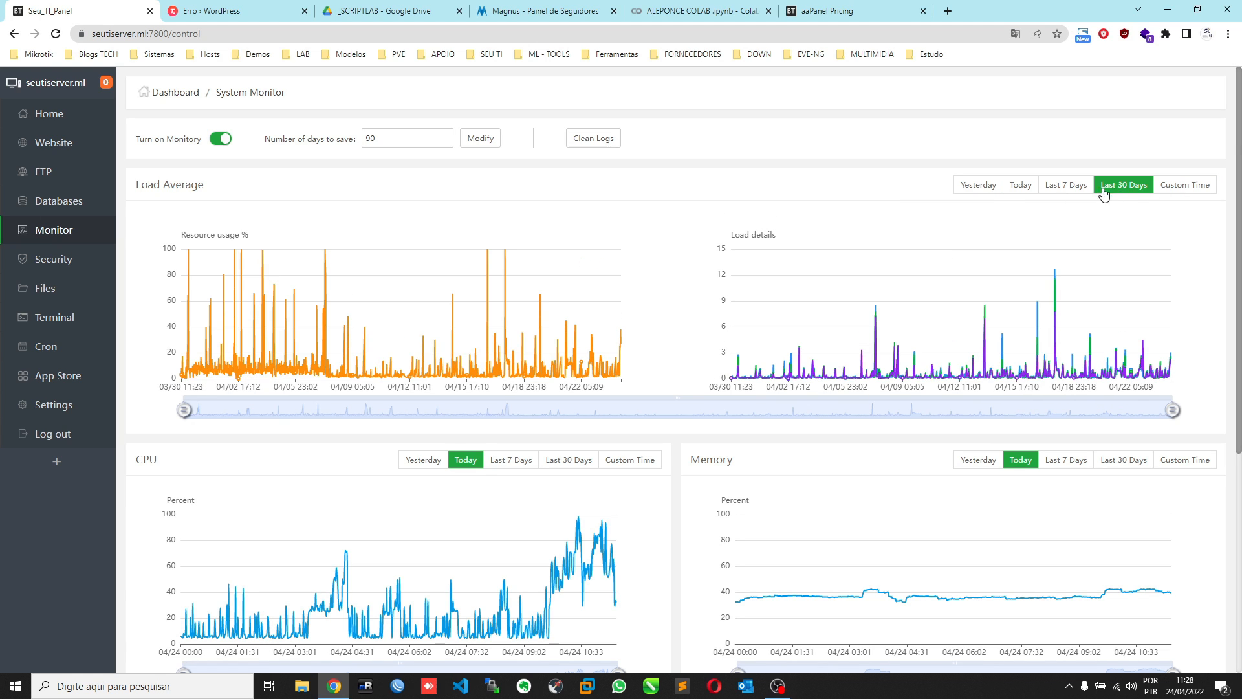
left_click(1064, 187)
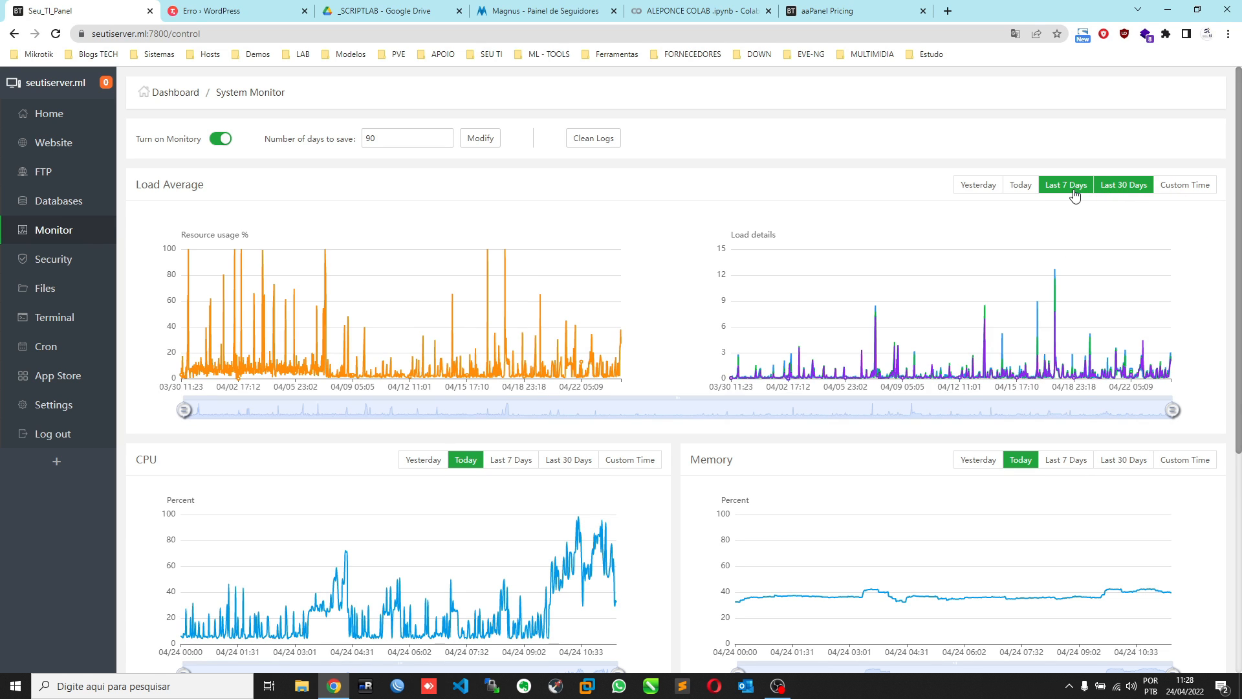
left_click(1021, 188)
left_click(982, 188)
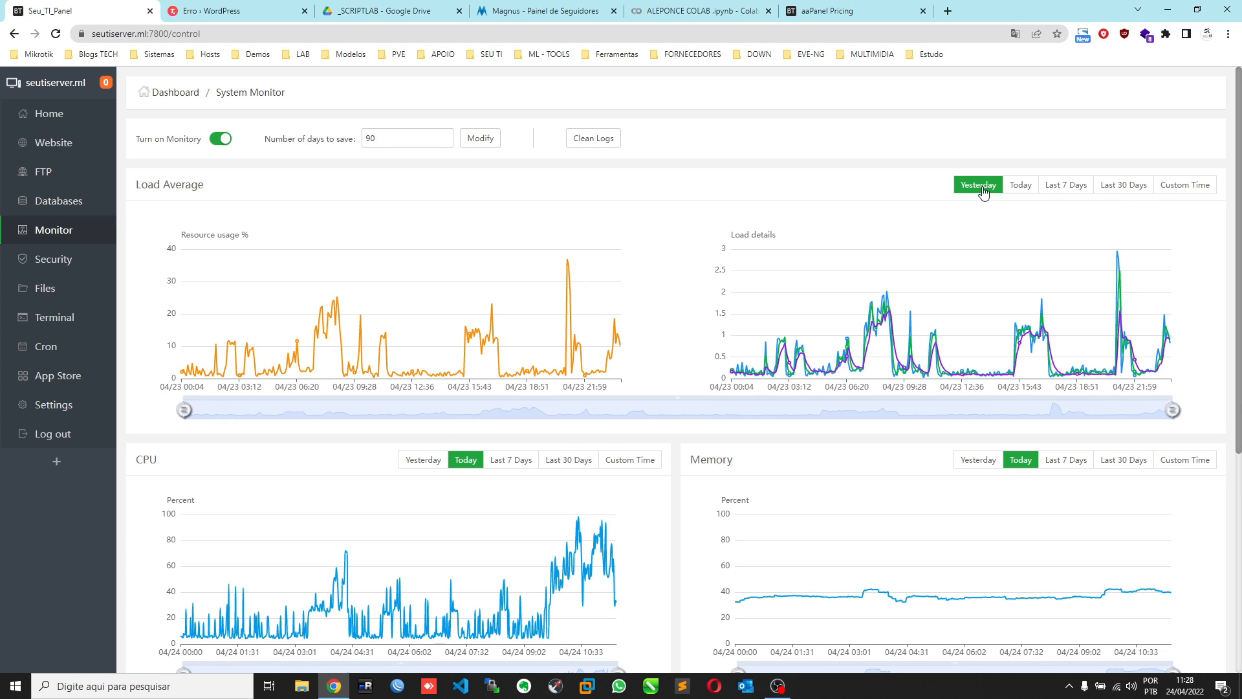
- Examine the CPU, memory and disk I/O graphs, and view network I/O for the last 7 and last 30 days
scroll(992, 349, "down", 2)
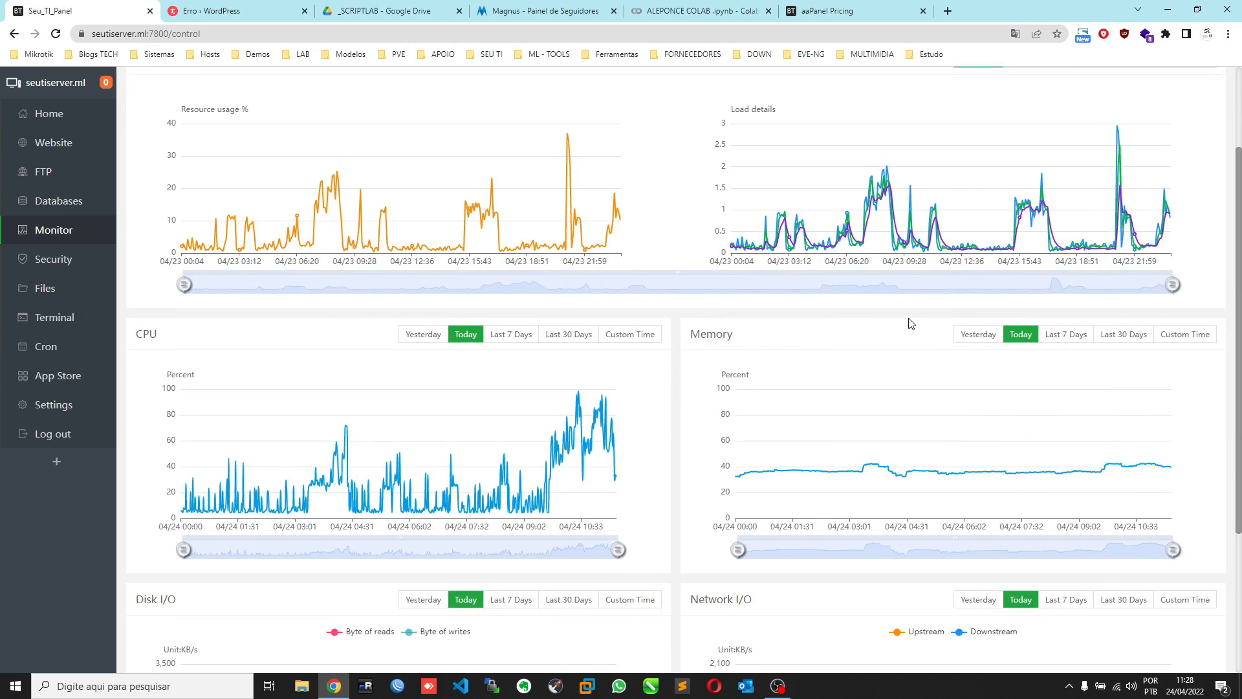
scroll(909, 322, "up", 2)
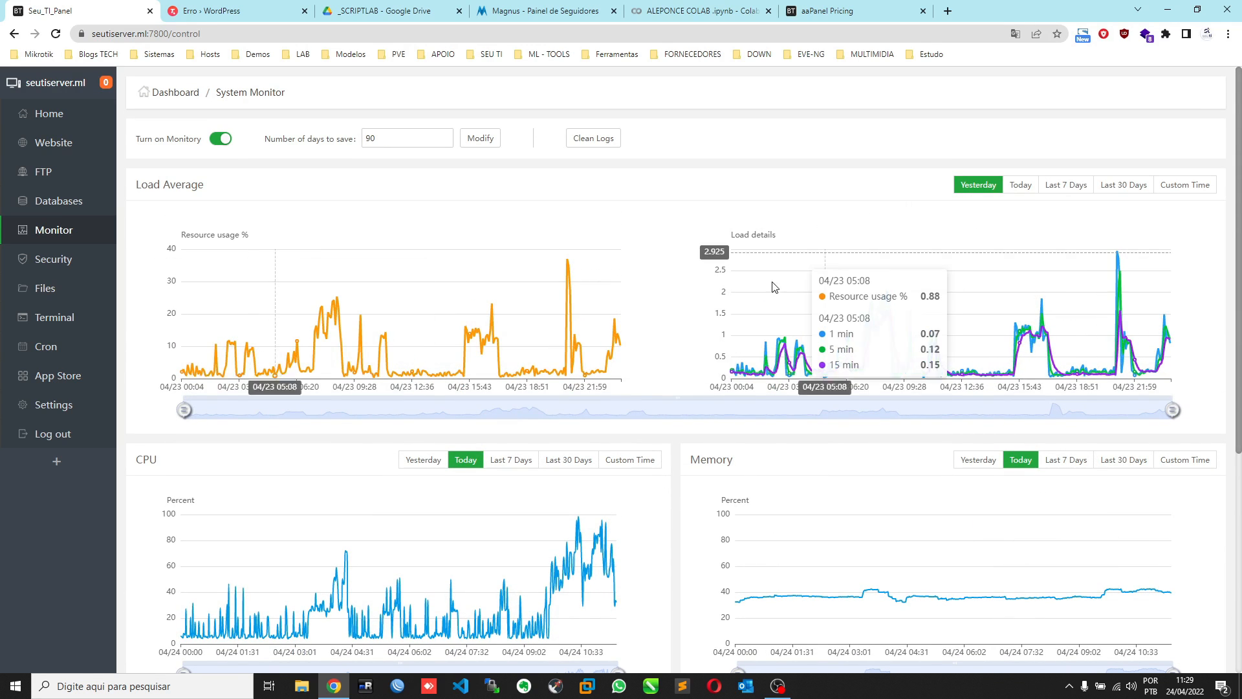
scroll(515, 386, "down", 3)
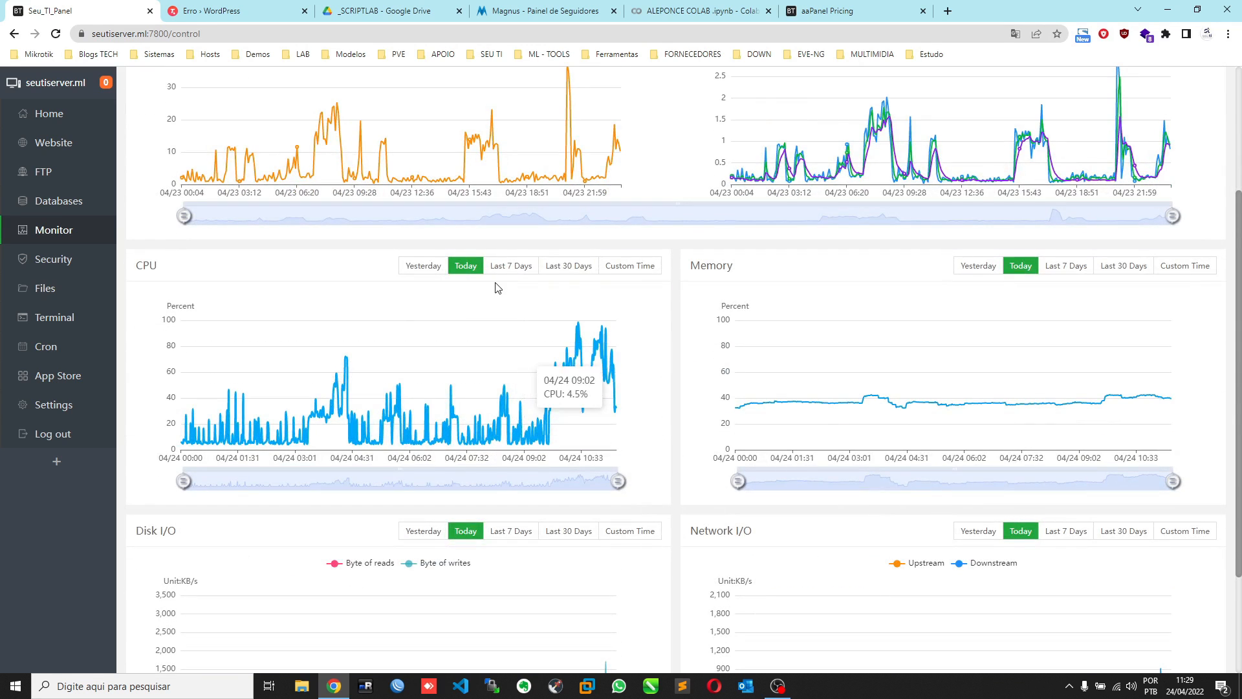
scroll(815, 341, "down", 2)
scroll(806, 341, "down", 2)
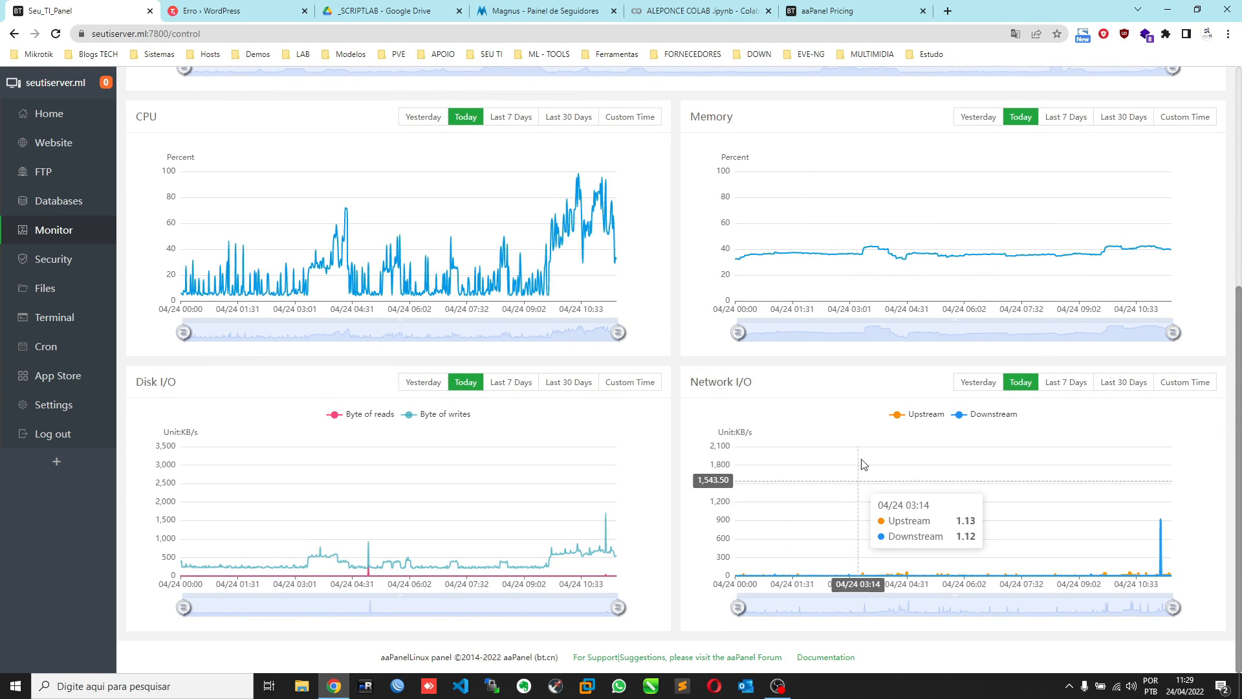
left_click(1070, 385)
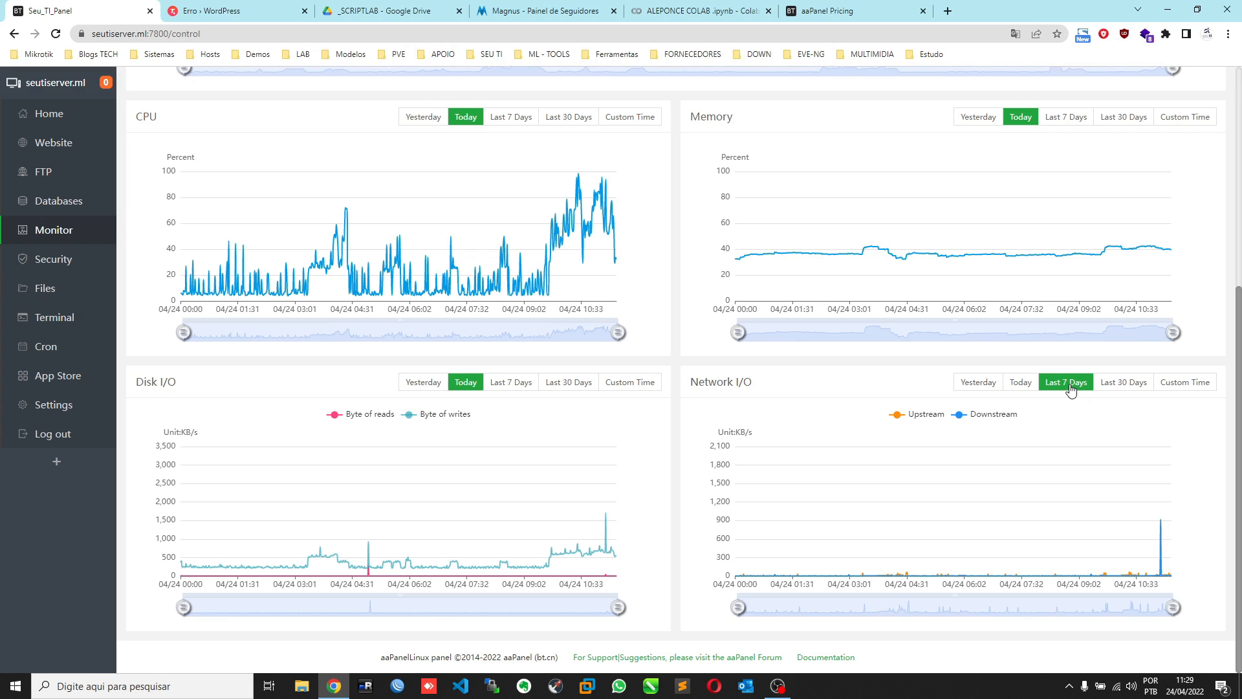
left_click(1119, 389)
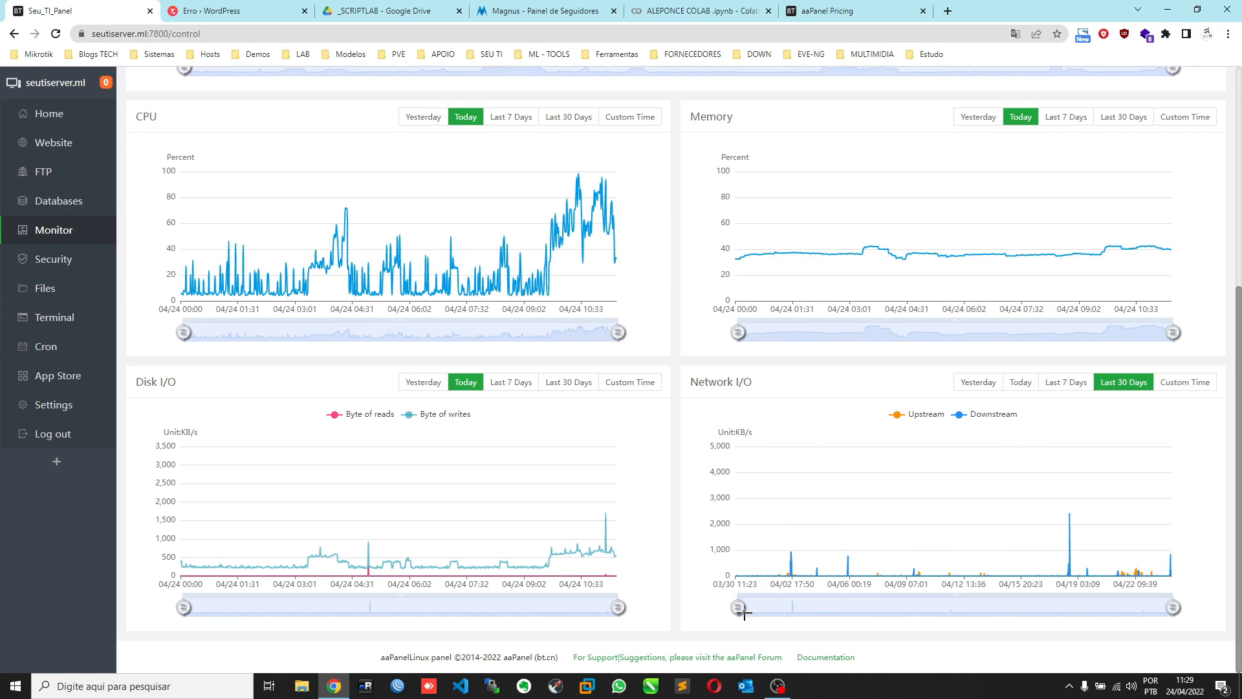
scroll(493, 430, "up", 5)
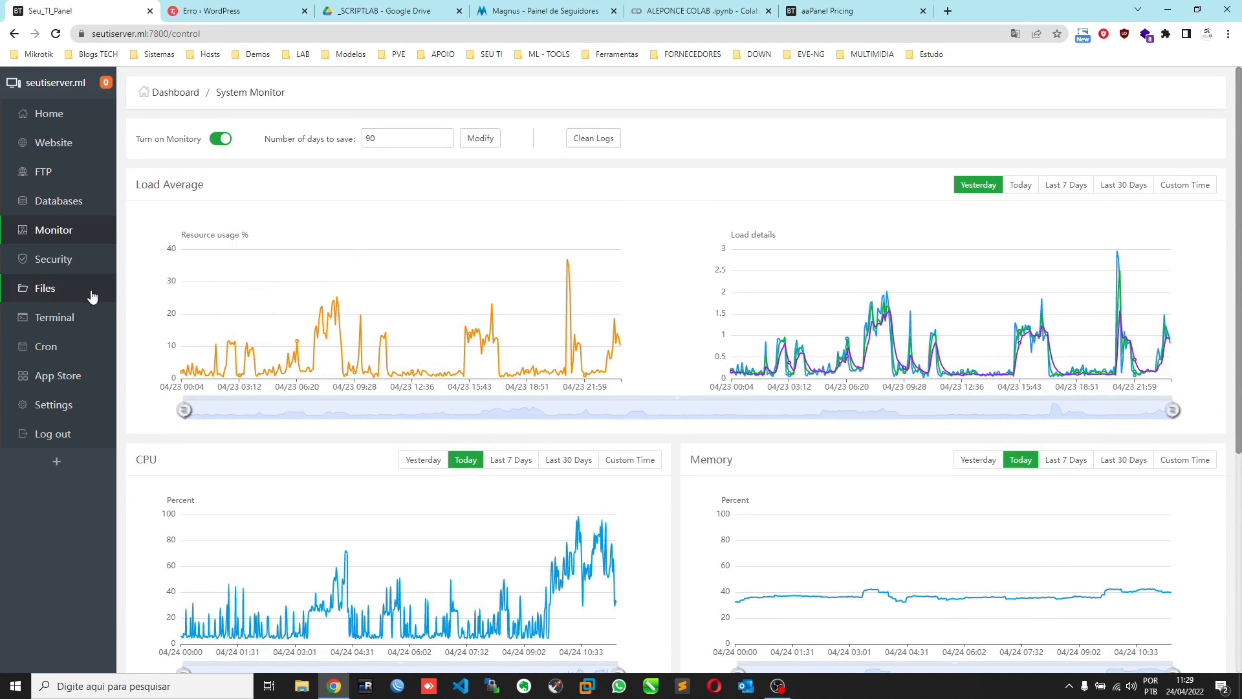
- Review the system security page's firewall rules and clear the panel execution logs
left_click(53, 260)
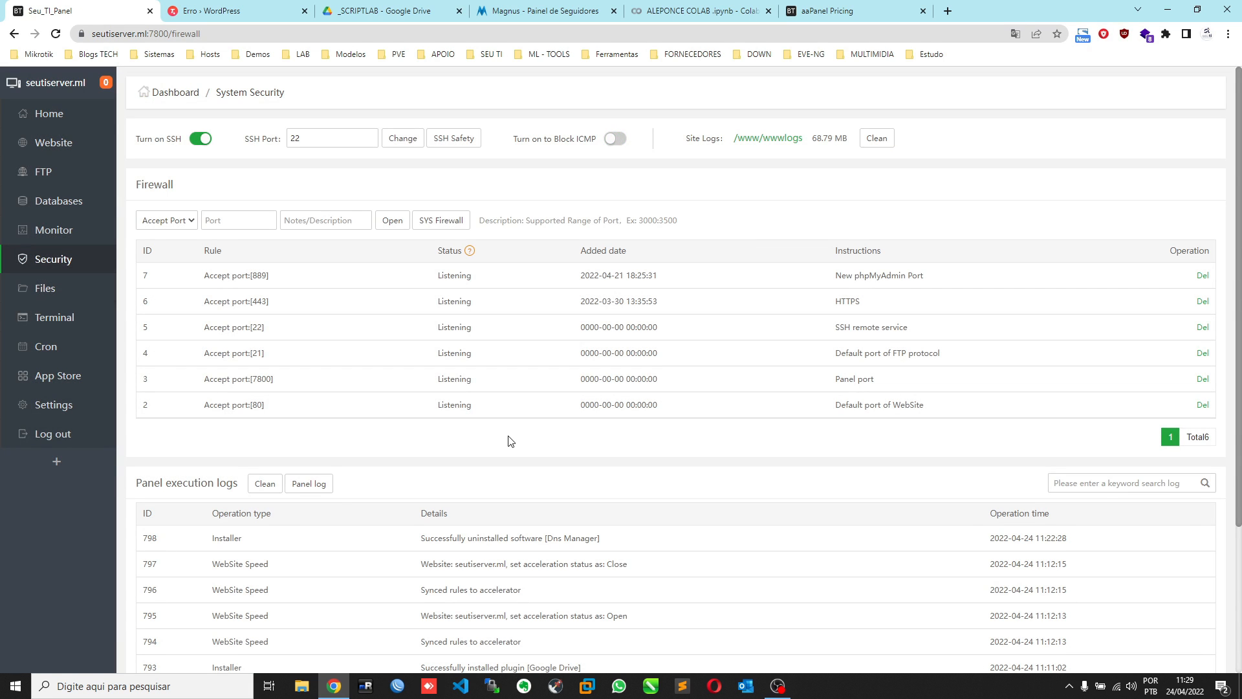
scroll(670, 424, "down", 3)
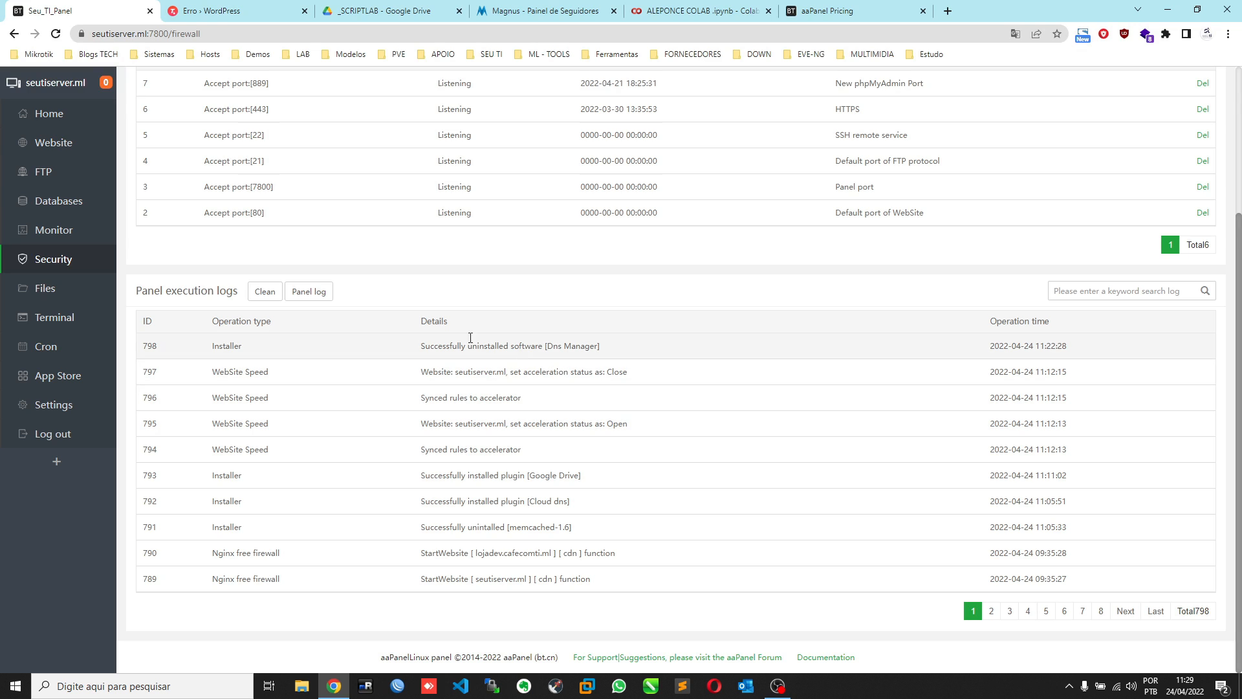
scroll(372, 349, "up", 1)
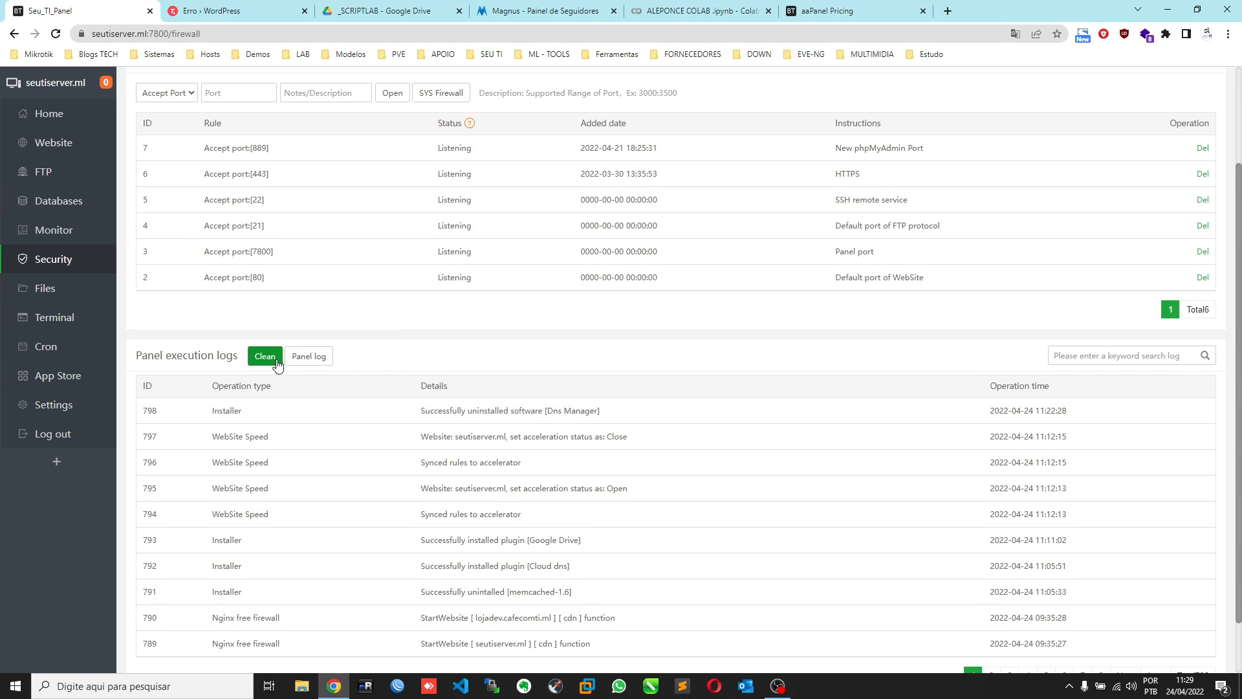
left_click(277, 362)
left_click(680, 404)
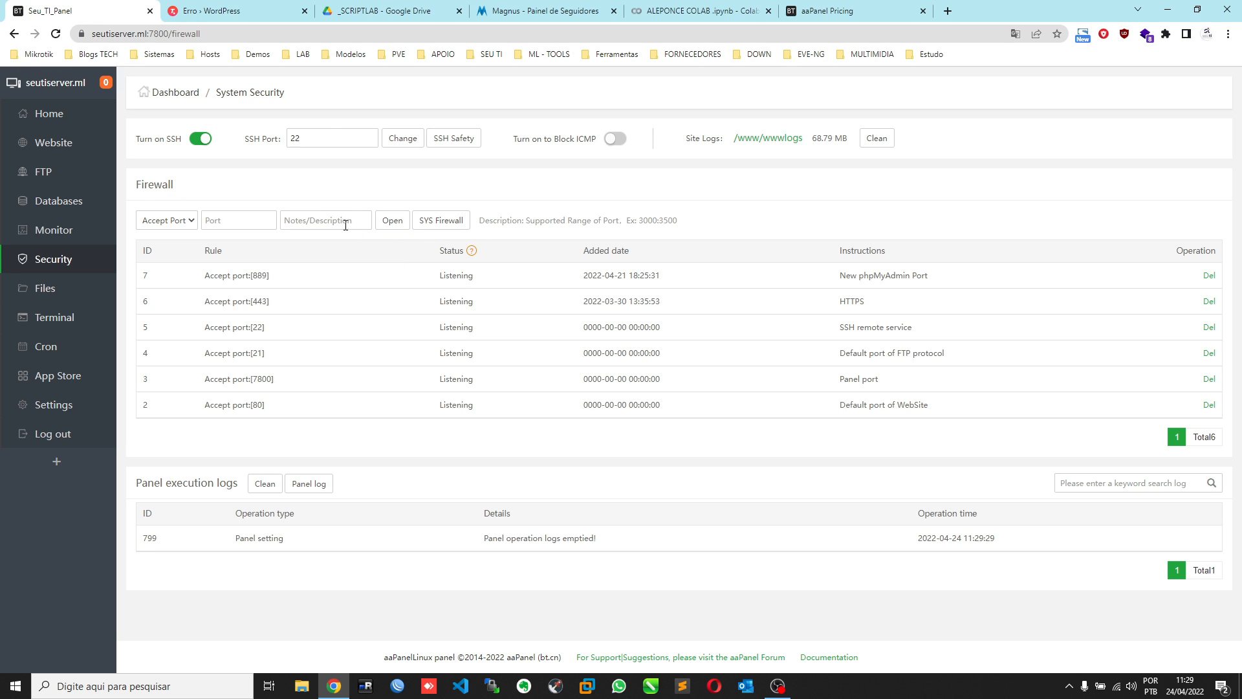
- Try to open the SYS Firewall, dismiss its dialog, and clean the site logs stored in /www/wwwlogs
left_click(441, 223)
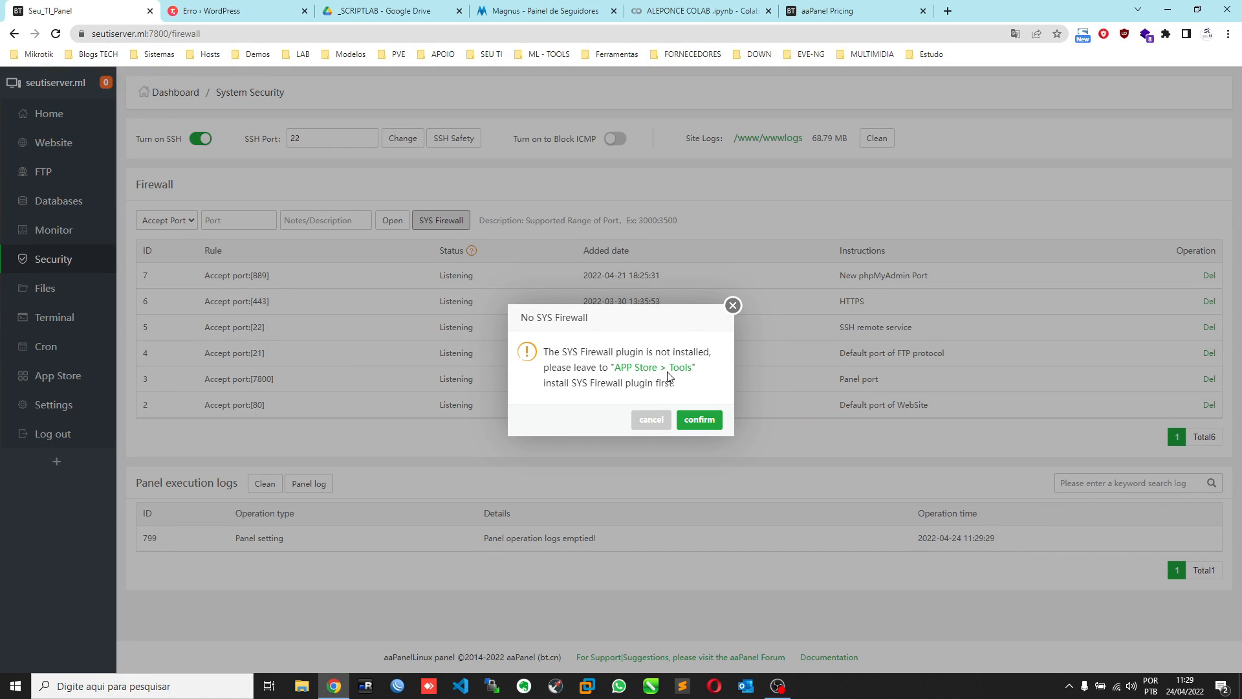
left_click(733, 305)
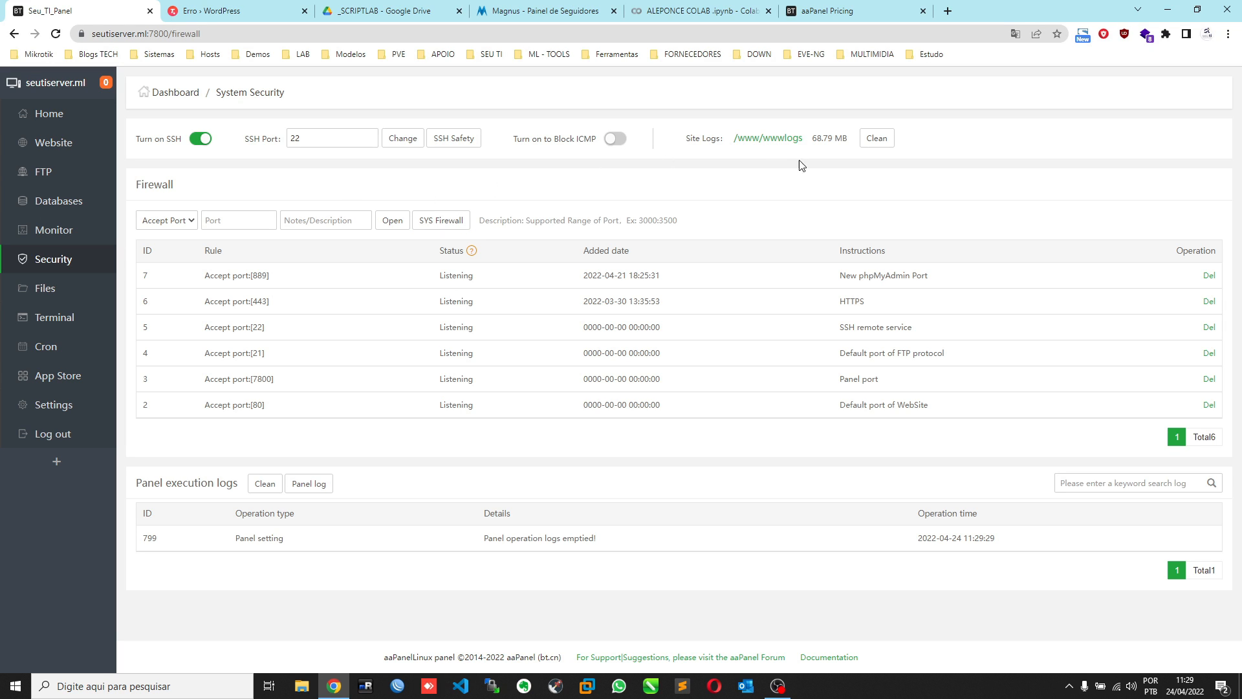
left_click(879, 140)
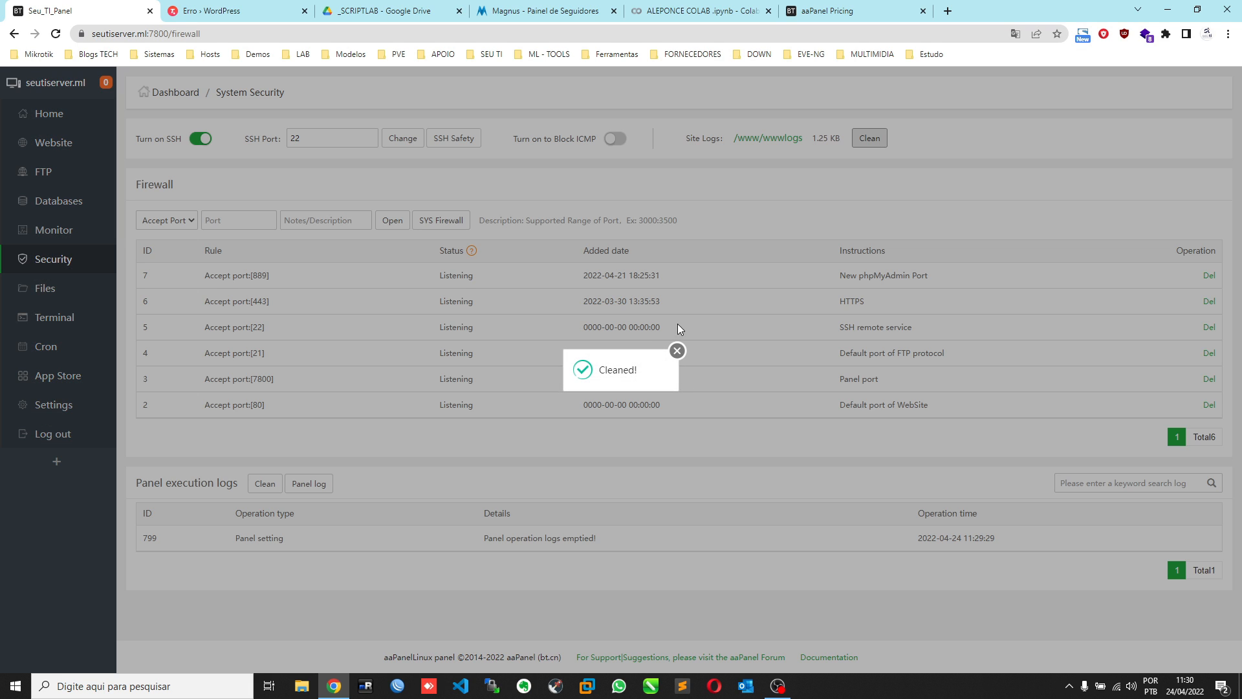
left_click(673, 352)
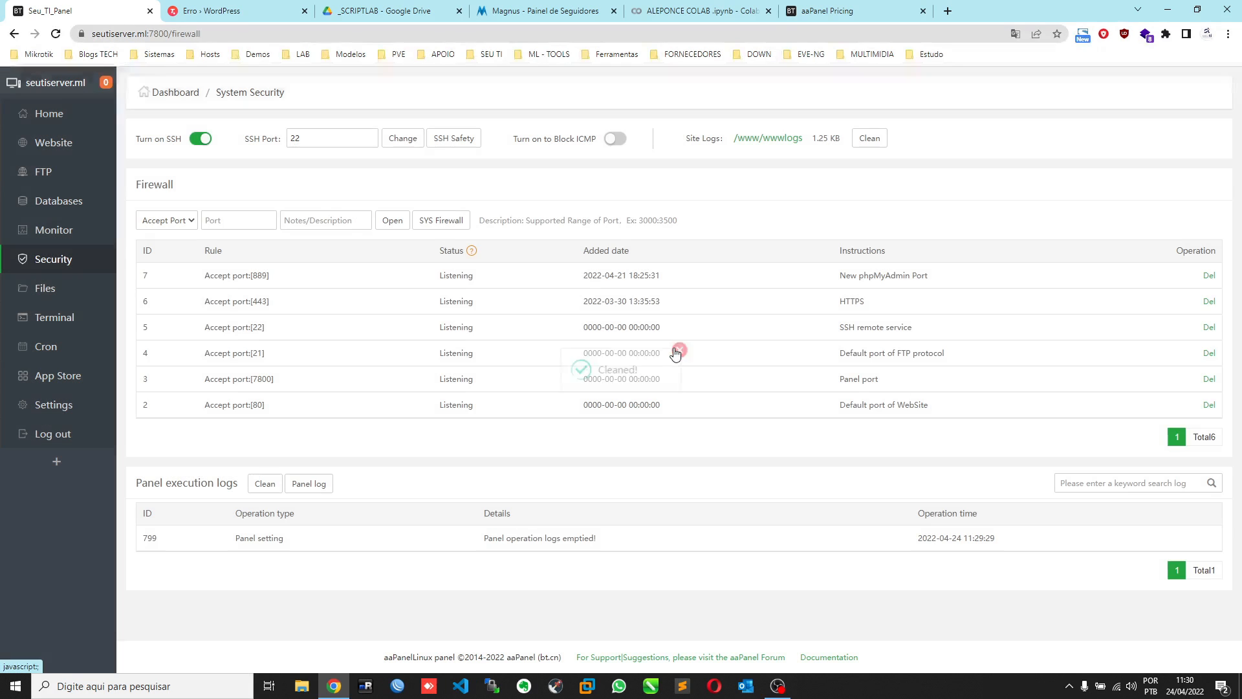
- Try to turn on ICMP blocking and cancel at the confirmation dialog
left_click(612, 139)
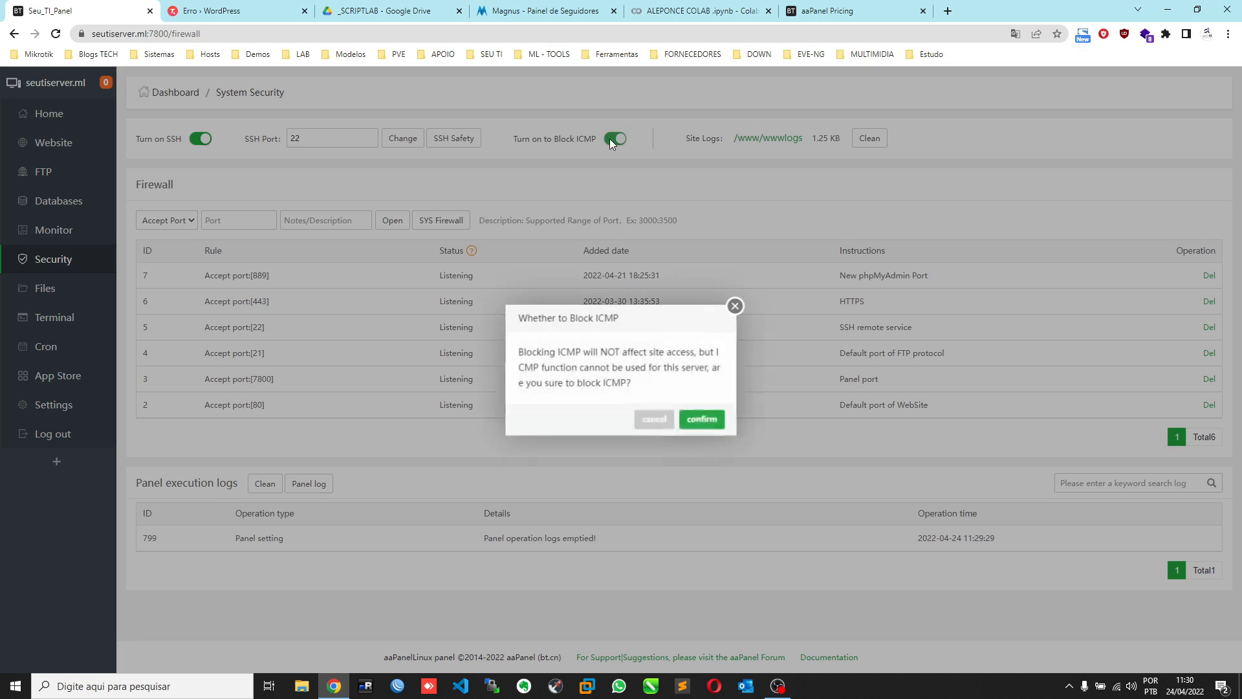
left_click(655, 419)
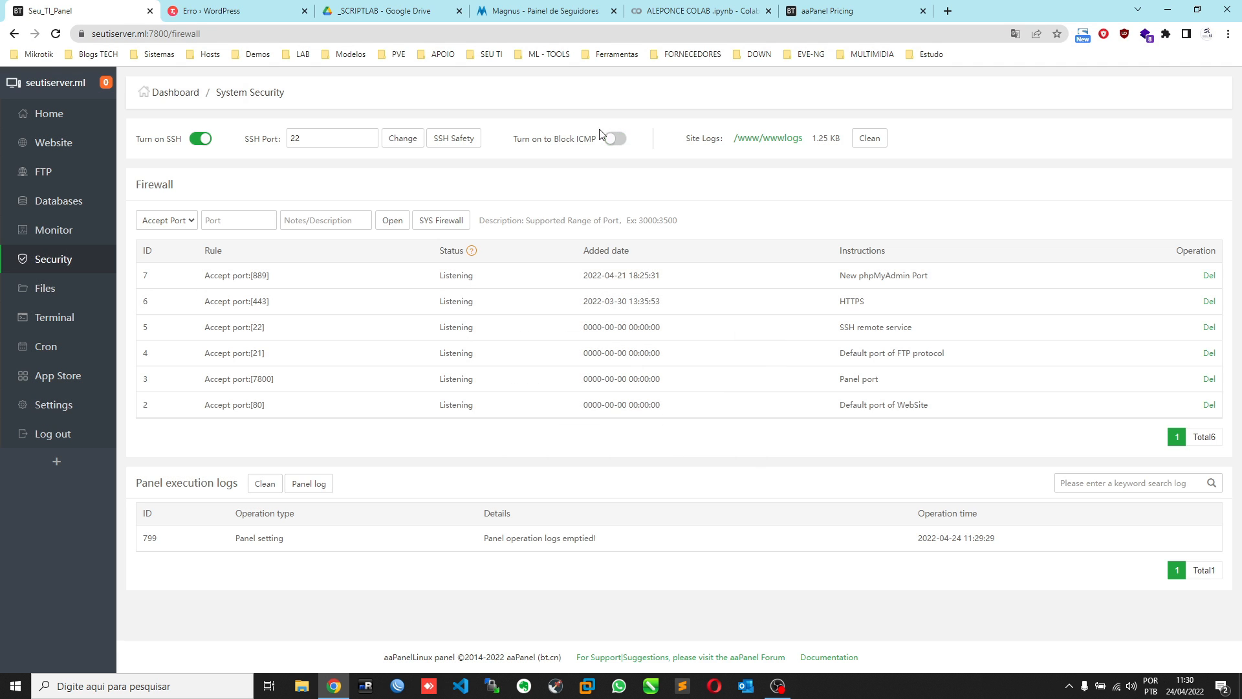
left_click(299, 141)
- Open the file manager and examine the folders in the server's root directory
left_click(61, 292)
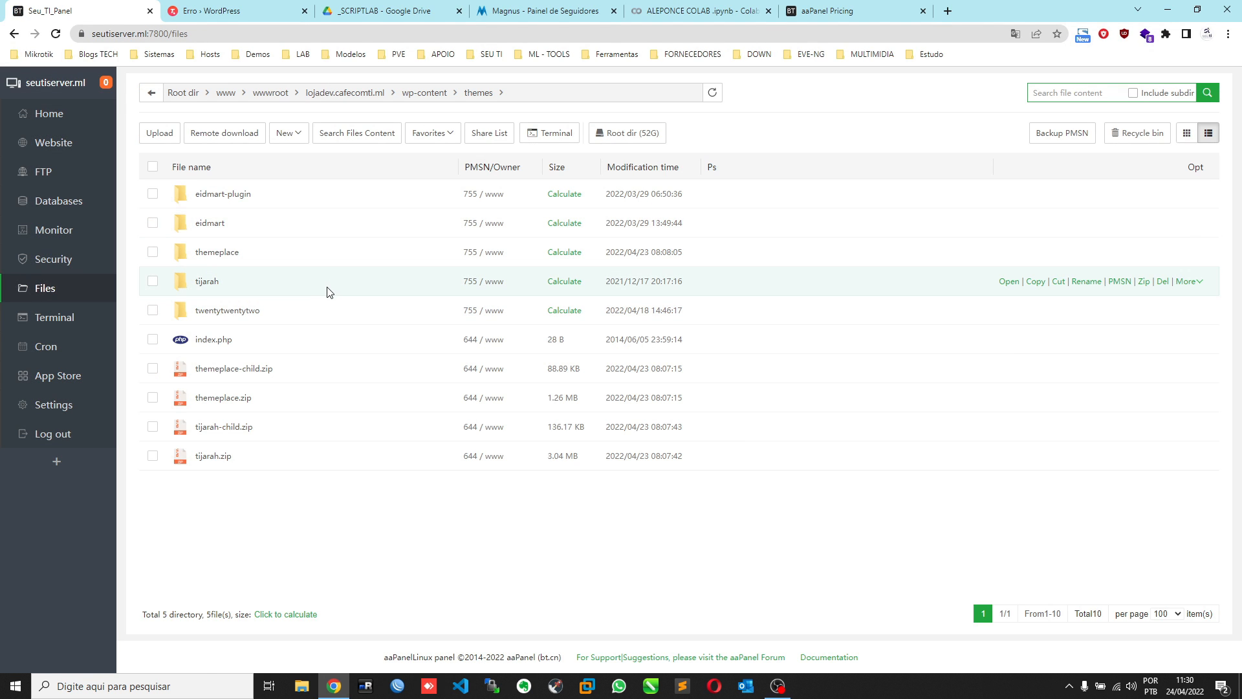
left_click(192, 94)
scroll(278, 401, "down", 3)
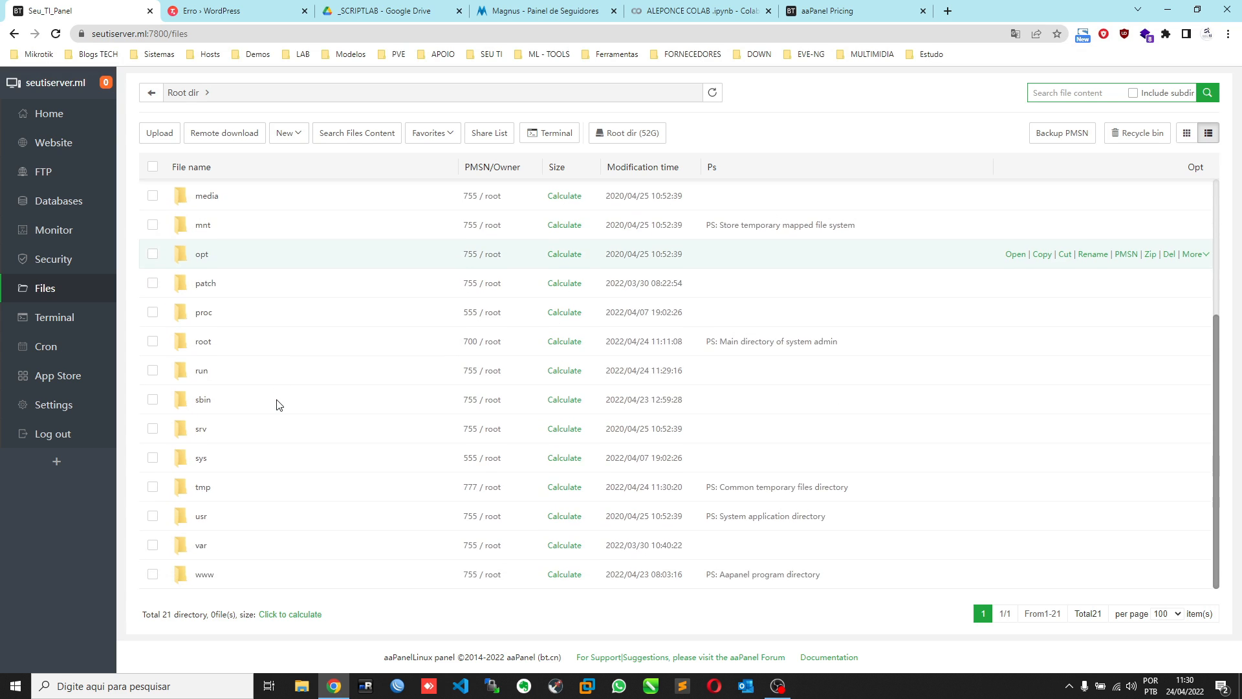
scroll(272, 323, "up", 3)
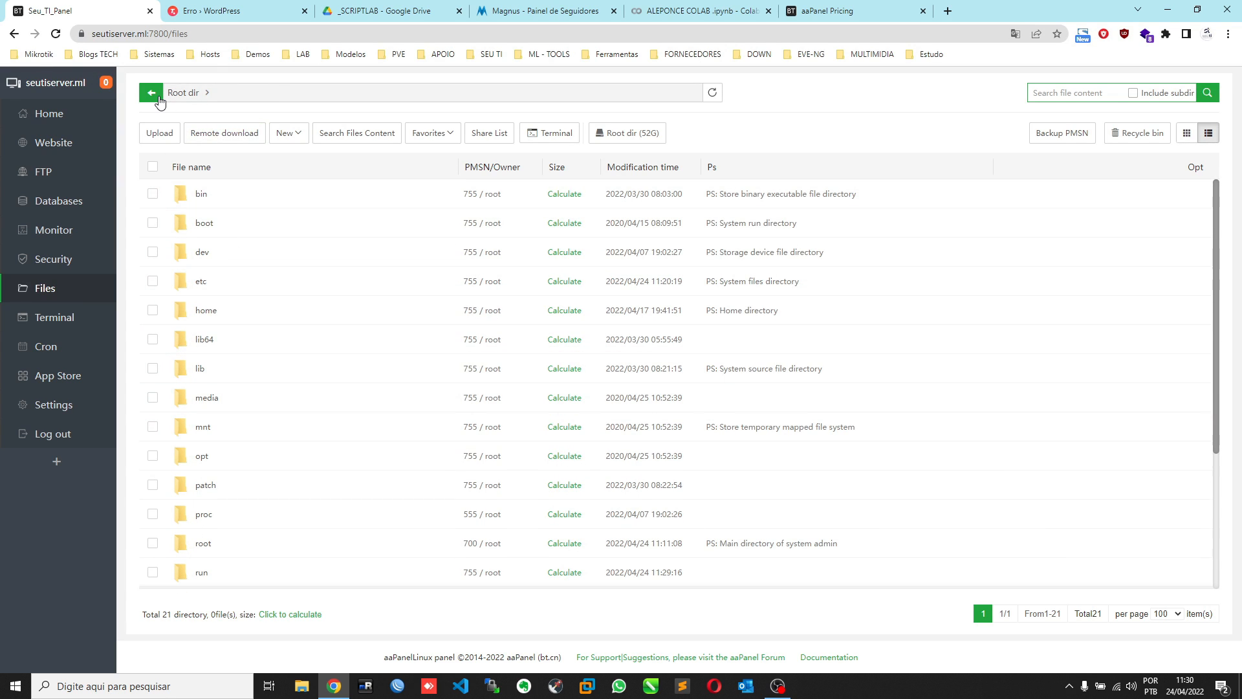
scroll(230, 489, "down", 3)
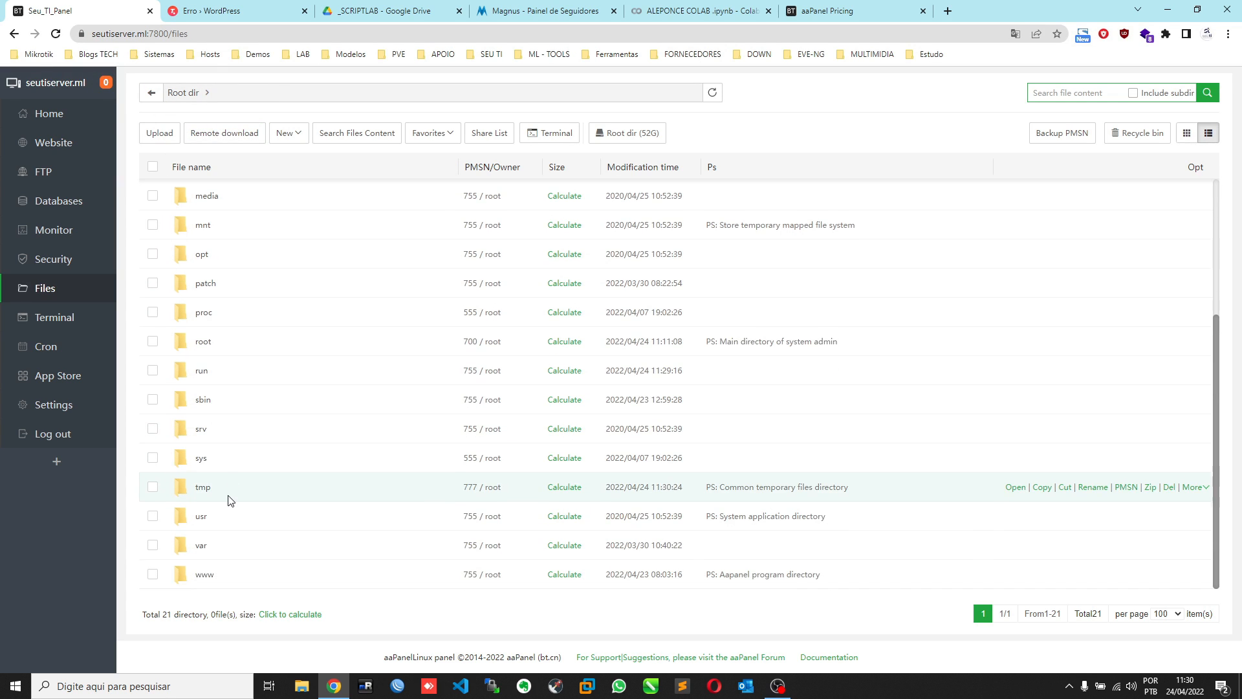
- View the site backup archives in www/backup/site and return to the www folder
left_click(204, 575)
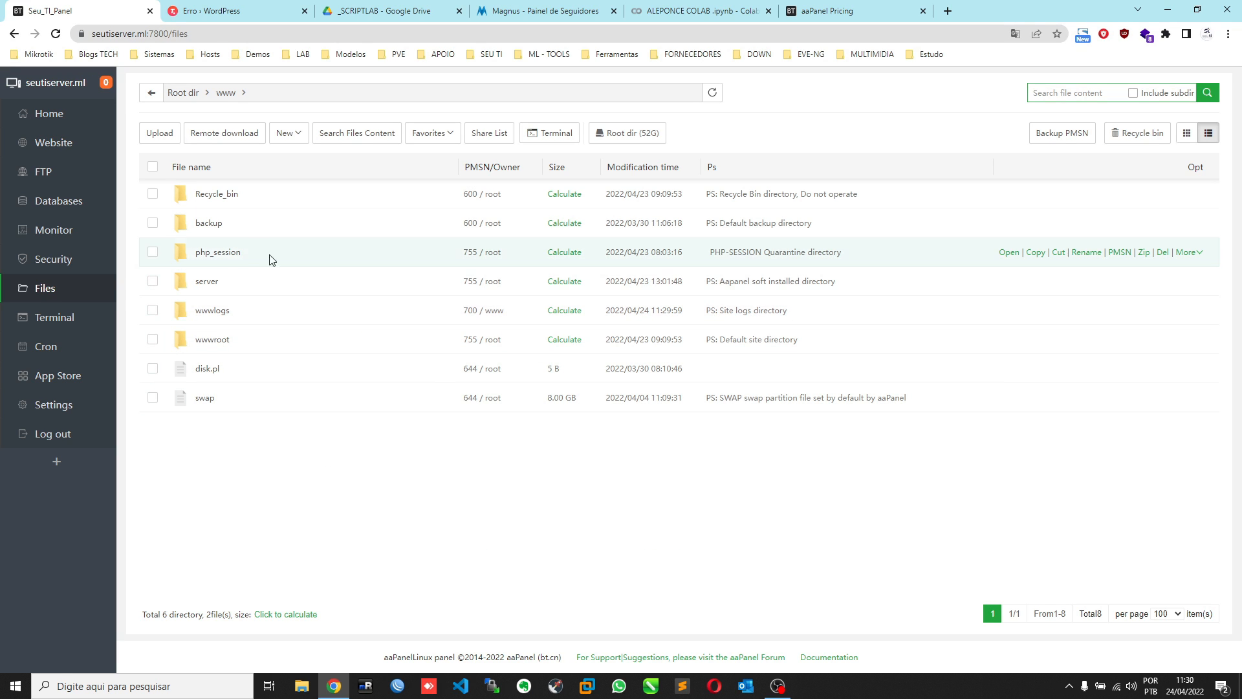
left_click(208, 224)
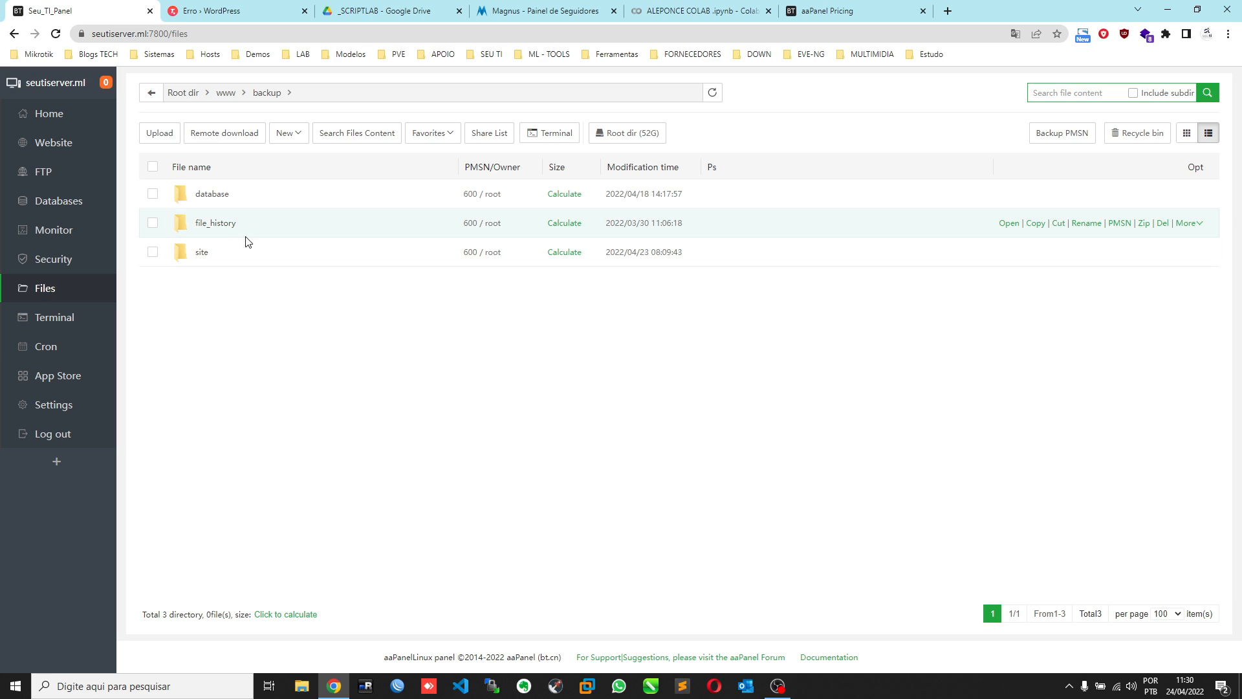
left_click(202, 253)
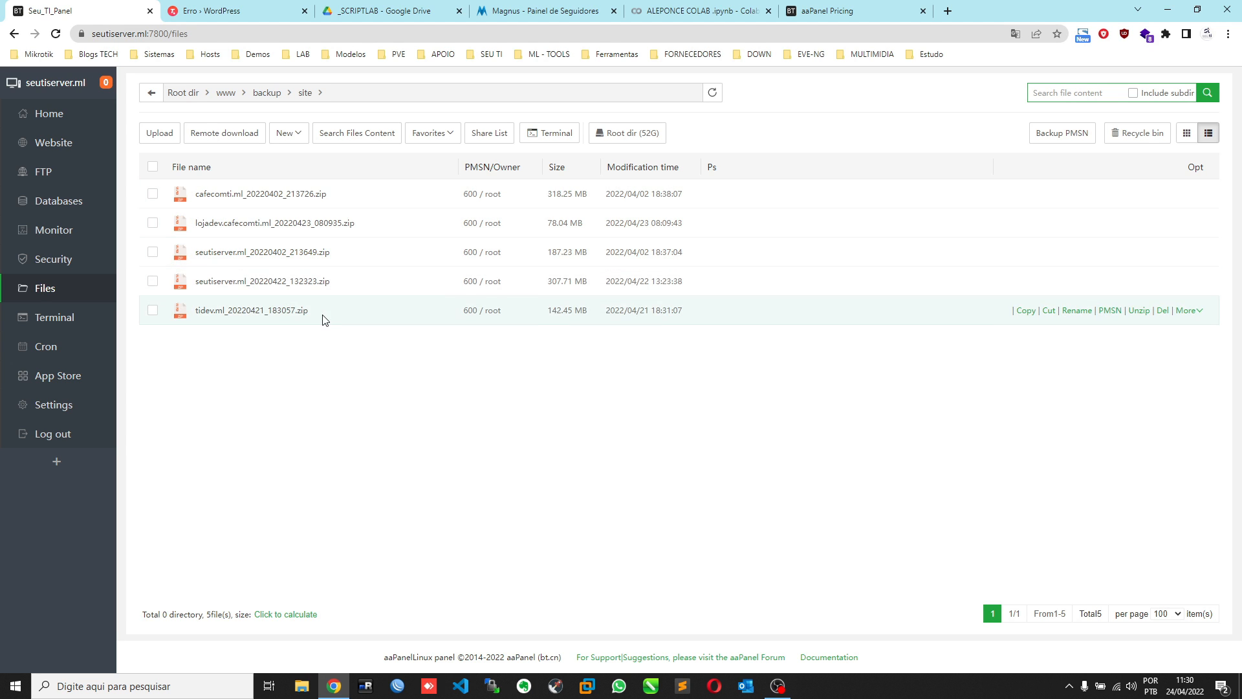
left_click(229, 94)
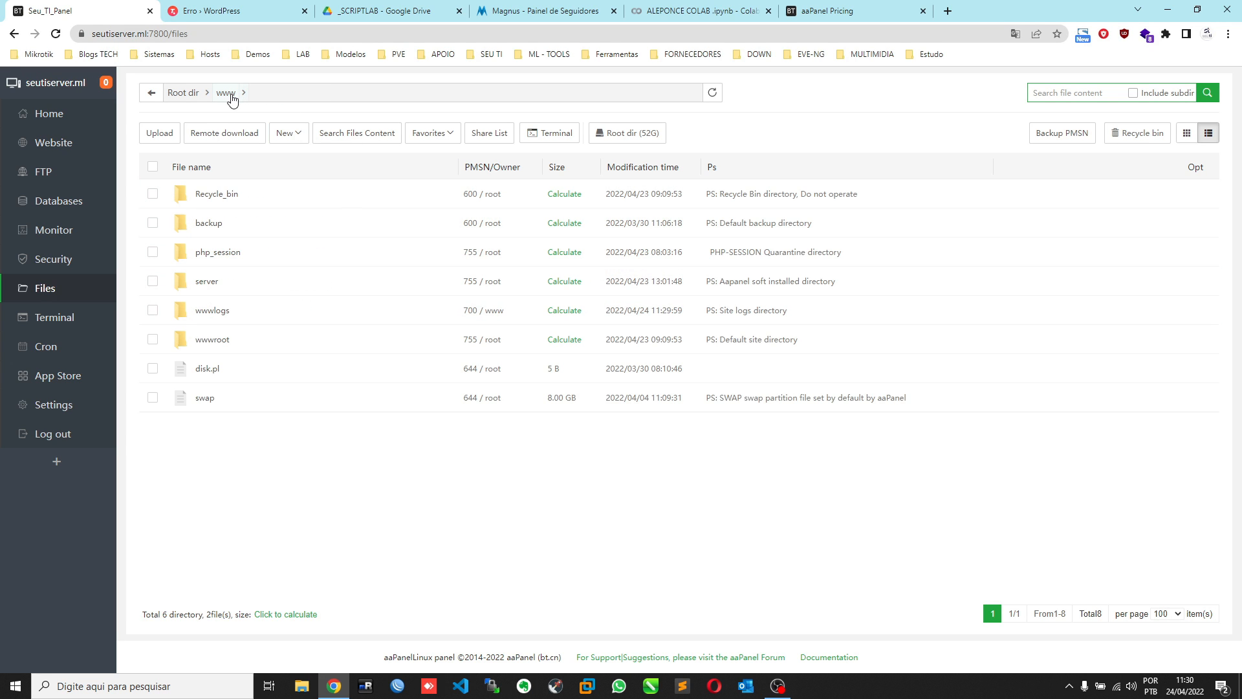
- Open the wwwroot/tidev.ml site folder and look through its WordPress files
left_click(220, 341)
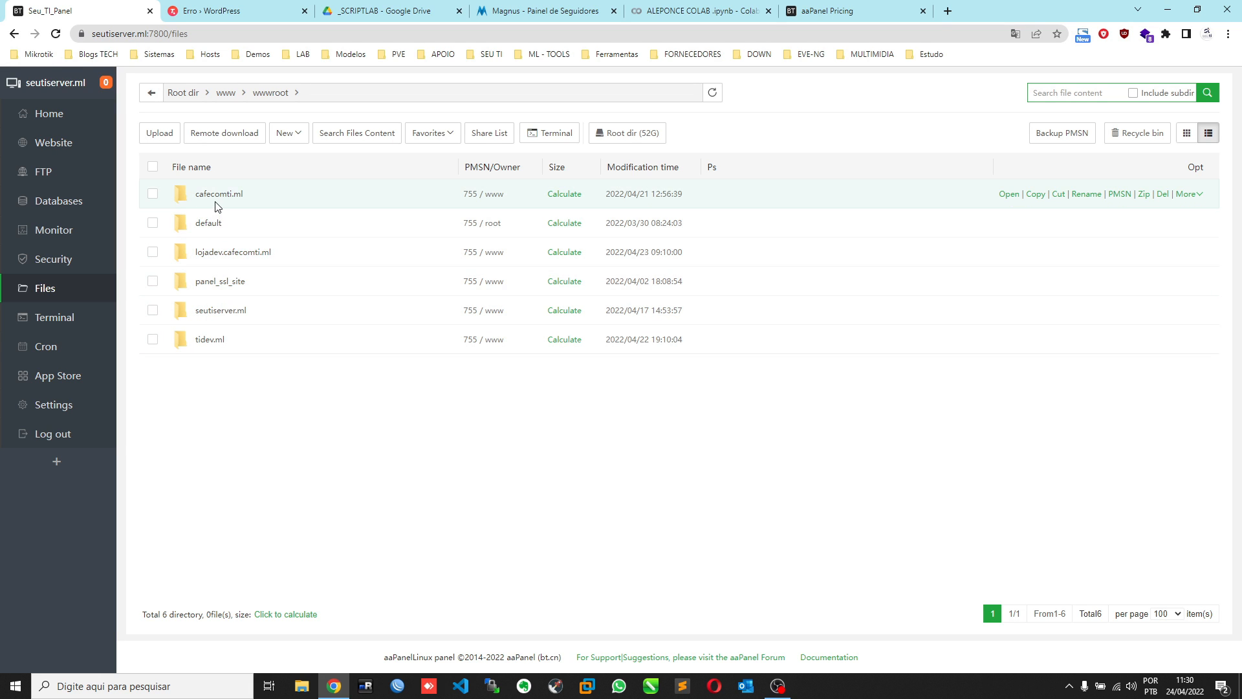
left_click(216, 341)
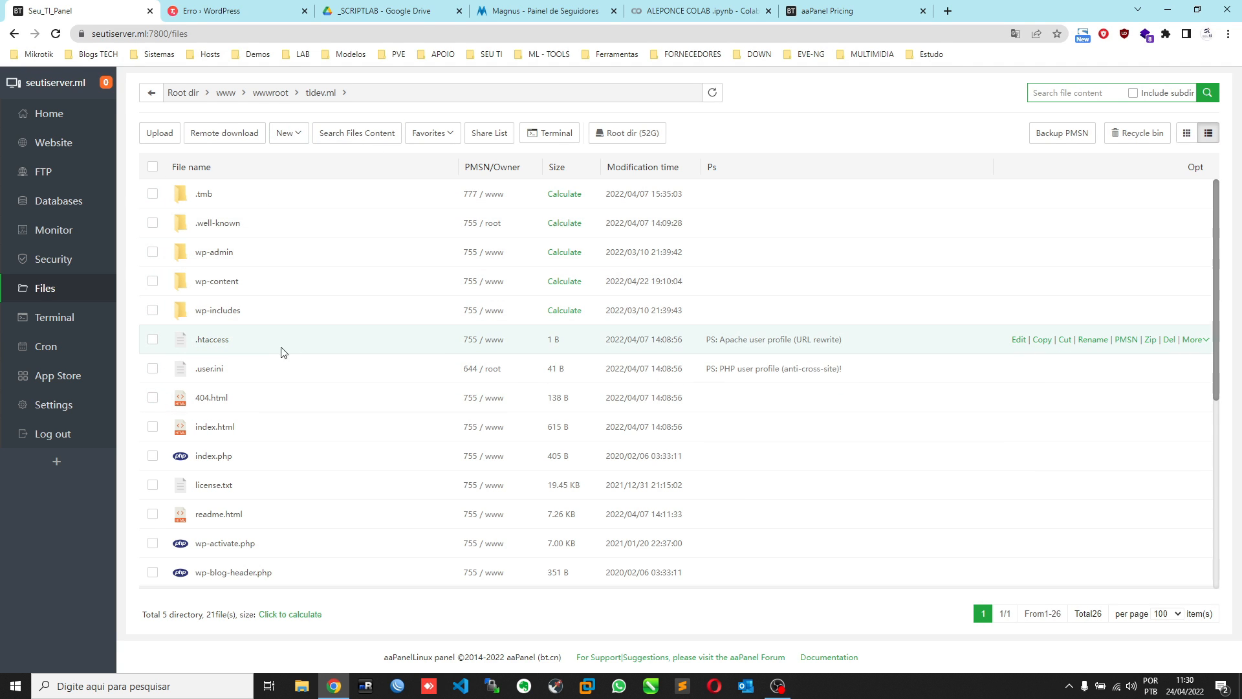
scroll(264, 324, "down", 2)
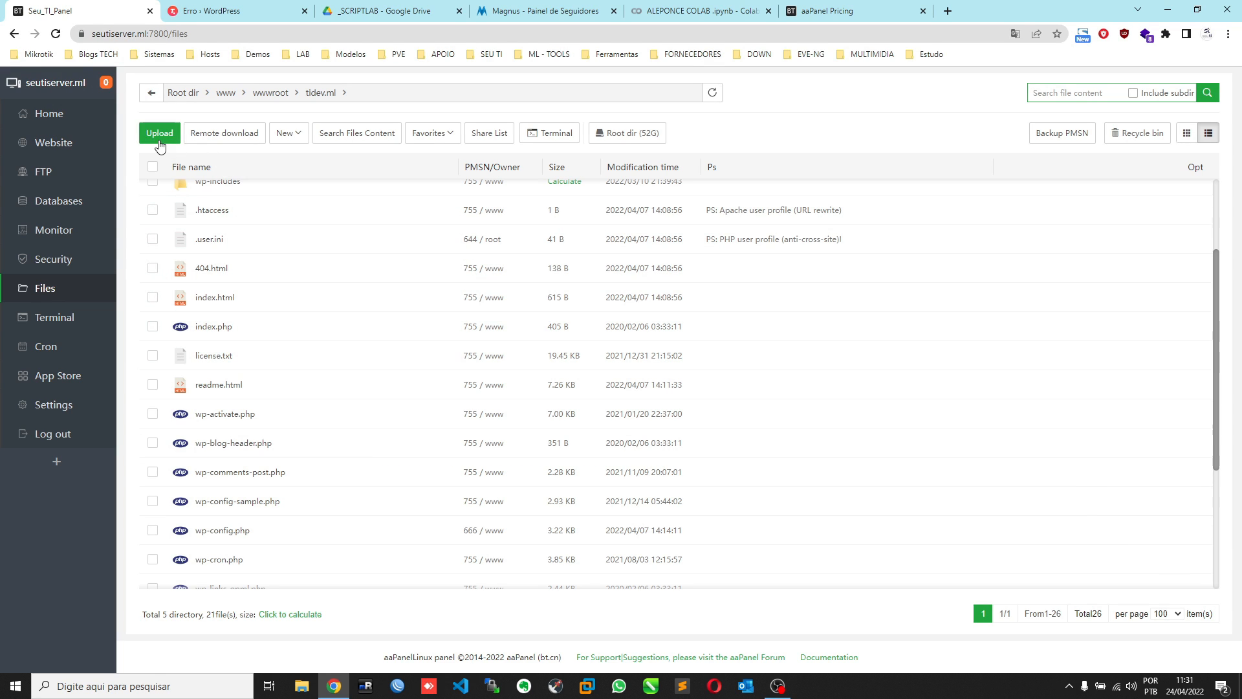
scroll(272, 258, "up", 2)
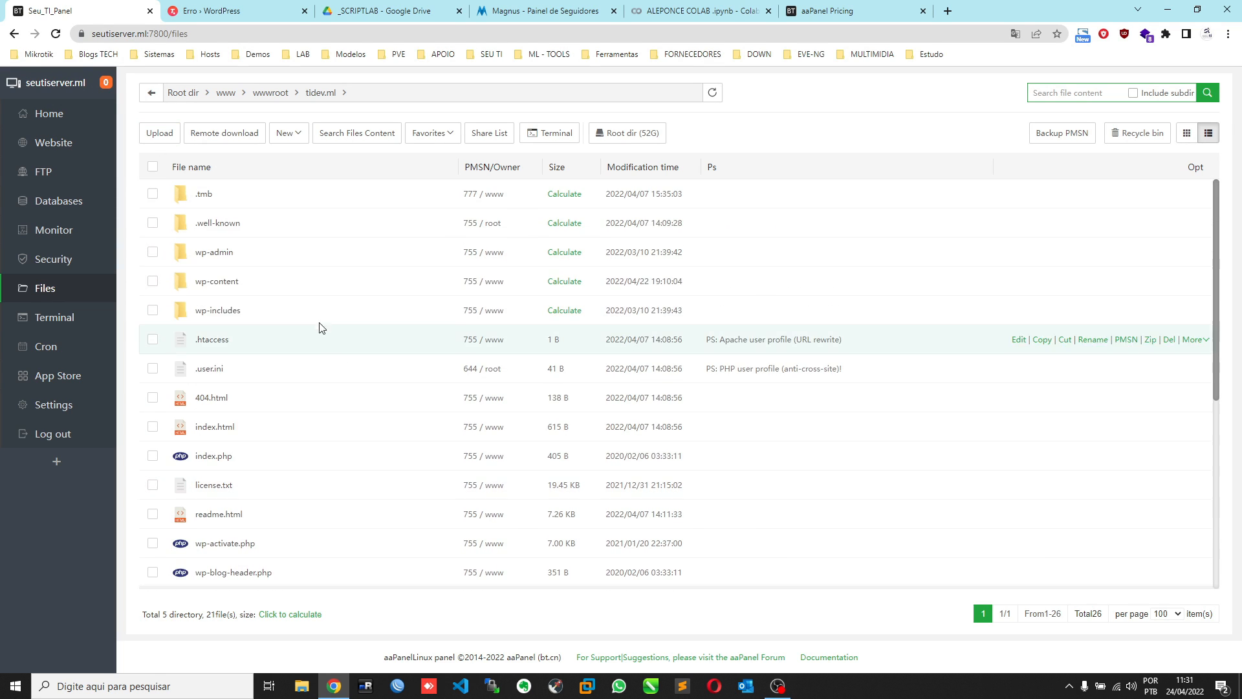
- Open the wp-content/plugins folder of tidev.ml and look over its plugin folders
left_click(218, 284)
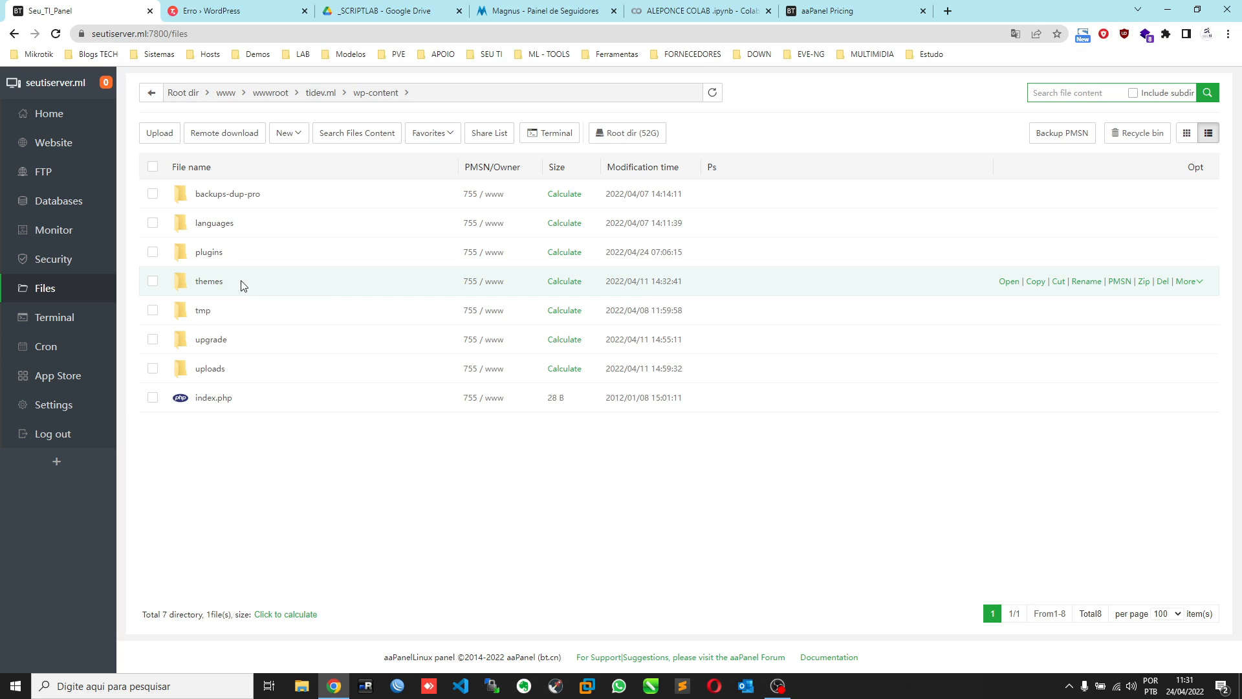
left_click(214, 253)
scroll(323, 311, "down", 1)
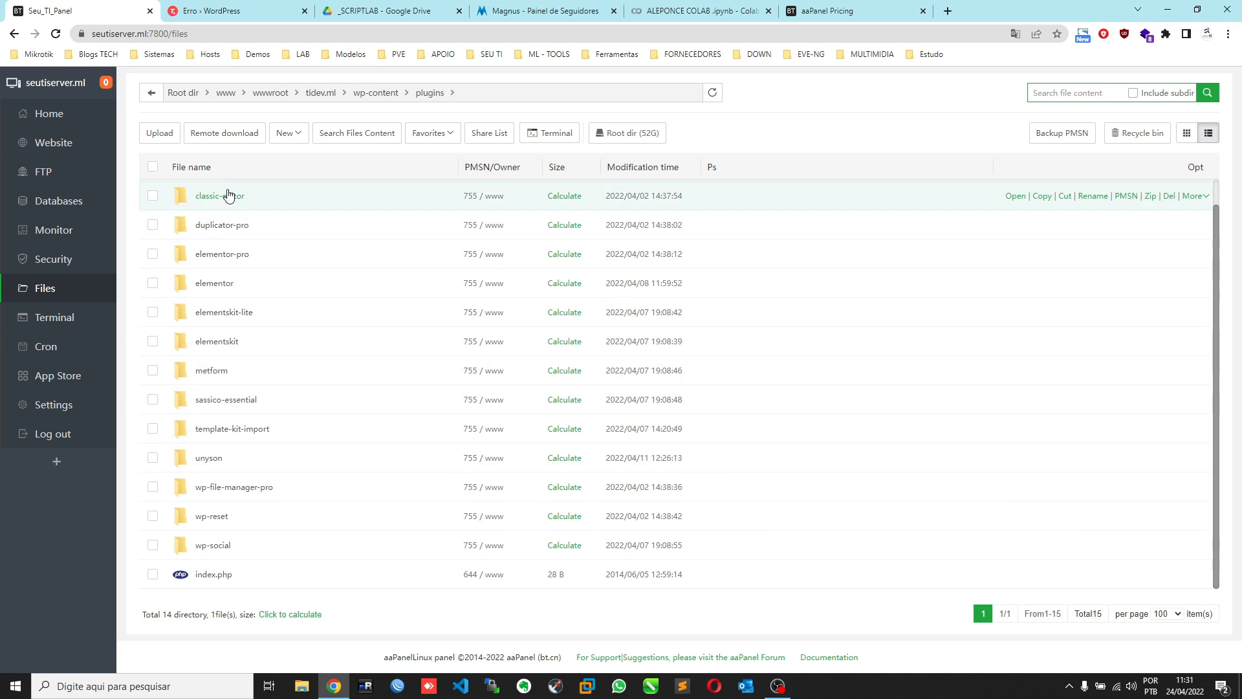
- Show the upload options for the plugins folder, open the Upload path folder chooser, and cancel without uploading
left_click(159, 133)
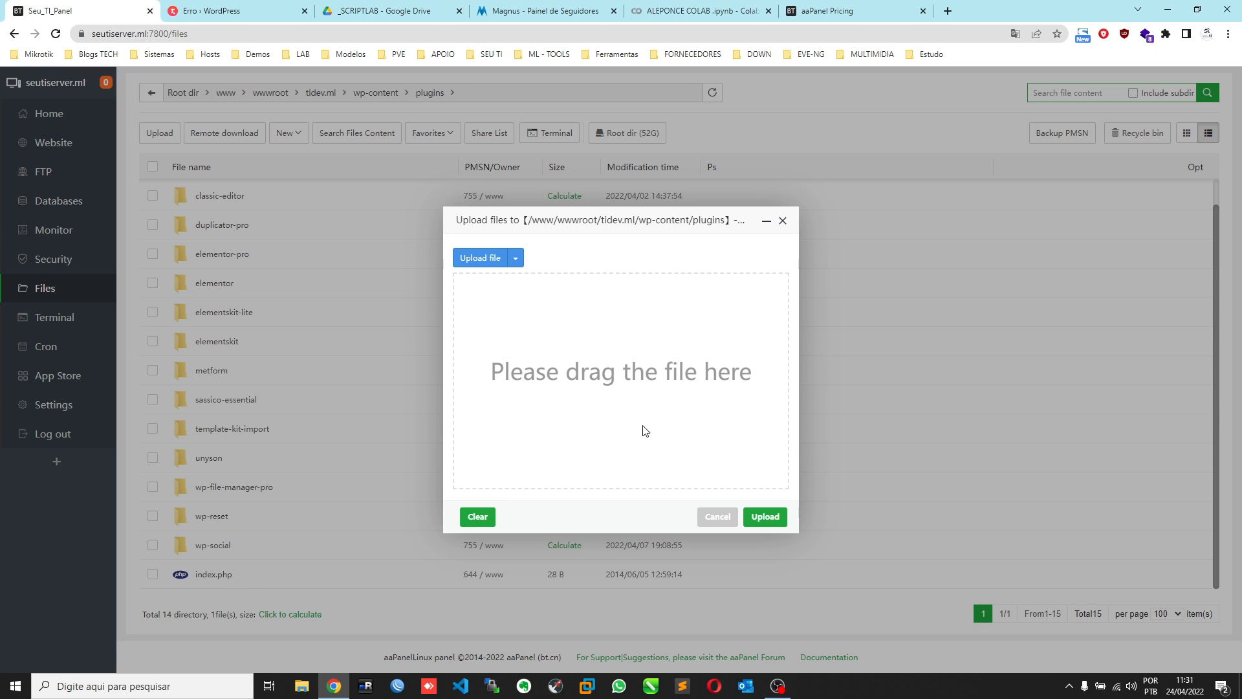
left_click(523, 261)
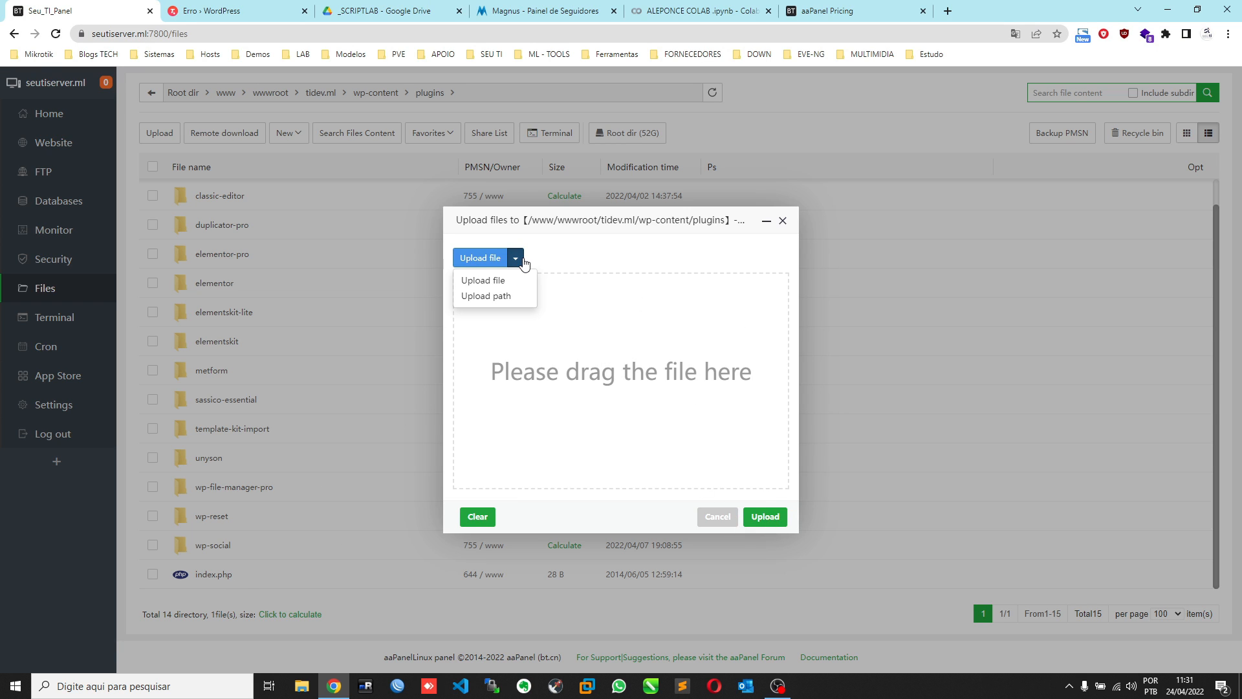
left_click(506, 297)
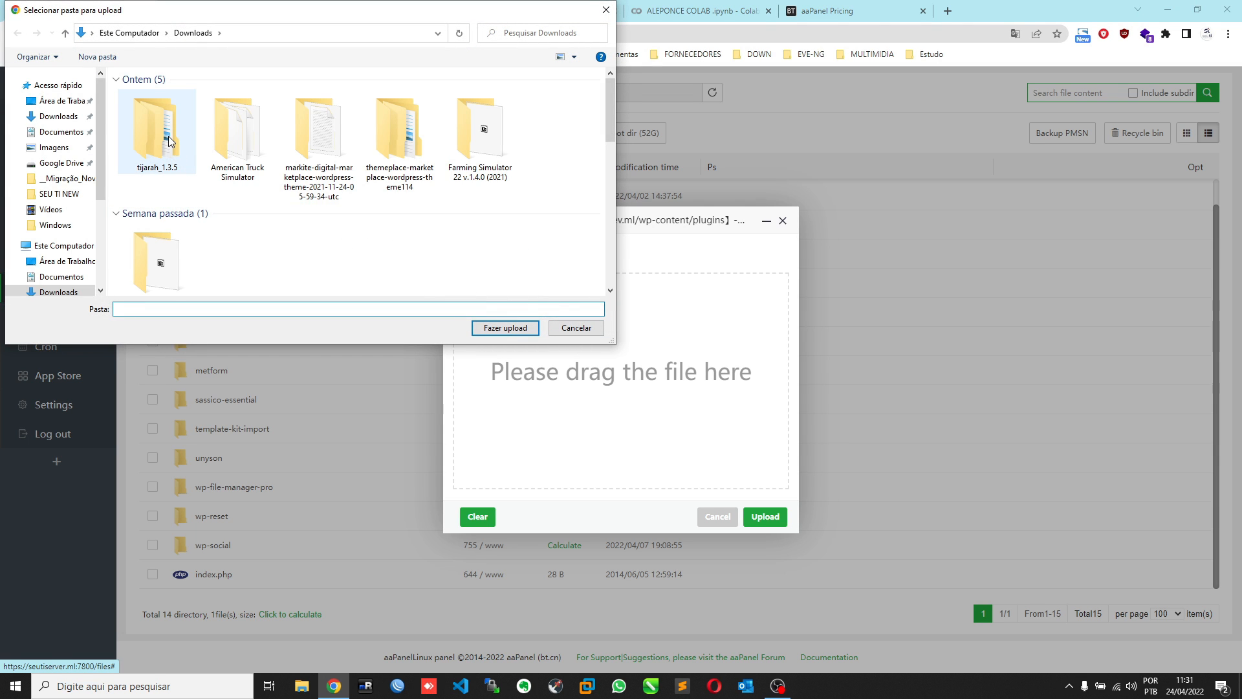
left_click(575, 327)
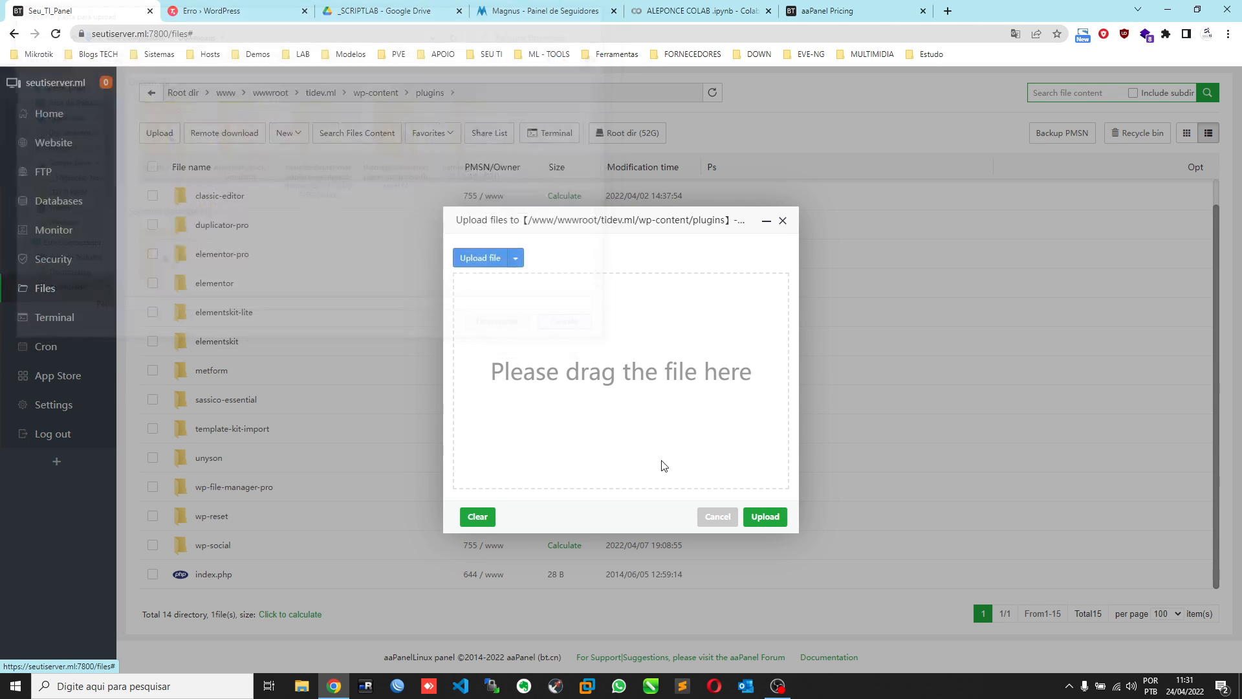
left_click(716, 515)
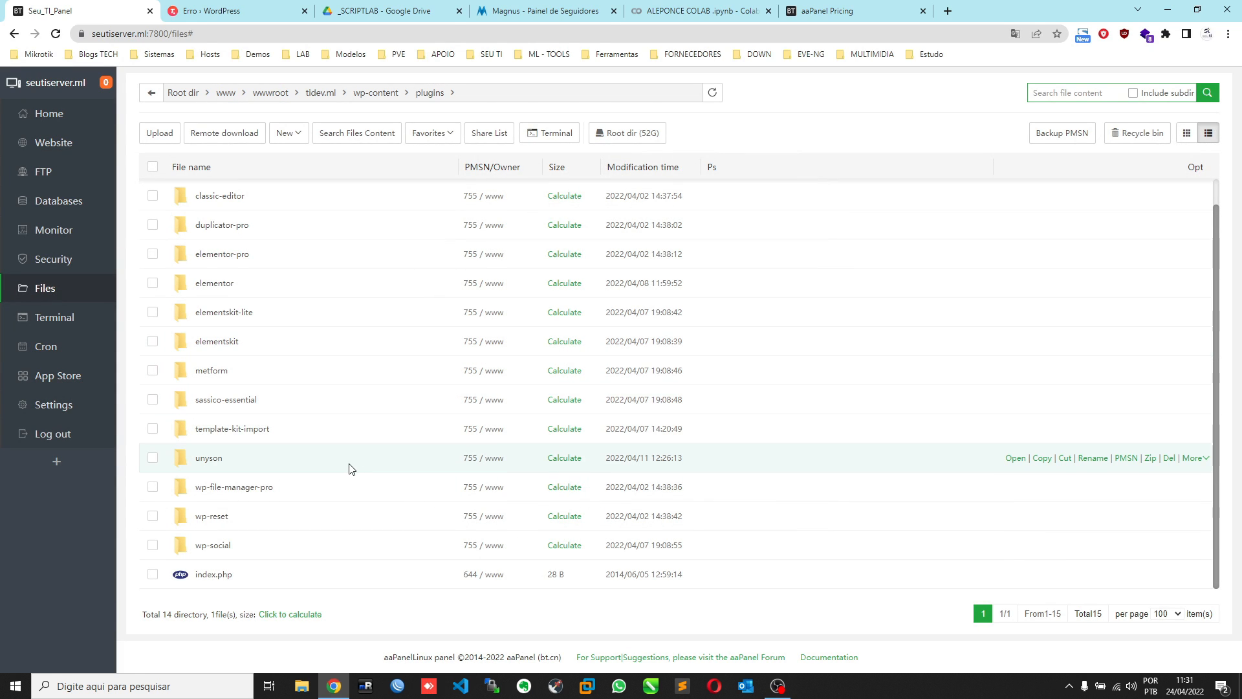
- View the available file actions for index.php in the plugins folder and open it in the online text editor
right_click(213, 574)
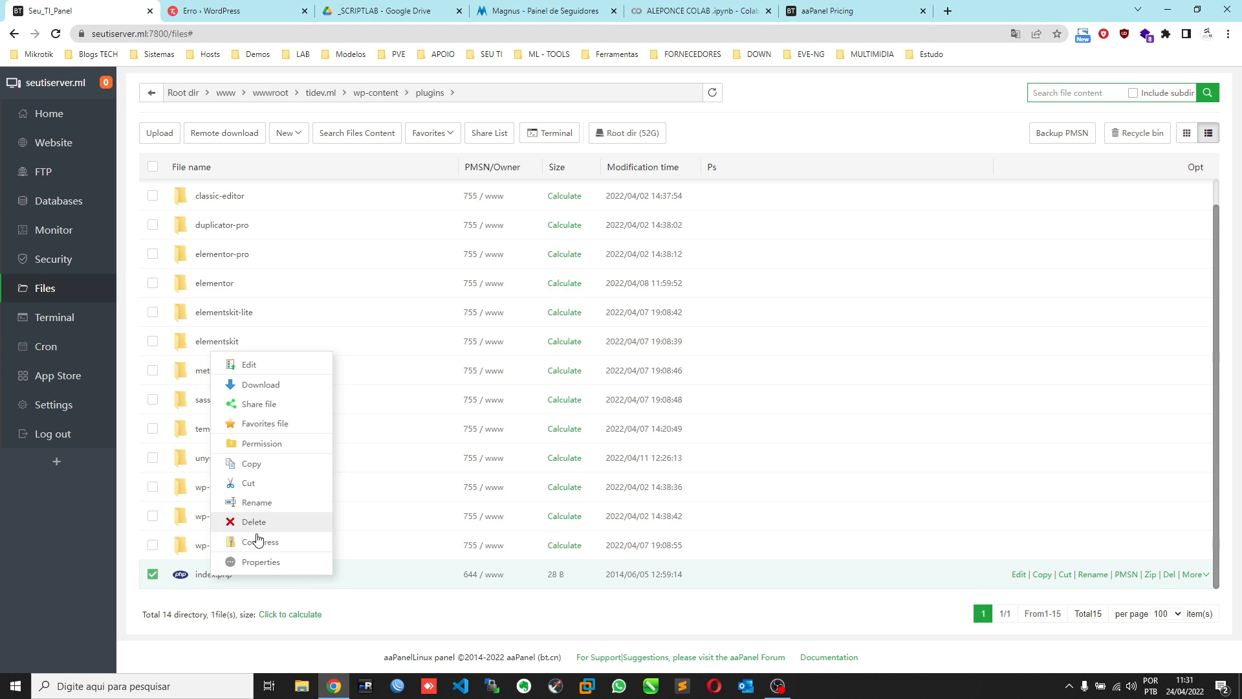
left_click(410, 587)
double_click(410, 587)
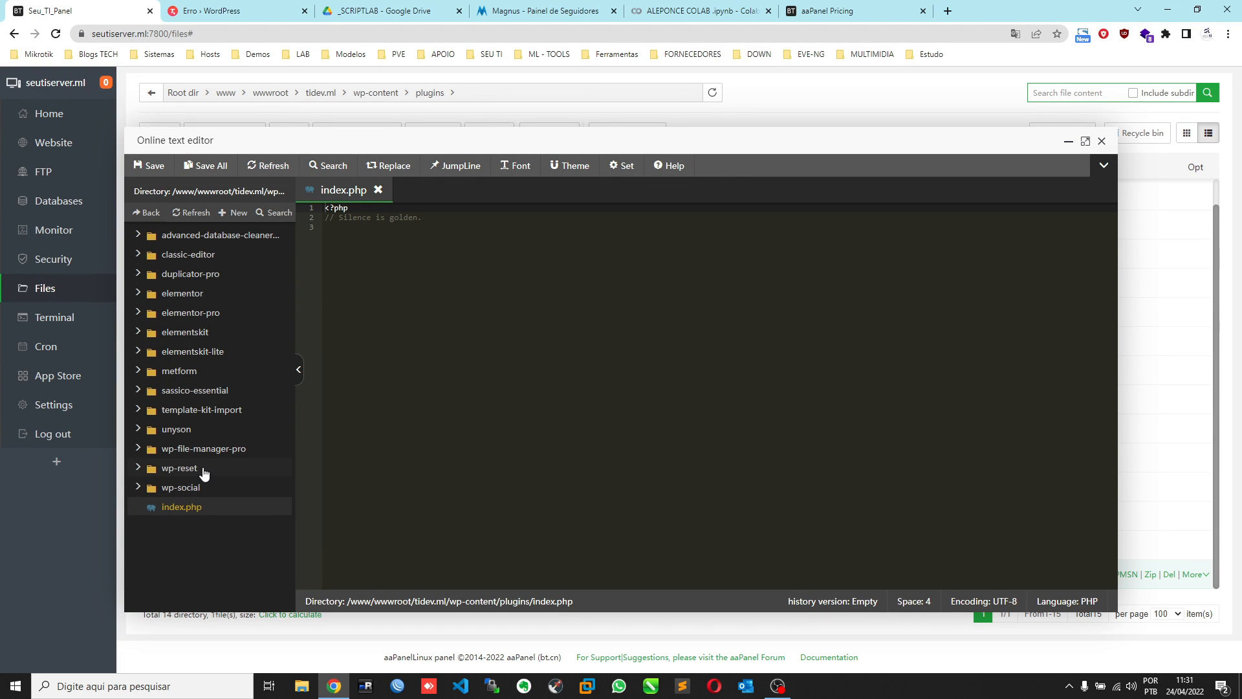
- Expand the wp-reset folder in the editor, open its index.php and wf-licensing.php, and look through the licensing code
left_click(139, 468)
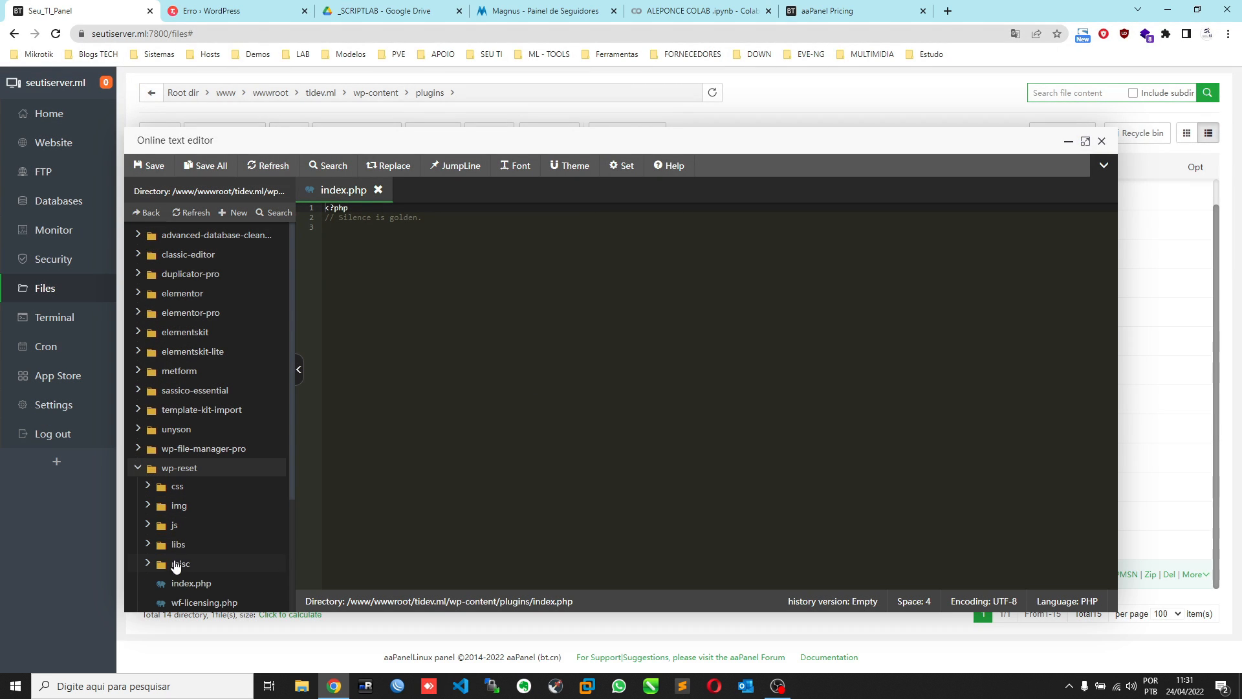
left_click(189, 586)
left_click(199, 604)
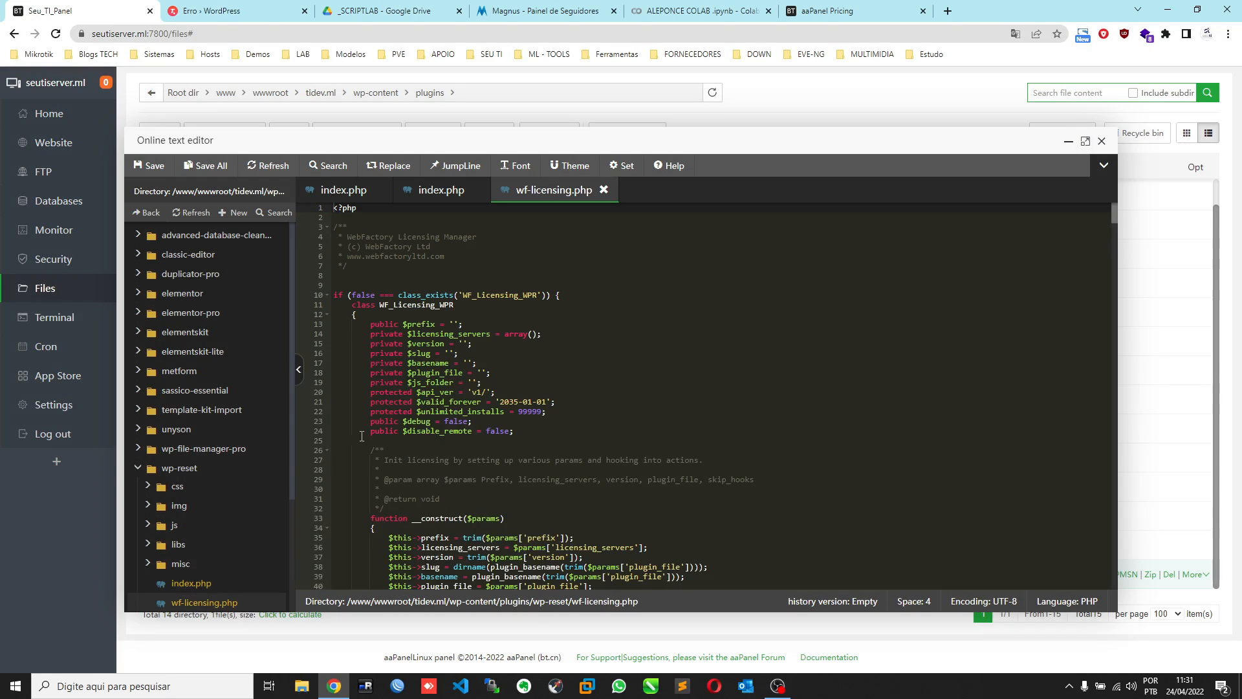
scroll(443, 387, "down", 5)
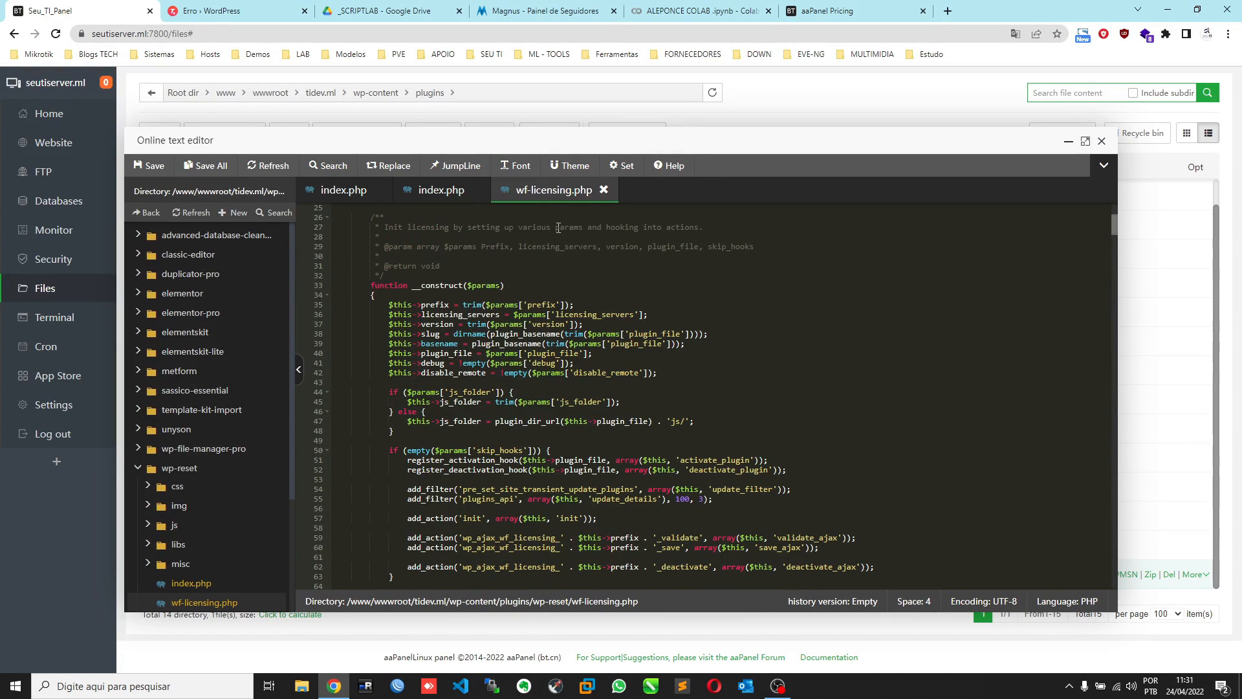
scroll(507, 289, "down", 3)
scroll(453, 291, "down", 4)
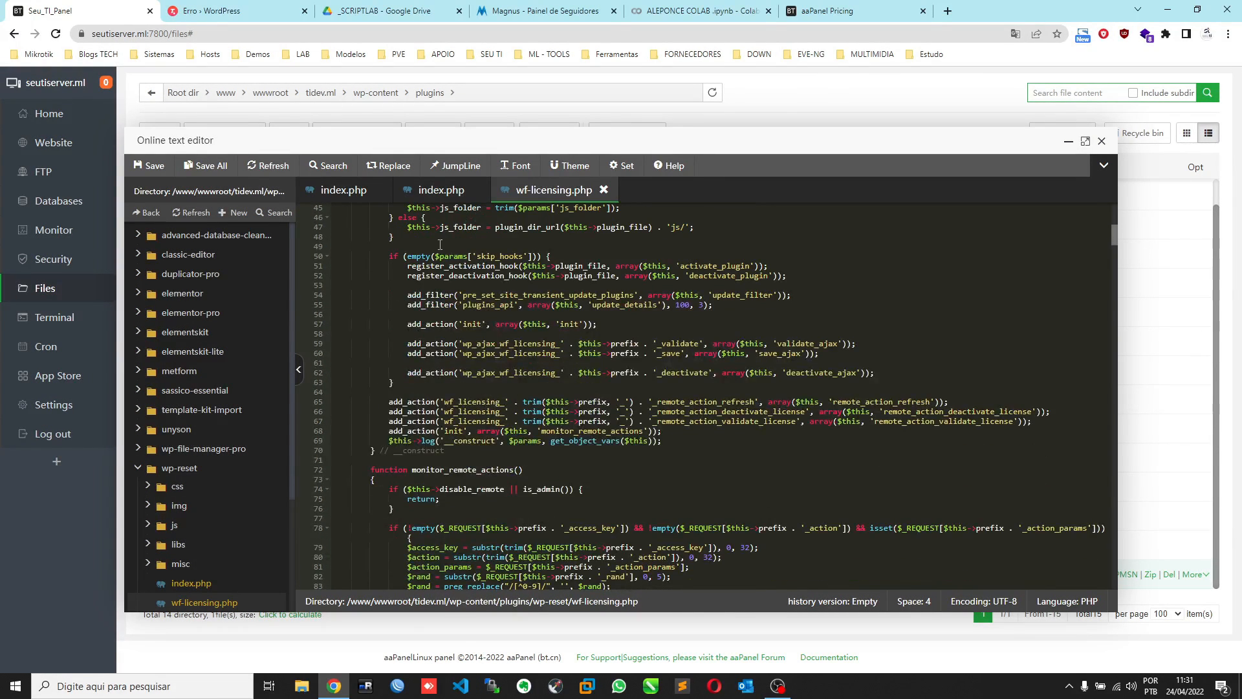
- Close all open files and exit the online text editor to return to the plugins folder listing
left_click(378, 189)
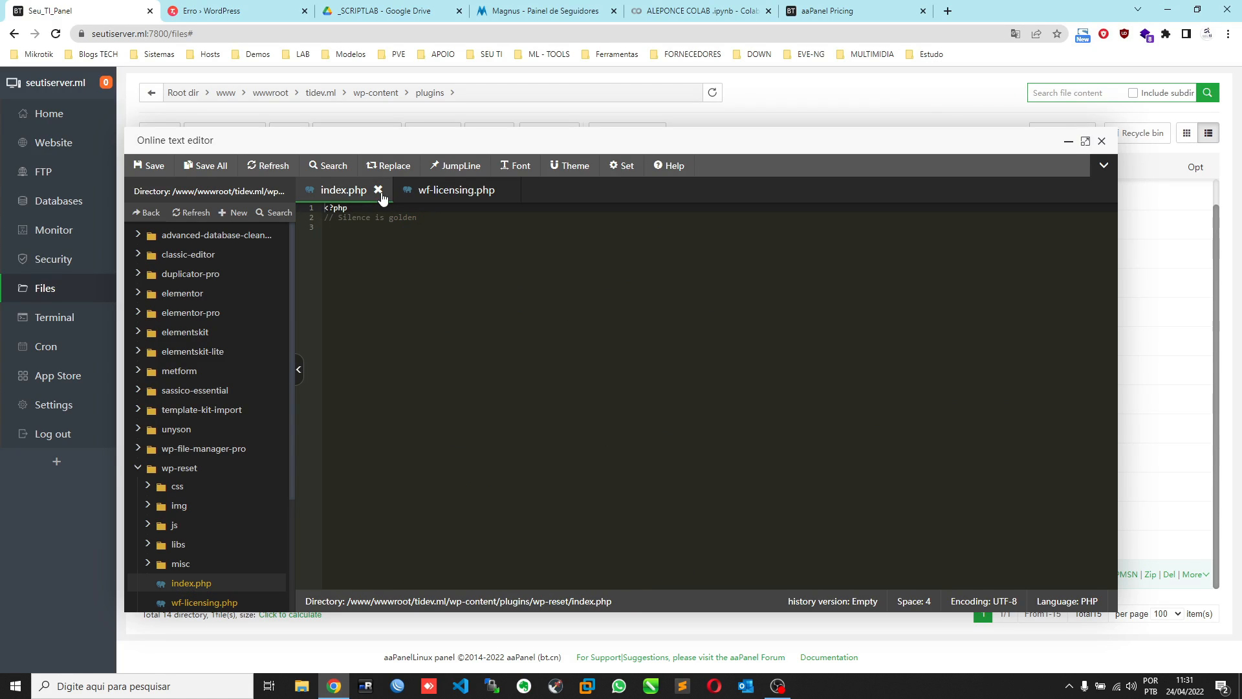
left_click(378, 190)
left_click(407, 191)
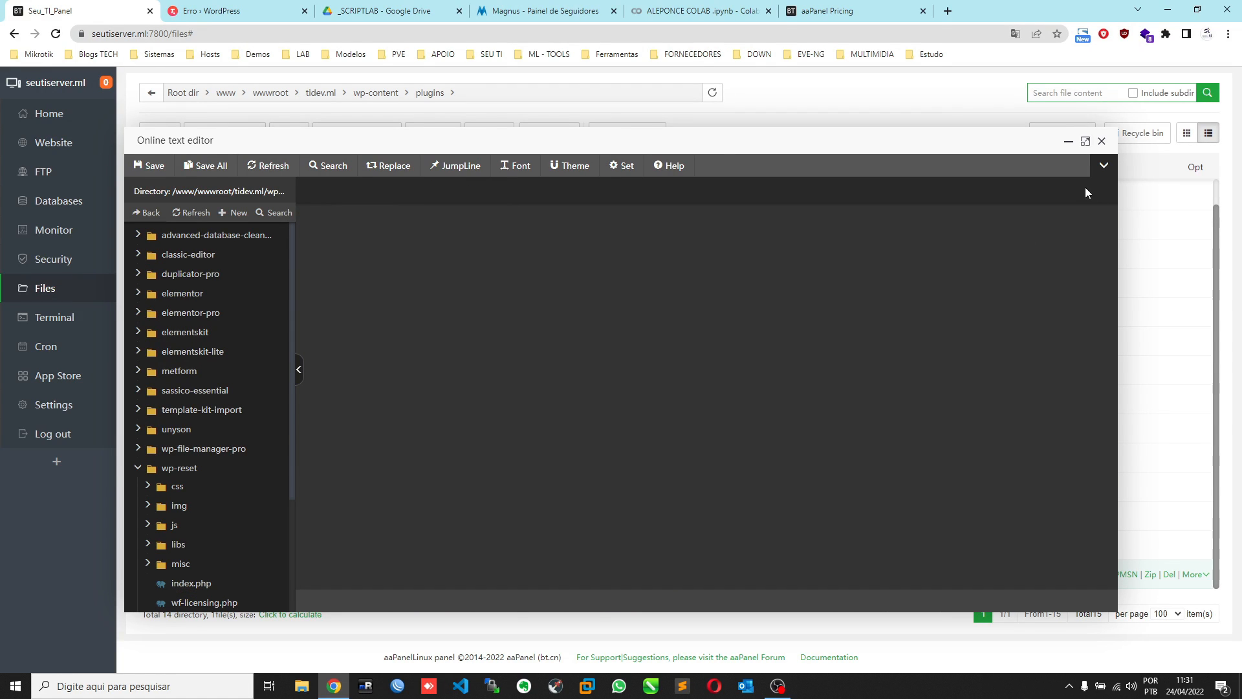
left_click(1102, 140)
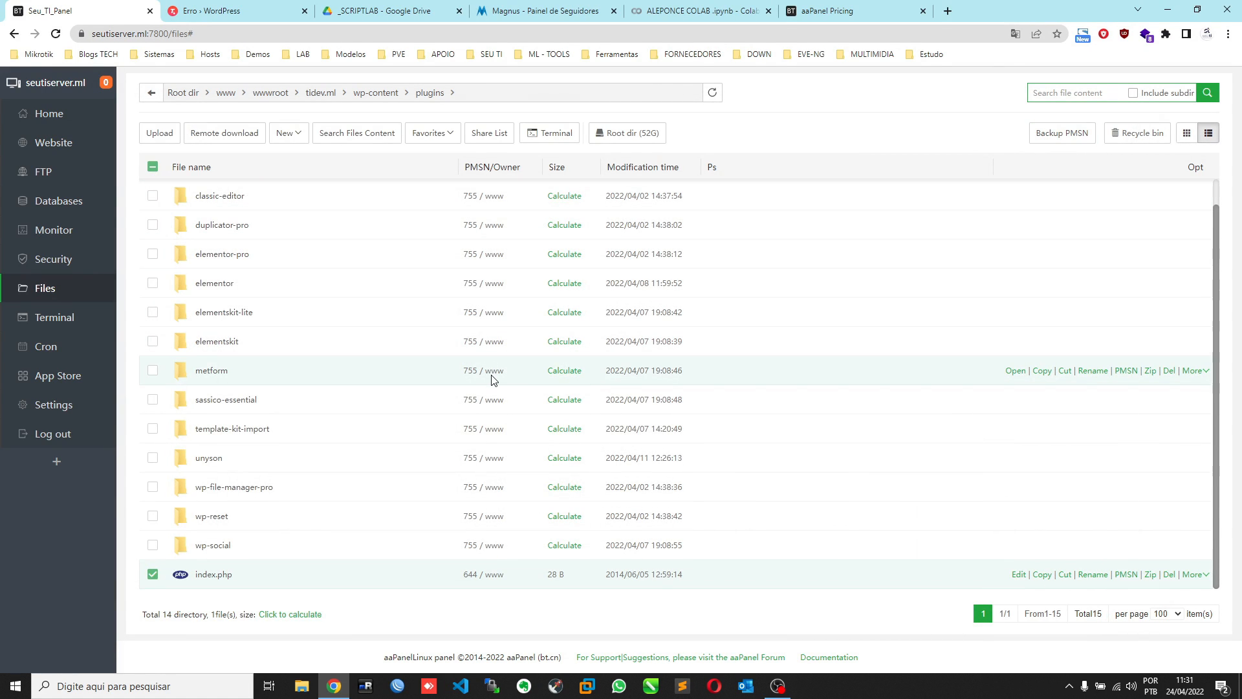
scroll(341, 231, "up", 1)
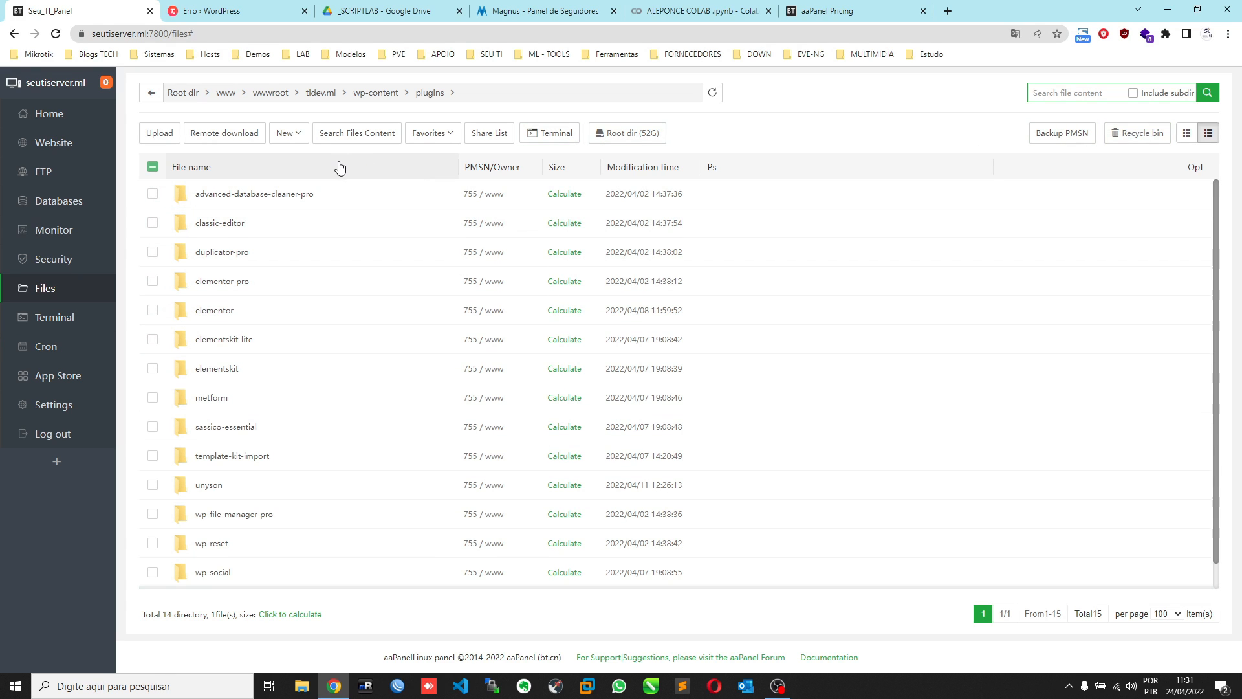
- Open a terminal in the plugins folder, run cd to go to the home directory, and send an interrupt
left_click(557, 137)
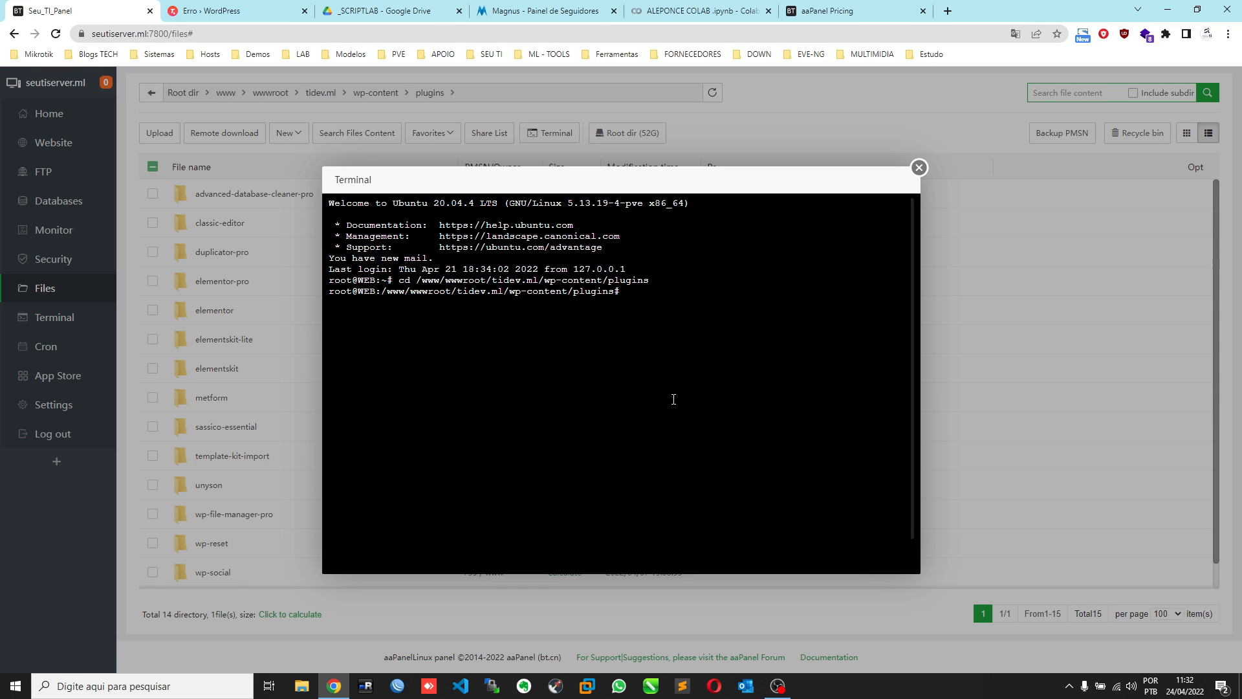
type("cd")
key("Return")
left_click_drag(383, 291, 616, 290)
key("ctrl+c")
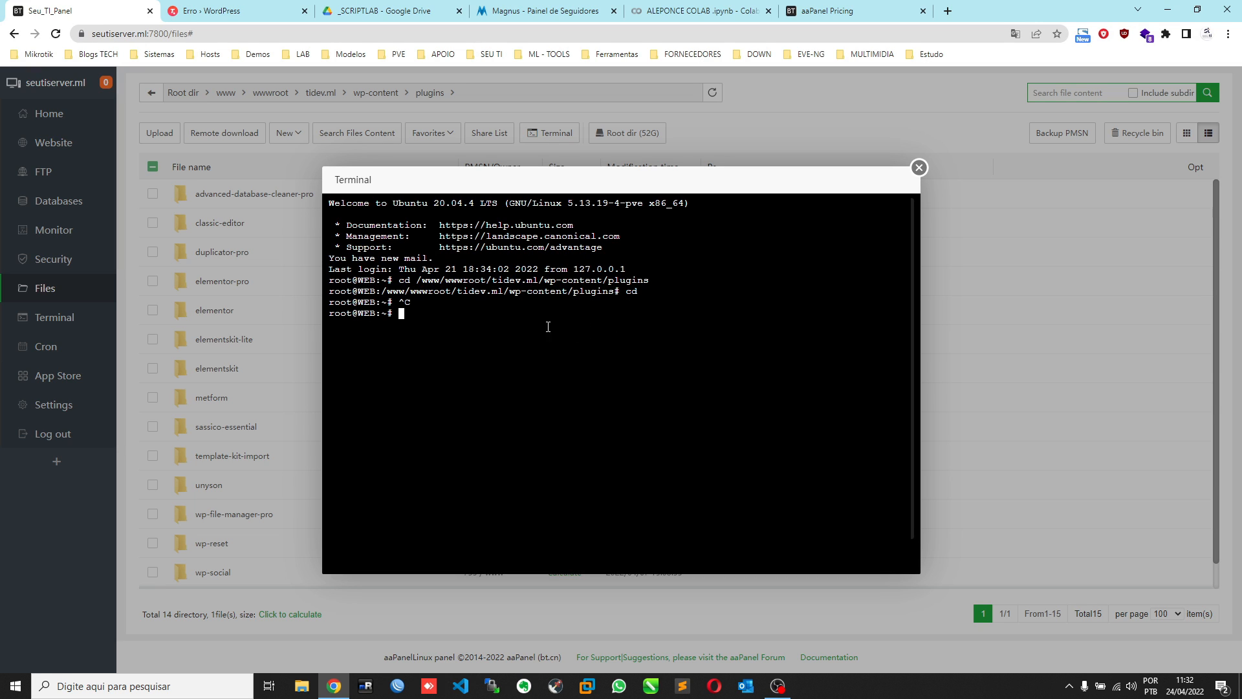
- Enter cd at the terminal prompt without running it, and close the SSH session
type("cd")
right_click(524, 326)
left_click(581, 425)
left_click(920, 168)
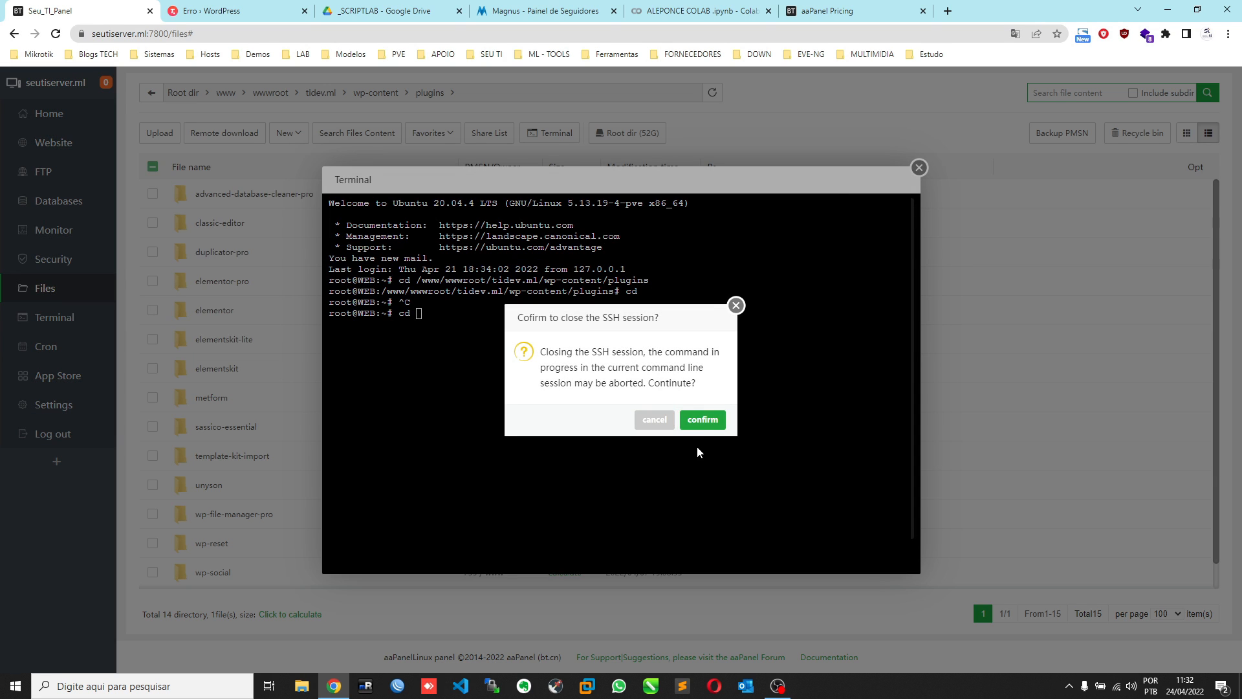
left_click(700, 421)
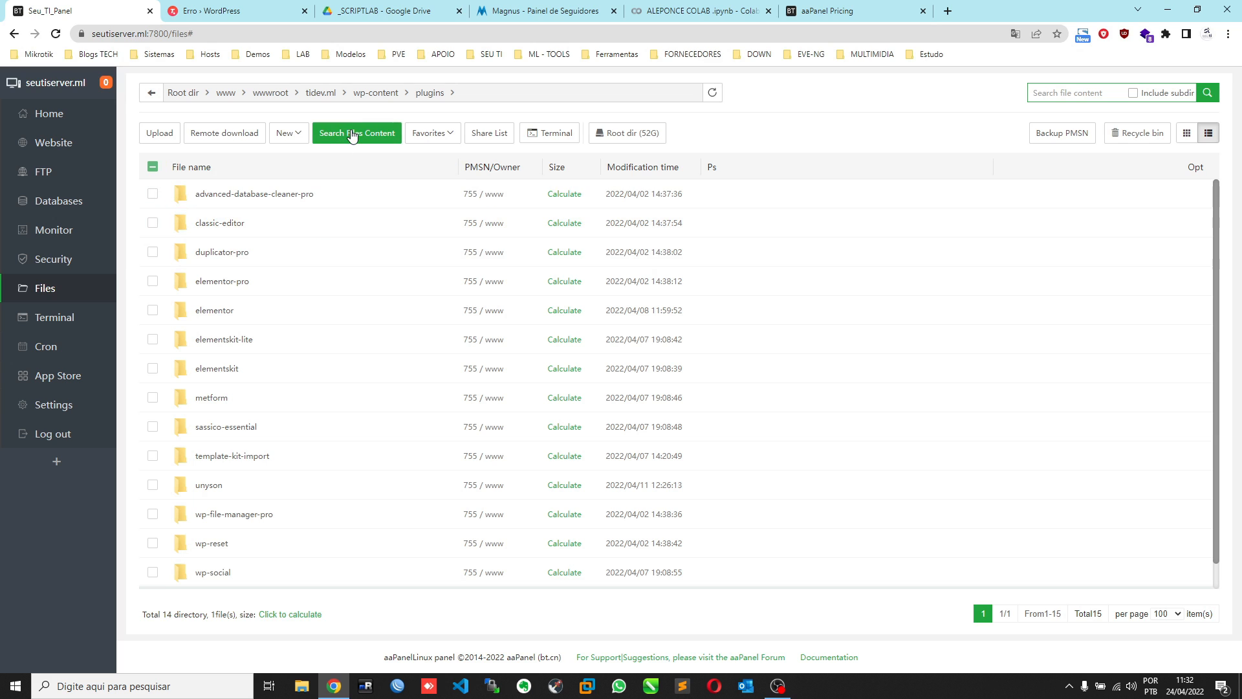
- View the file content search options for the plugins folder, close them, and open the server's Terminal page
left_click(343, 133)
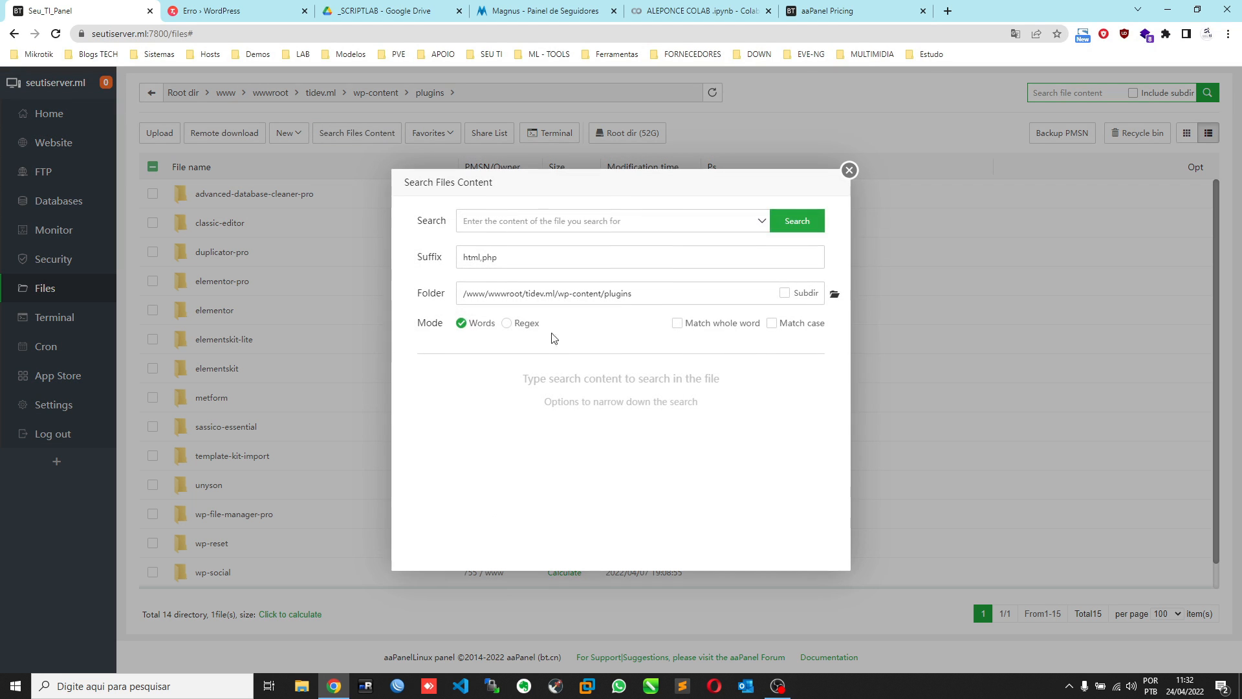
left_click(850, 169)
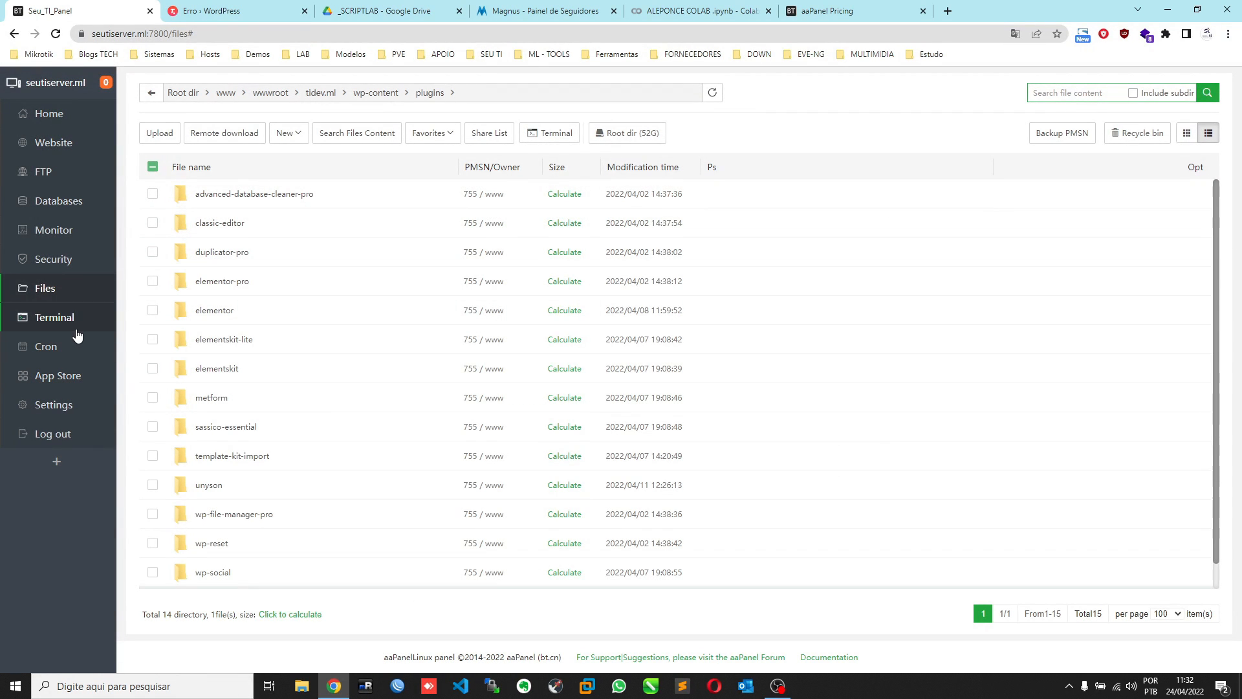
left_click(57, 319)
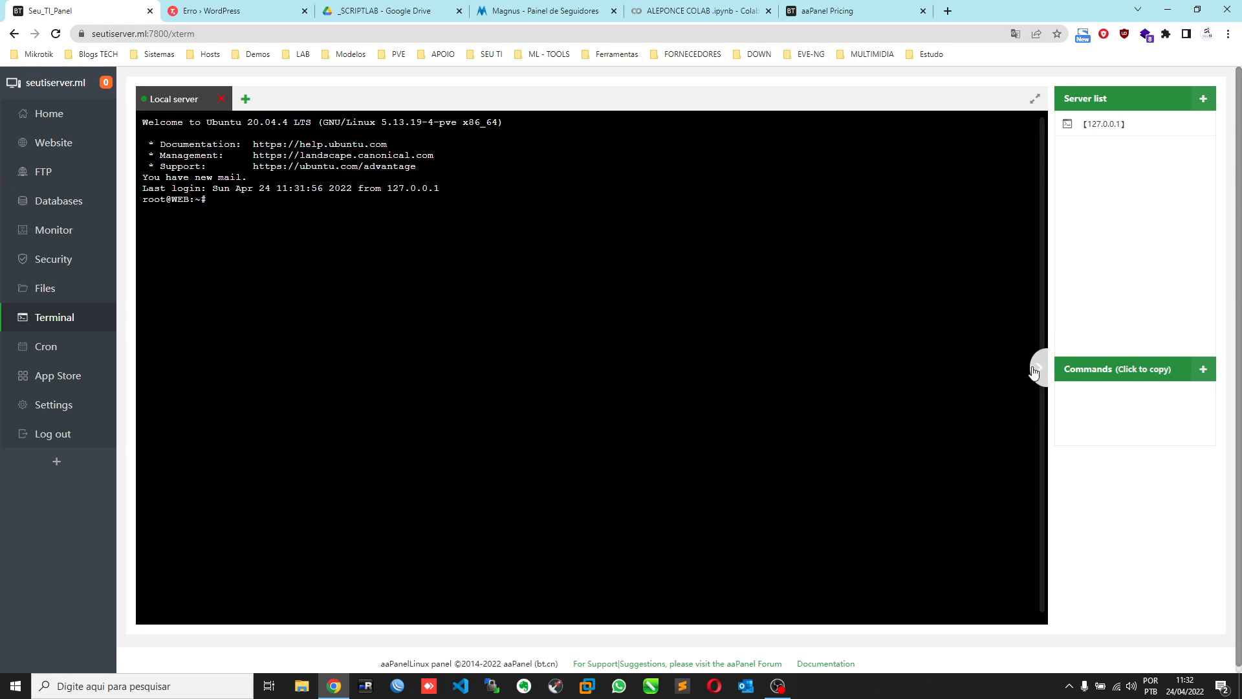
- Open the Cron page and look at the task forms for Backup Site, Free RAM and Access URL
left_click(60, 353)
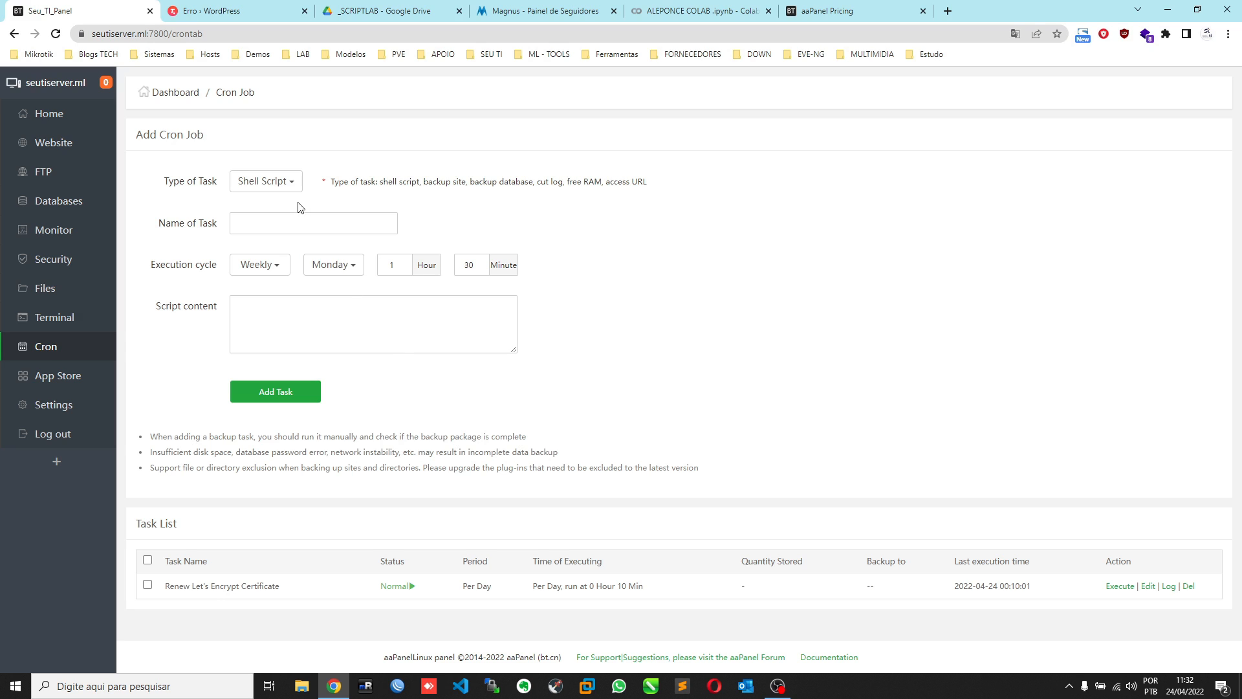
left_click(291, 183)
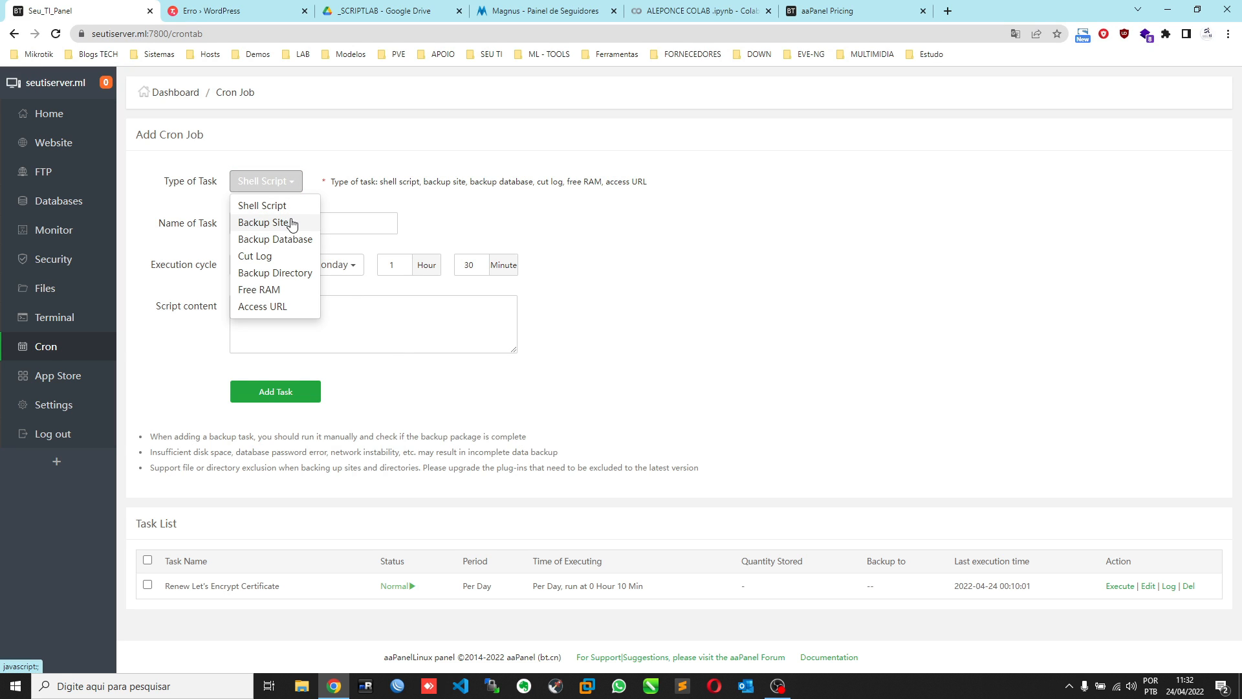
left_click(280, 223)
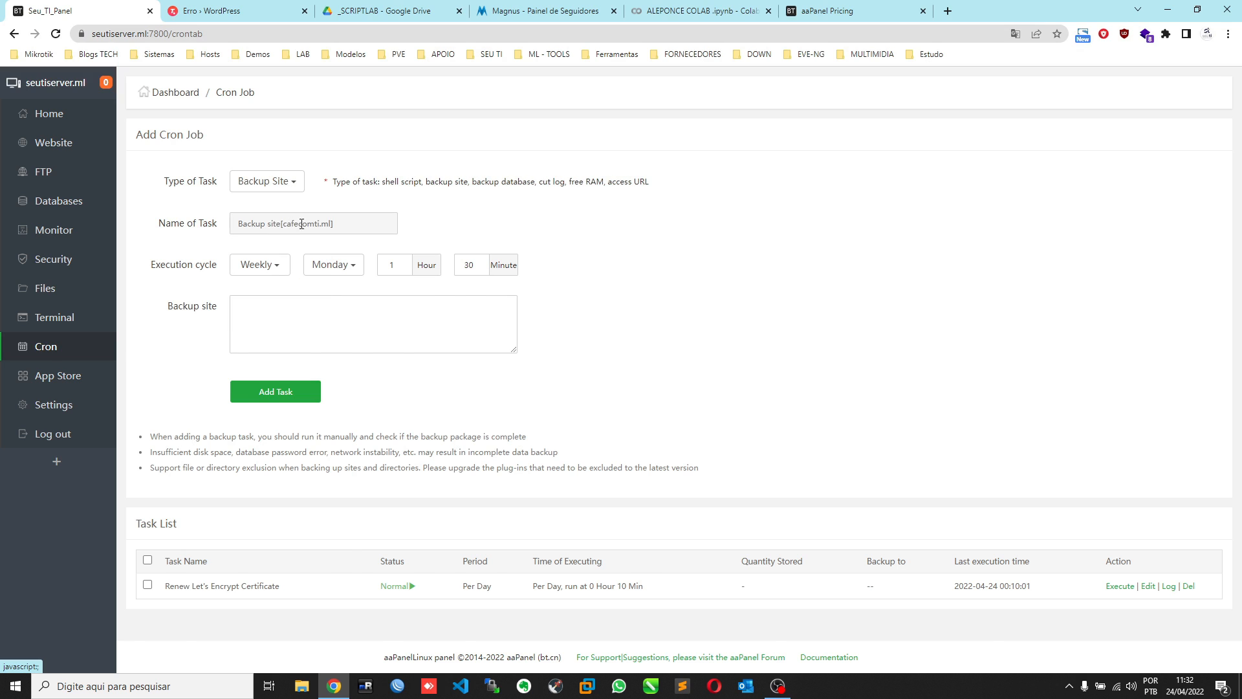
left_click(285, 182)
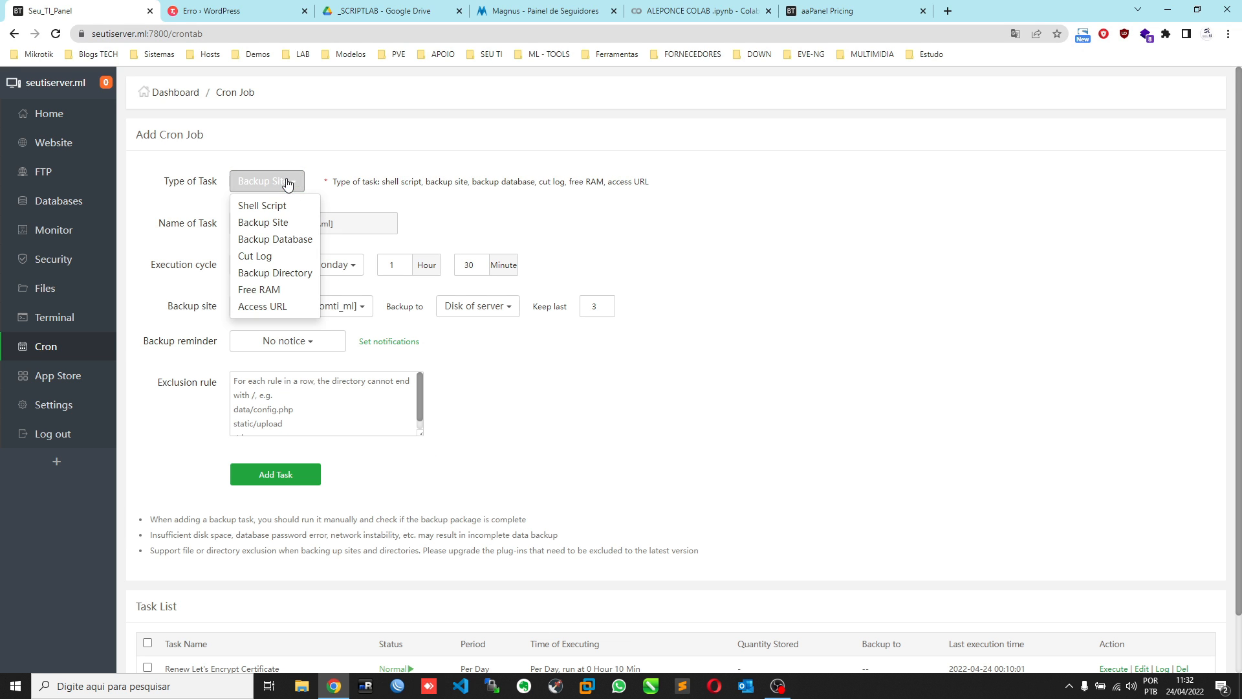
left_click(285, 289)
left_click(263, 182)
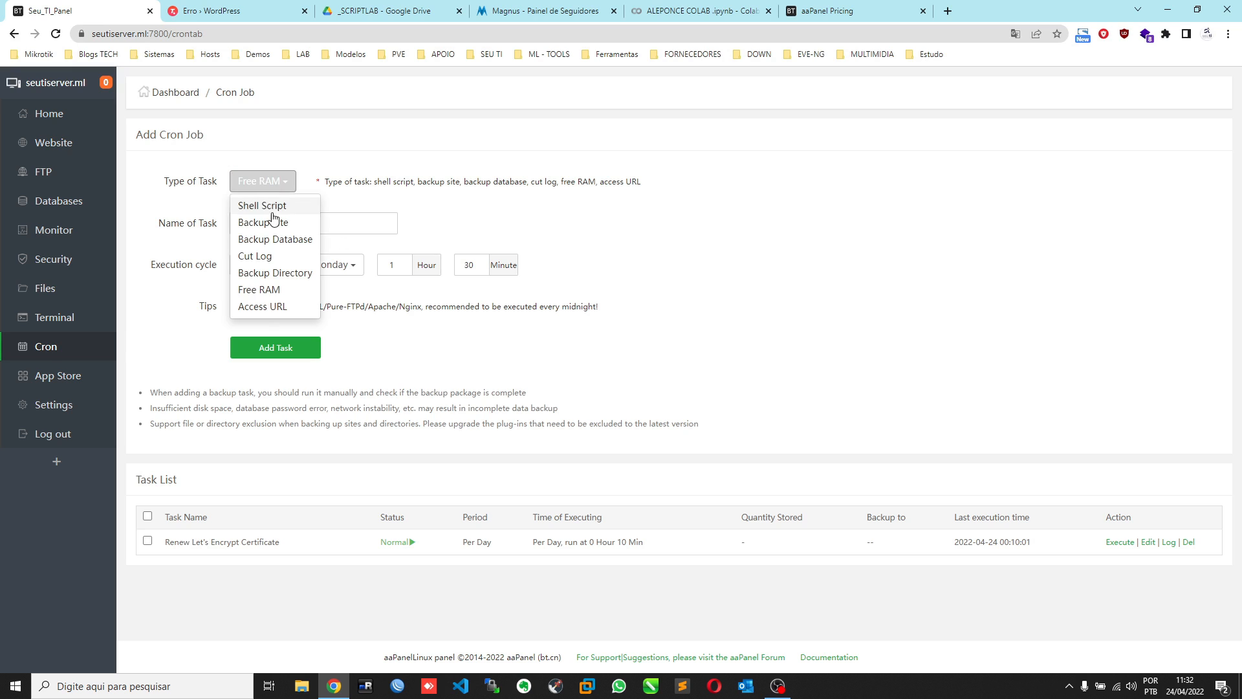
left_click(262, 306)
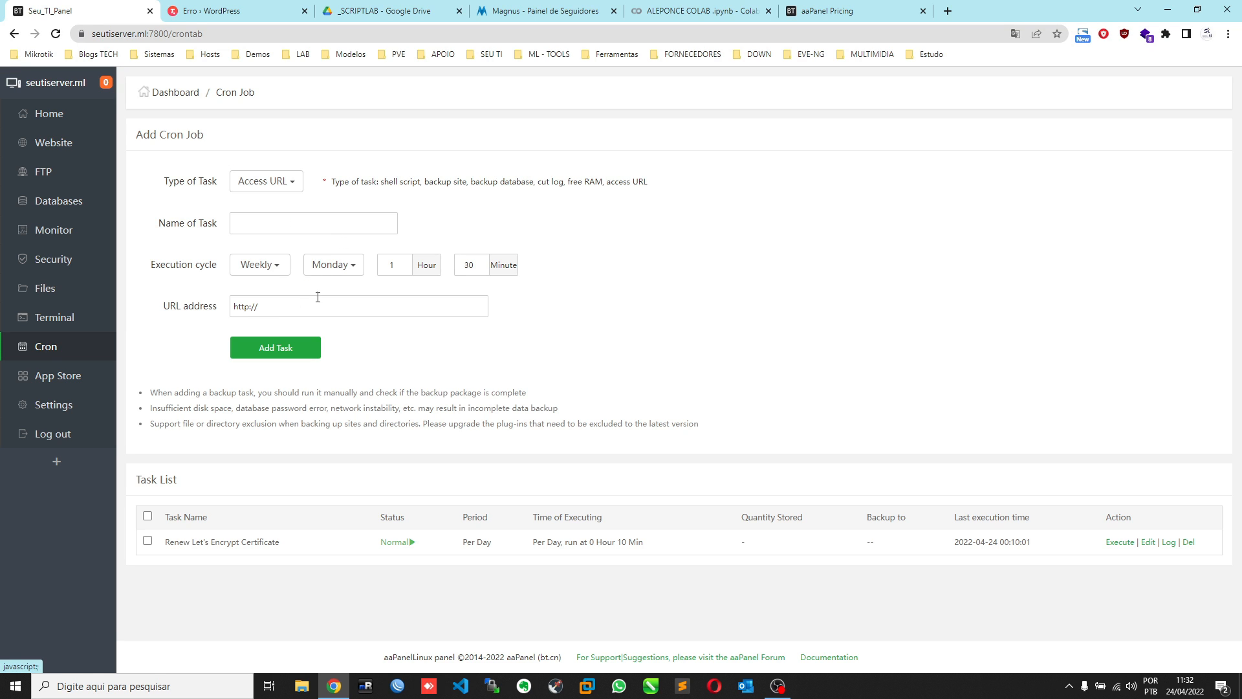
- Look at the Backup Database and Cut Log cron task forms, and return the task type to Shell Script with its script content field active
left_click(294, 185)
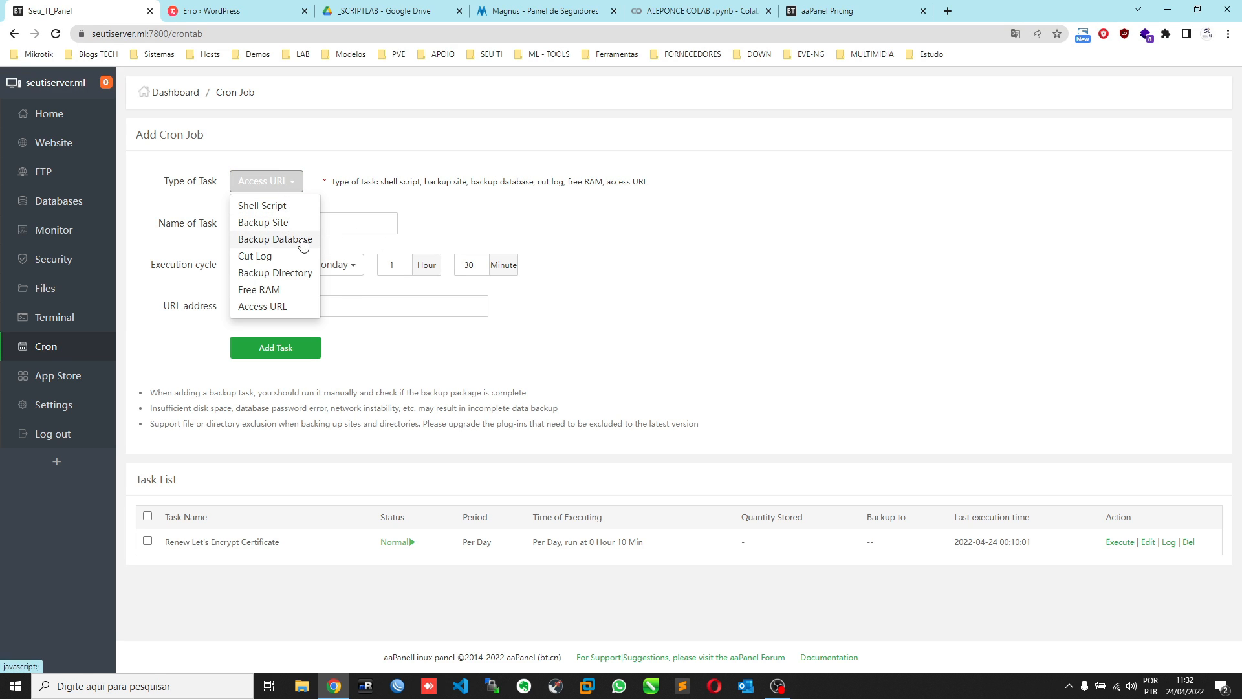
left_click(298, 239)
left_click(304, 183)
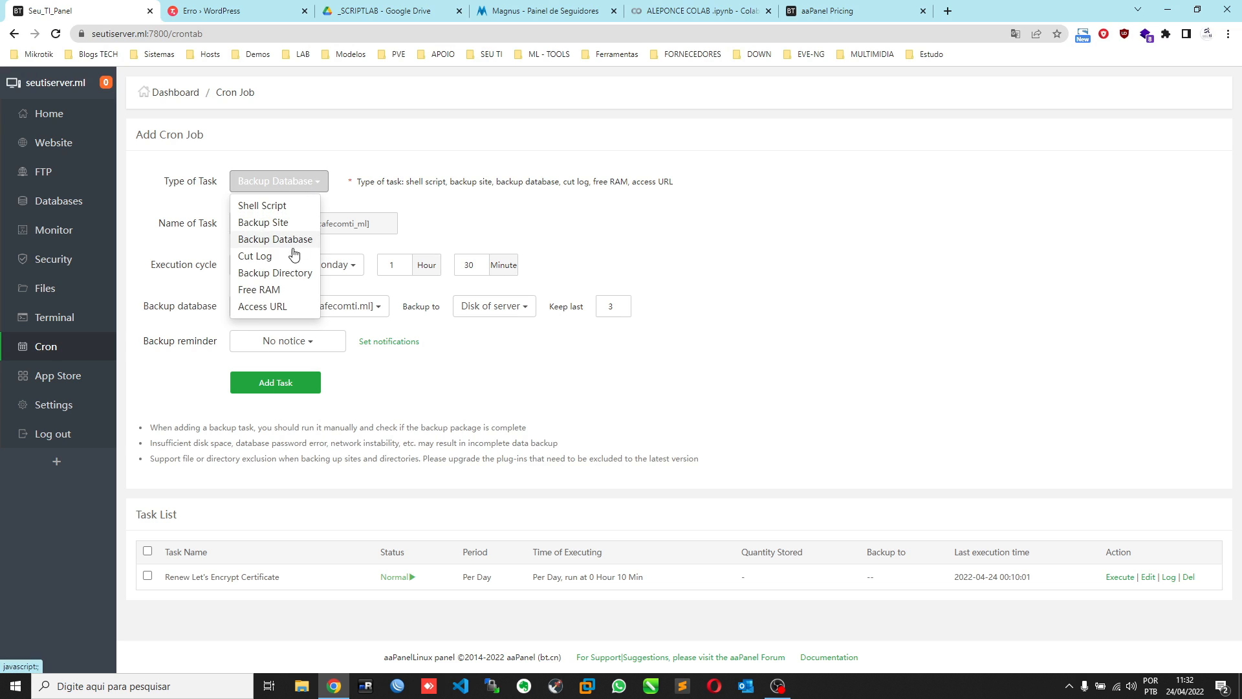
left_click(283, 256)
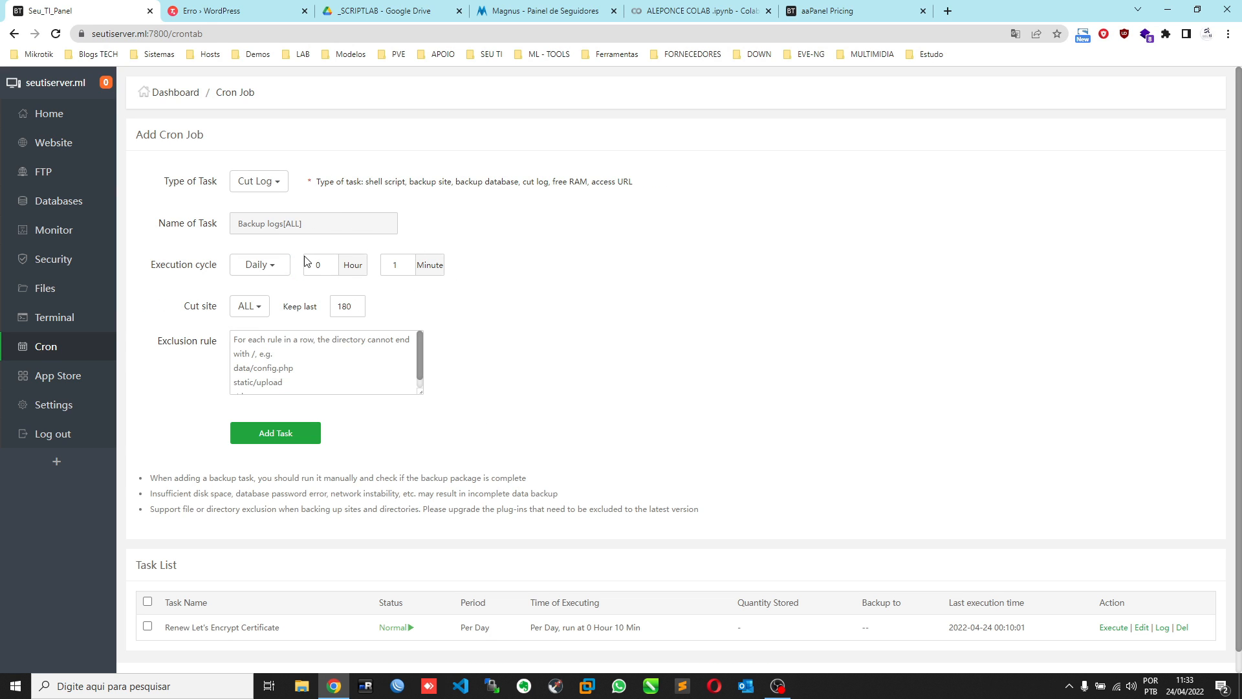
left_click(278, 182)
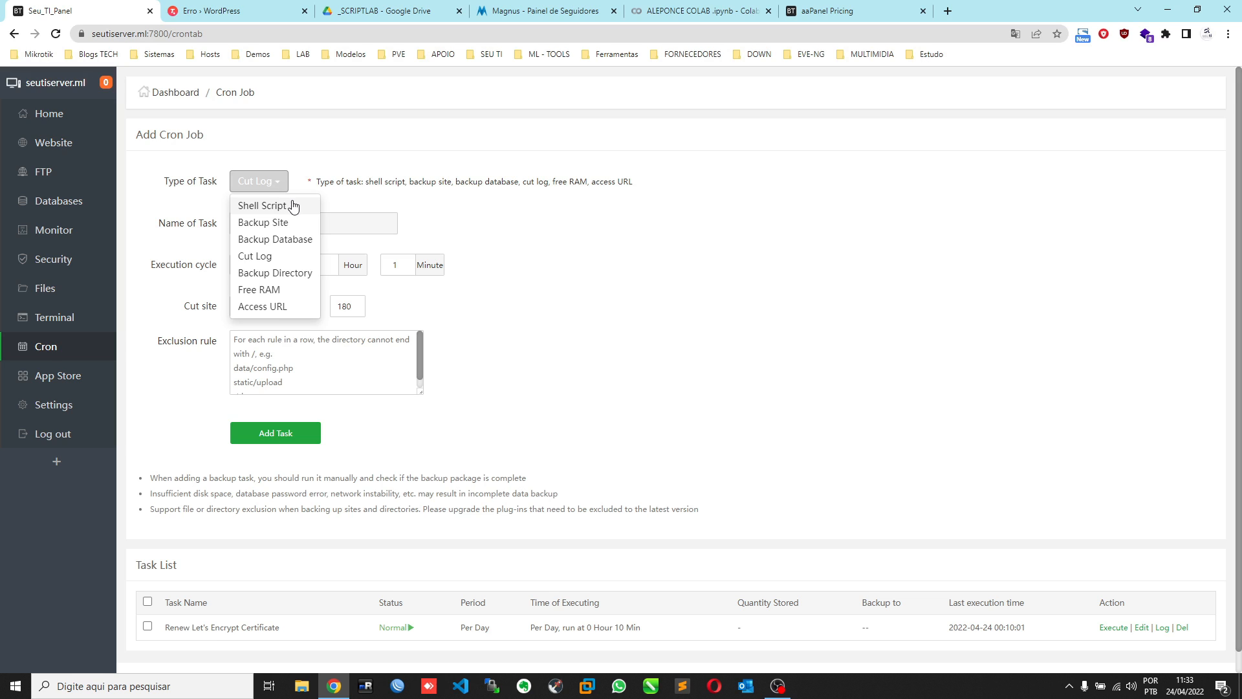
left_click(289, 206)
left_click(350, 323)
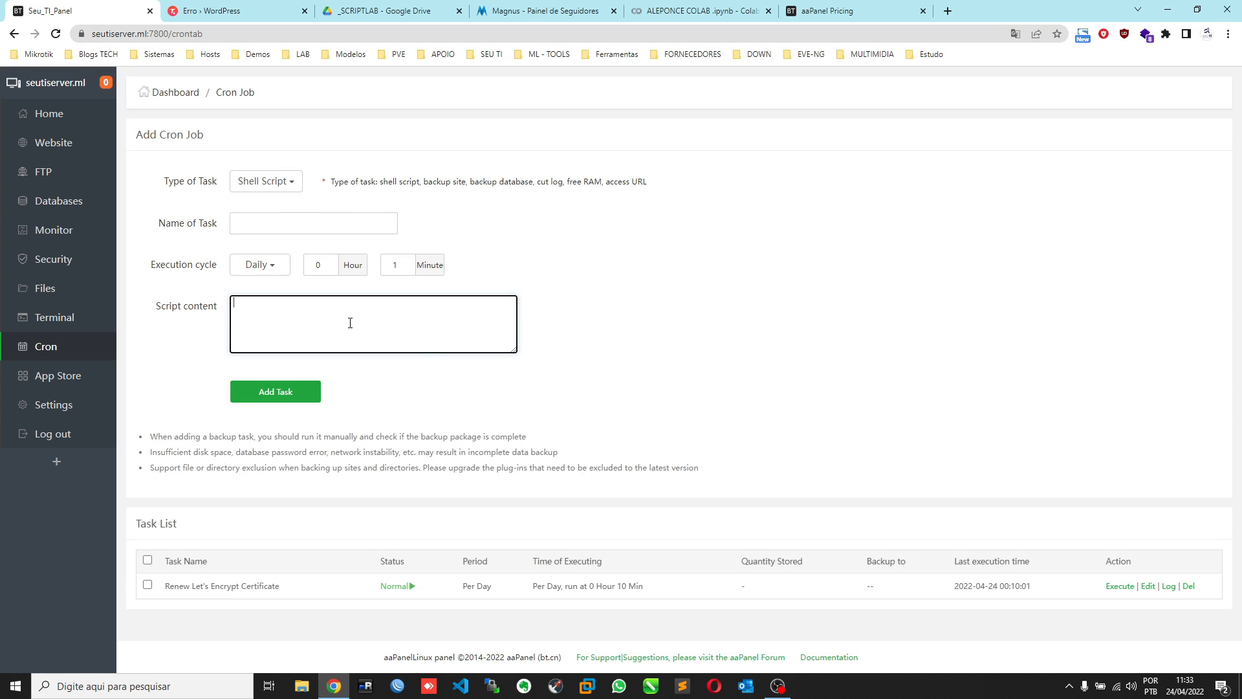
- Open the App Store and look through the first page of available software
left_click(58, 387)
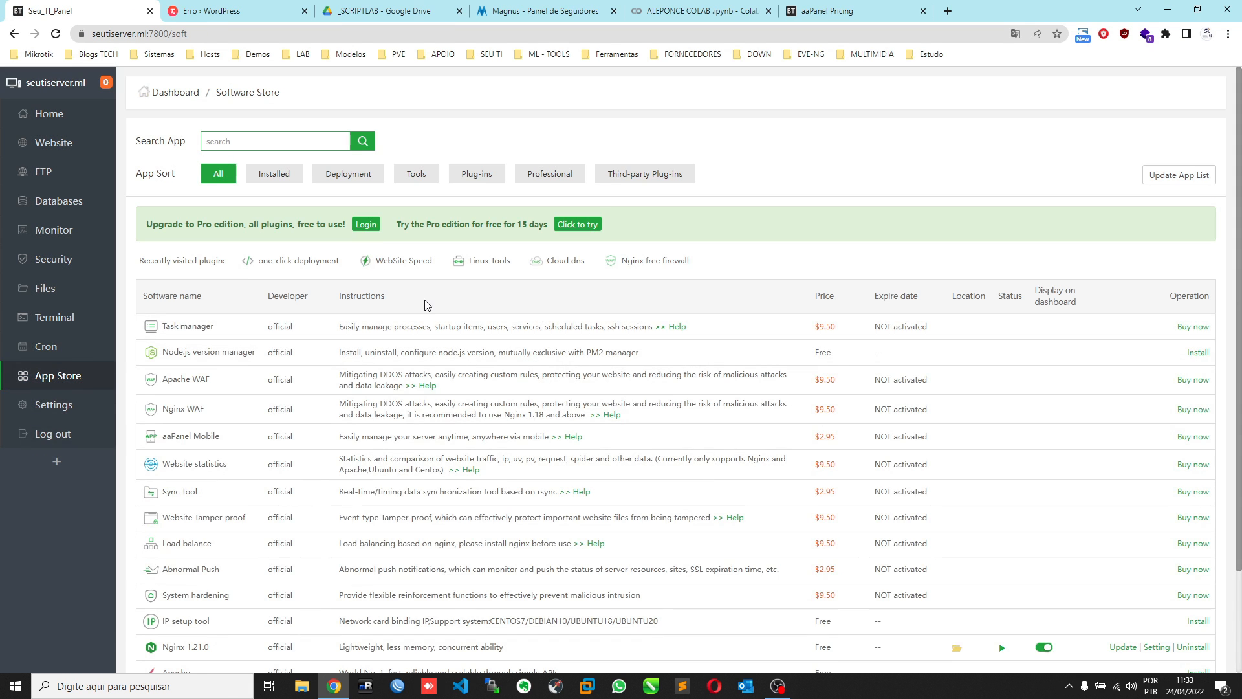
scroll(588, 382, "down", 1)
scroll(588, 381, "down", 1)
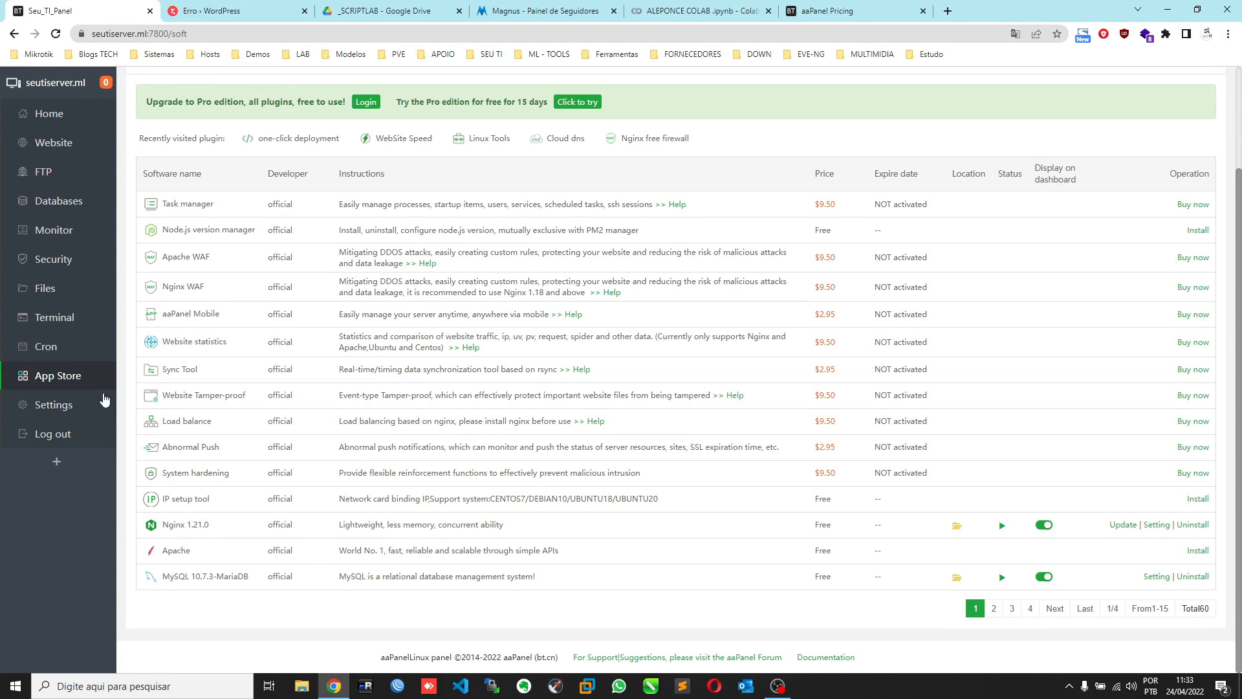
- Open the panel settings and check the browser's connection security information for the panel address
left_click(27, 402)
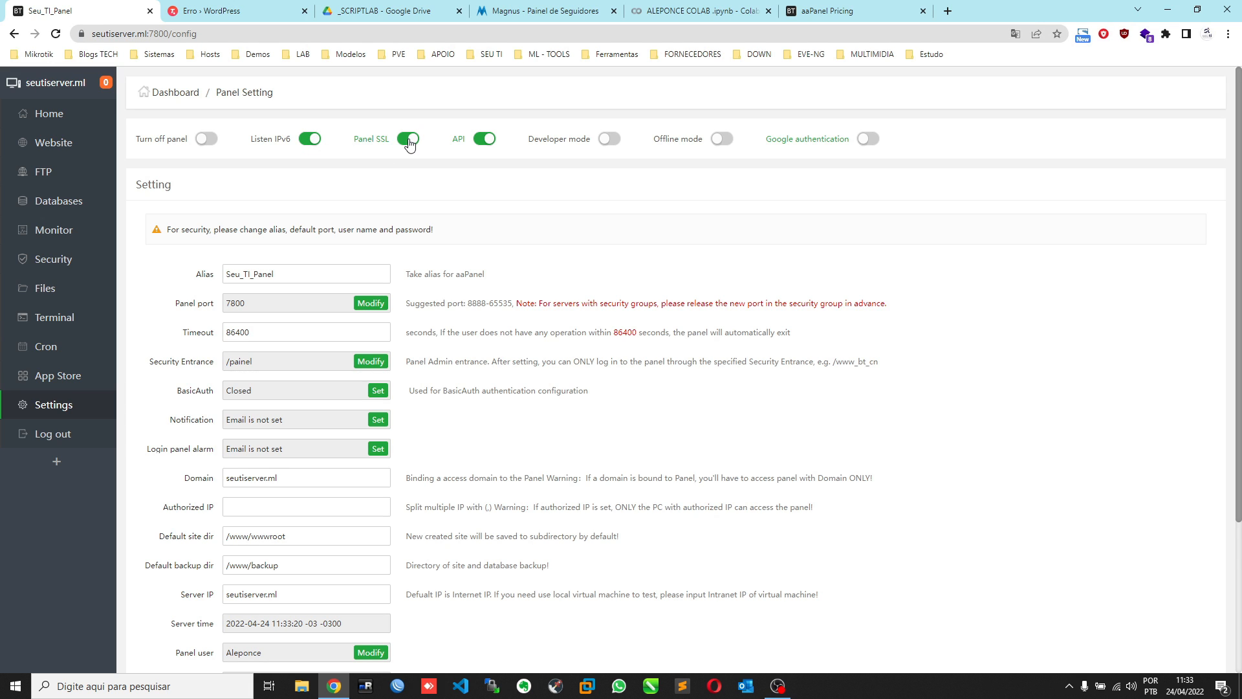
left_click(82, 36)
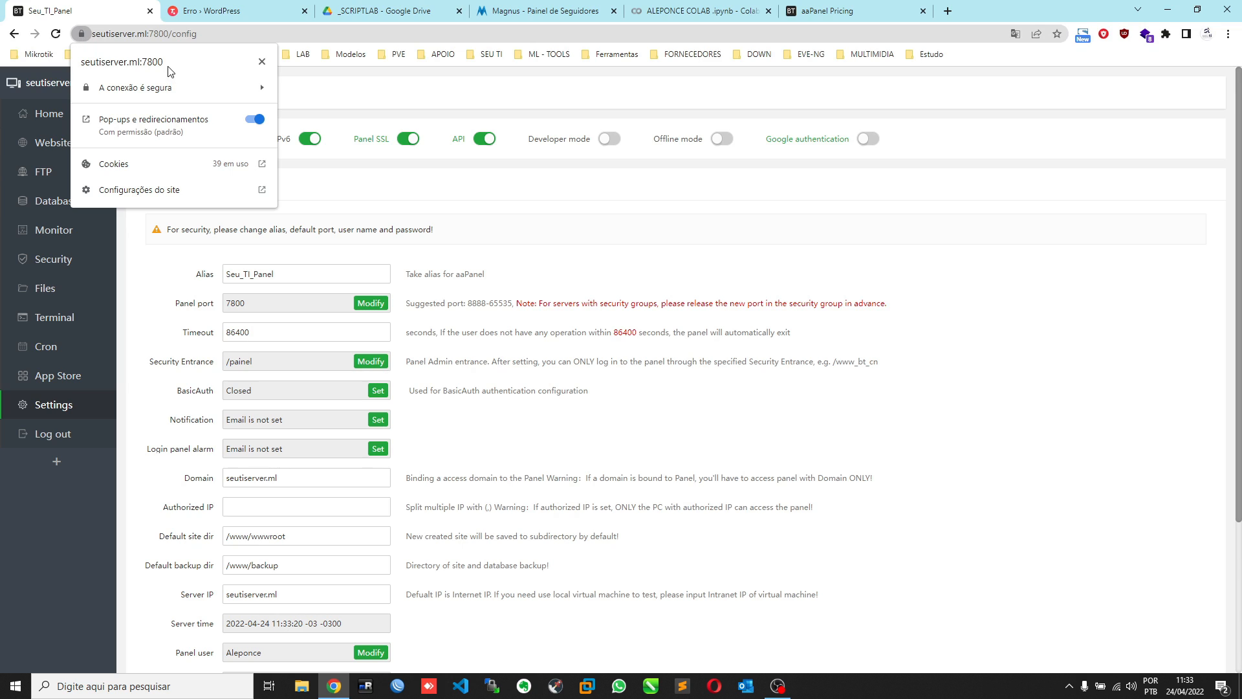
left_click(500, 187)
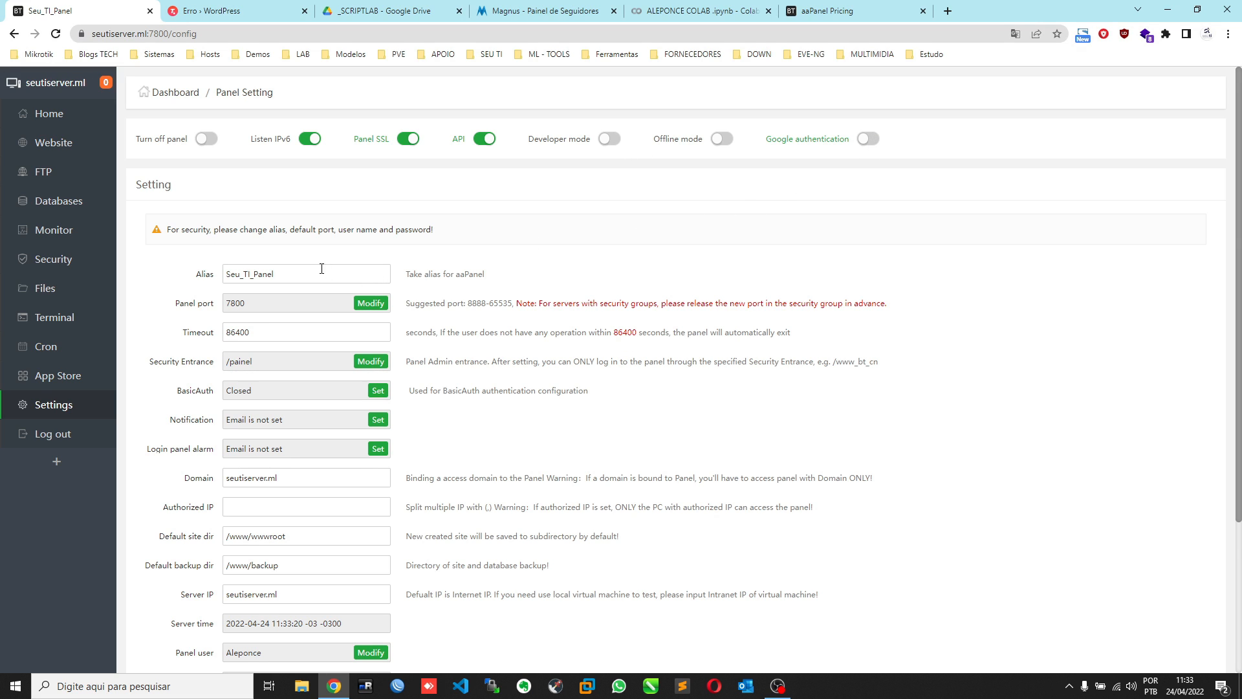
- Review the panel's security entrance, domain, default site directory, default backup directory and server IP settings
scroll(309, 268, "down", 2)
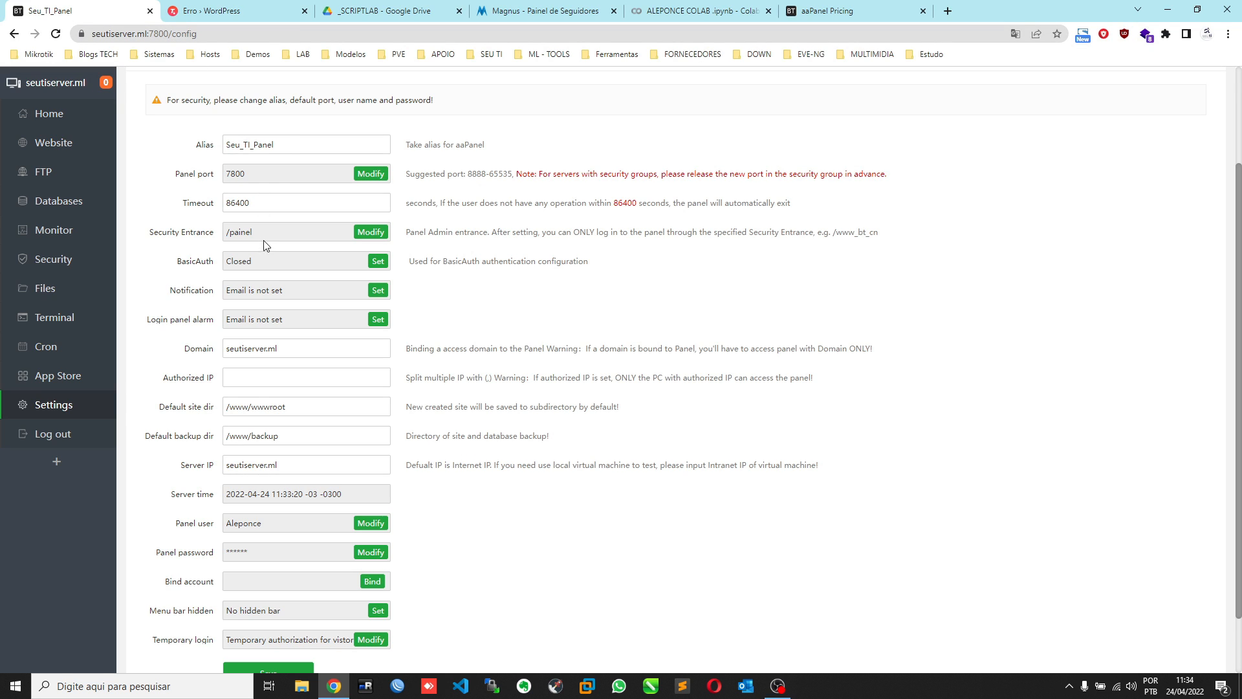
left_click_drag(262, 235, 235, 233)
left_click(312, 347)
scroll(356, 369, "down", 1)
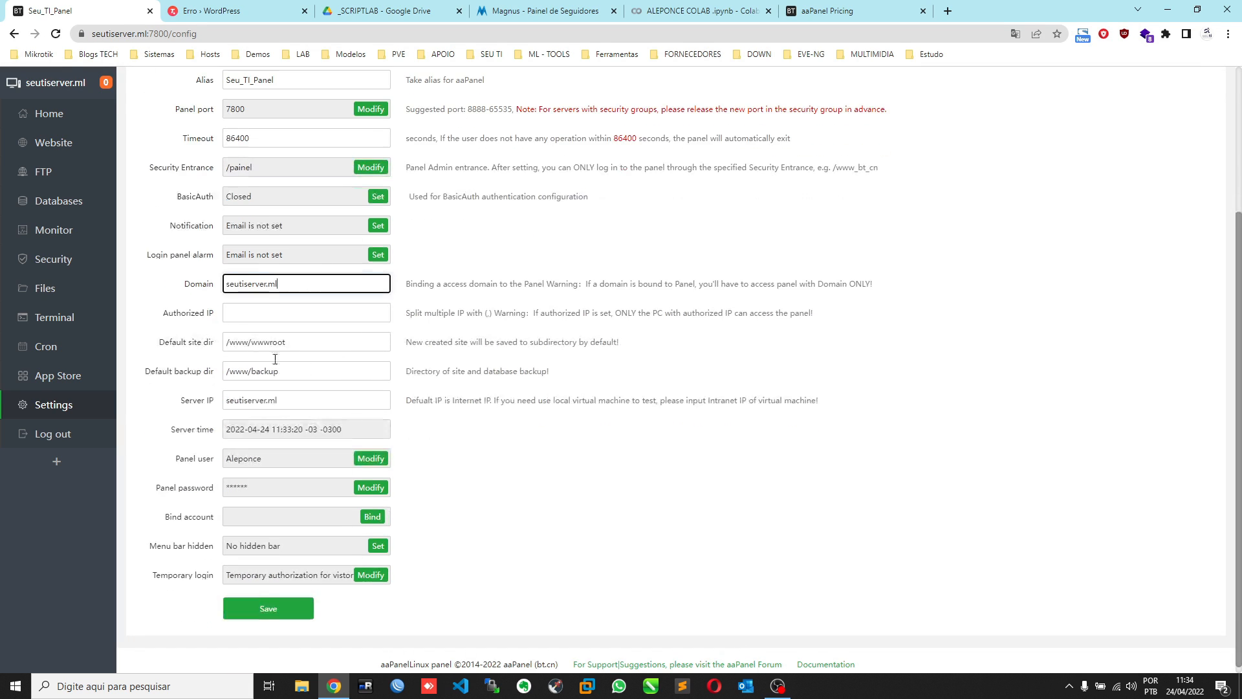
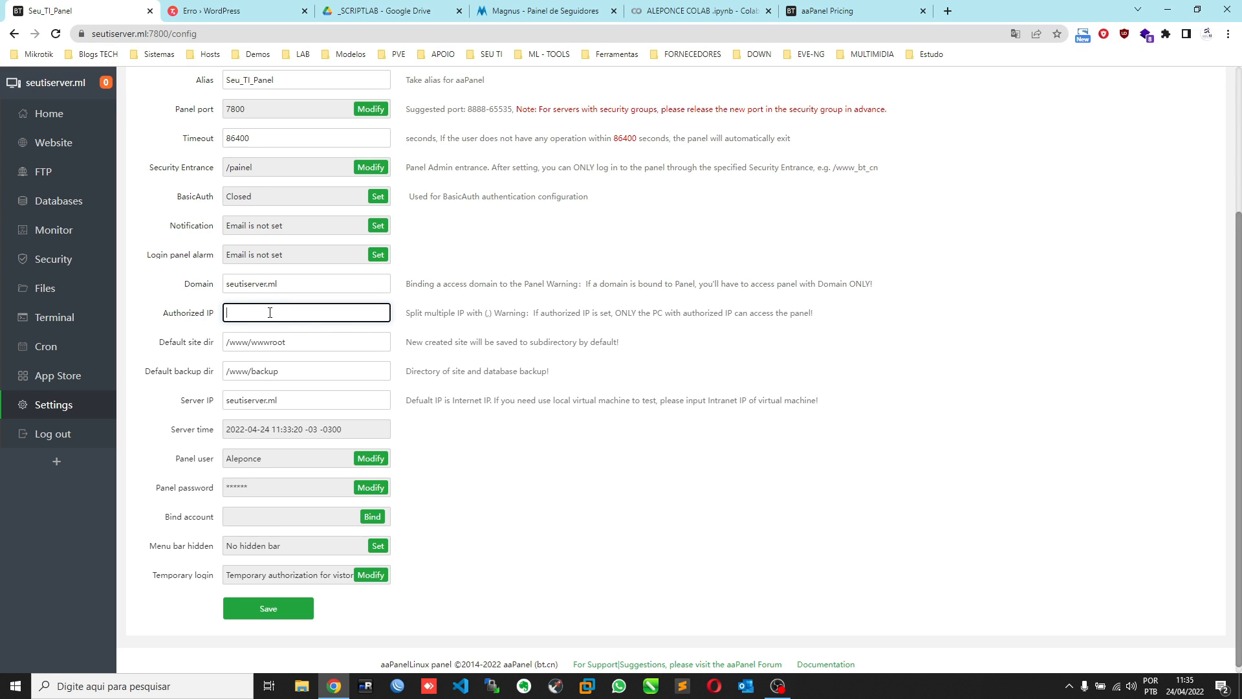
left_click(341, 341)
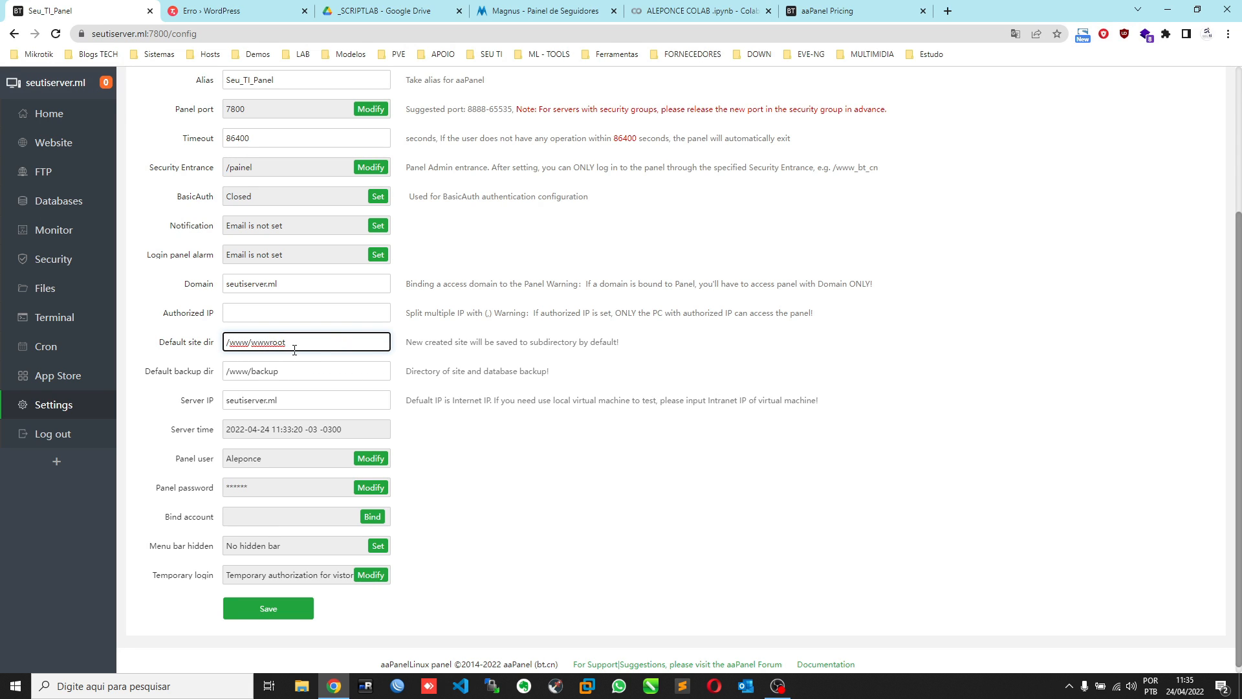
left_click(279, 374)
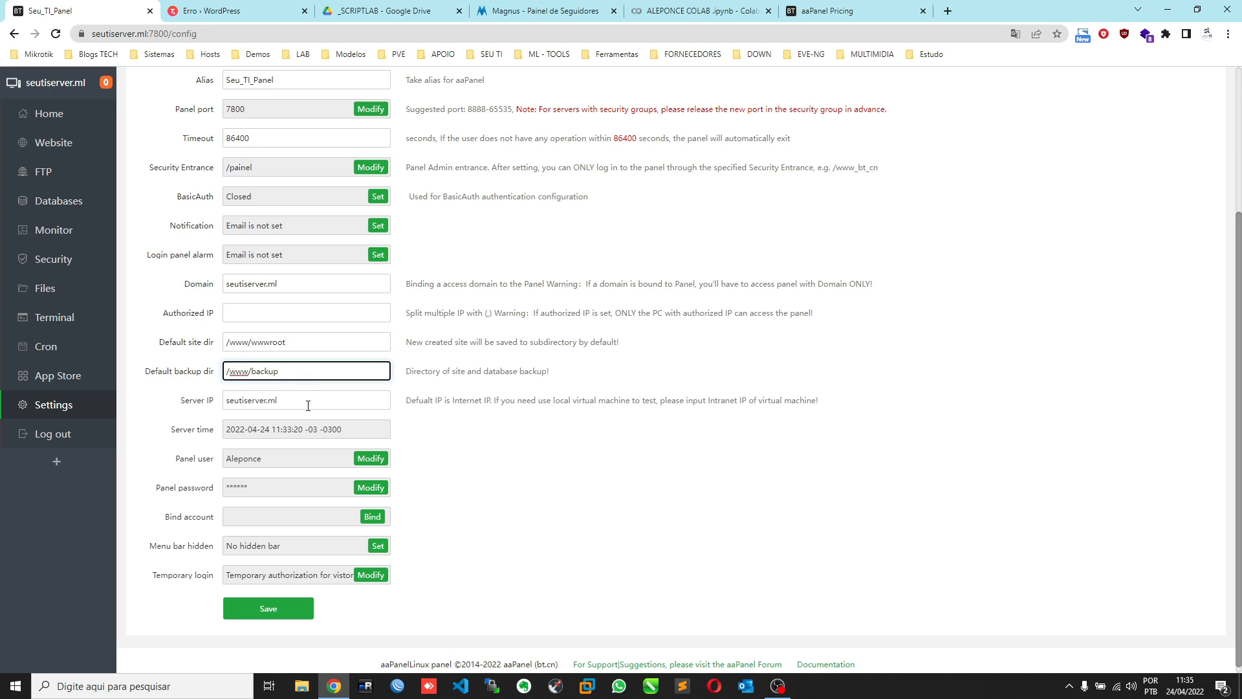
left_click_drag(308, 406, 222, 405)
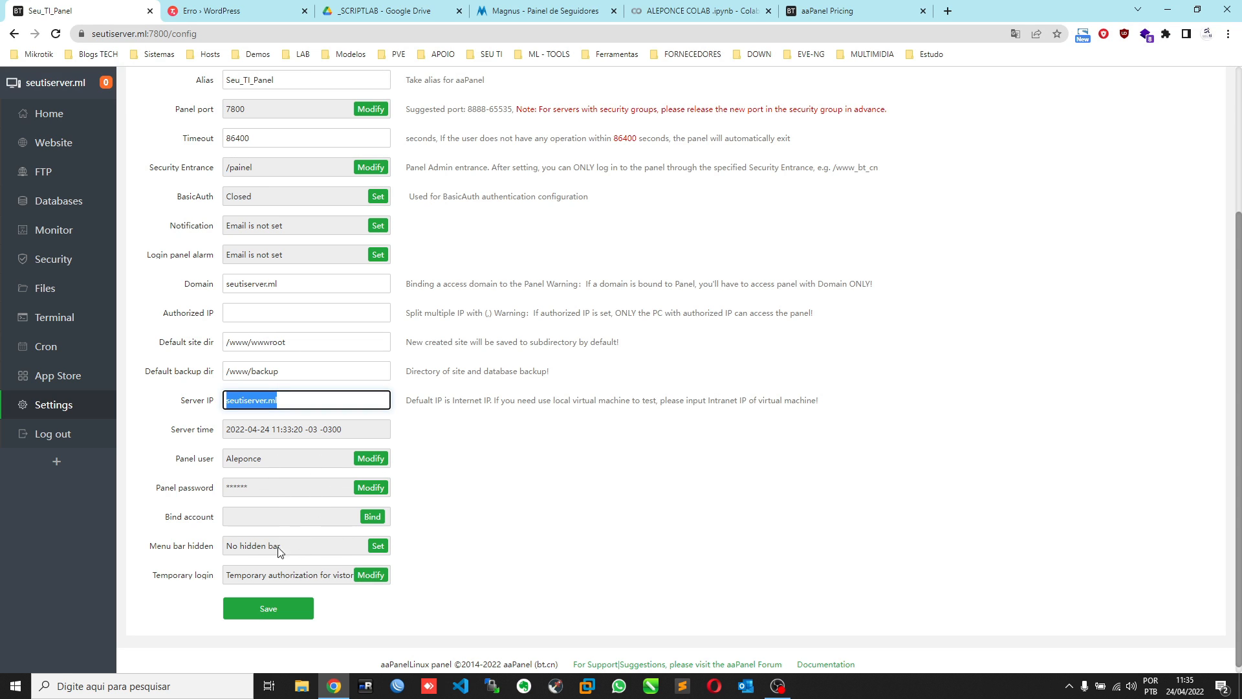
- View the options for hiding panel menu entries, close them, and look over the remaining panel settings
left_click(378, 547)
scroll(637, 353, "down", 1)
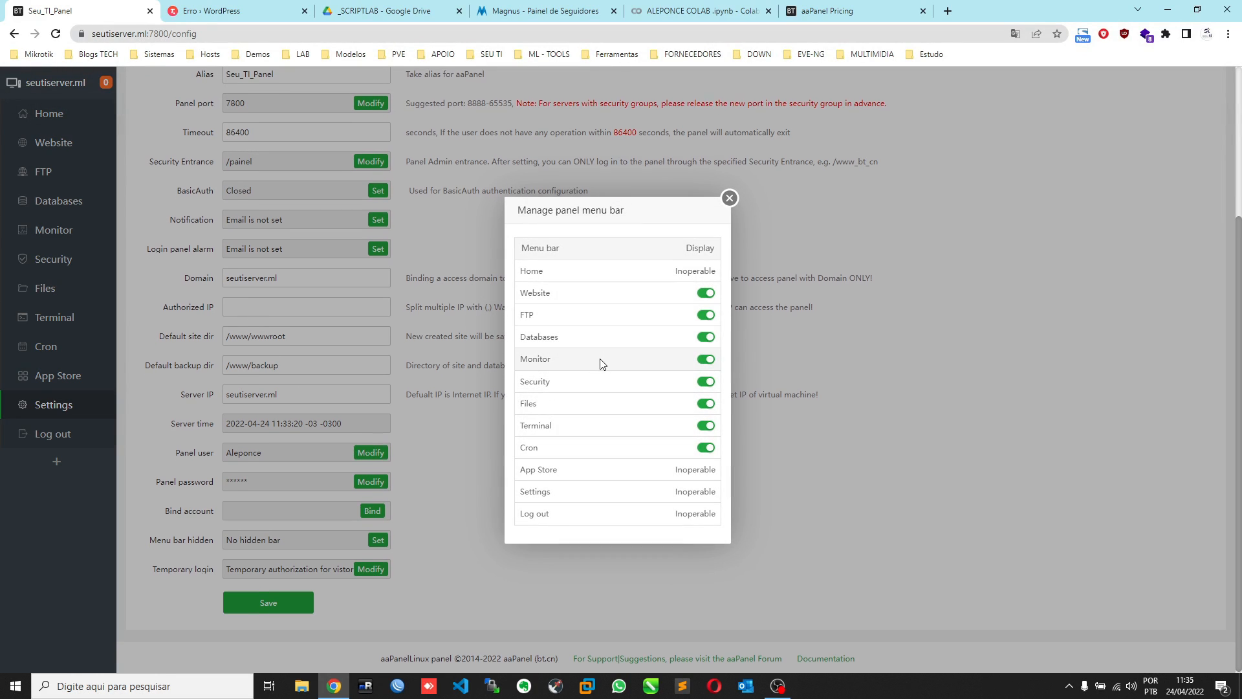
left_click(731, 199)
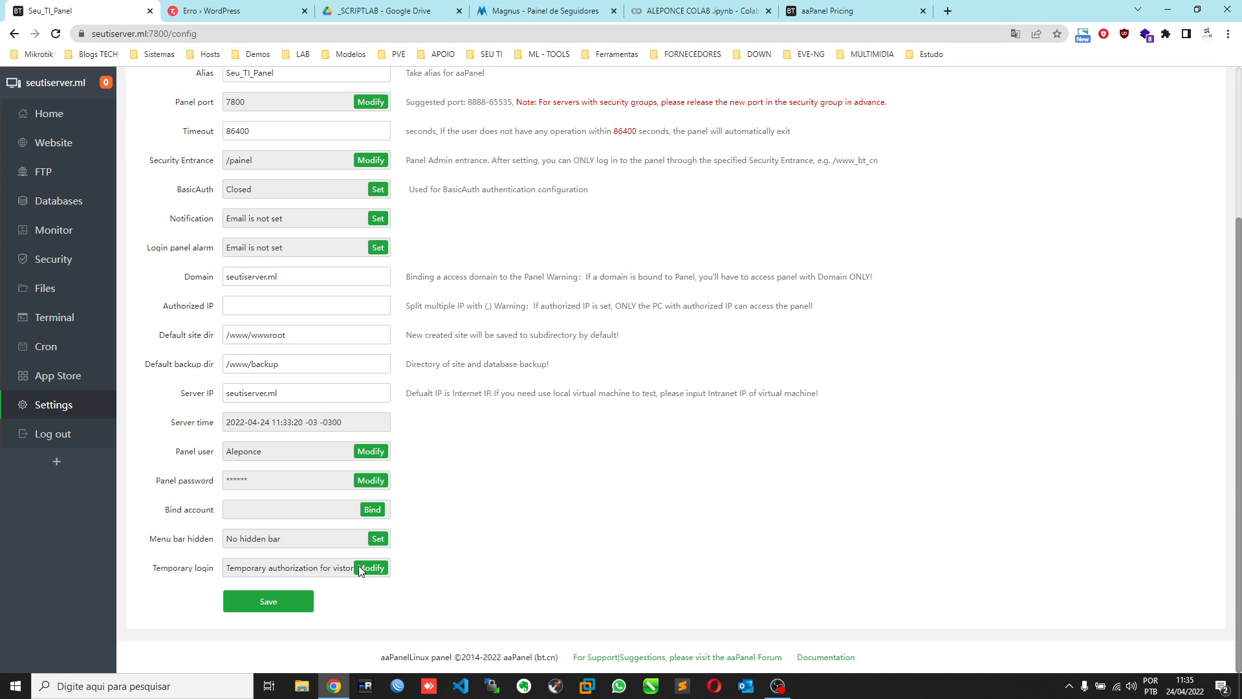
scroll(445, 430, "up", 3)
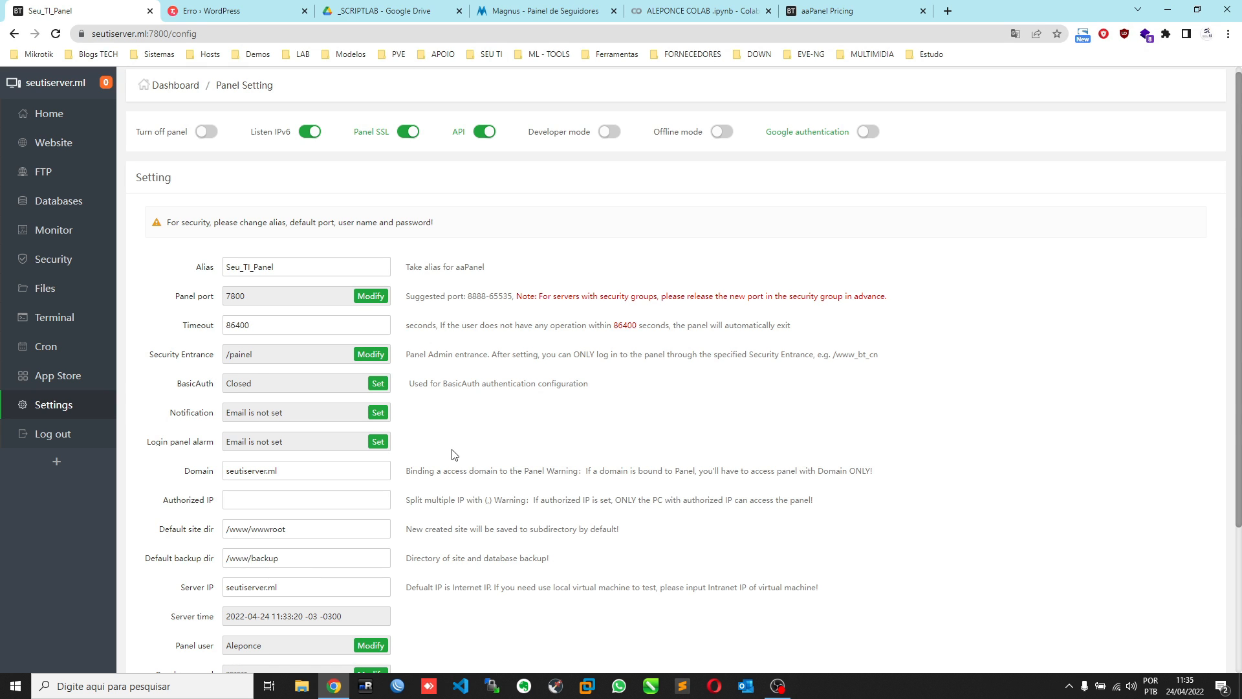
scroll(453, 455, "down", 2)
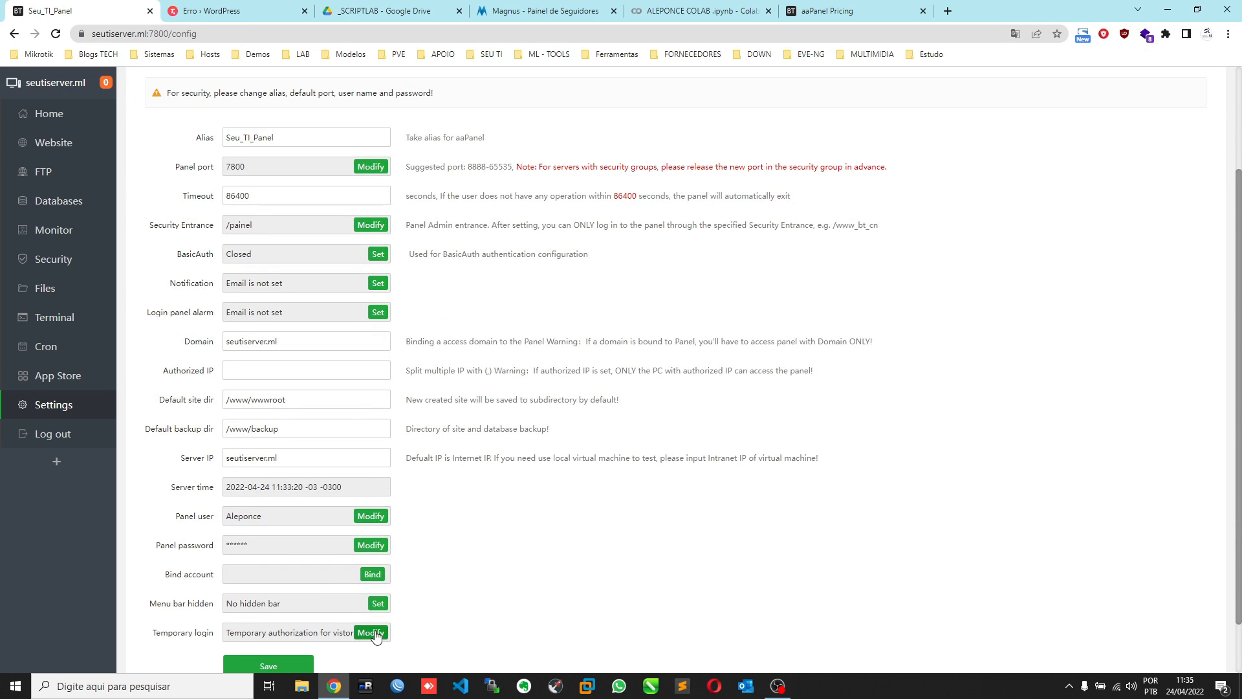
scroll(672, 481, "up", 1)
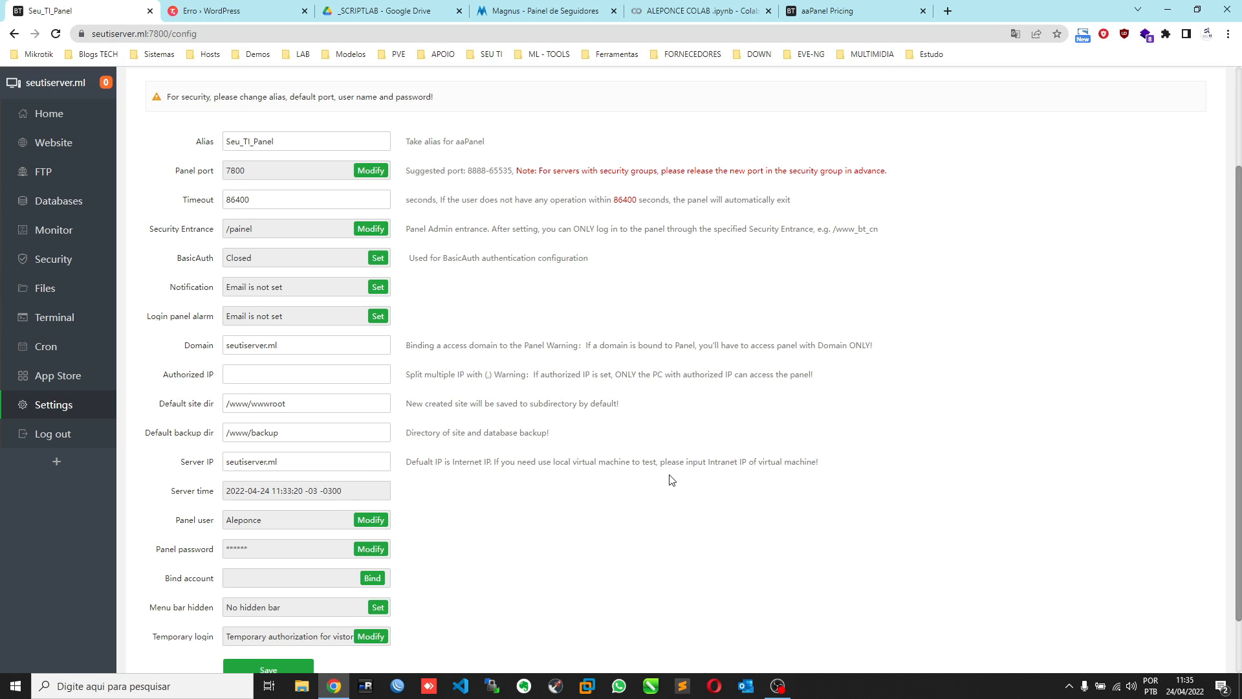
scroll(672, 481, "up", 1)
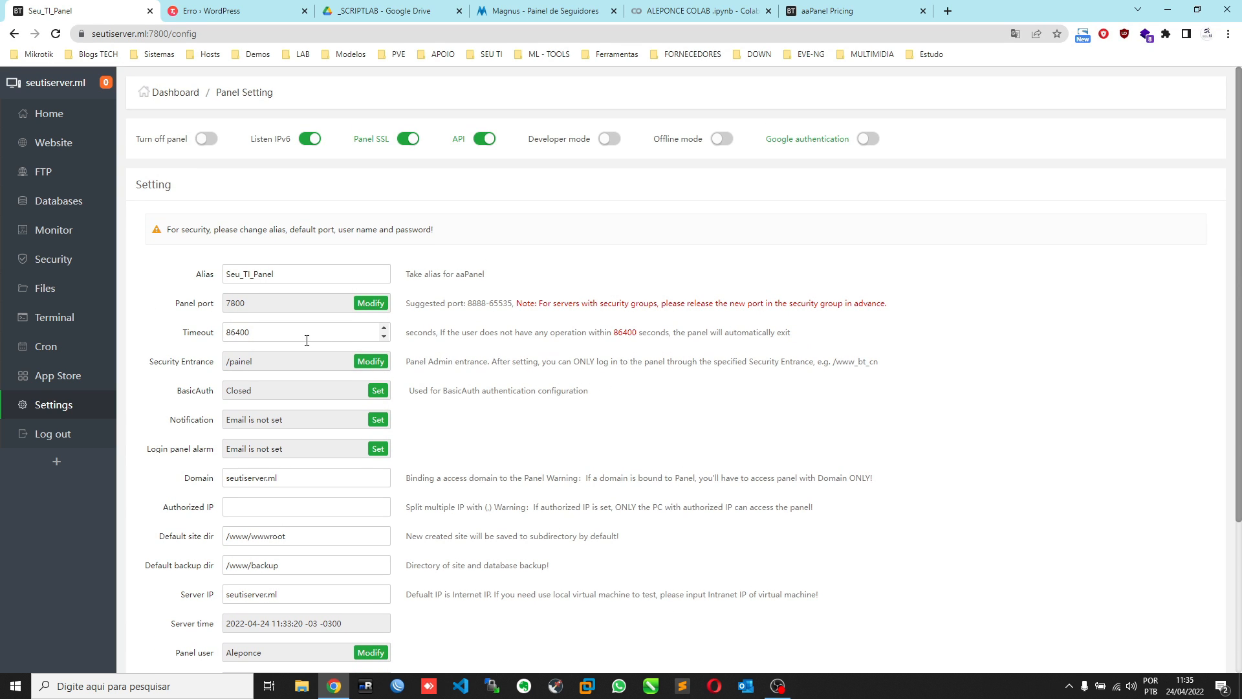
- View the form for associating another aaPanel server, close it without adding one, and return to the Home dashboard
left_click(61, 464)
scroll(638, 302, "down", 3)
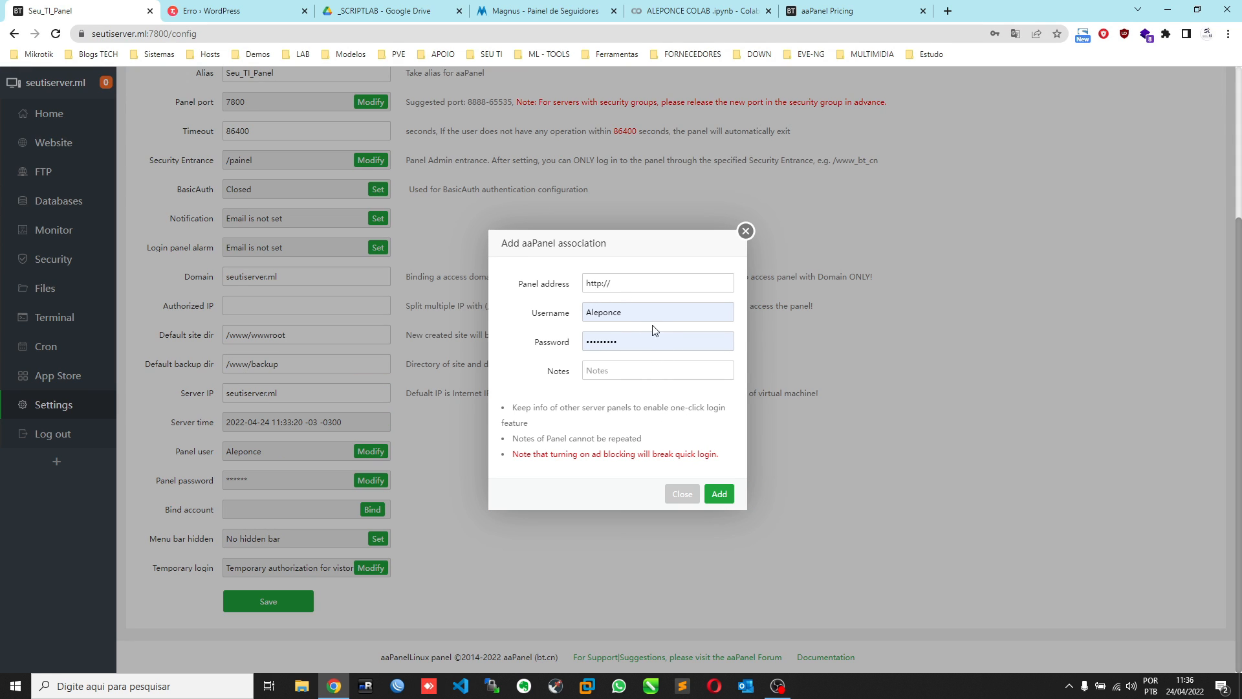
left_click(745, 231)
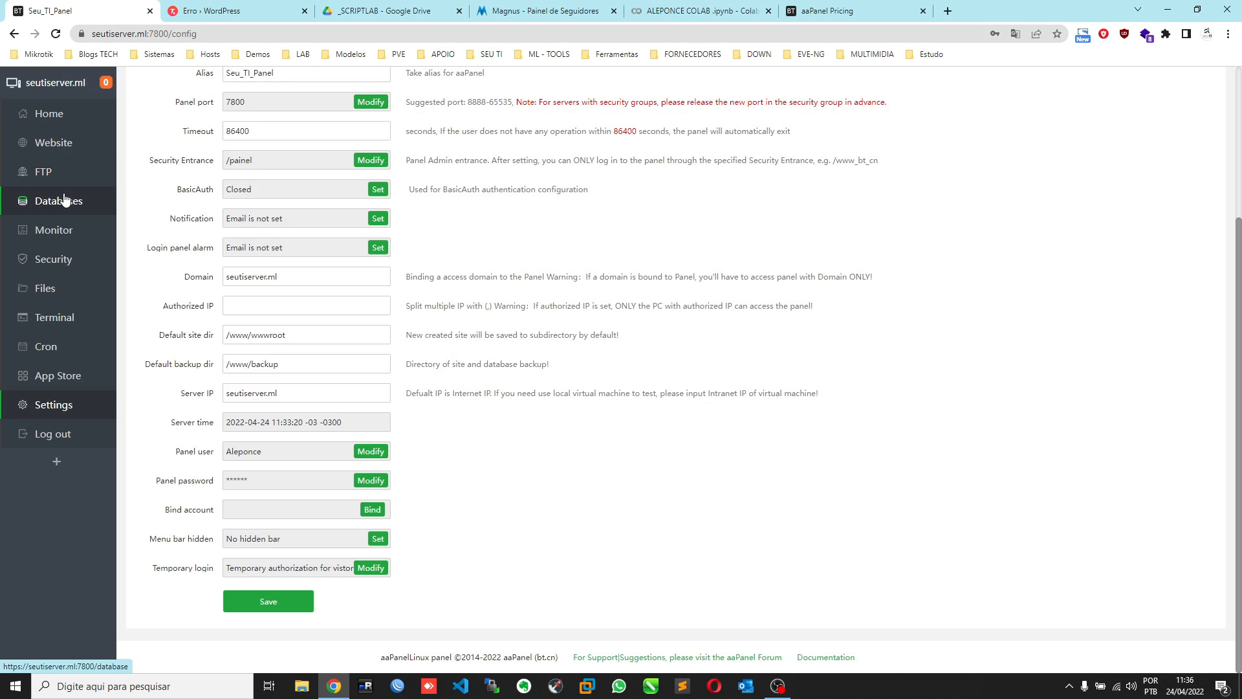
scroll(63, 199, "up", 3)
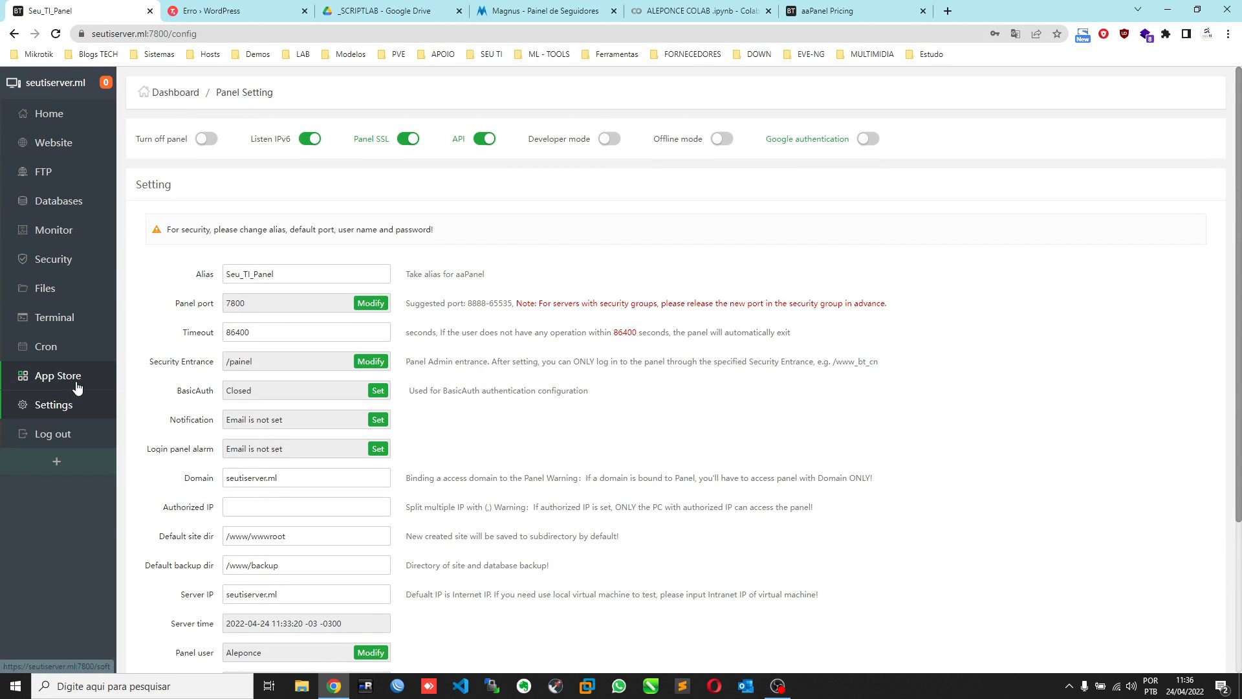
left_click(38, 115)
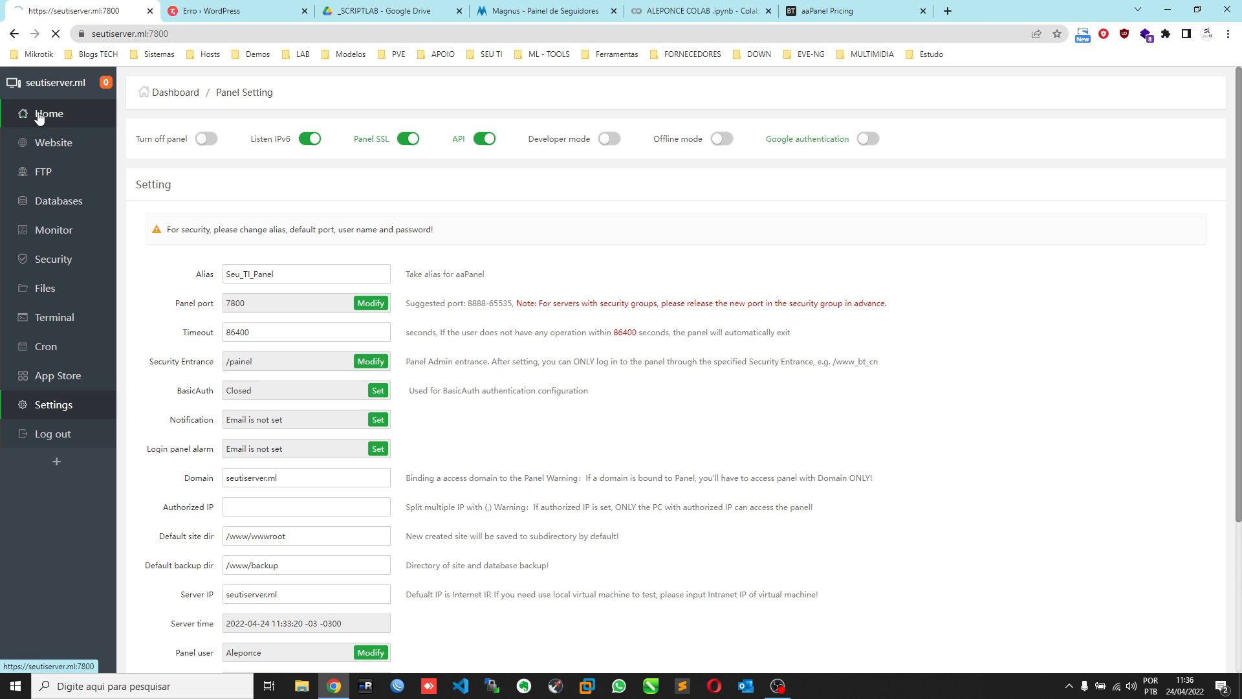
- View the recommended packages in the one-click deployment tool from the Home dashboard's software list, then close it
scroll(584, 370, "down", 2)
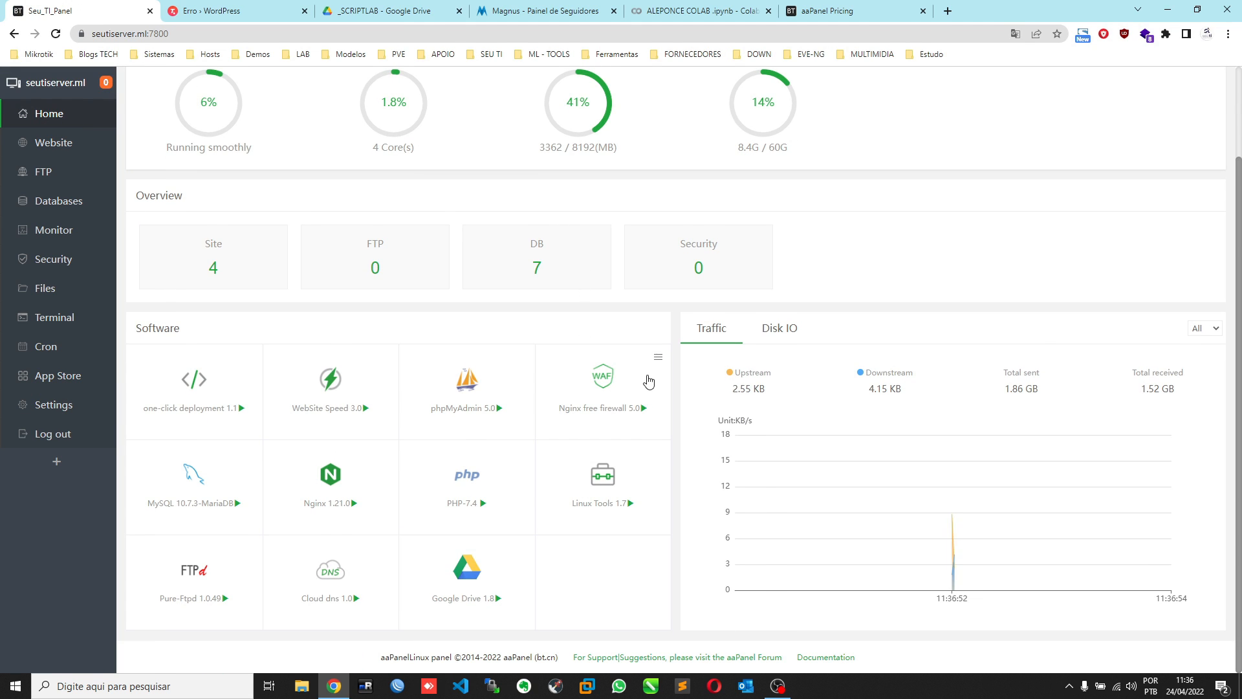
left_click(194, 380)
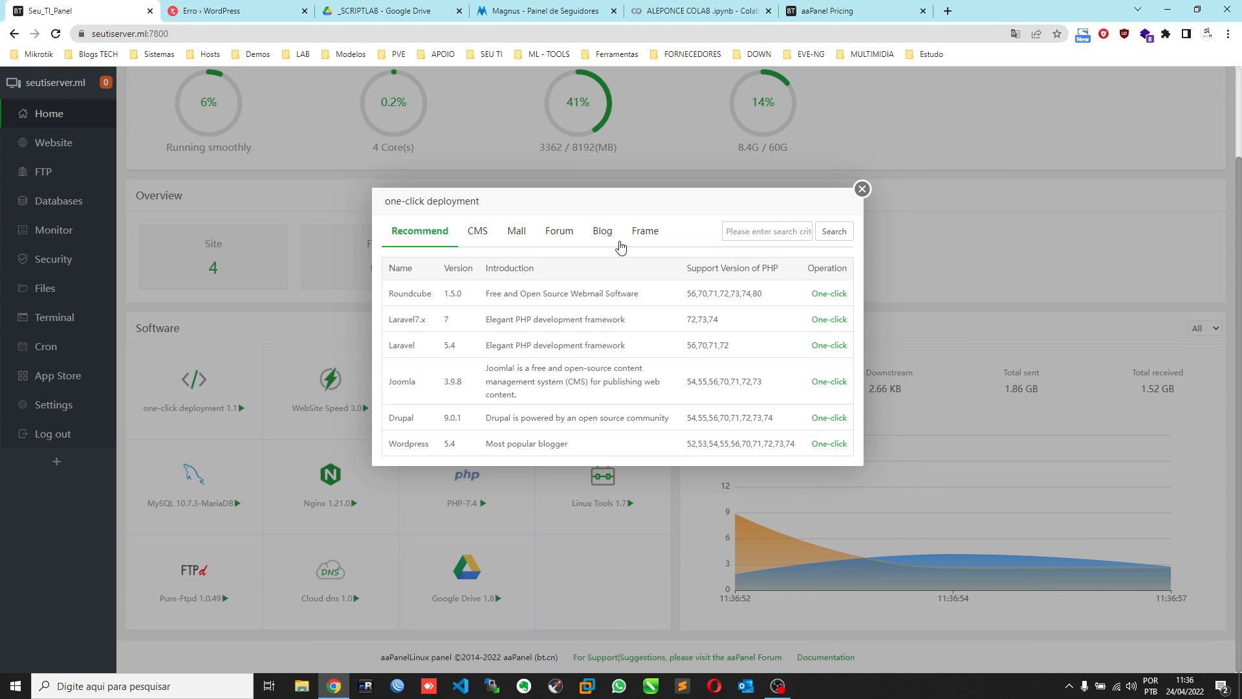
left_click(863, 190)
- Review WebSite Speed's site acceleration list, exclusive rules, global config and operation log, then close it
left_click(335, 382)
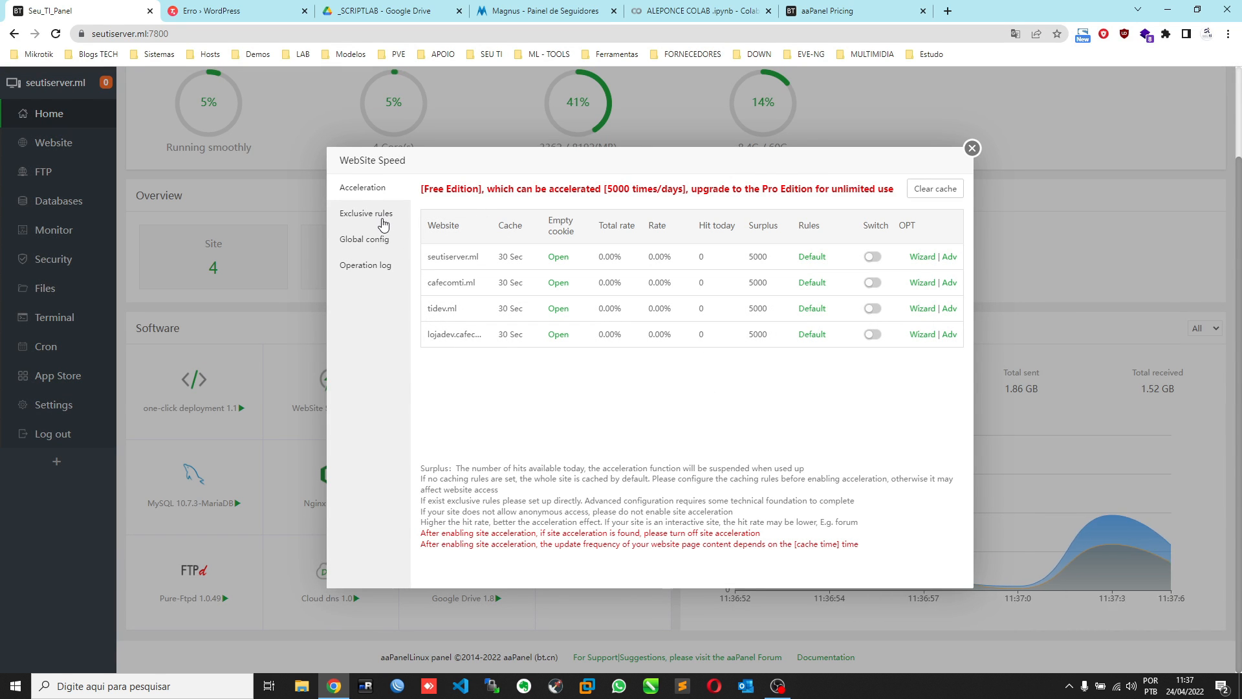
left_click(383, 219)
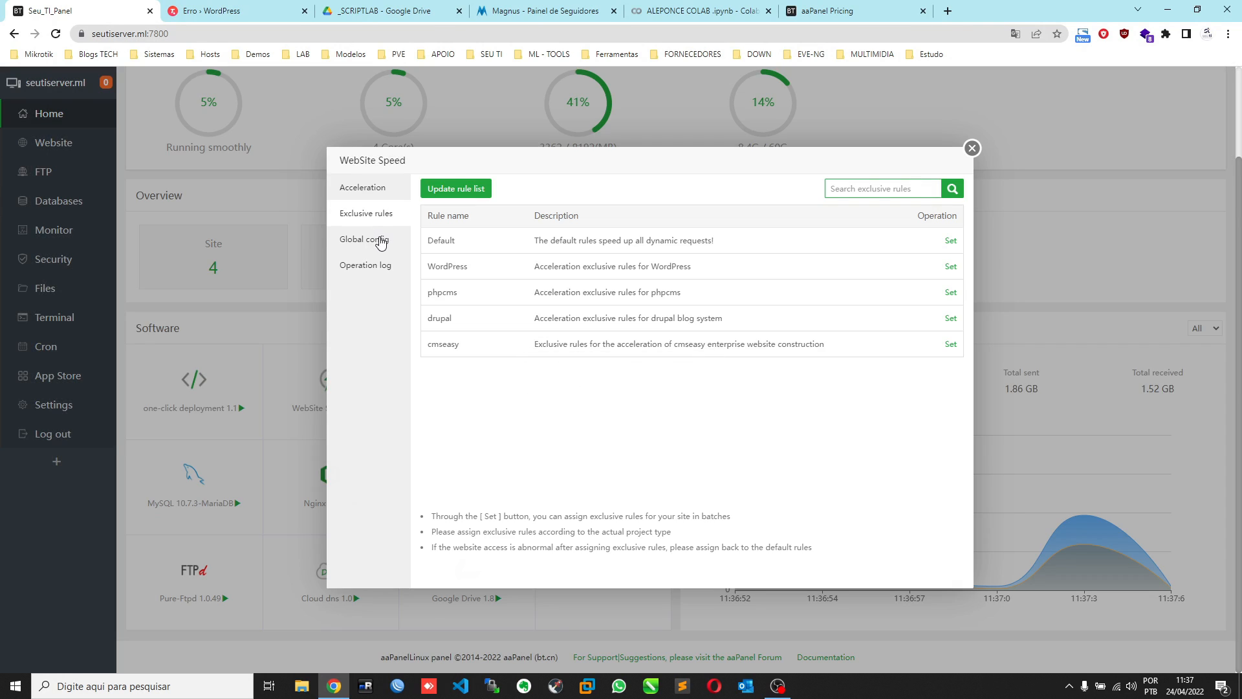
left_click(381, 239)
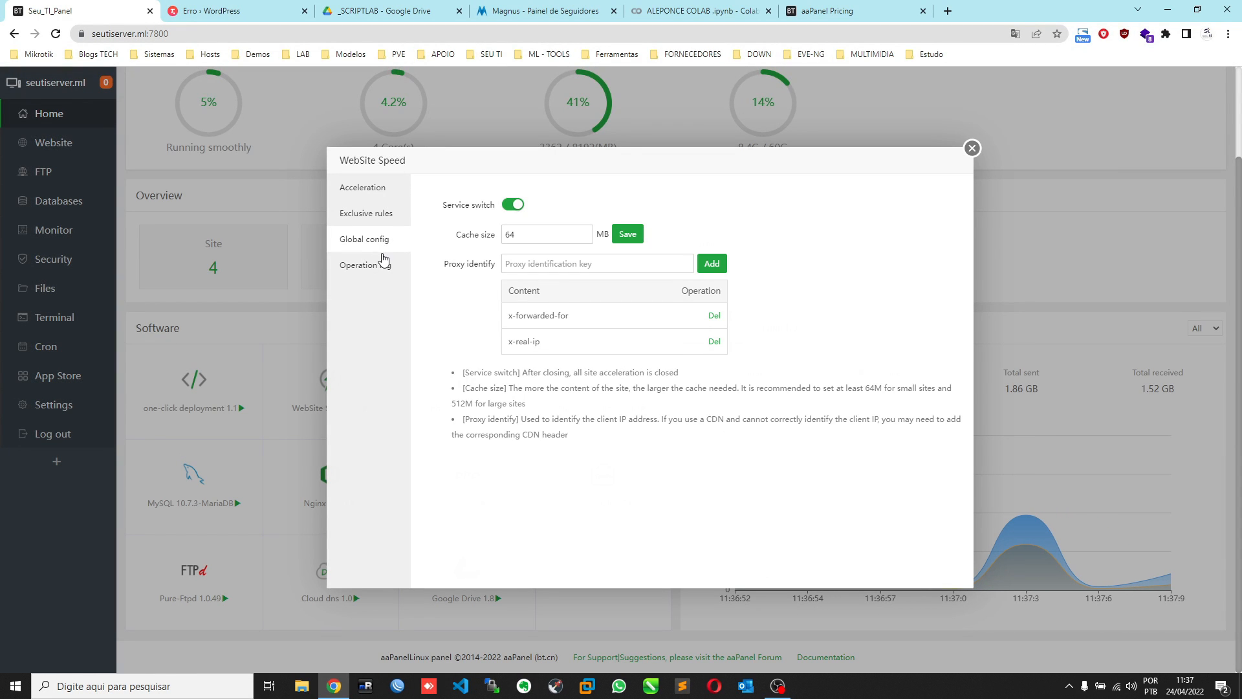
left_click(382, 267)
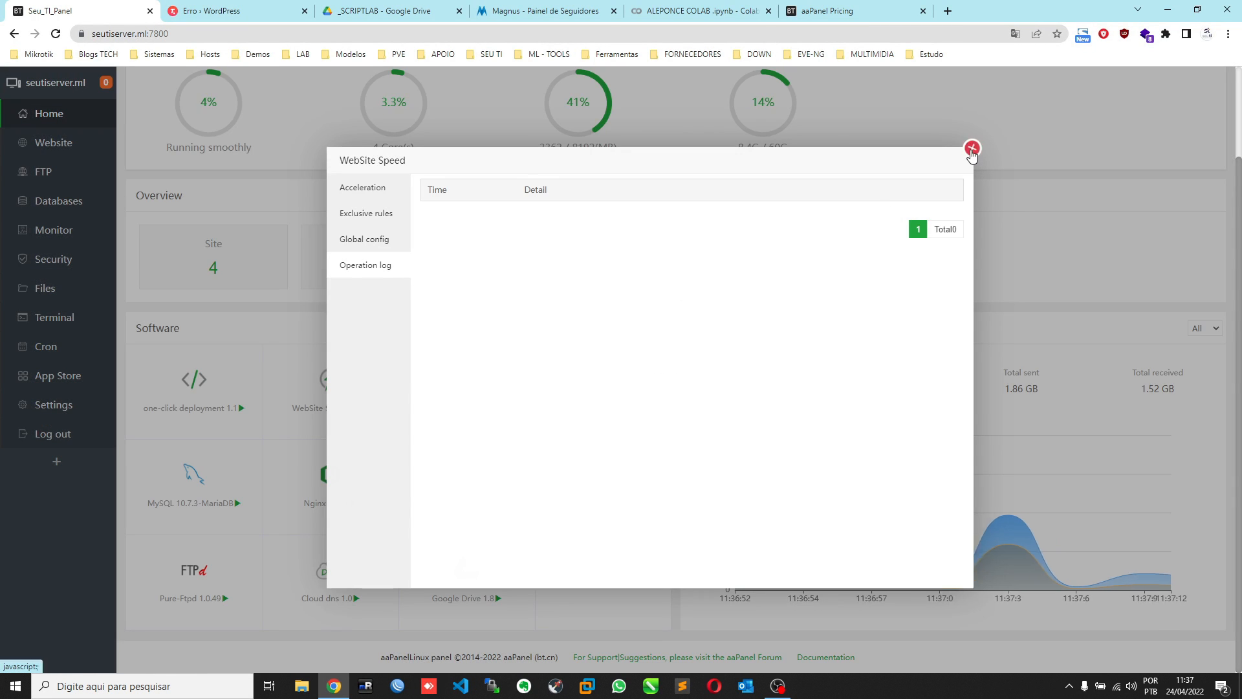
left_click(972, 148)
- Review phpMyAdmin's public access, PHP version and security configuration settings, then close its manager without changes
left_click(446, 389)
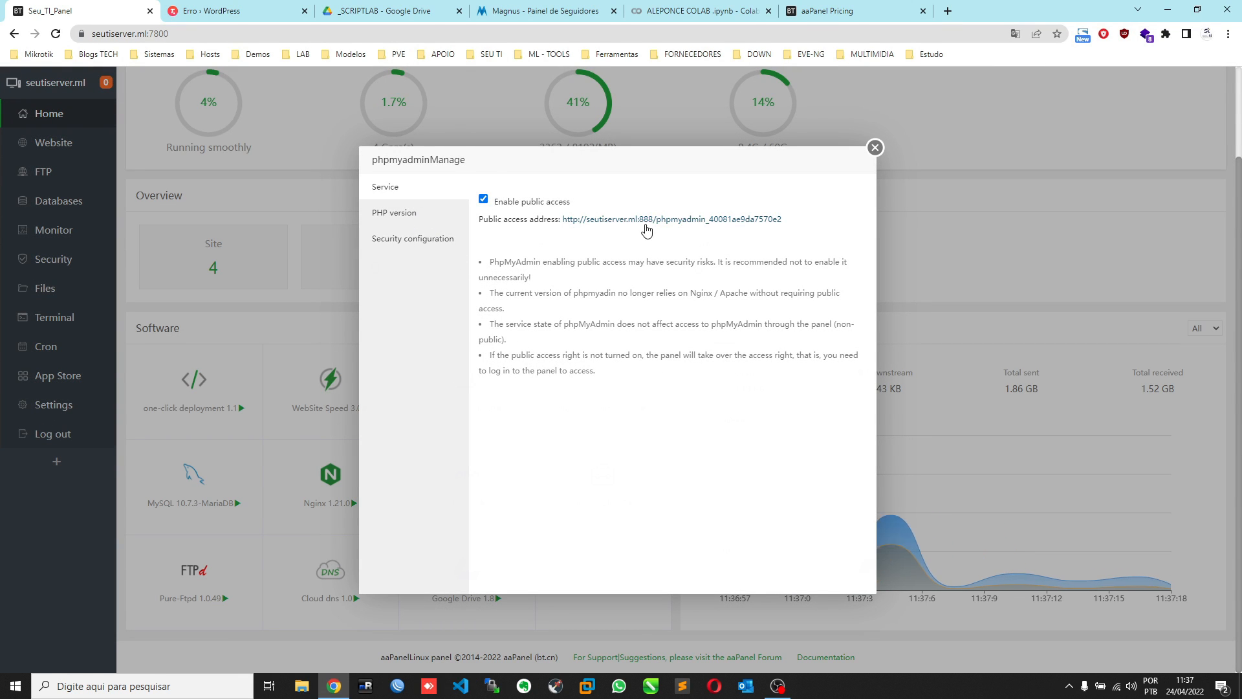
left_click(424, 219)
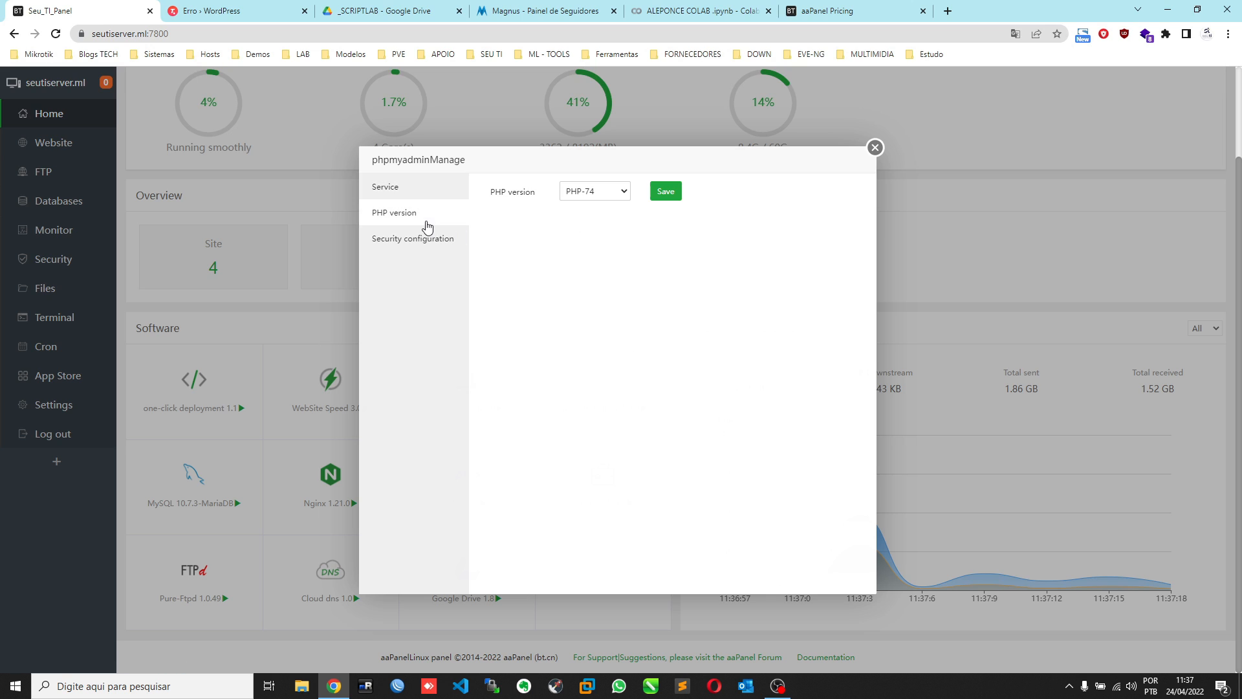
left_click(591, 193)
left_click(413, 238)
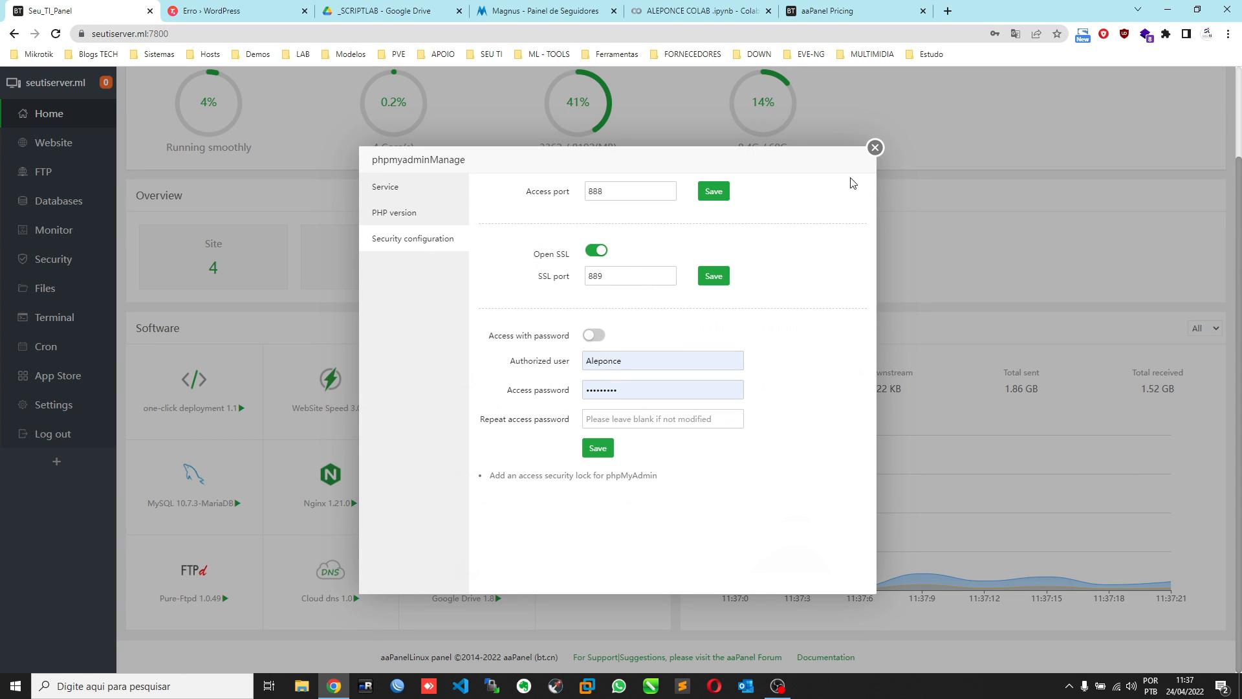
left_click(875, 147)
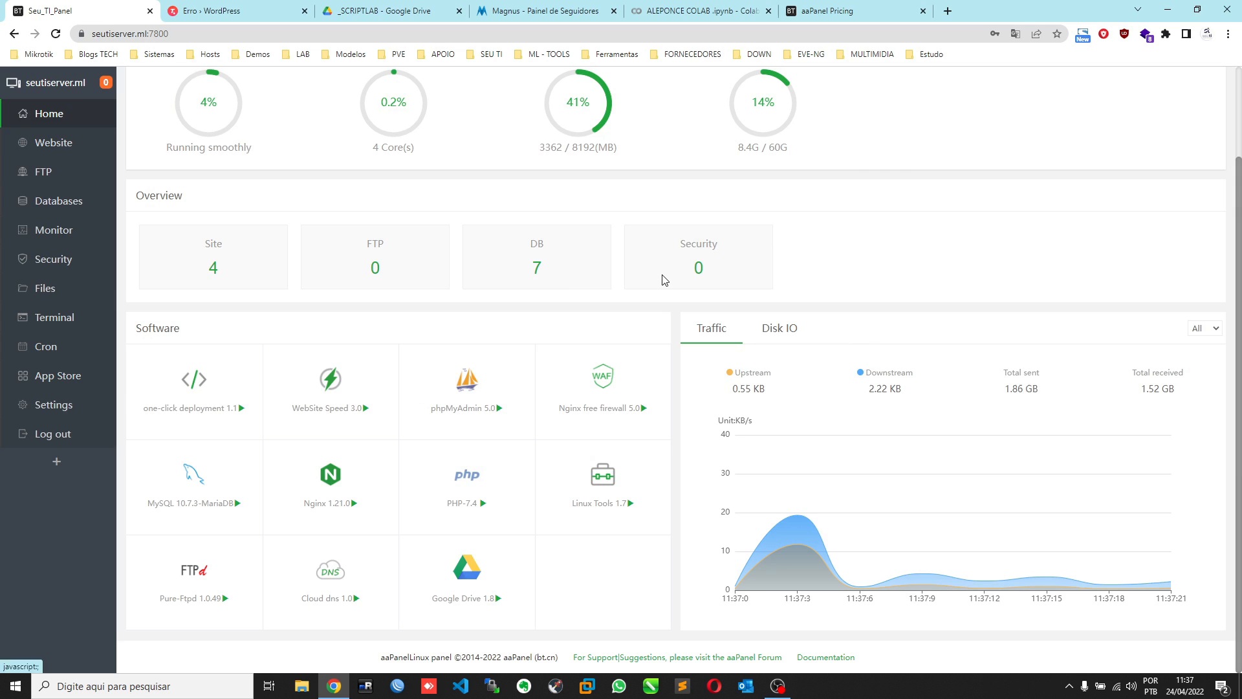
- Review the Nginx free firewall's overview, global rules, site protection, webshell scan, blockade list and log, then close it
left_click(601, 402)
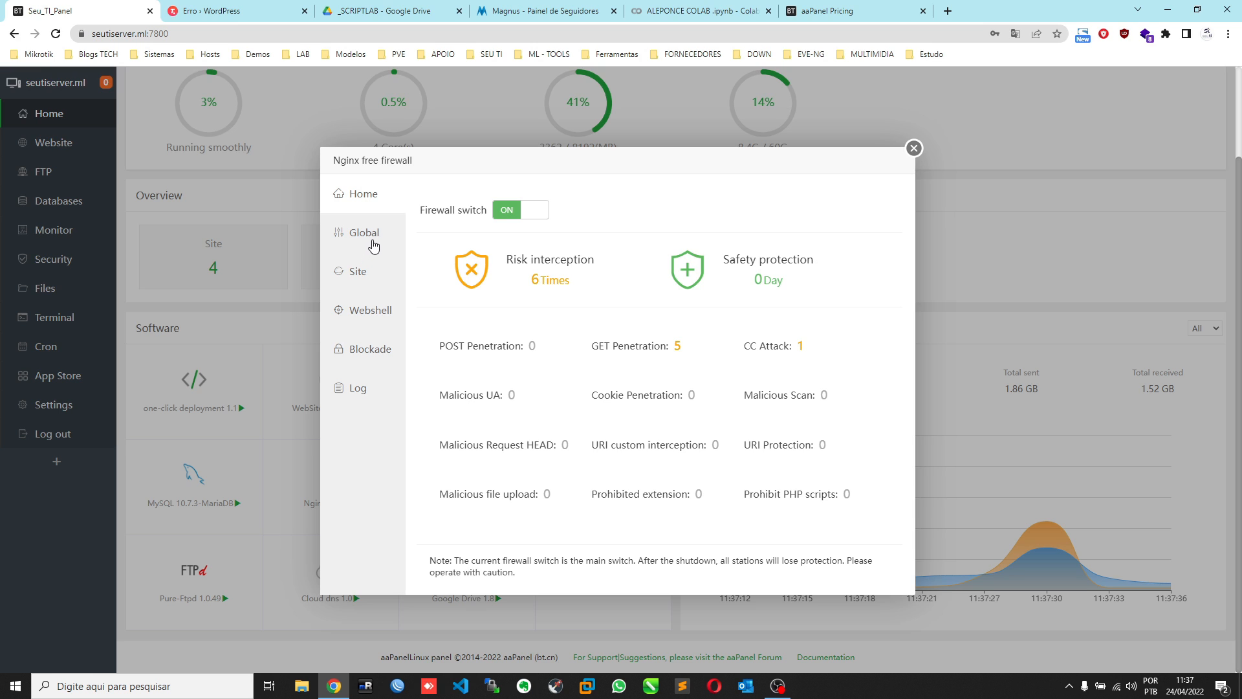
left_click(370, 242)
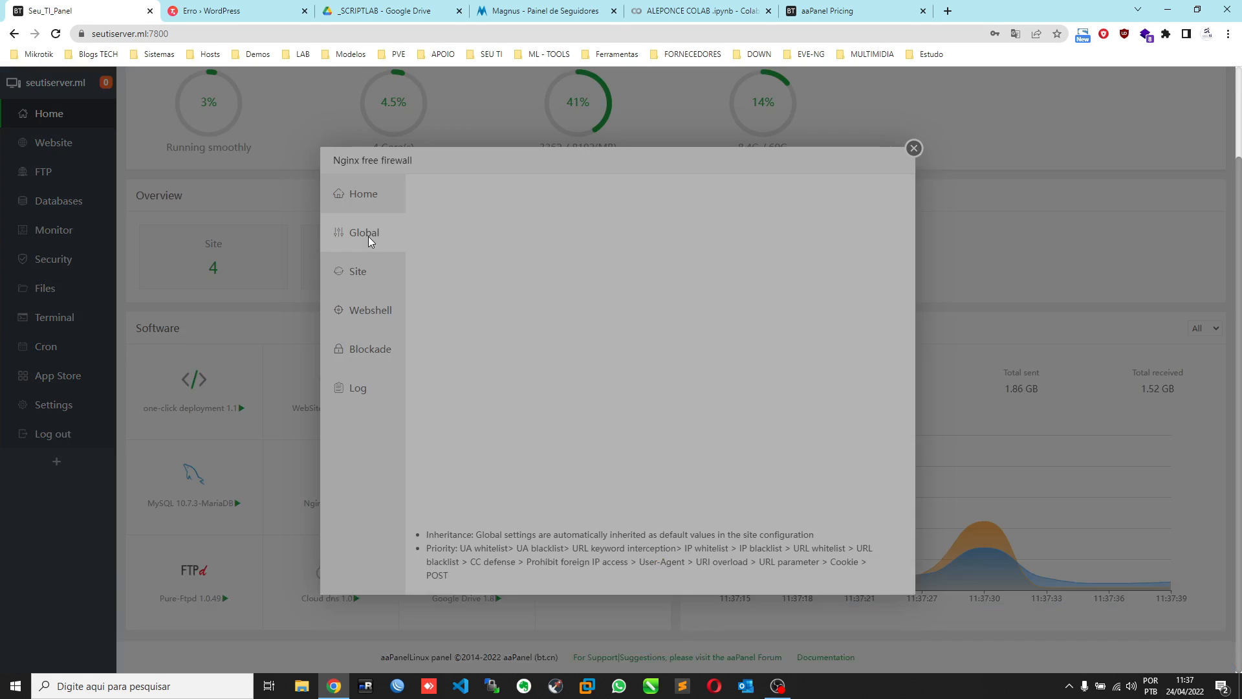
scroll(453, 311, "down", 1)
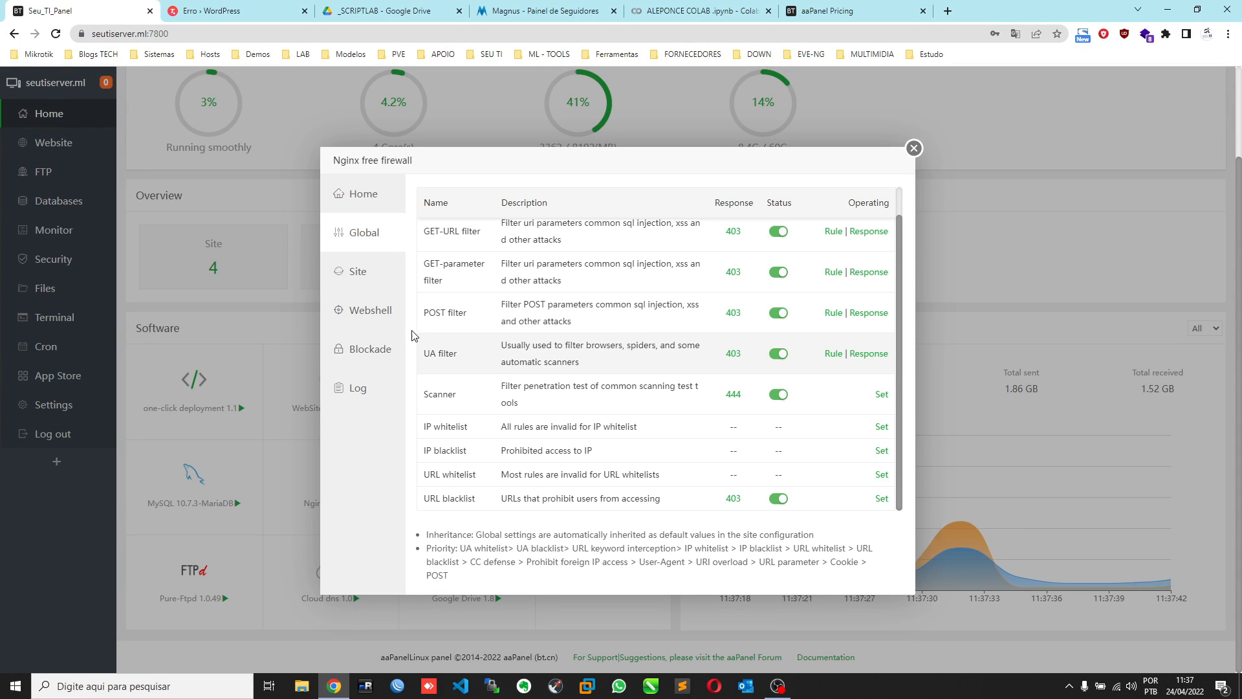
left_click(384, 275)
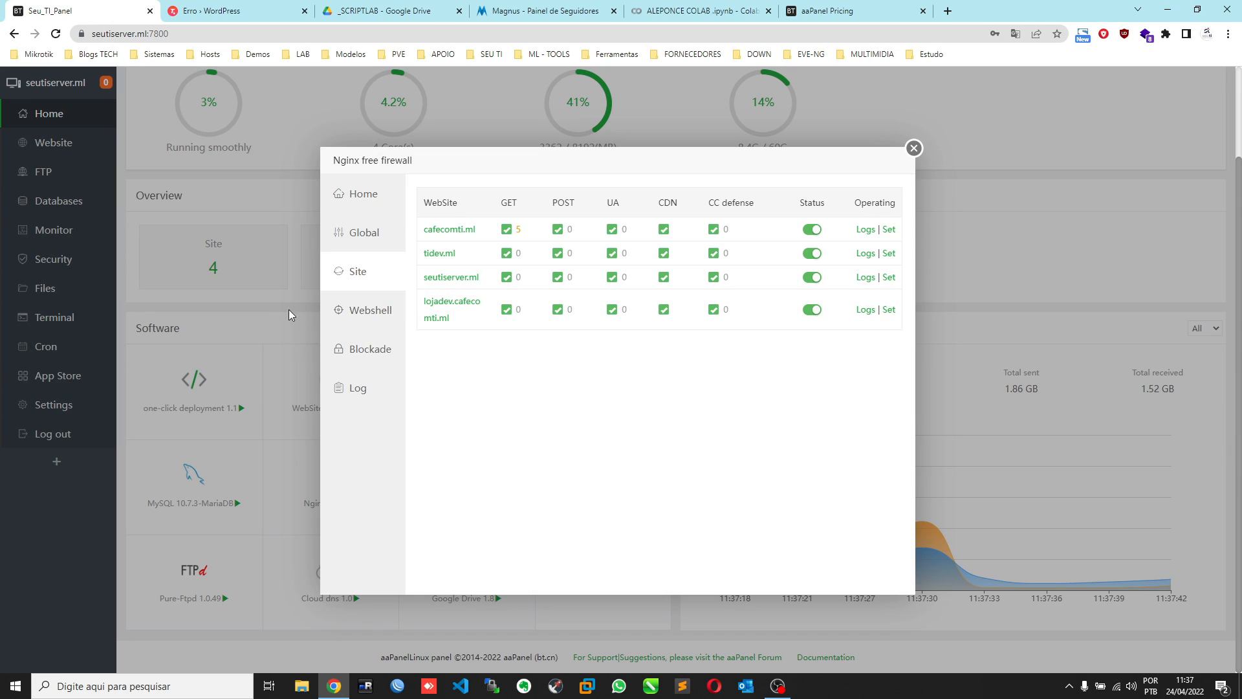
left_click(354, 313)
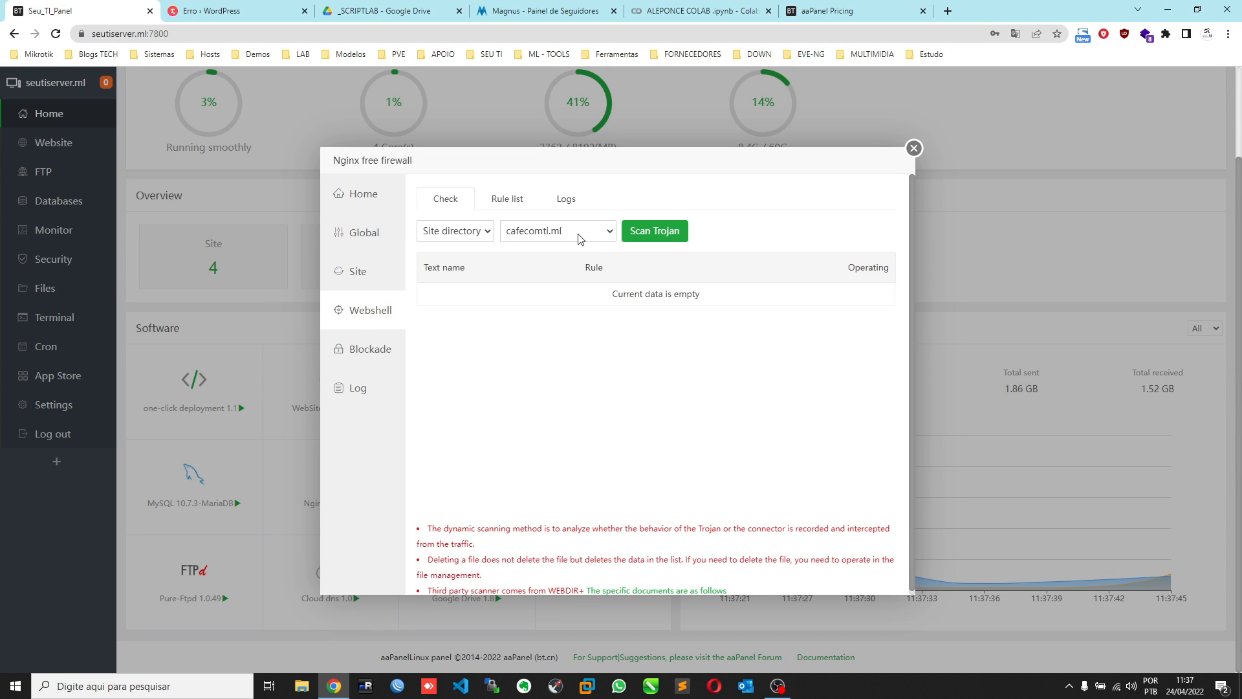
left_click(364, 356)
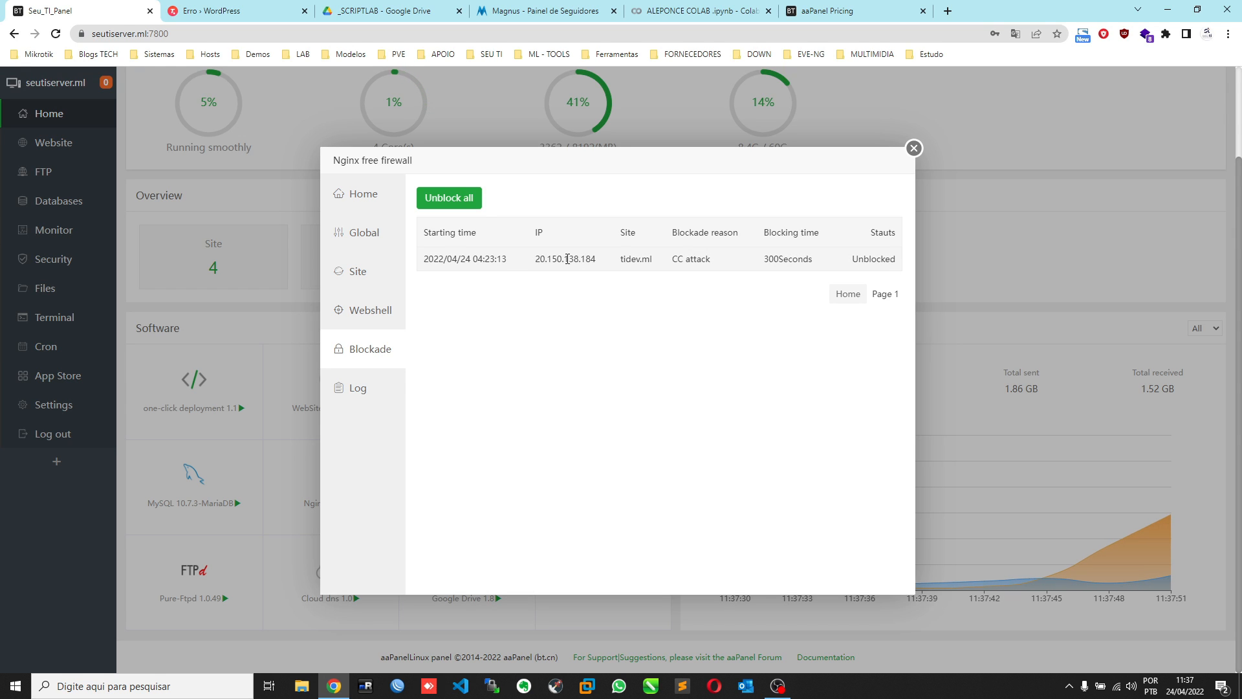
left_click(354, 396)
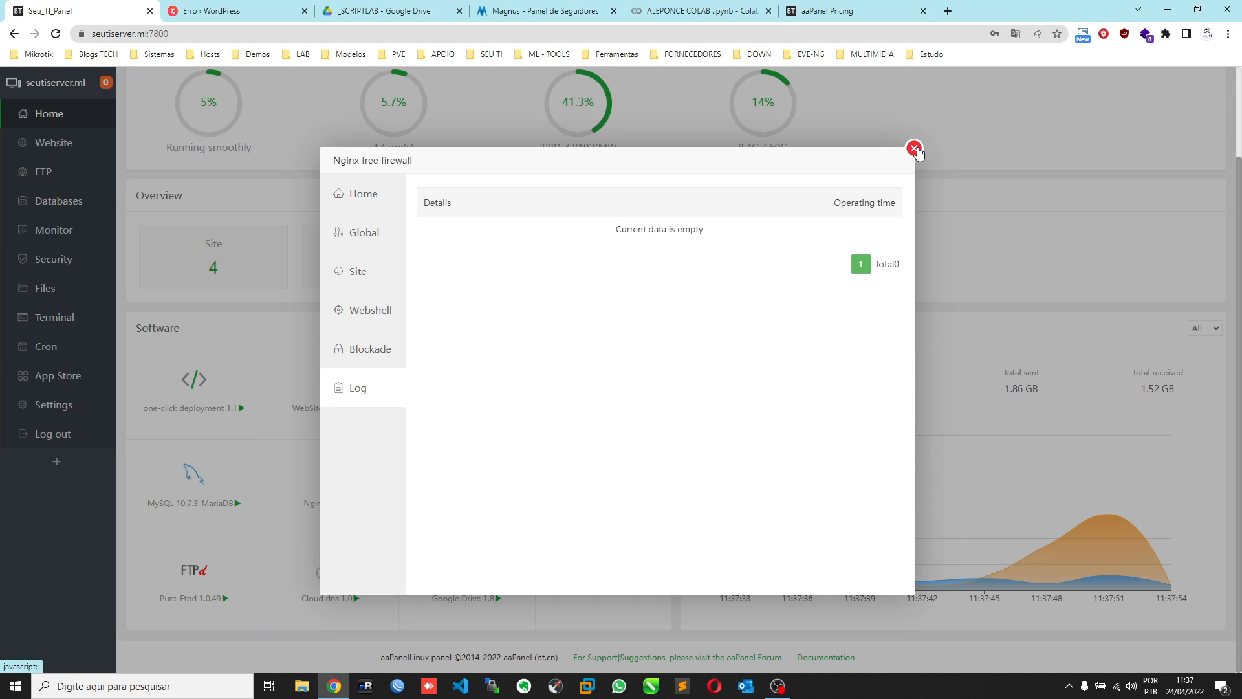
left_click(915, 149)
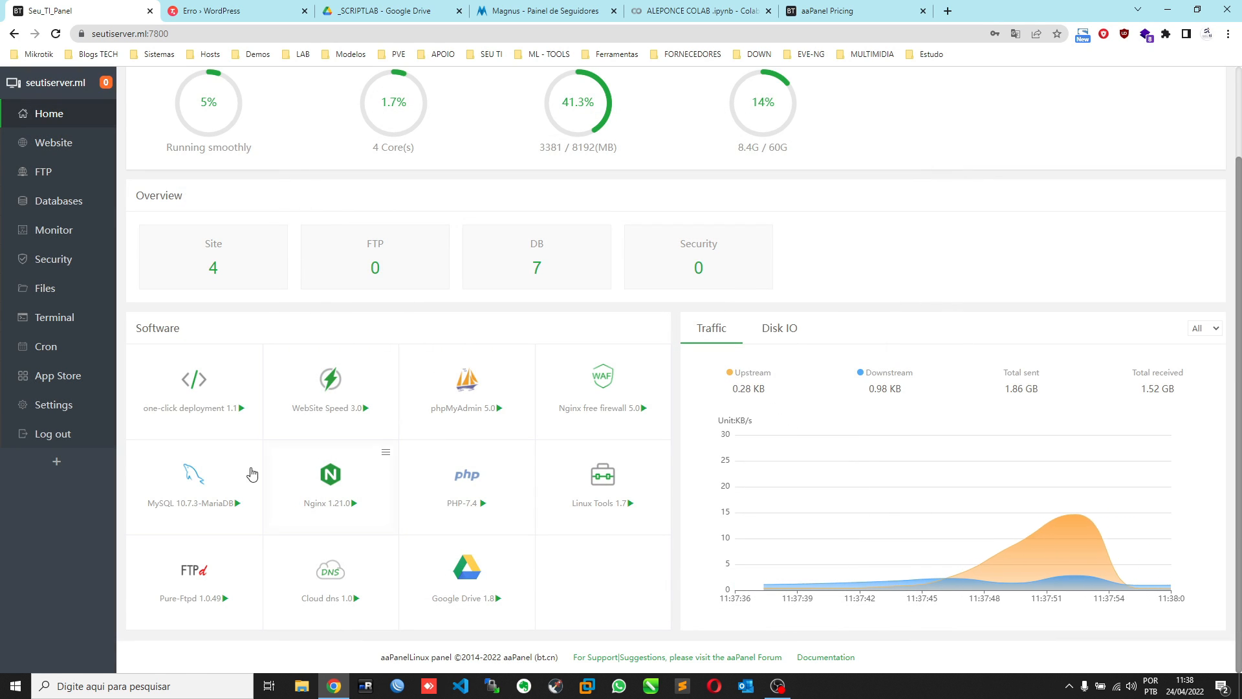
- Open the MySQL manager and look through its service controls and the whole primary configuration file
left_click(200, 482)
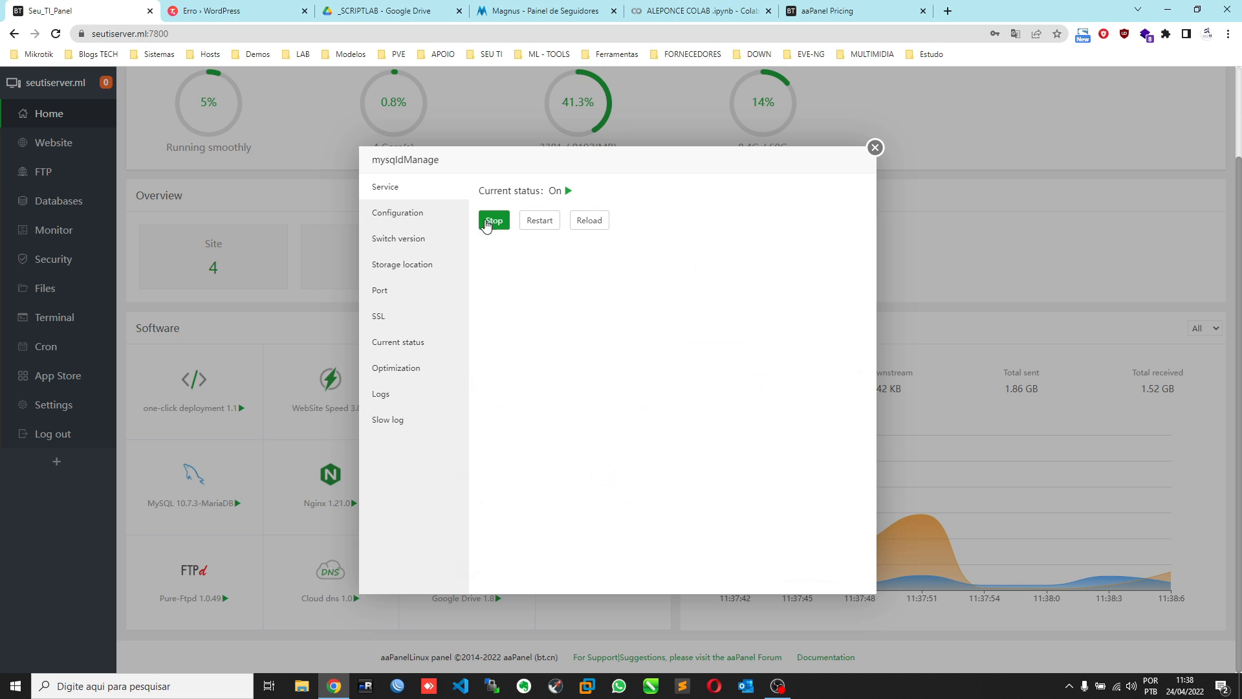
left_click(407, 225)
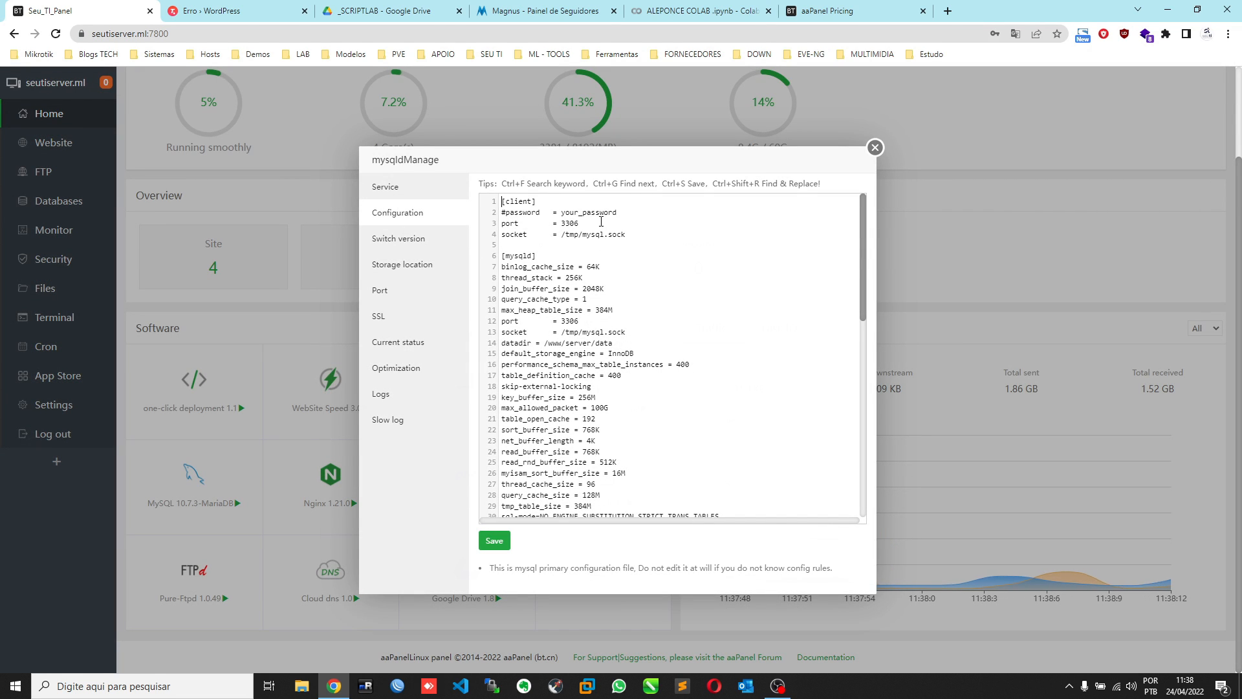
scroll(591, 276, "down", 1)
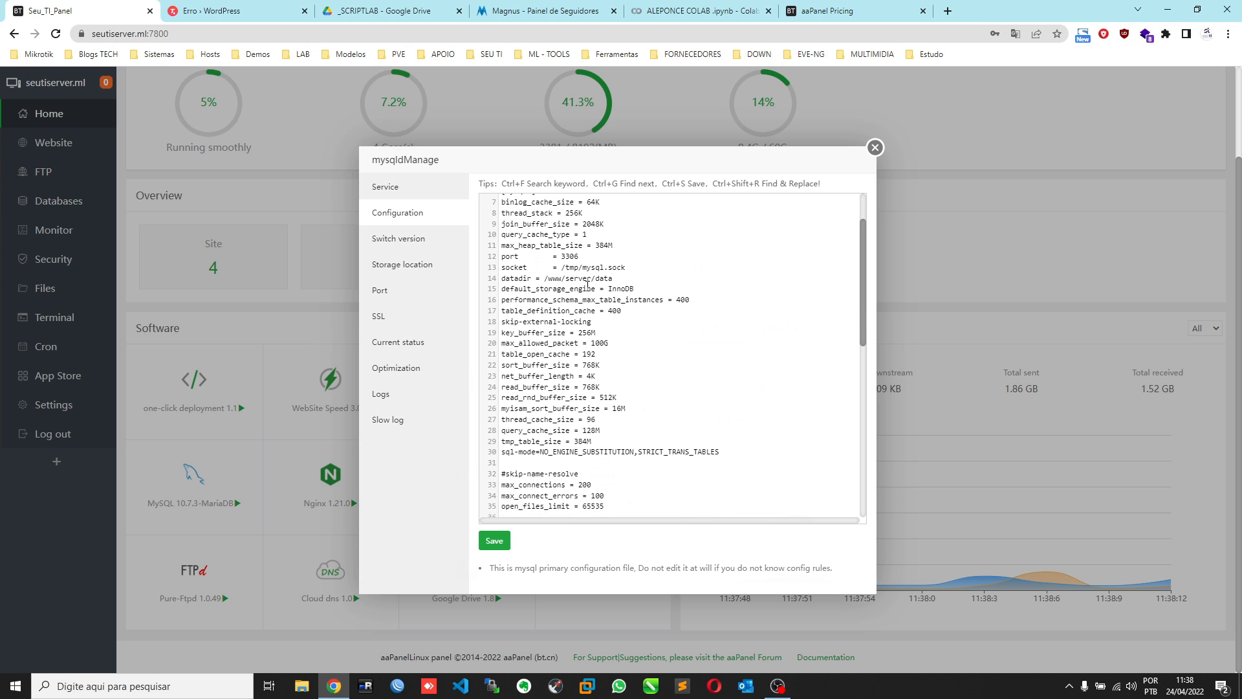
scroll(672, 374, "down", 3)
scroll(672, 374, "down", 2)
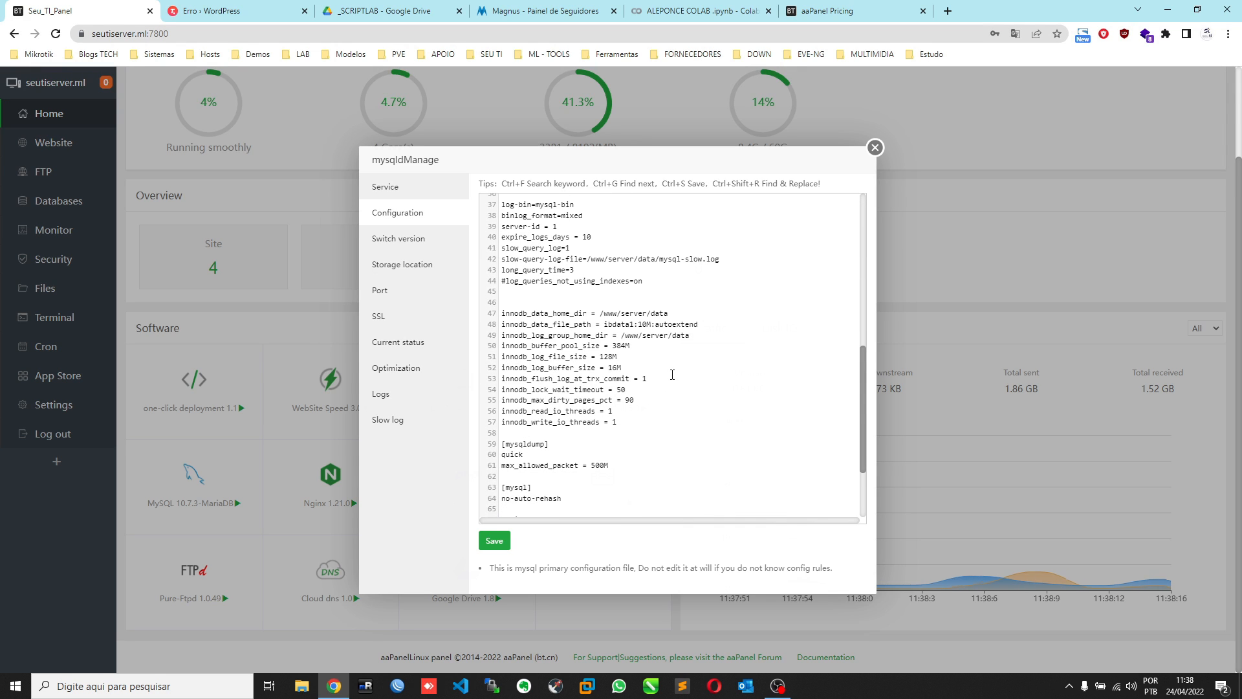
scroll(672, 375, "down", 2)
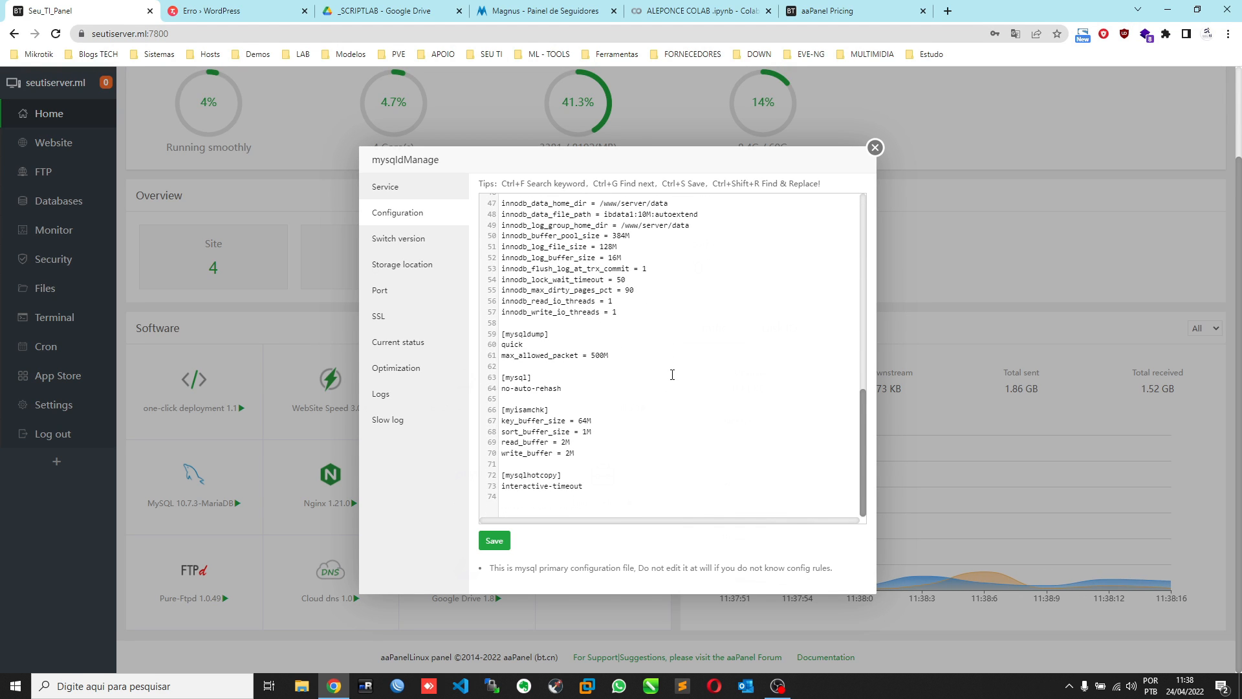
- Review MySQL's available versions without switching, then its storage location, port, SSL option and current status
left_click(400, 244)
left_click(652, 192)
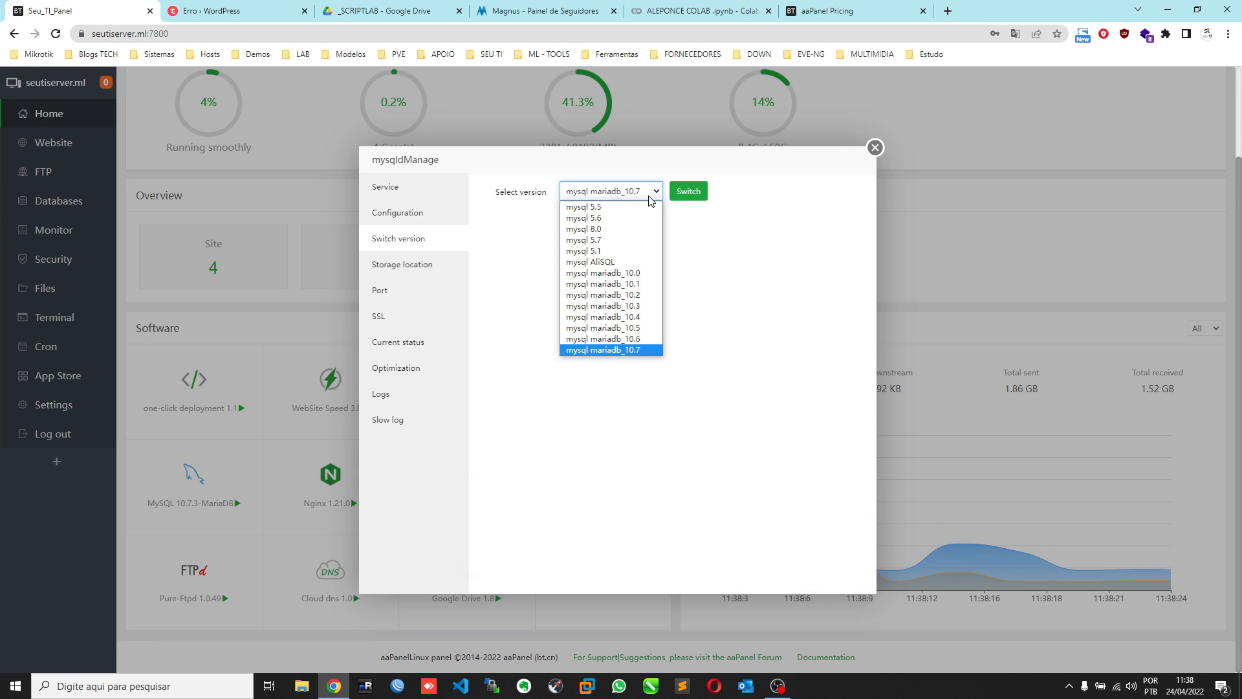
left_click(650, 196)
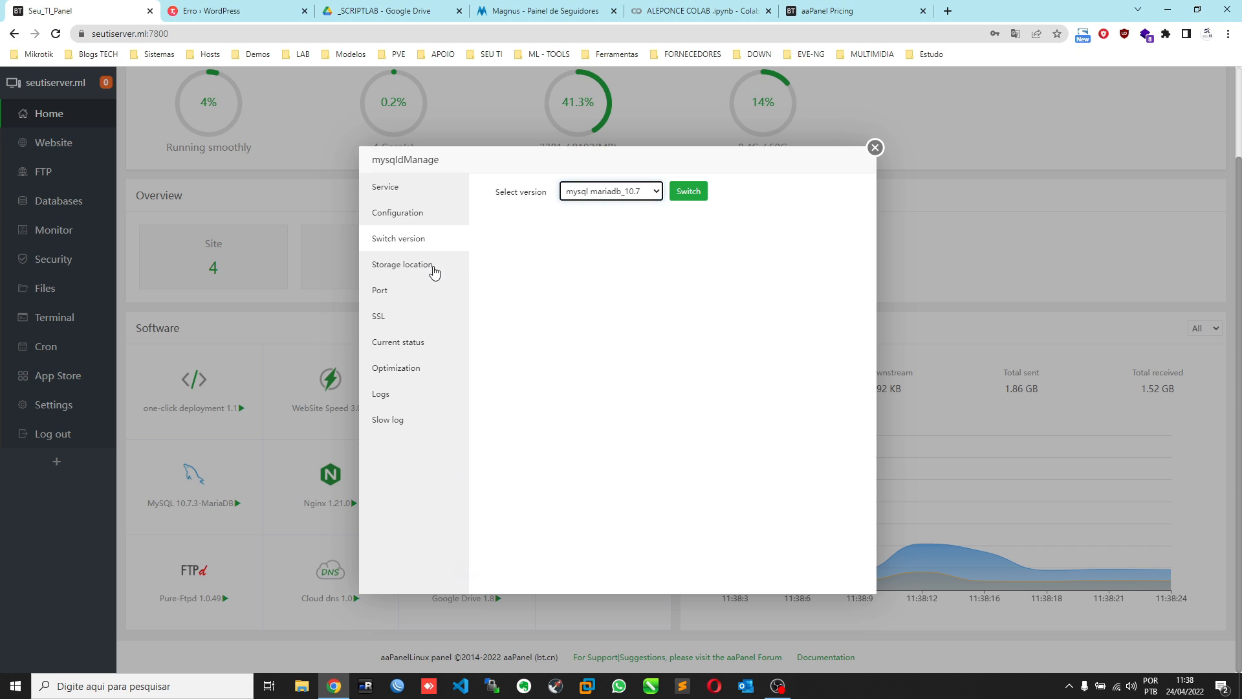
left_click(430, 268)
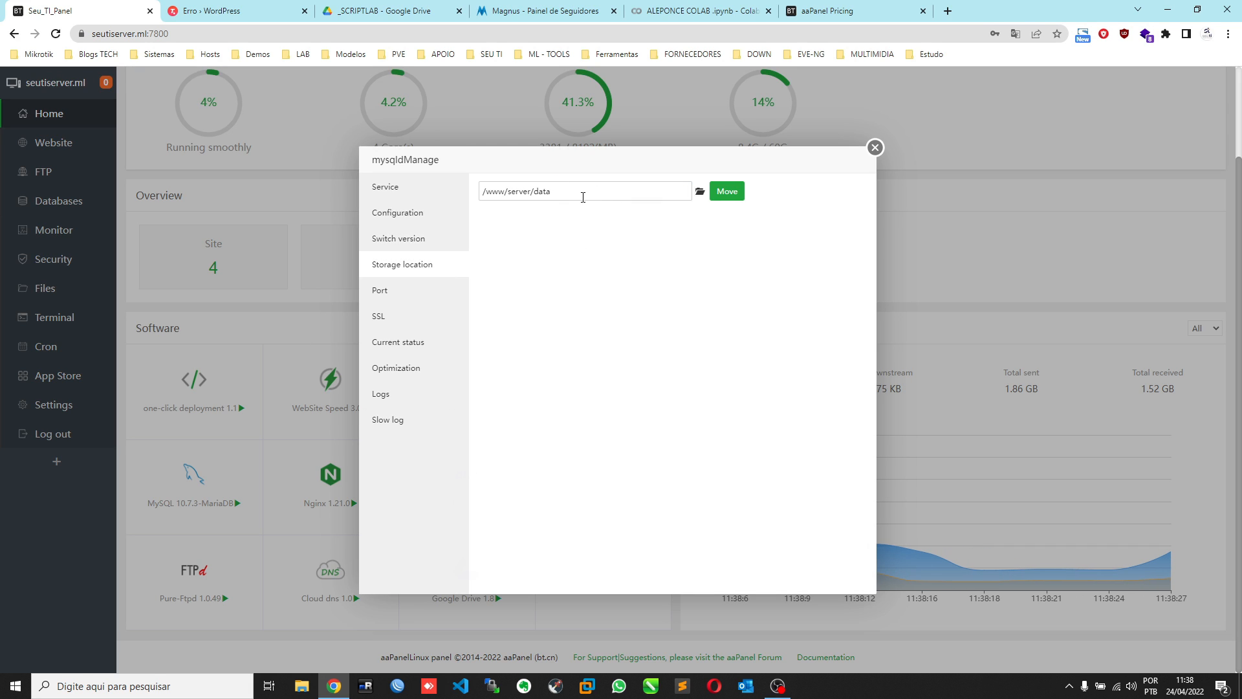
left_click(389, 291)
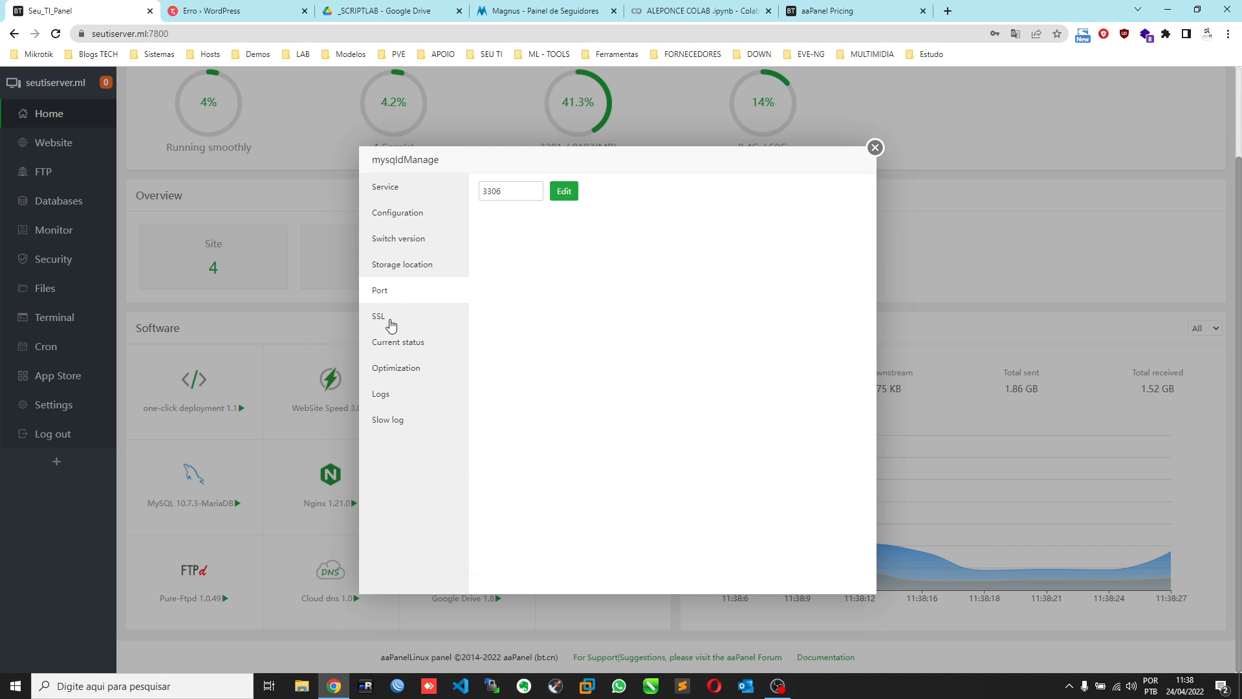
left_click(421, 325)
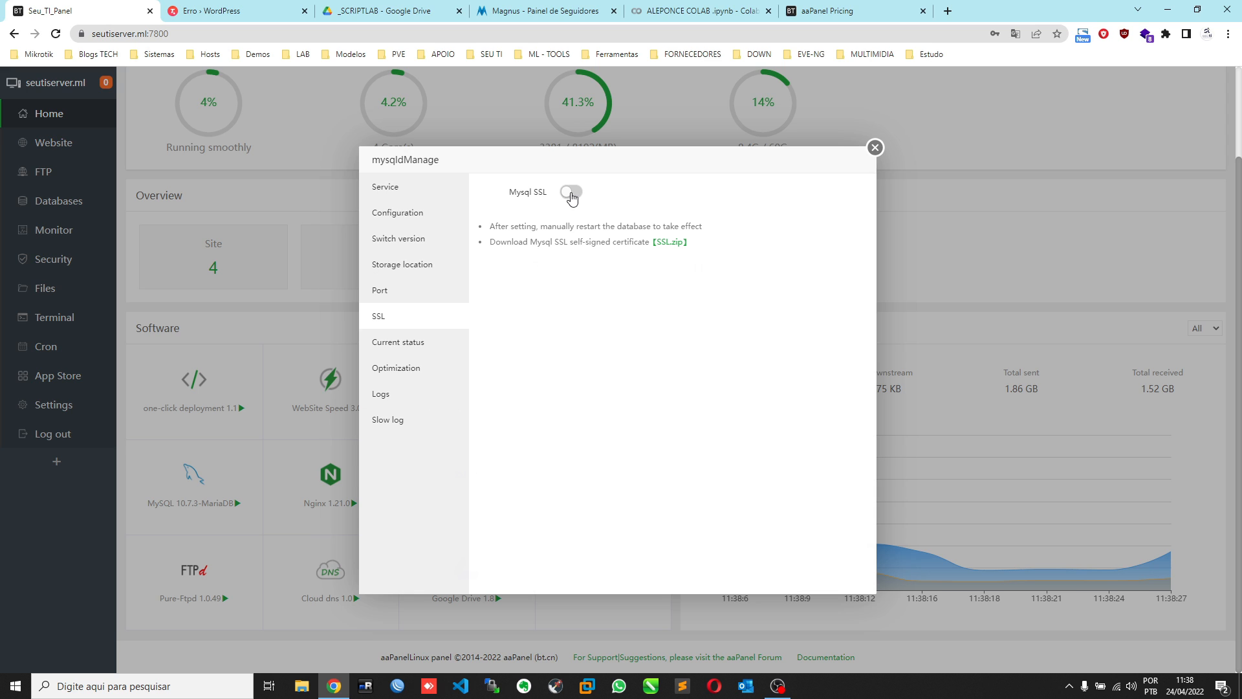
left_click(447, 343)
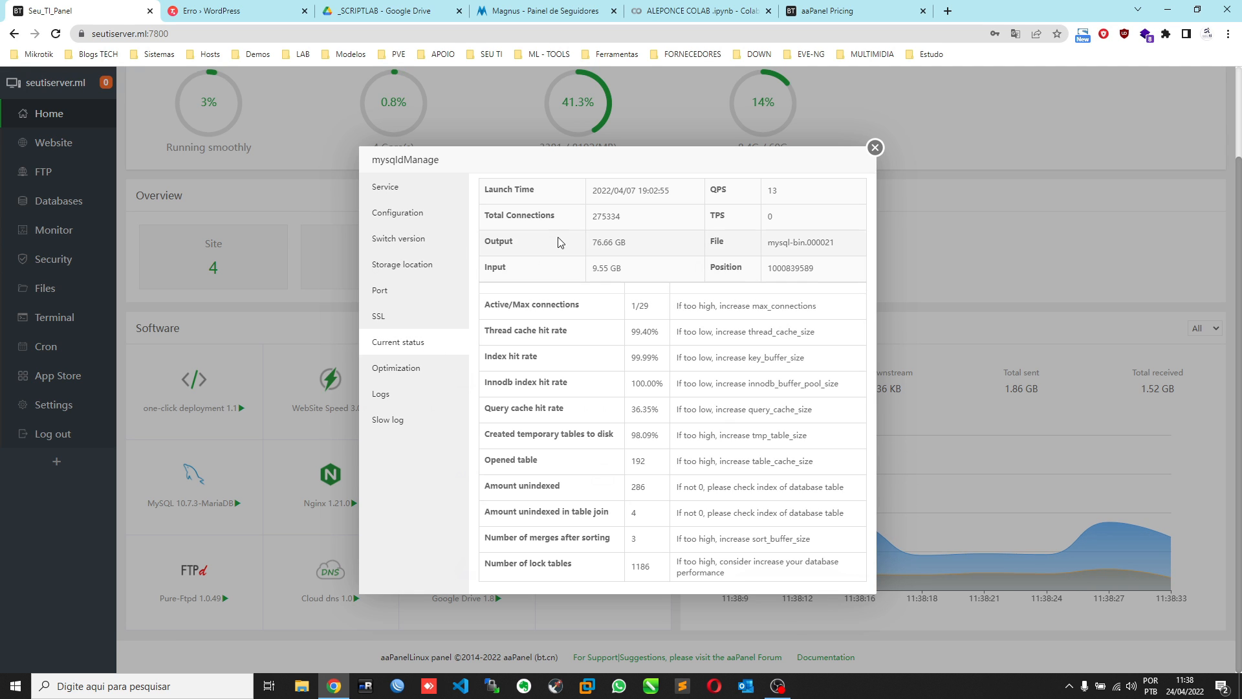
- Set the MySQL optimization plan to 4-8GB and save the tuned values
left_click(396, 366)
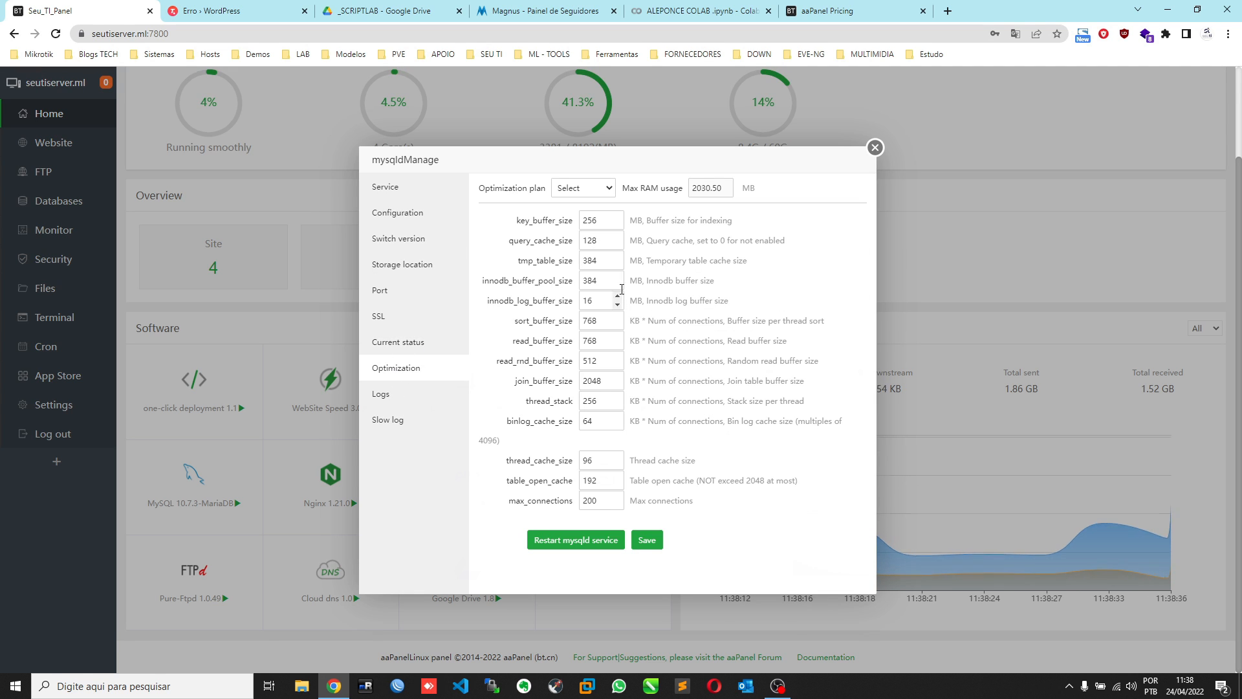
left_click(609, 190)
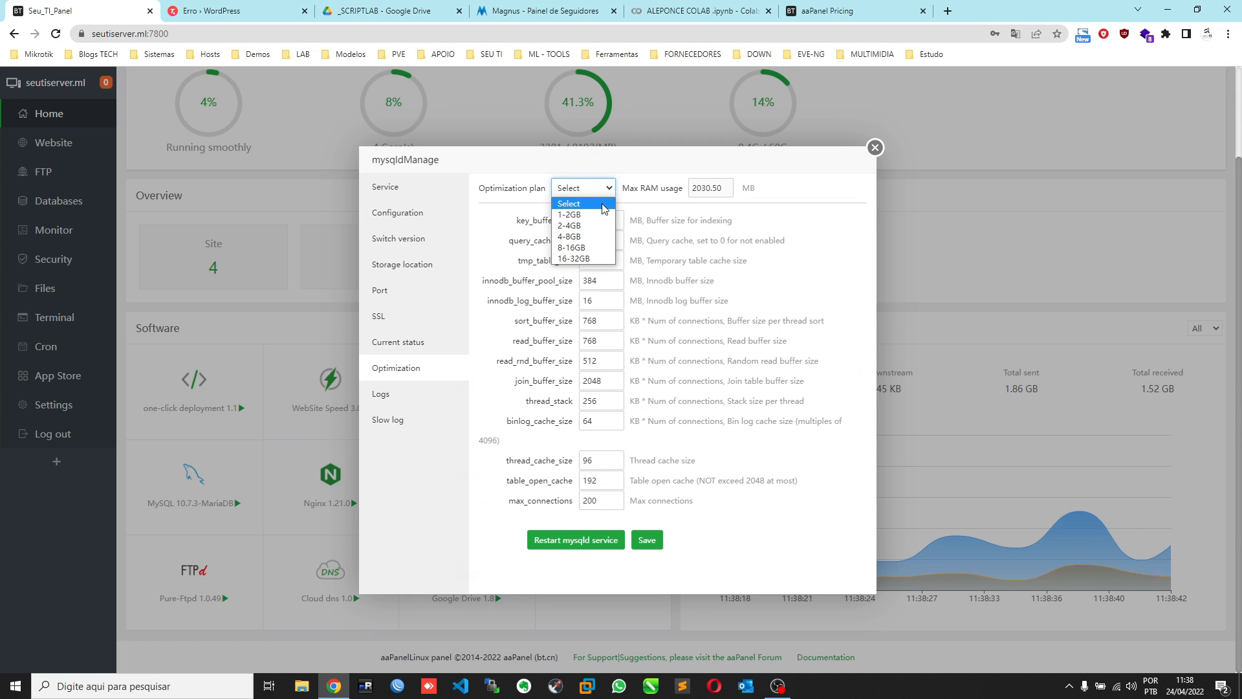
left_click(590, 236)
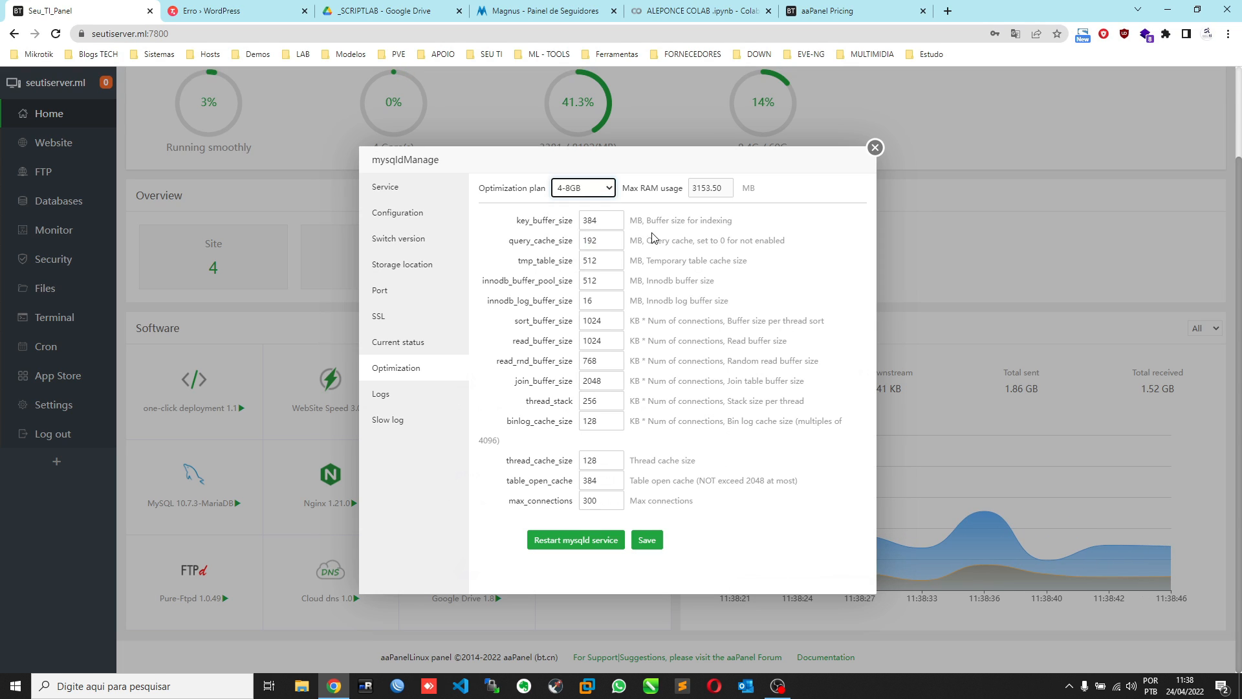
left_click(587, 194)
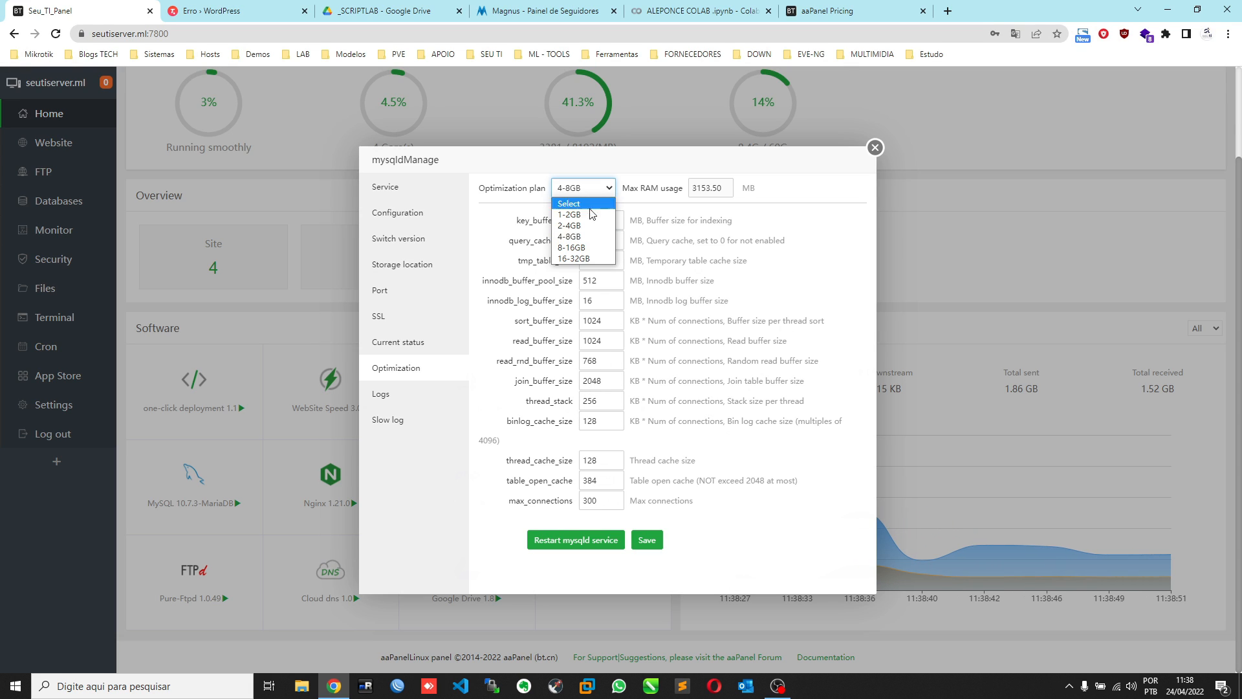
left_click(584, 189)
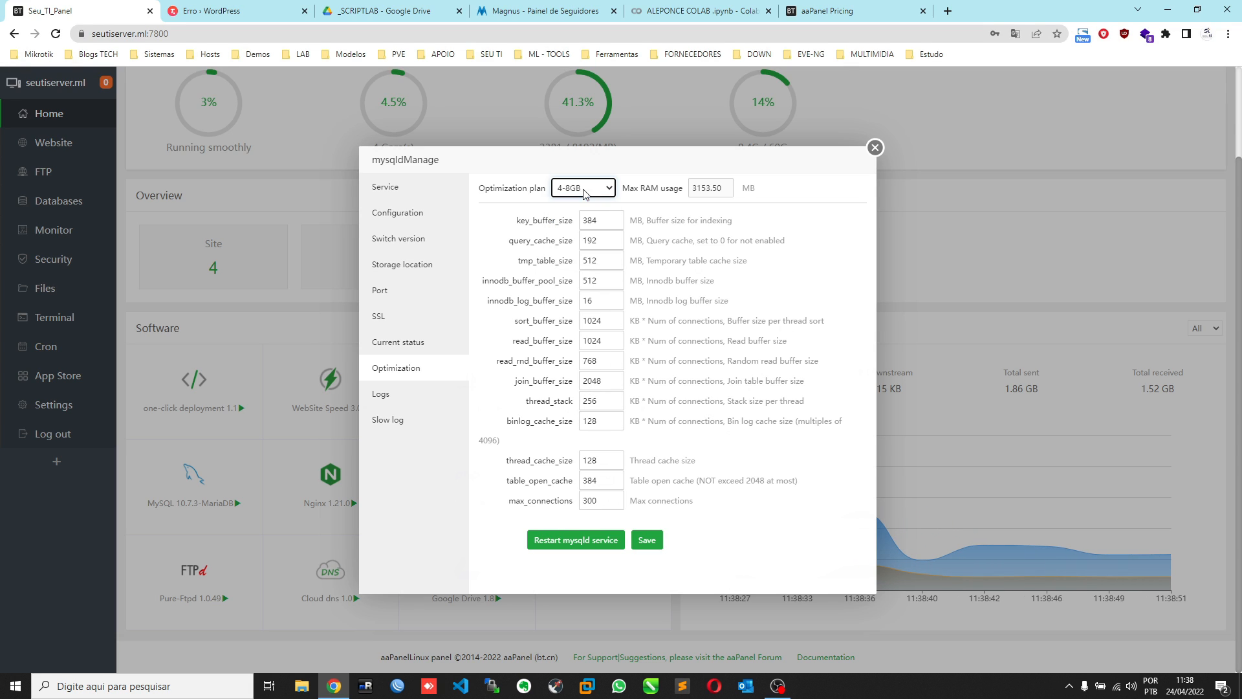
left_click(647, 542)
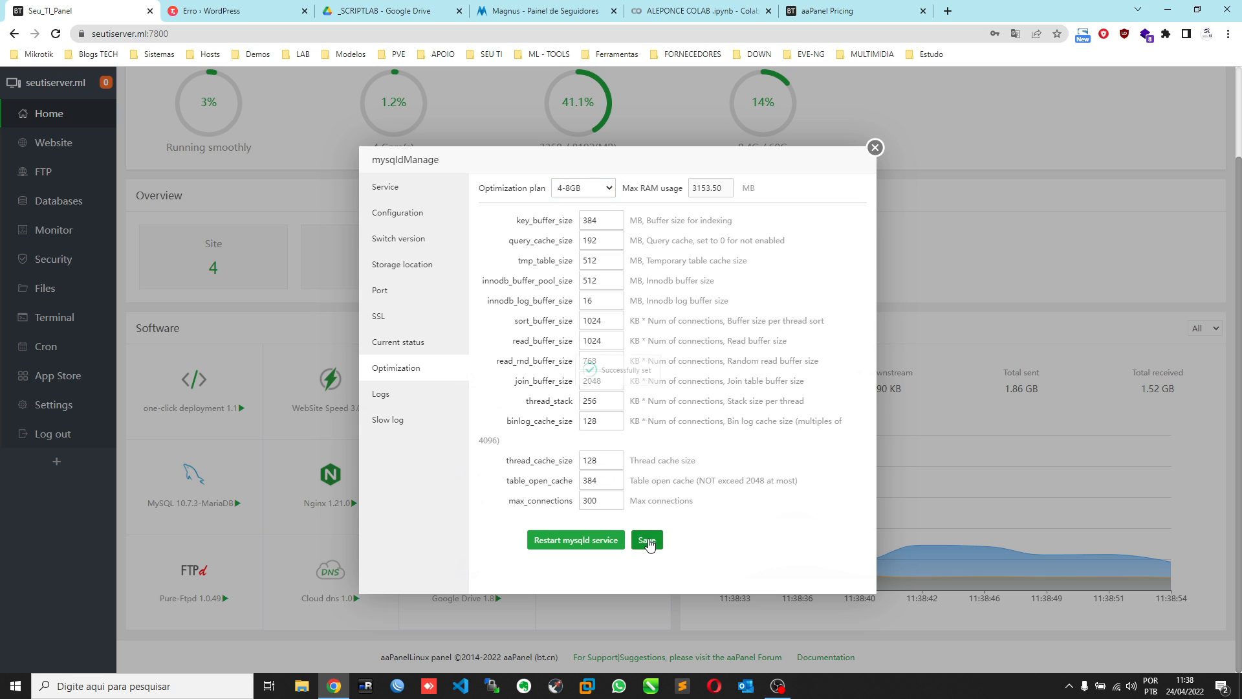
- Restart the MySQL service and confirm the restart
left_click(596, 541)
left_click(693, 403)
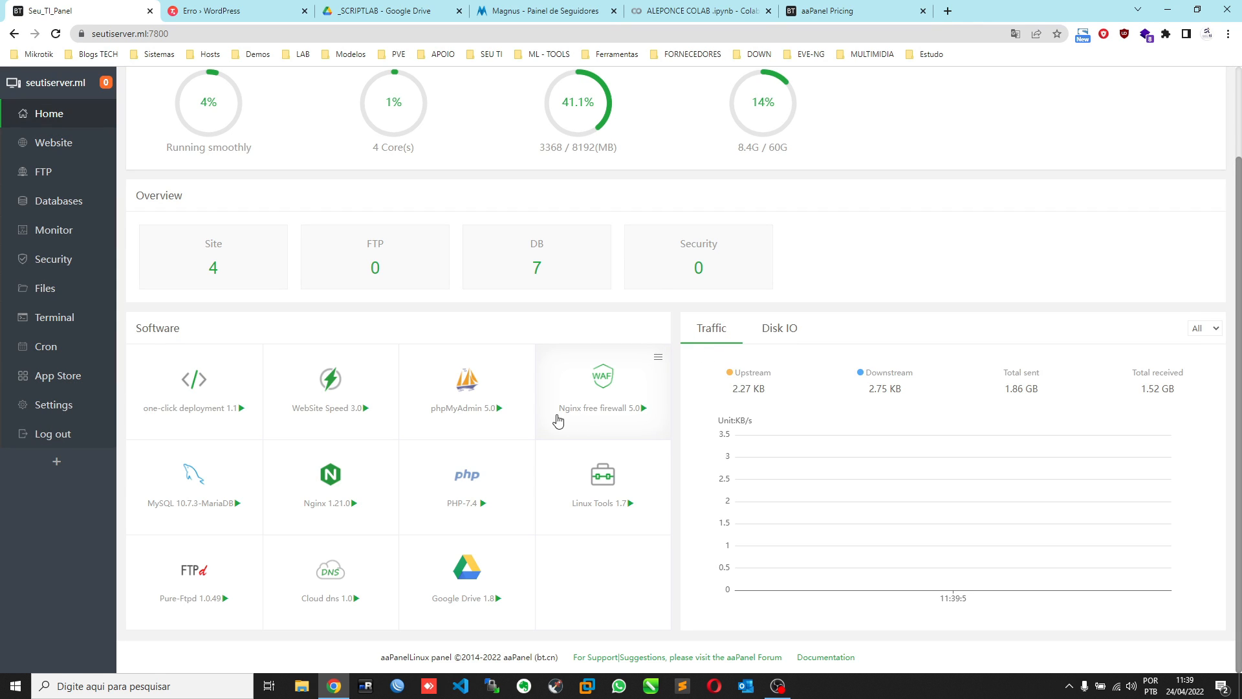
- Reopen the MySQL manager, review its error log and slow log, then close it
left_click(217, 481)
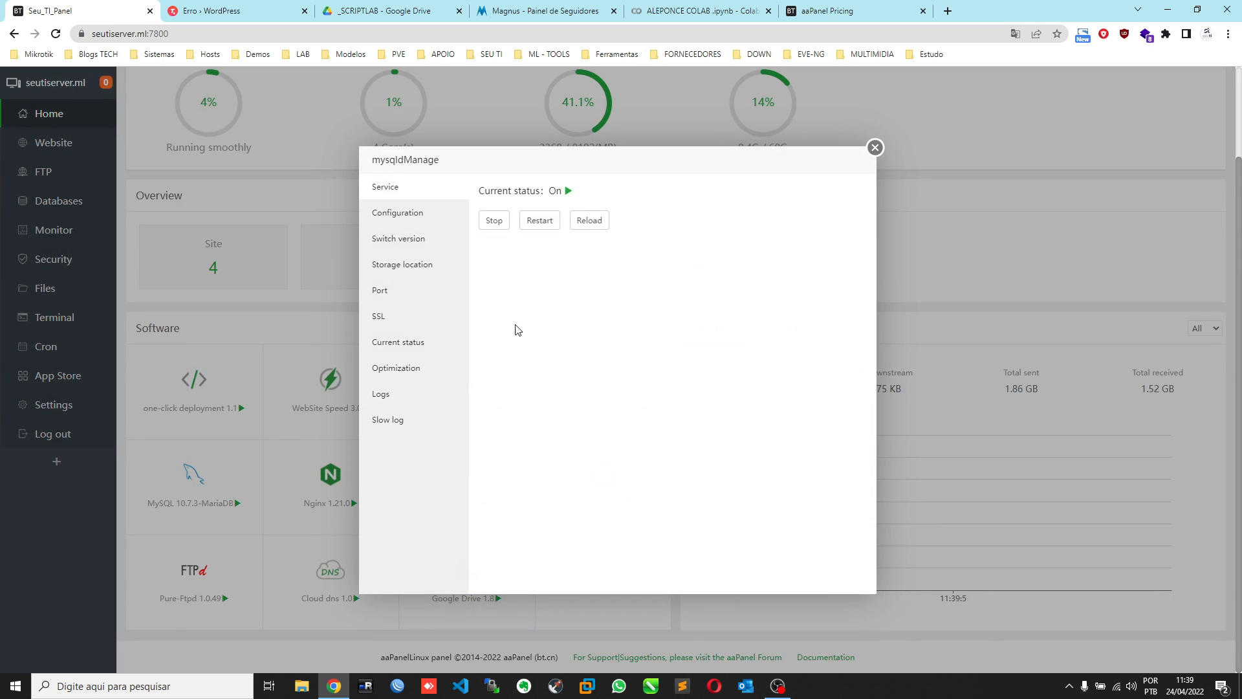
left_click(391, 403)
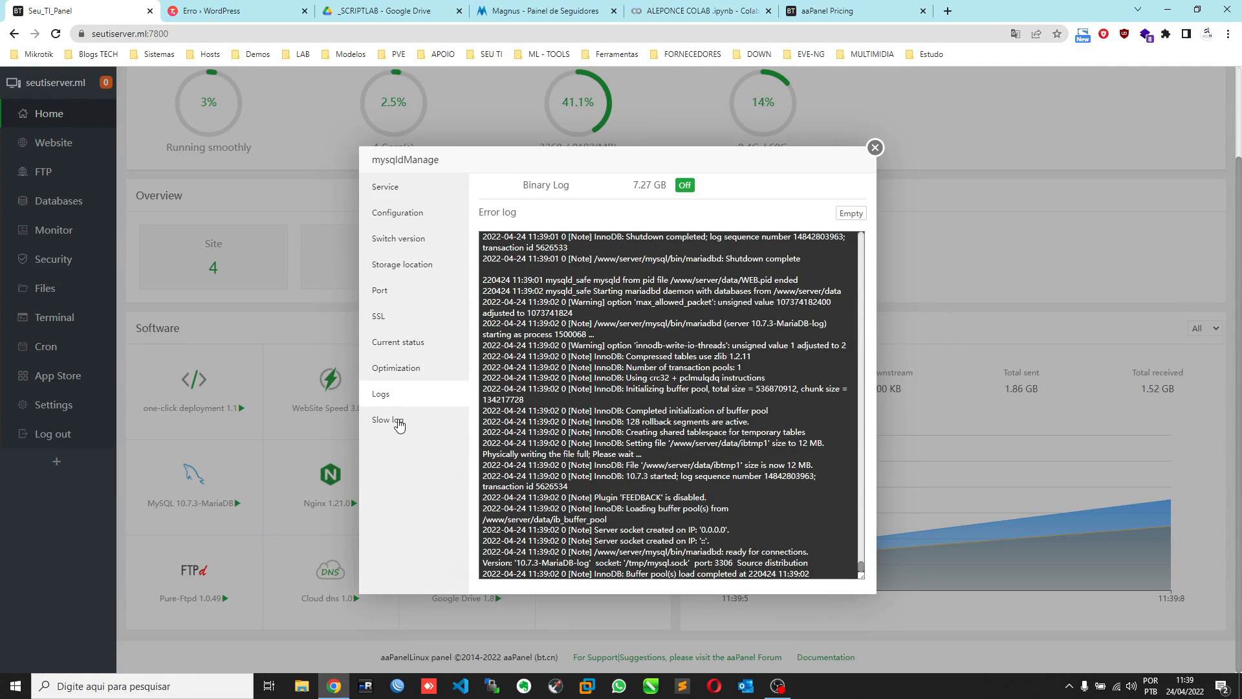
left_click(398, 421)
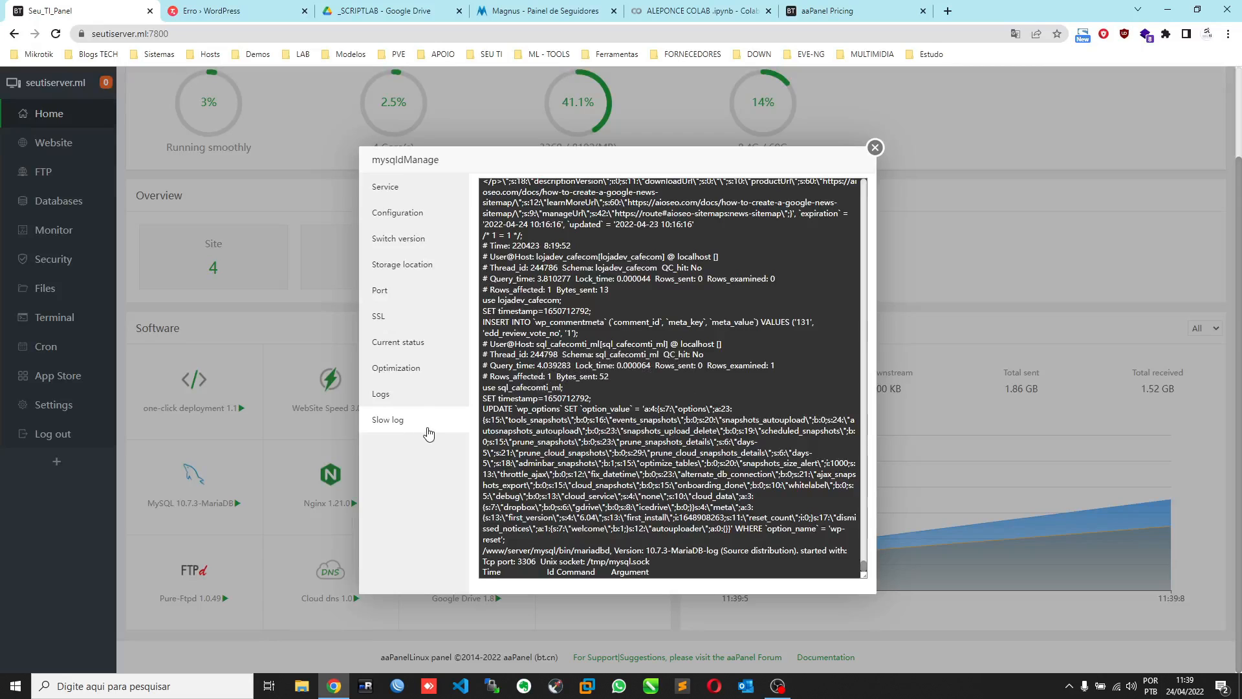
left_click(875, 148)
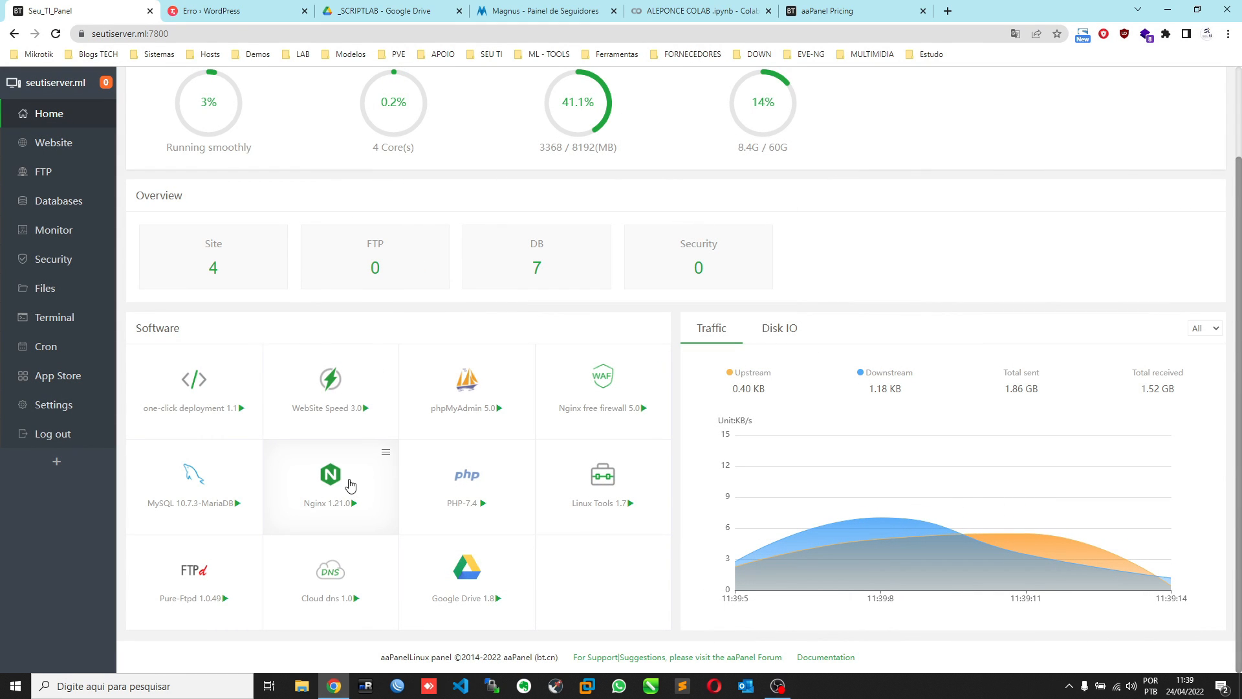
- Open the Nginx manager and review its service controls, primary configuration file and available versions without switching
left_click(337, 475)
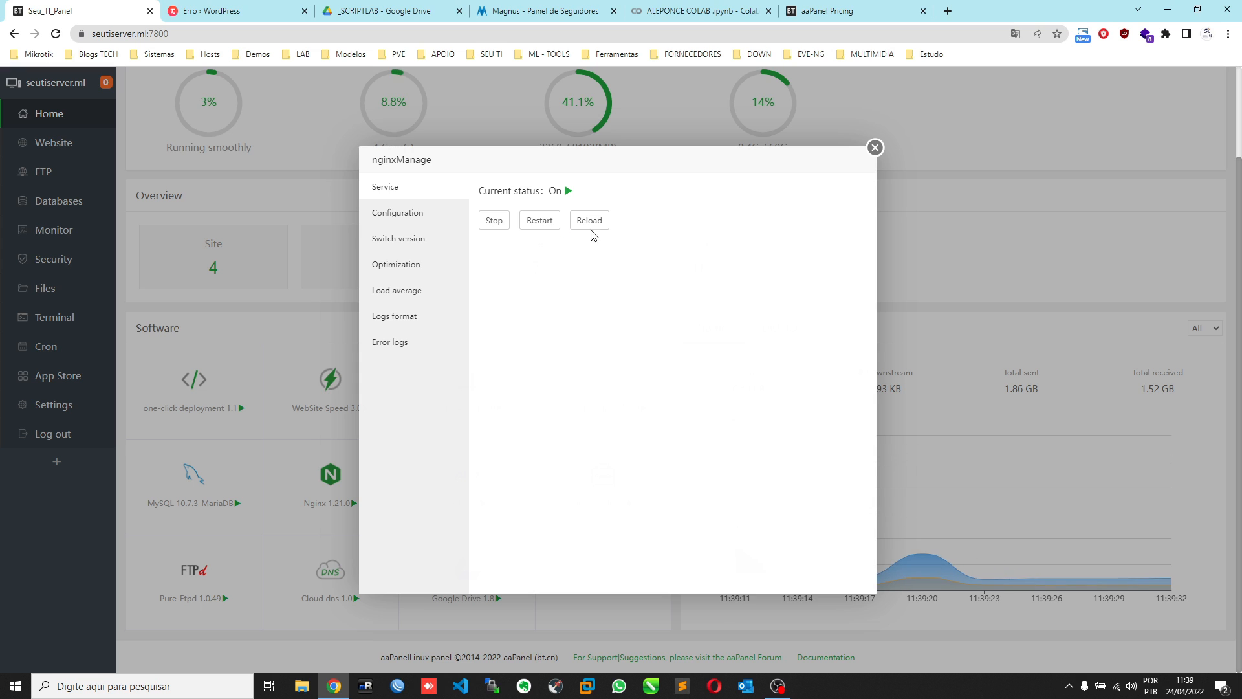
left_click(408, 215)
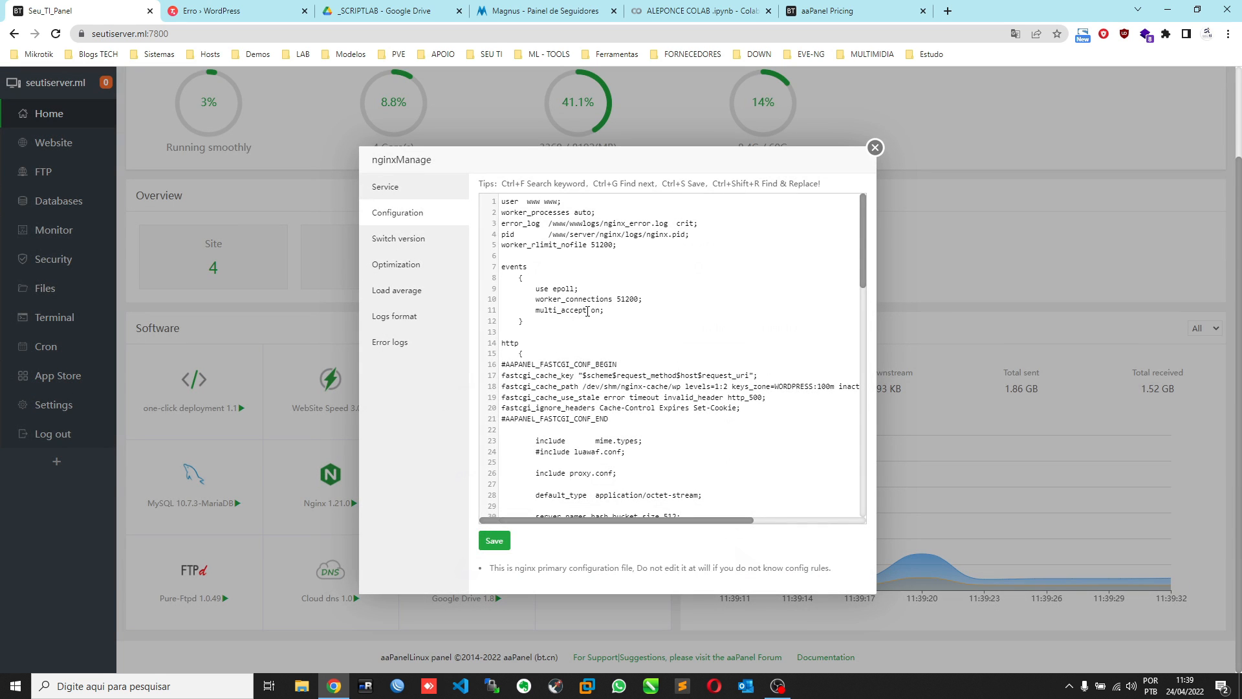
scroll(660, 303, "down", 8)
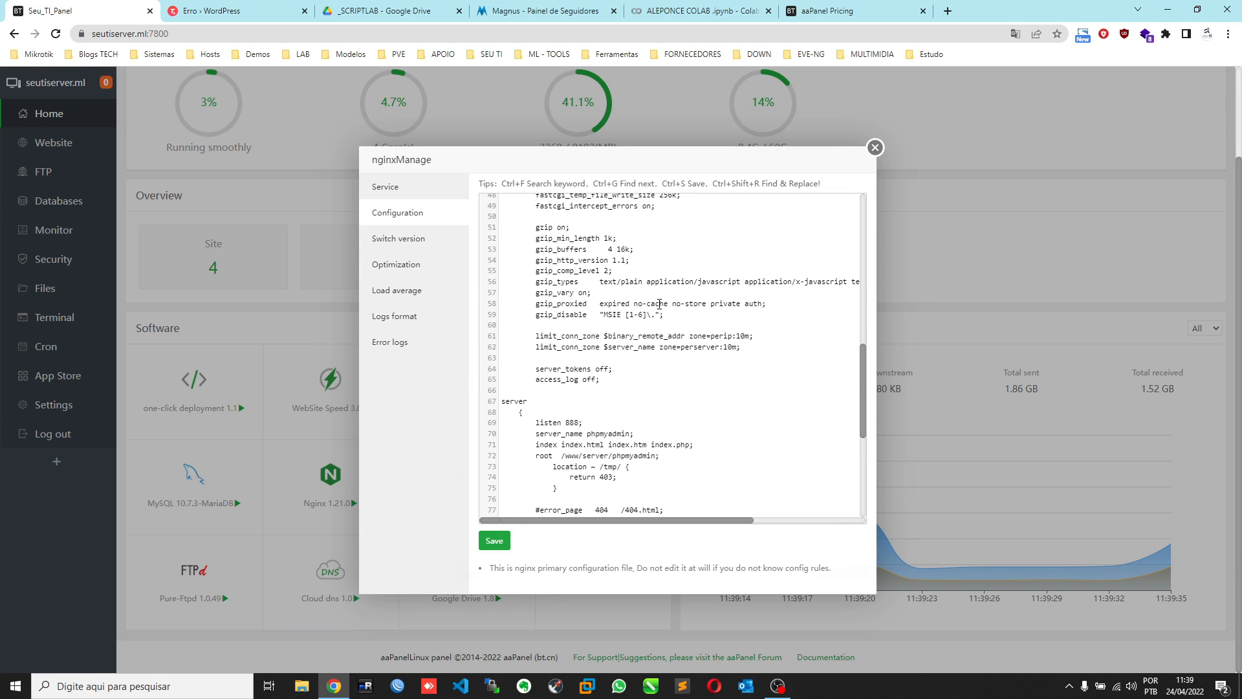
left_click(414, 240)
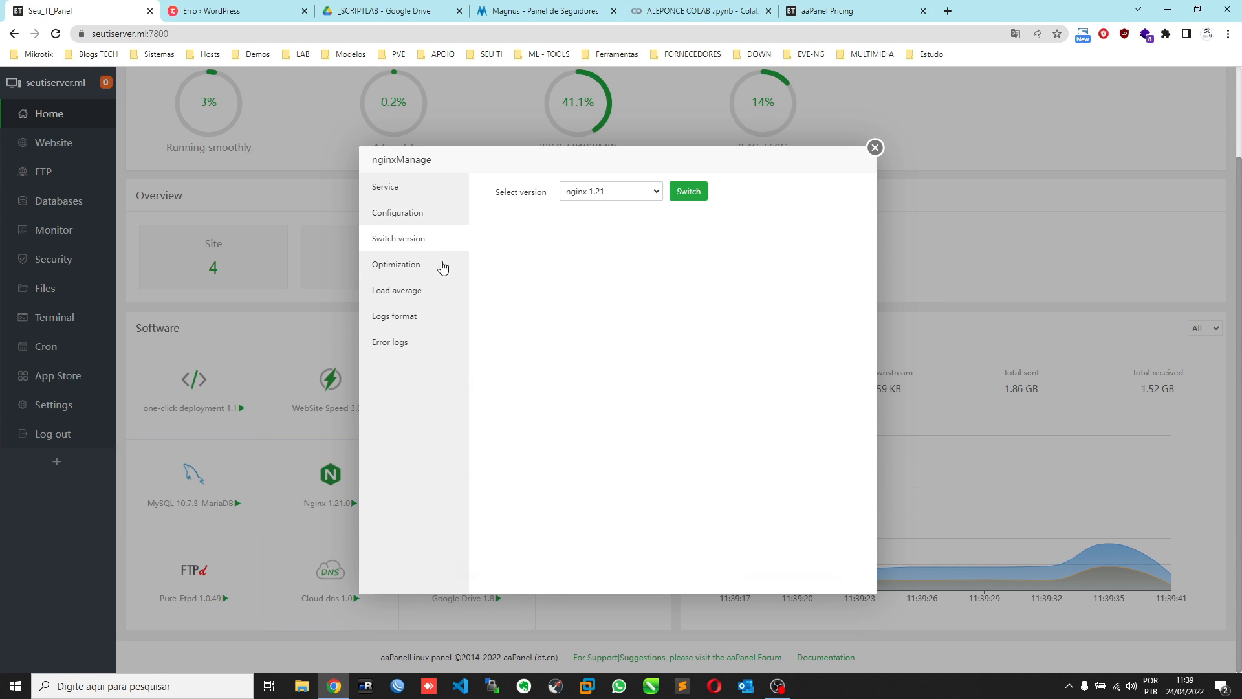
left_click(614, 196)
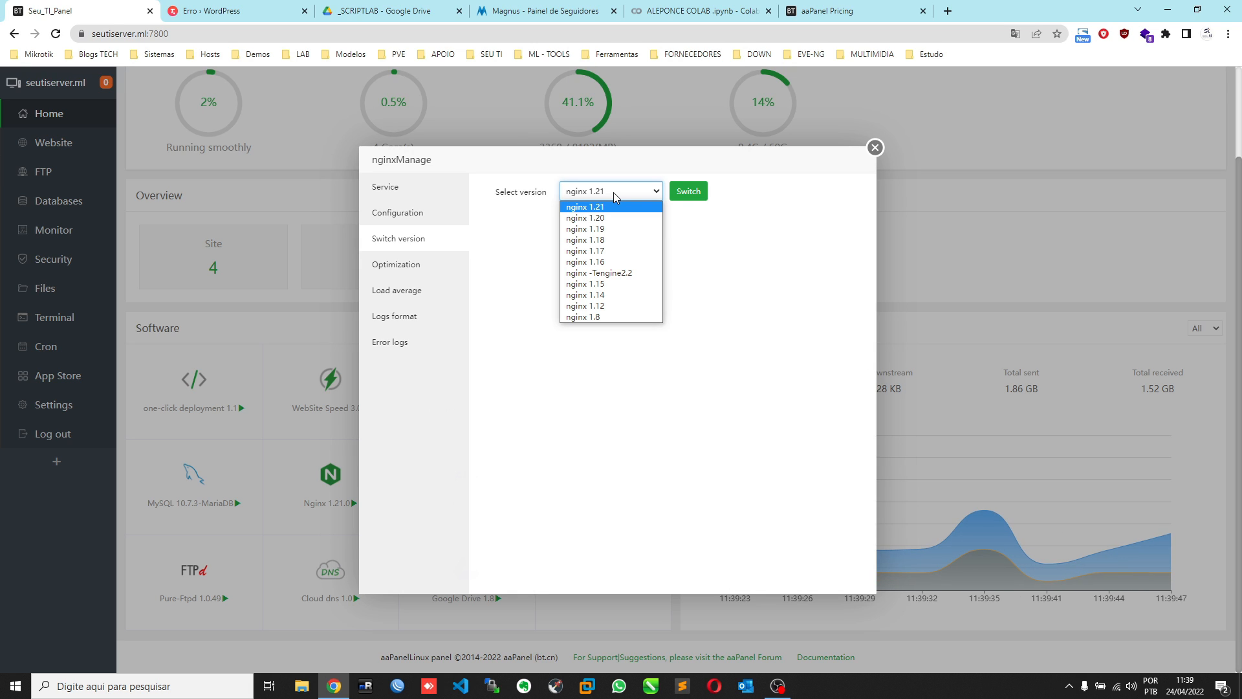
left_click(614, 192)
- Review Nginx's optimization values, load average, log formats and error logs without changing anything, then close the manager
left_click(418, 270)
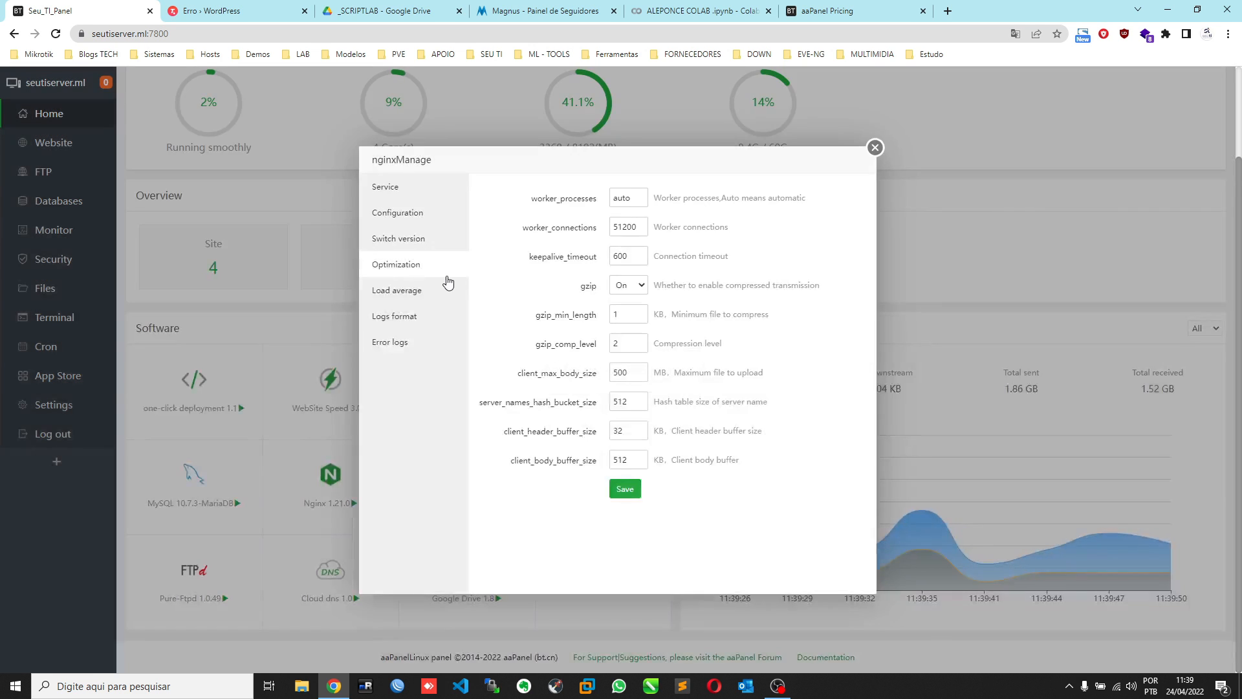
left_click(634, 201)
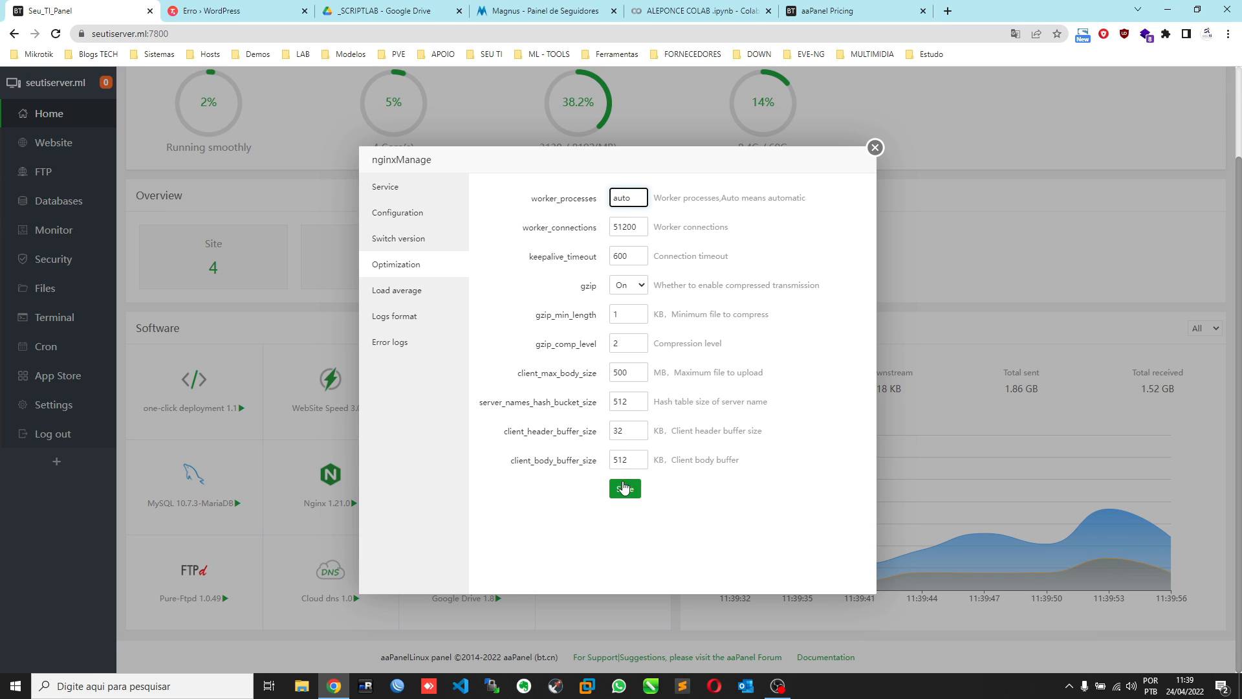
left_click(401, 297)
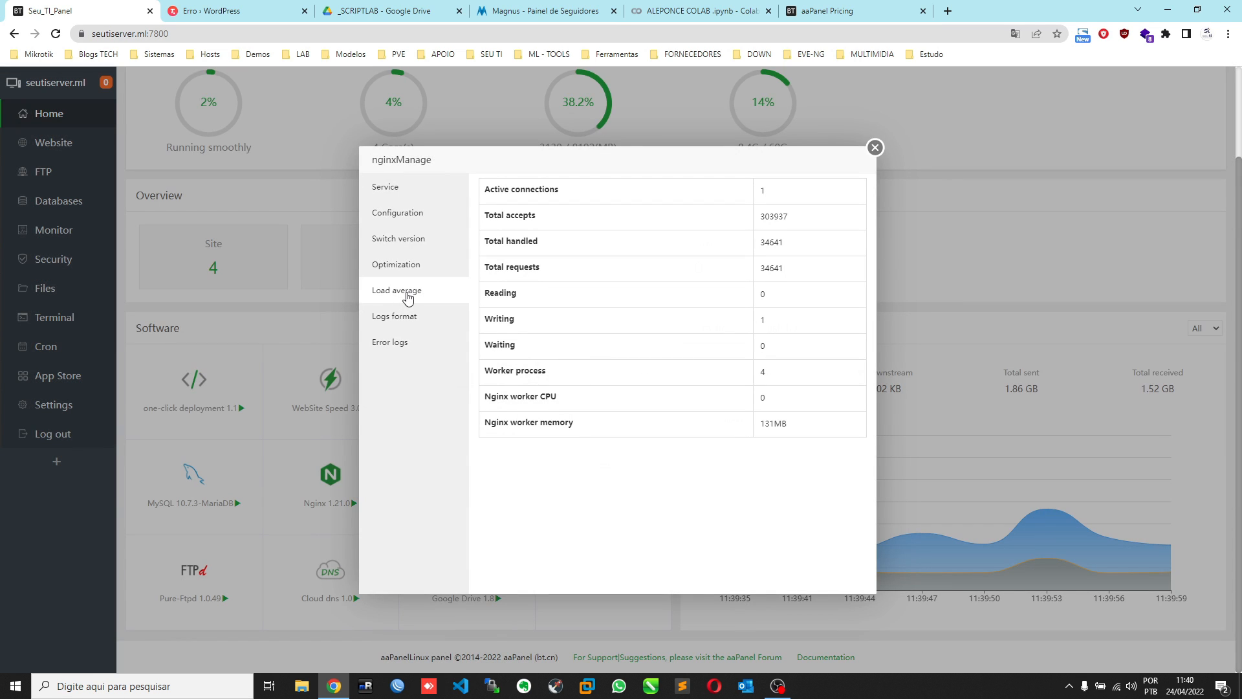
left_click(405, 326)
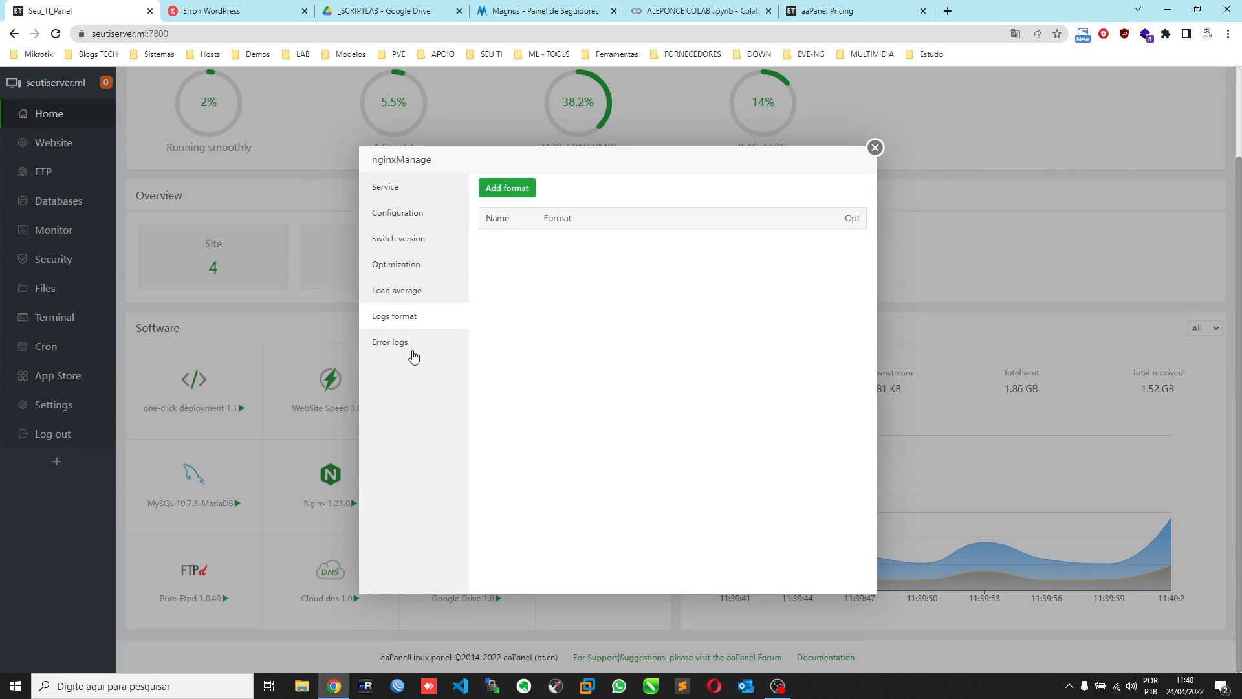
left_click(409, 349)
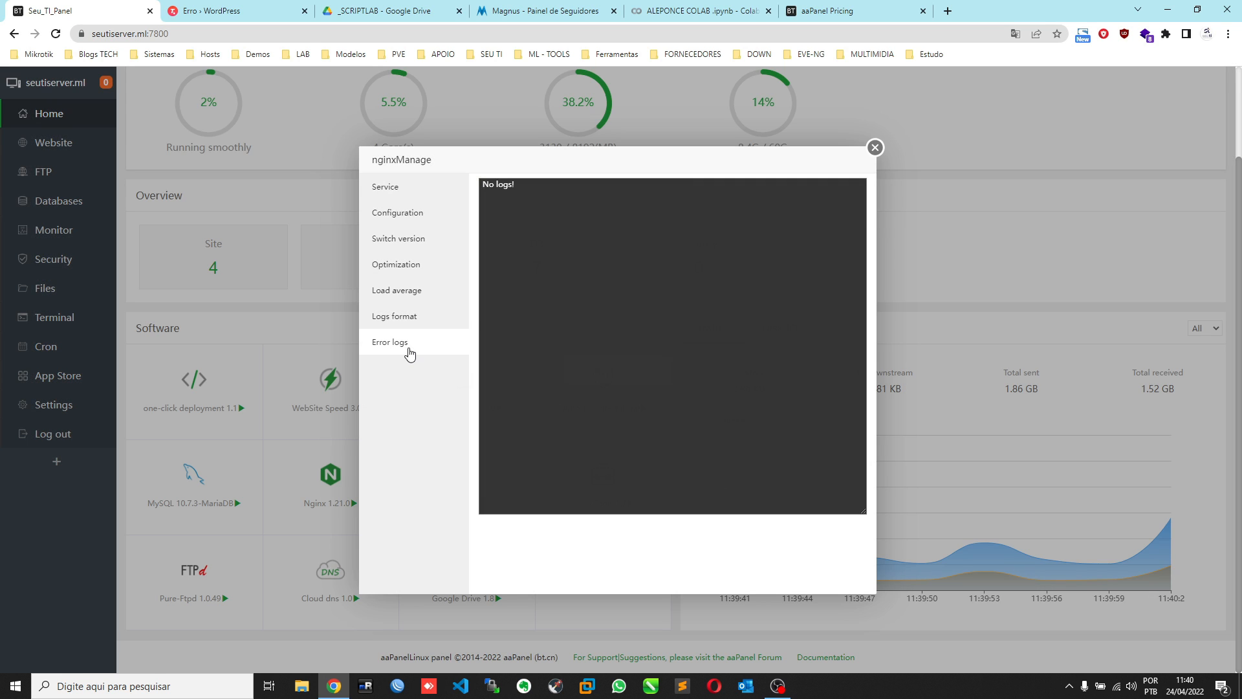
left_click(875, 148)
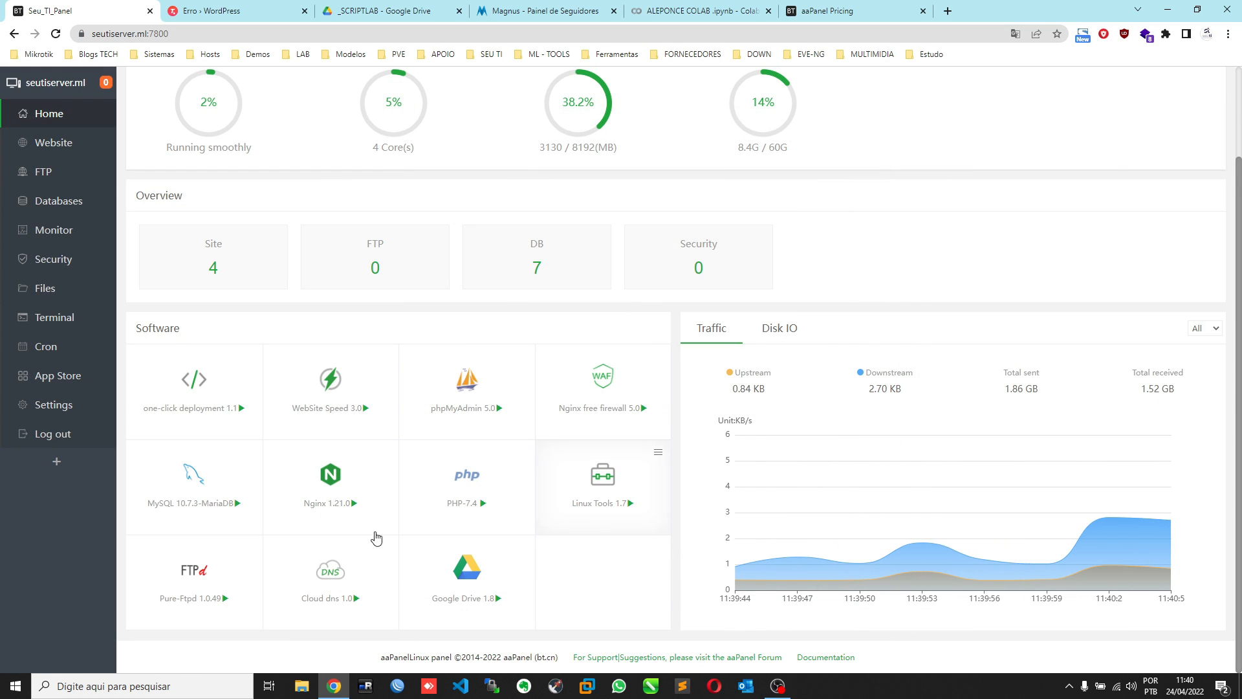
- Open the PHP-7.4 manager and look through its service controls and the whole list of installable extensions
left_click(445, 503)
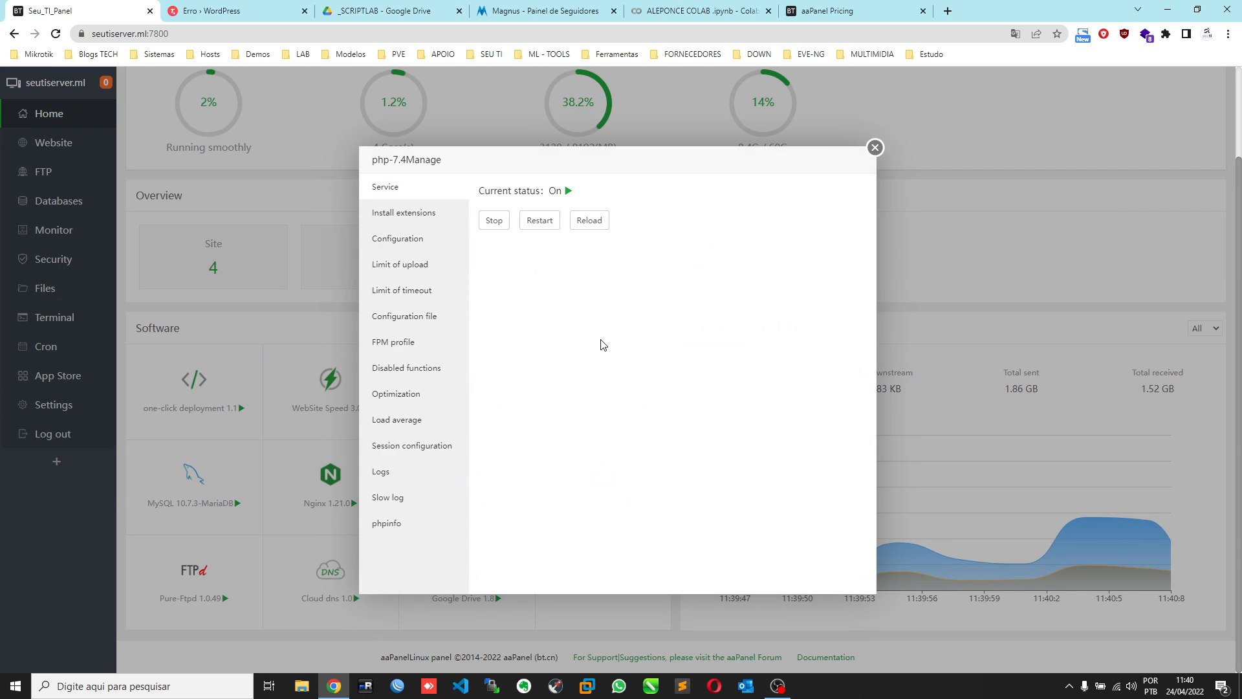
left_click(406, 214)
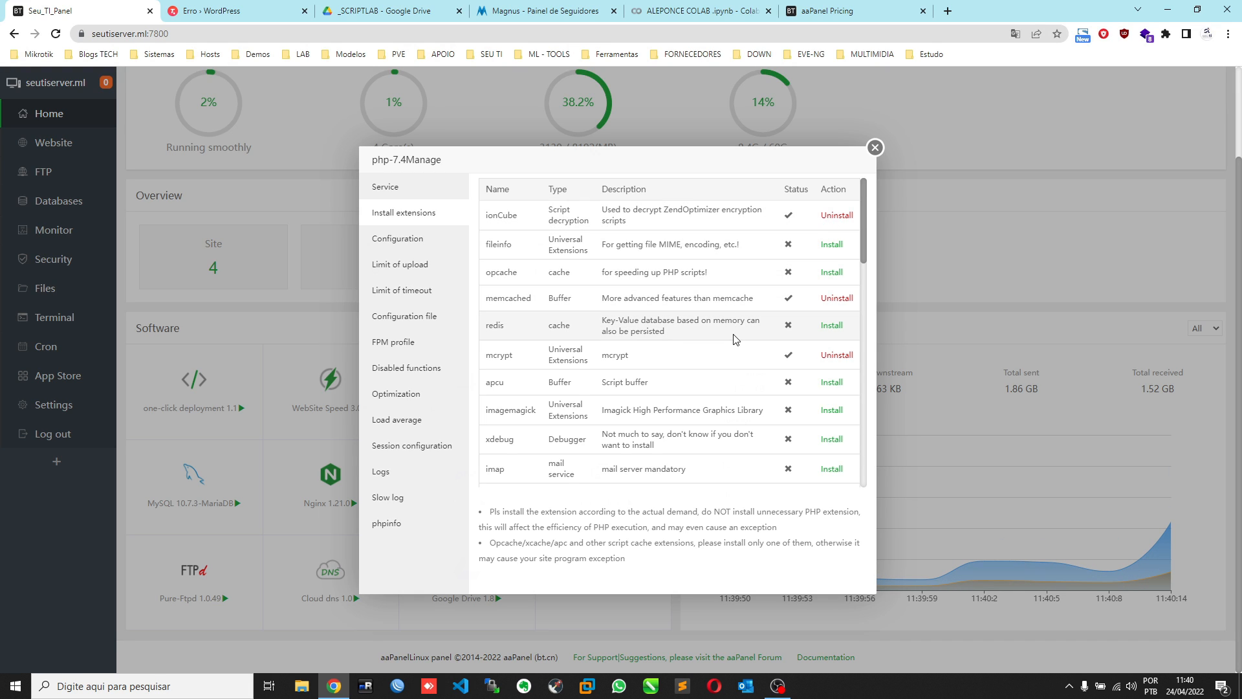
scroll(772, 382, "down", 1)
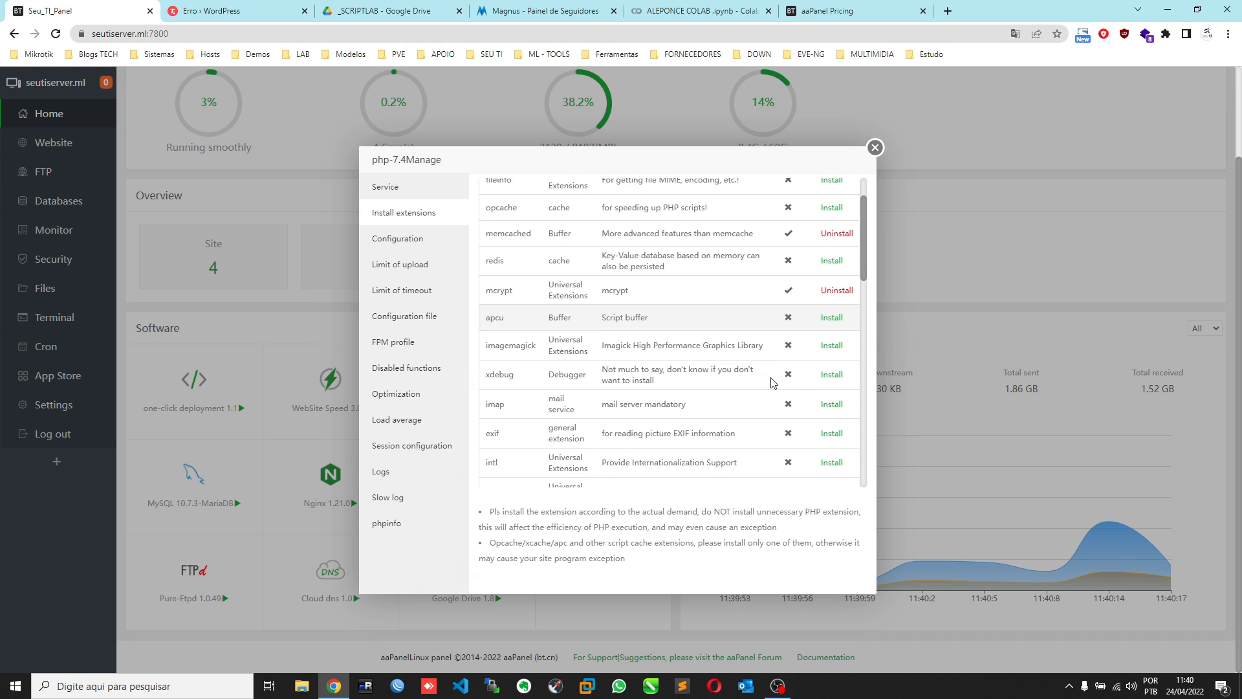
scroll(738, 355, "down", 3)
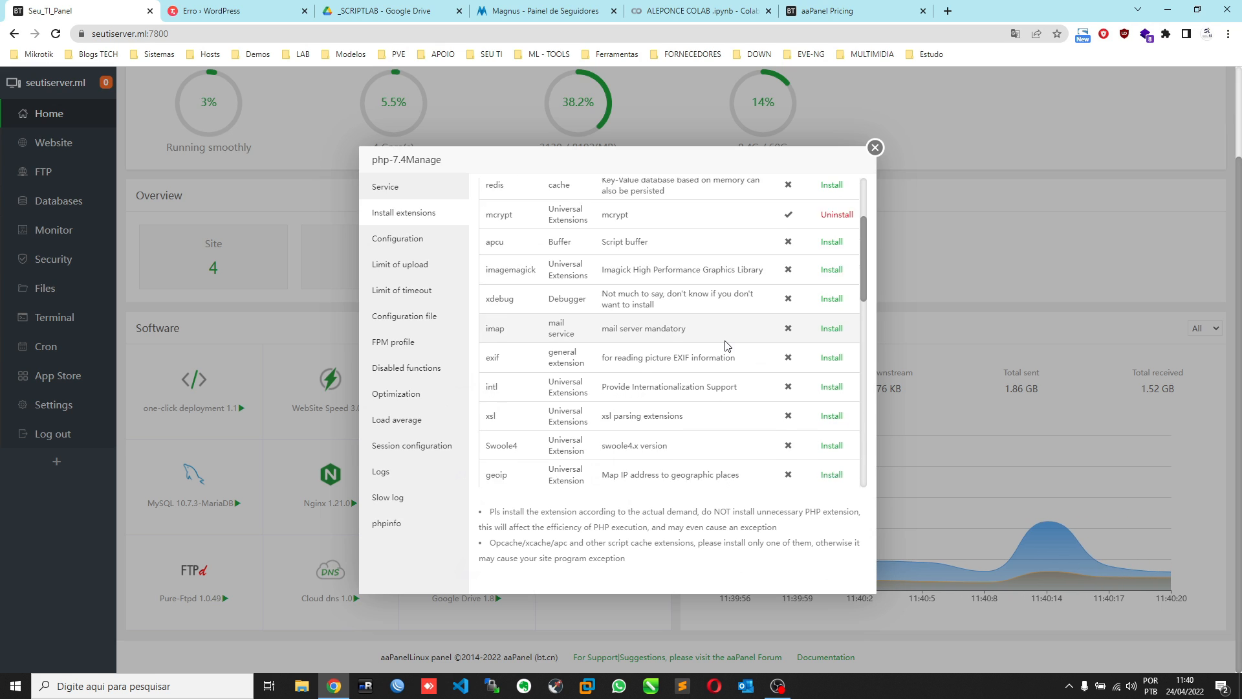
scroll(726, 346, "down", 7)
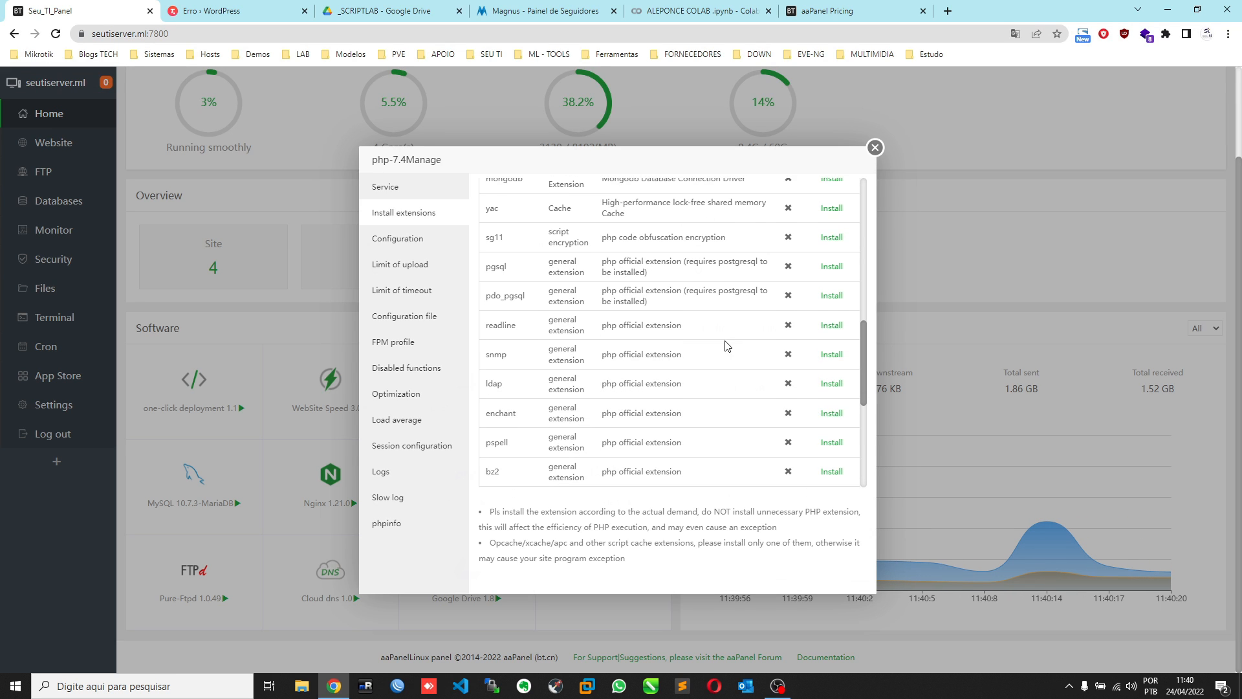
scroll(726, 346, "down", 1)
scroll(728, 346, "down", 3)
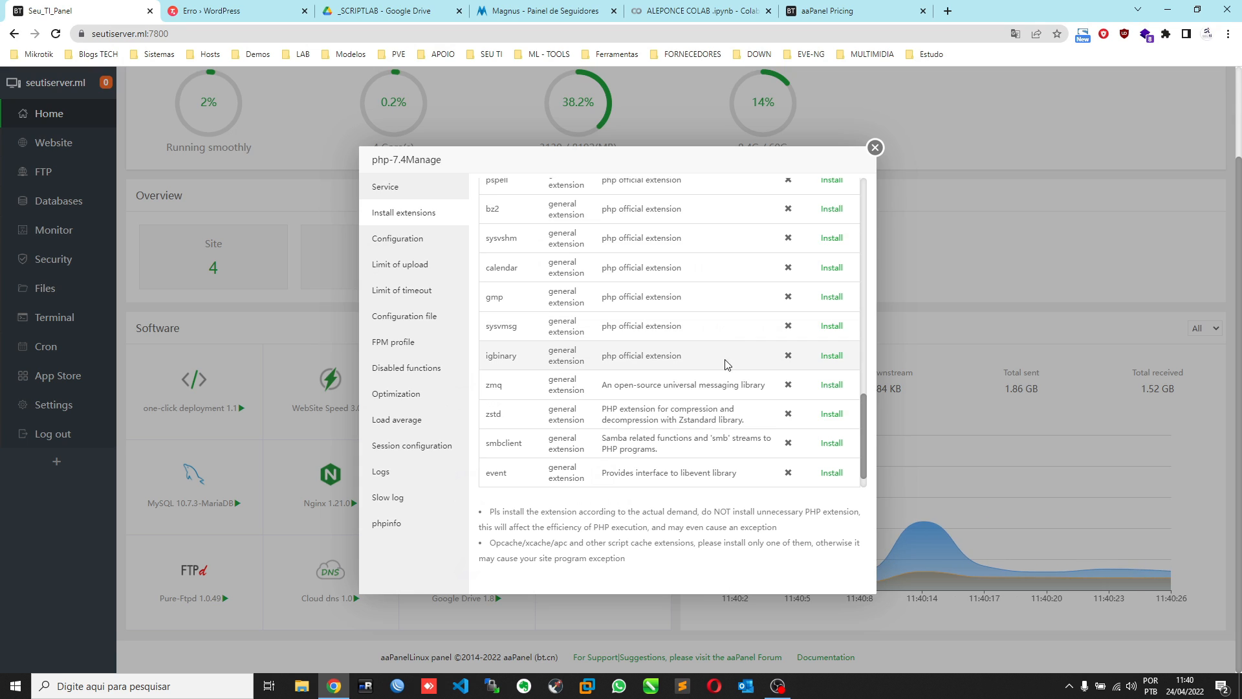
scroll(776, 355, "up", 5)
scroll(804, 285, "up", 4)
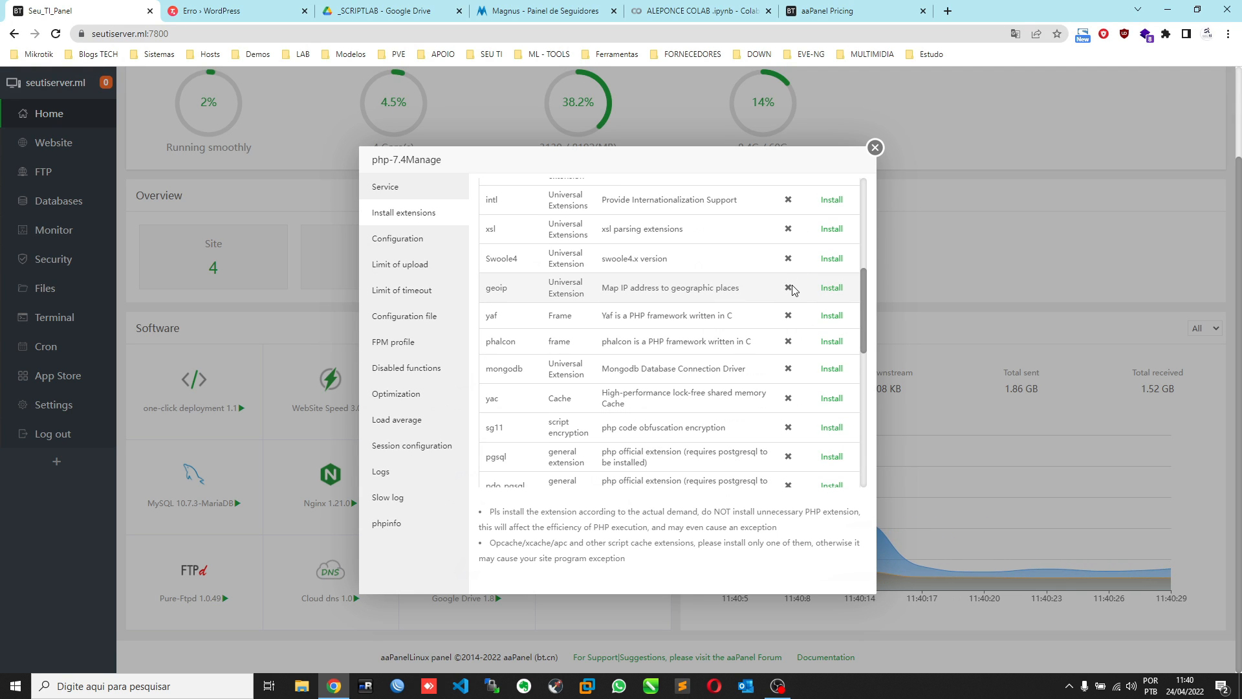
- Review PHP 7.4's main configuration values, including the maximum upload file size, then its upload and timeout limits
left_click(420, 240)
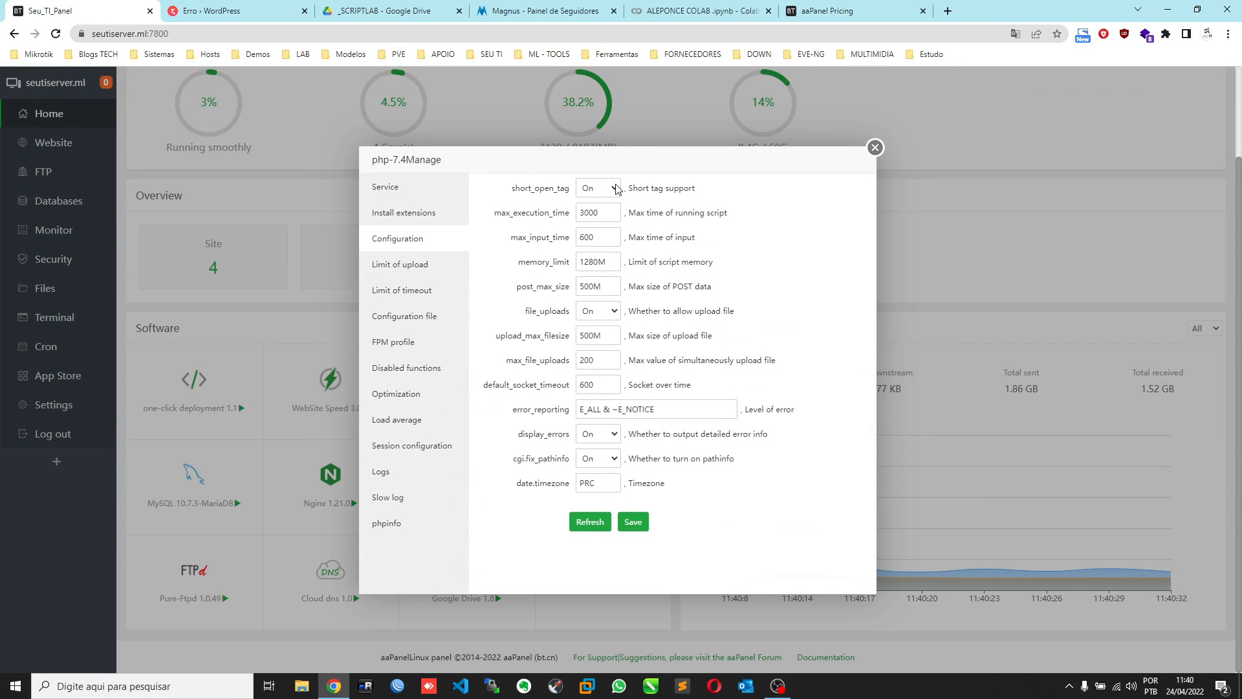
left_click(593, 335)
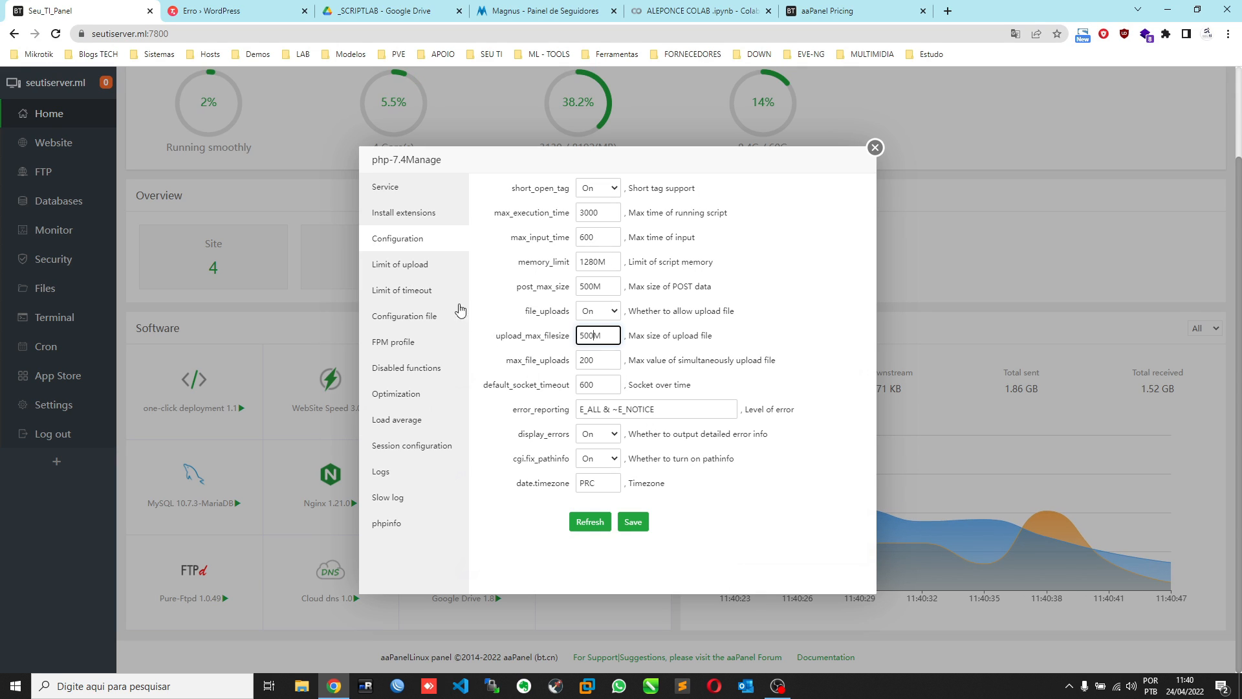
scroll(426, 268, "up", 2)
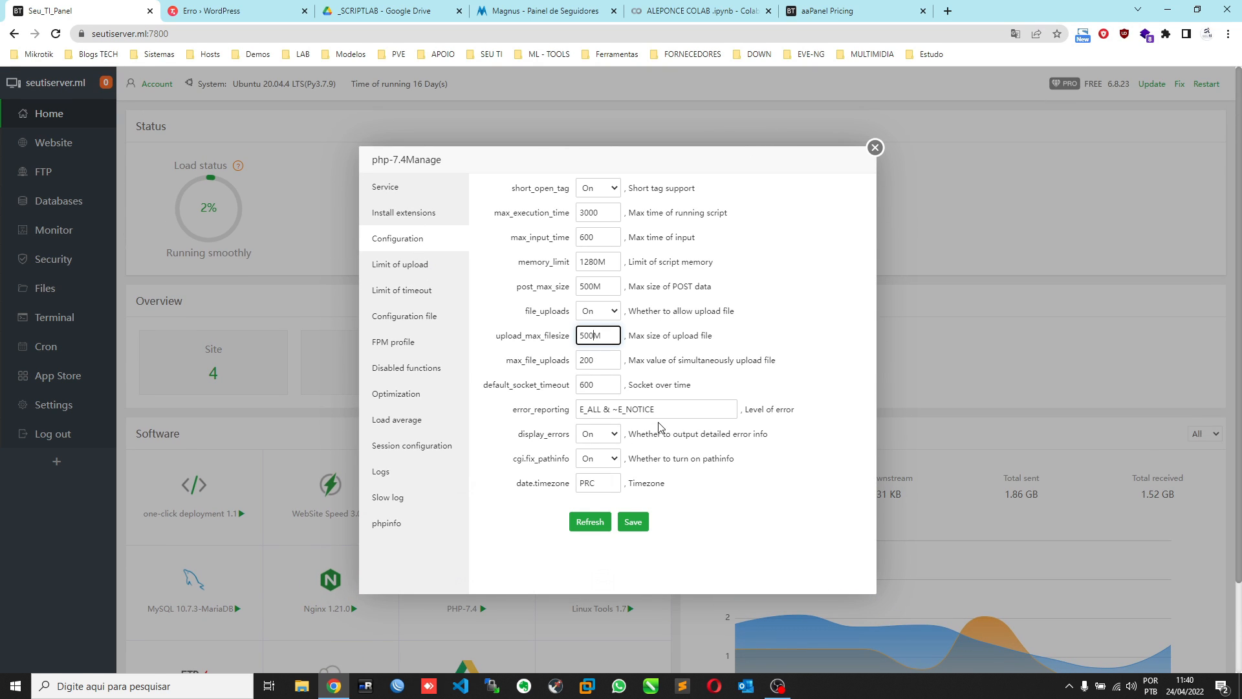
left_click(411, 270)
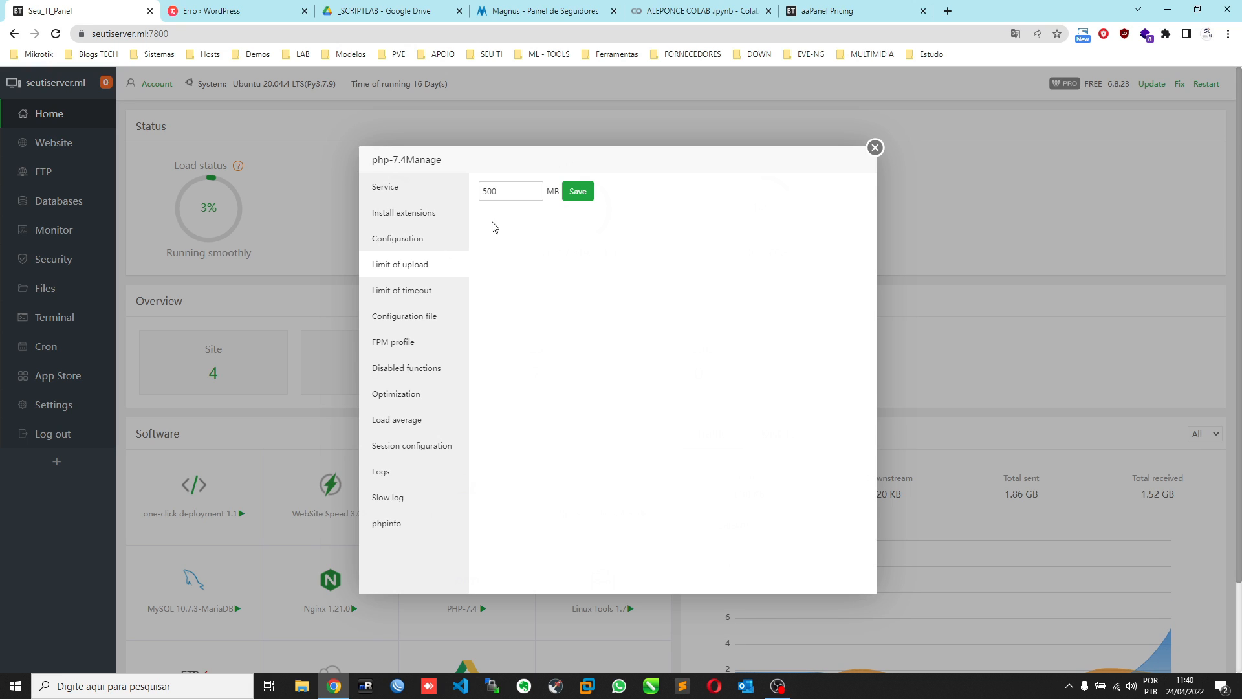
left_click(421, 290)
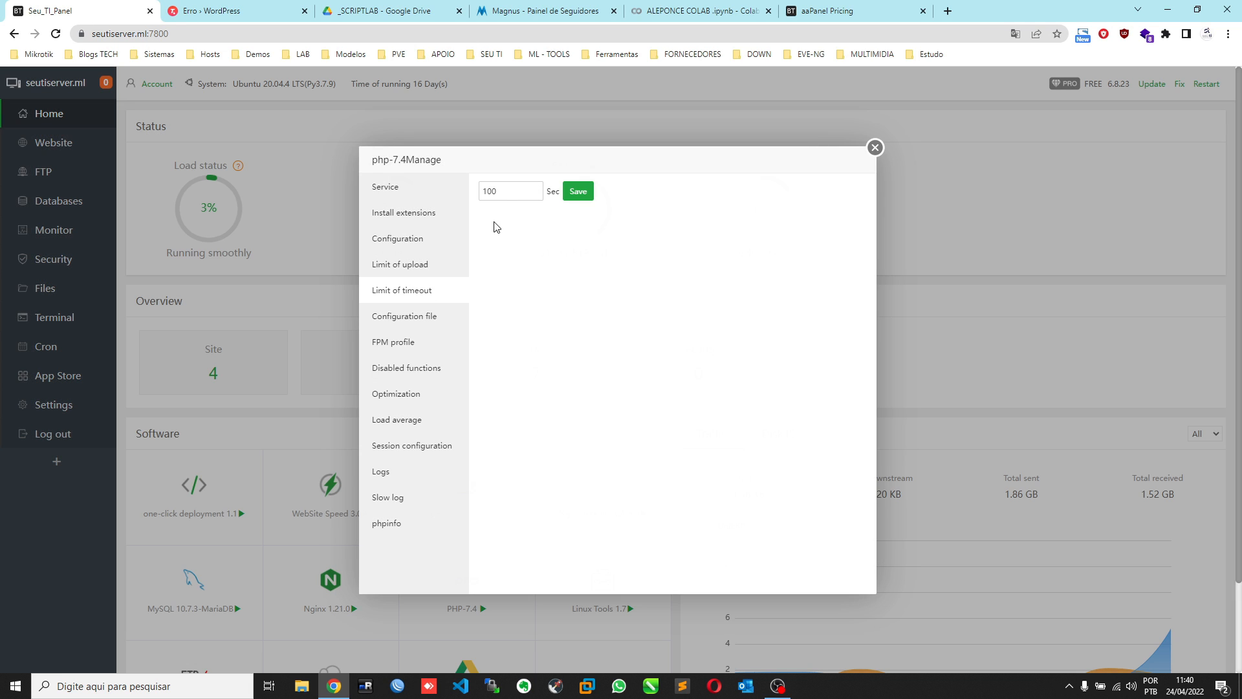
- Look through PHP 7.4's primary configuration file and its FPM profile without editing them
left_click(402, 318)
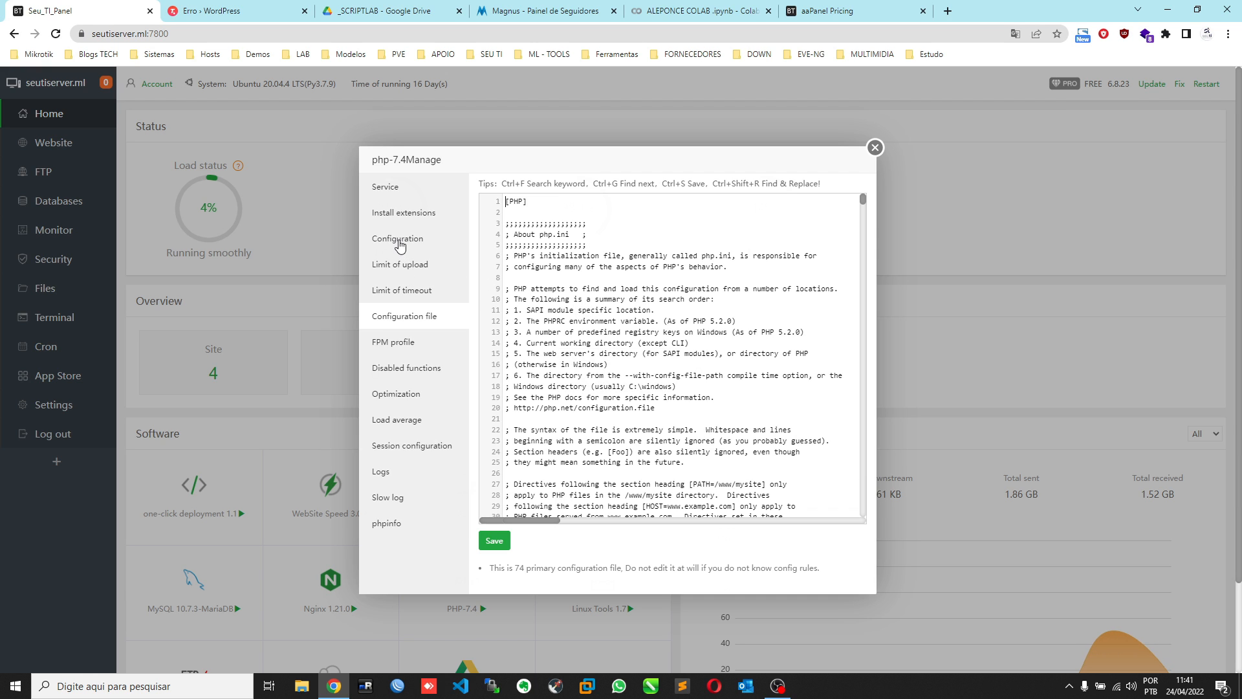
scroll(615, 371, "down", 15)
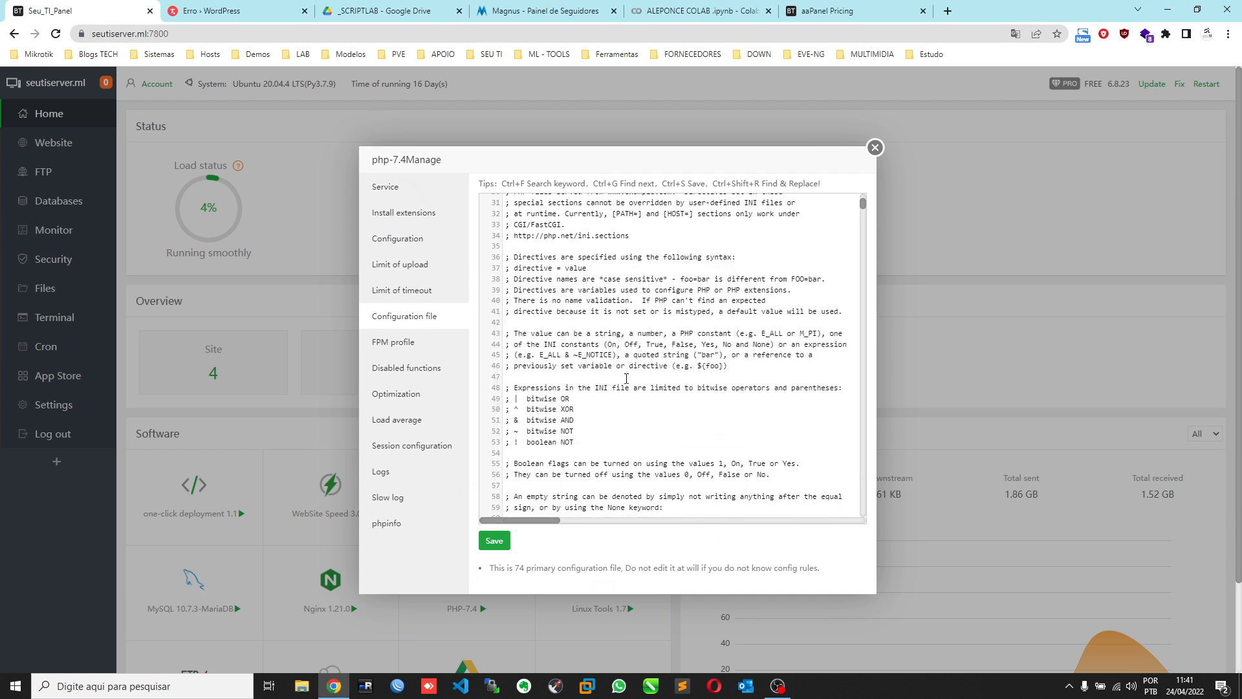
scroll(746, 364, "down", 5)
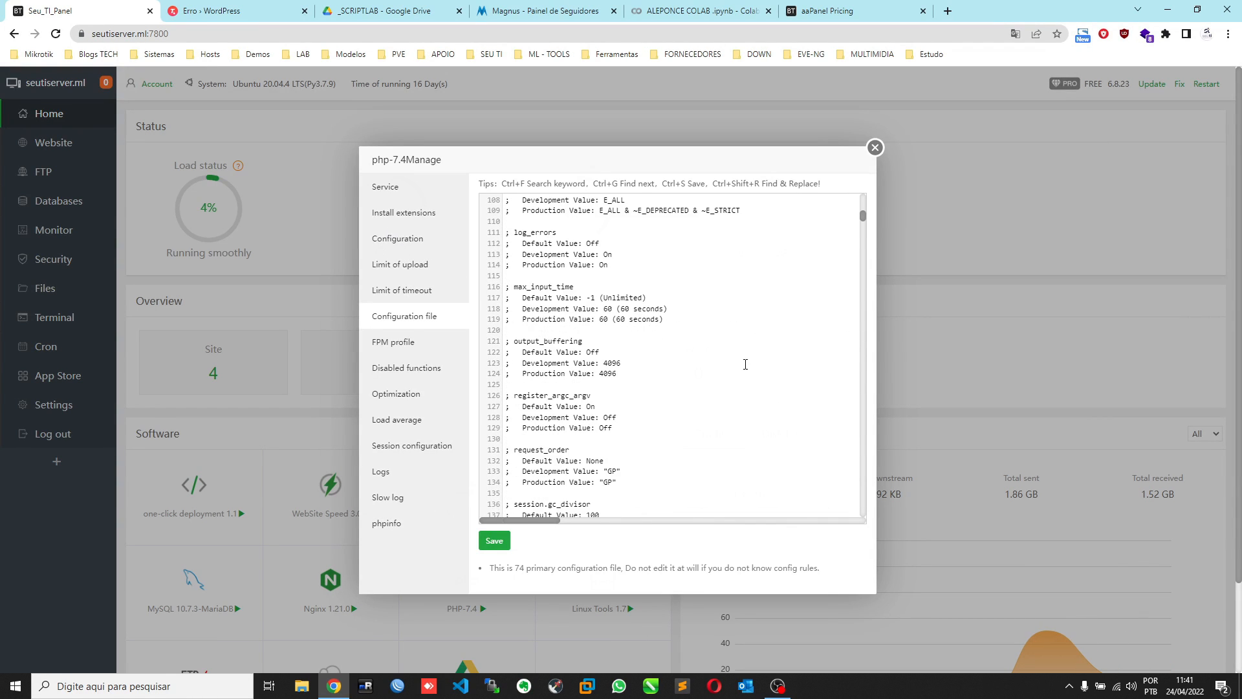
left_click(406, 345)
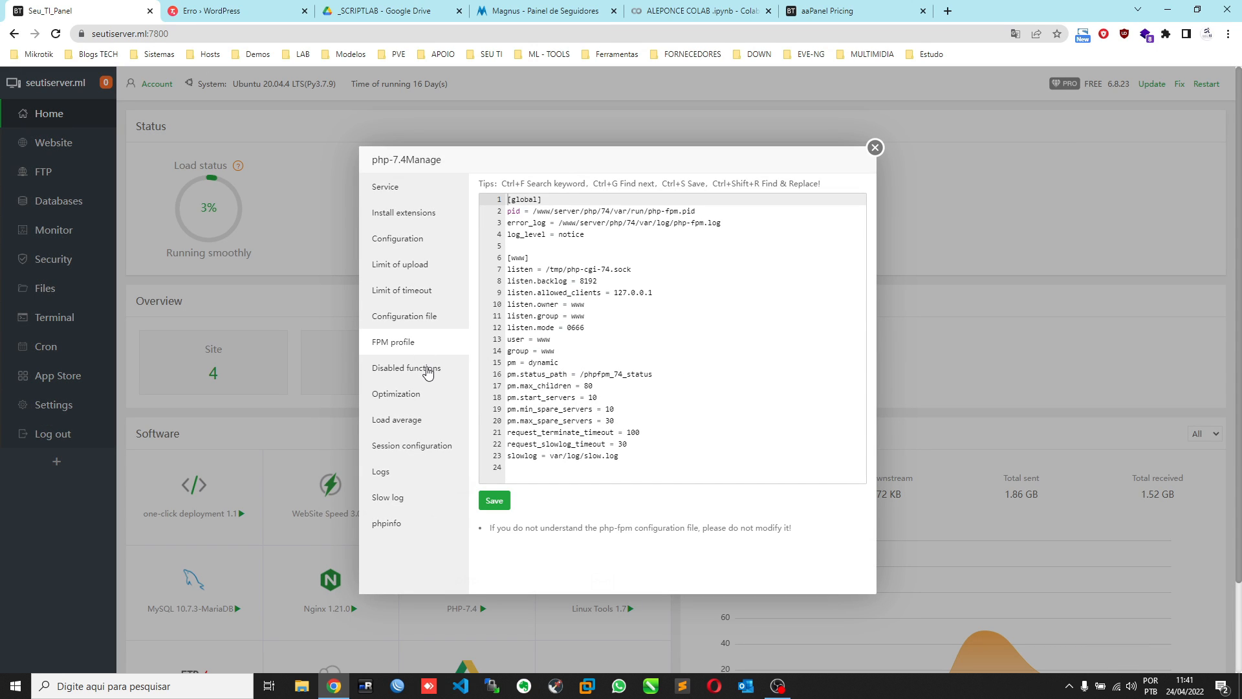
- Look through PHP 7.4's list of disabled functions and open its optimization settings
left_click(433, 369)
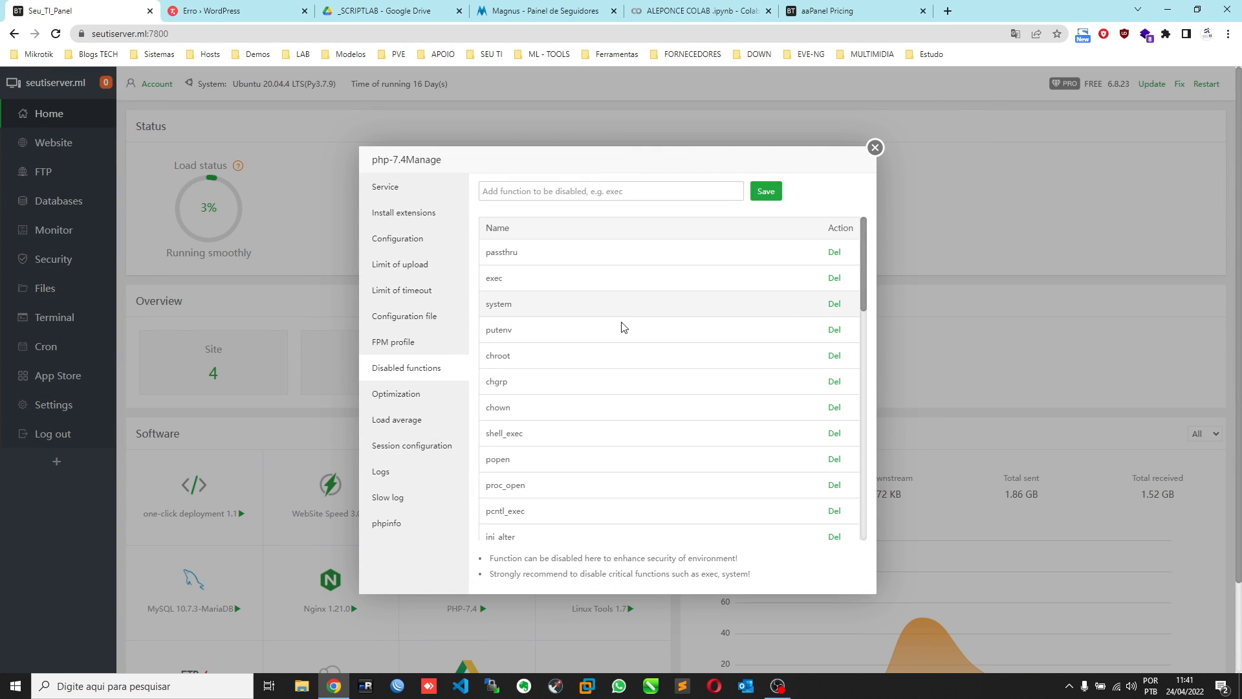
scroll(591, 408, "down", 3)
scroll(594, 421, "down", 2)
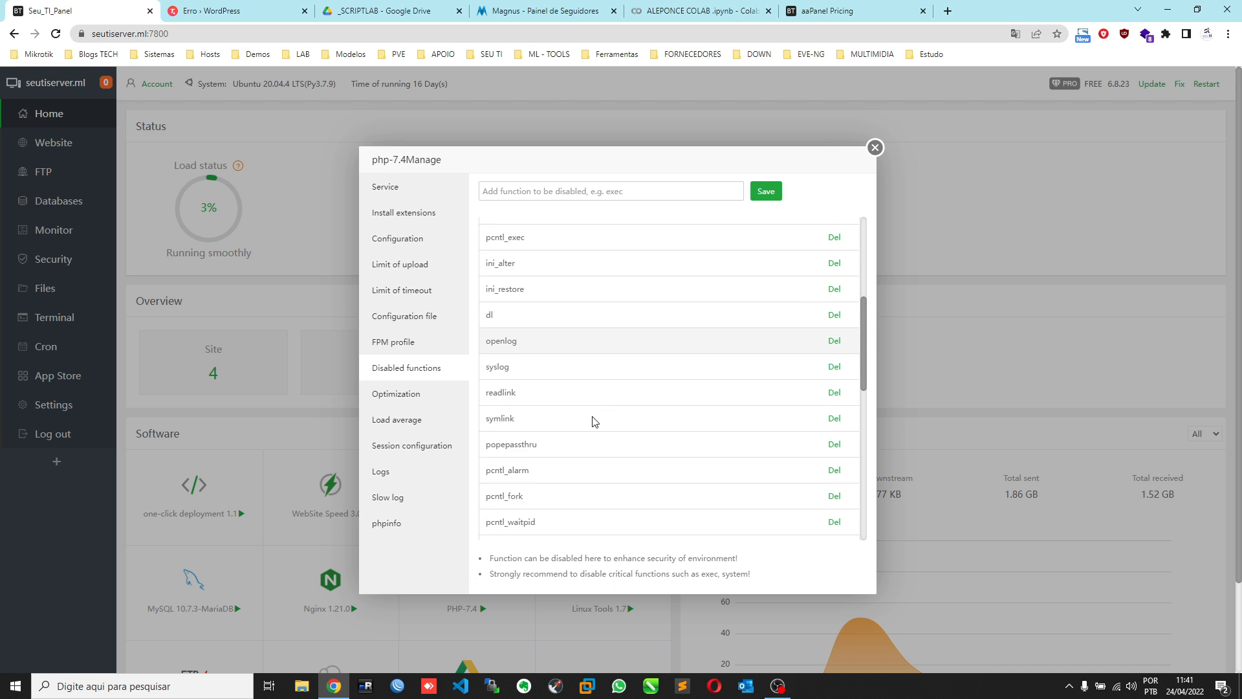
left_click(401, 403)
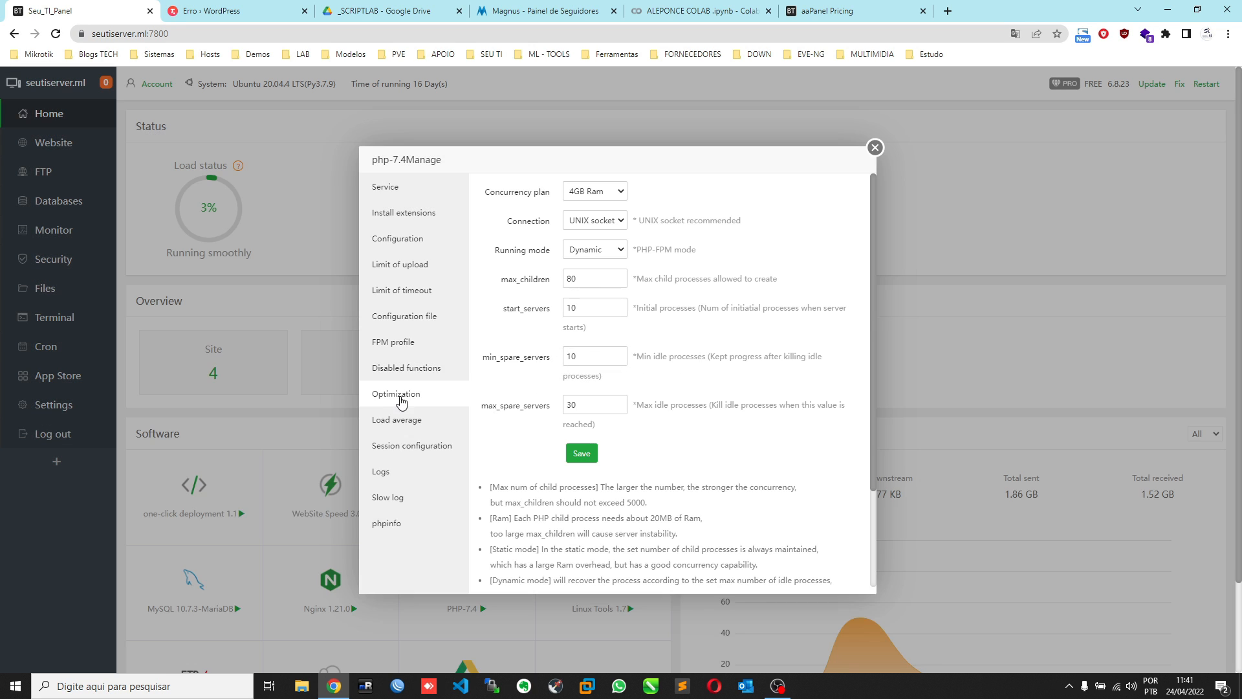
- Set PHP 7.4's concurrency plan to 8GB Ram, keep the UNIX socket connection, and save the optimization settings
left_click(614, 192)
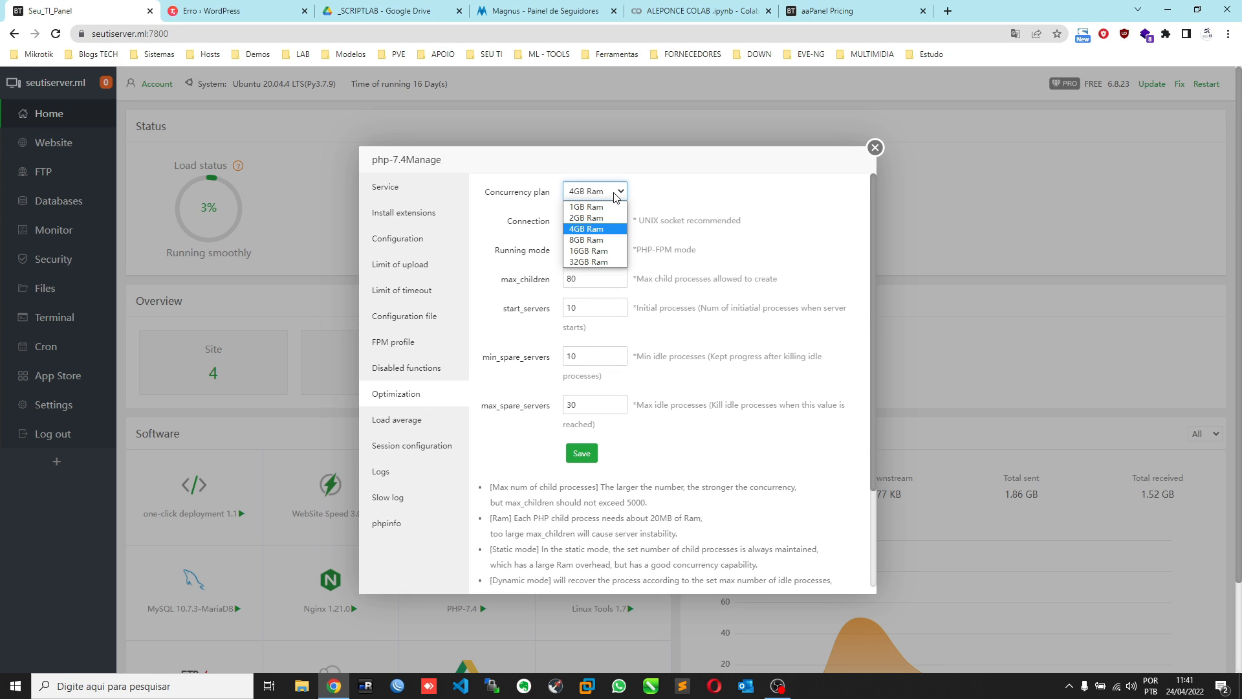
left_click(594, 241)
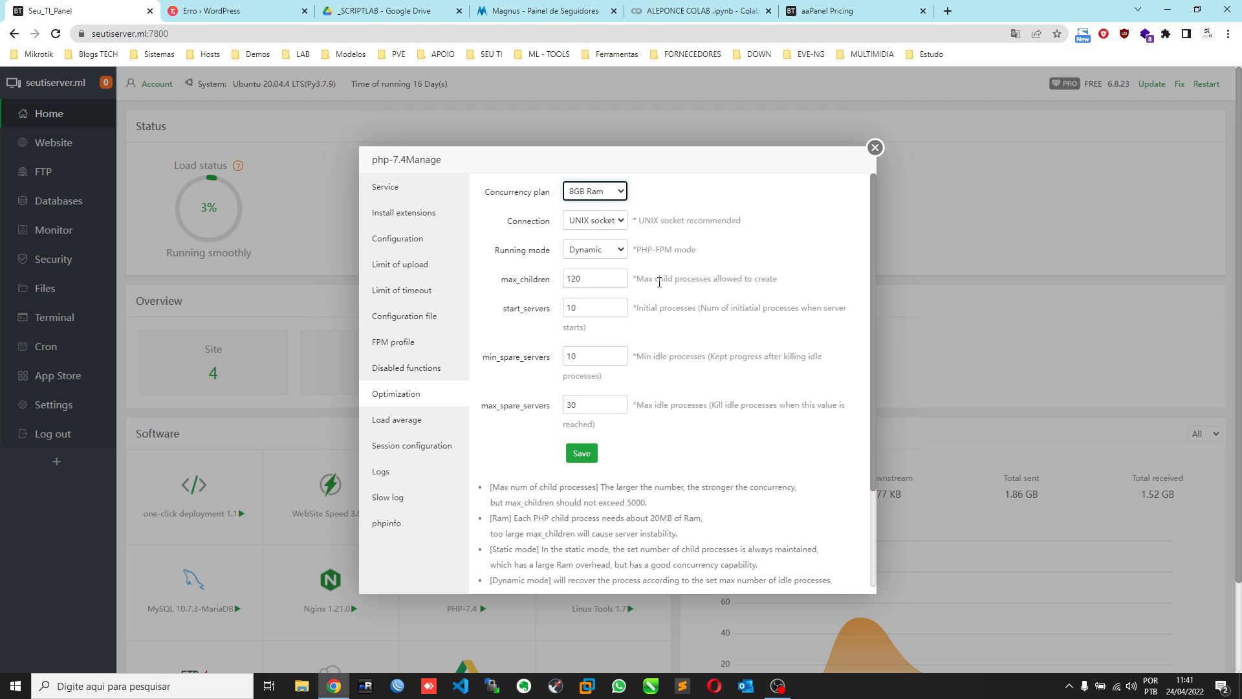
left_click(618, 221)
left_click(618, 223)
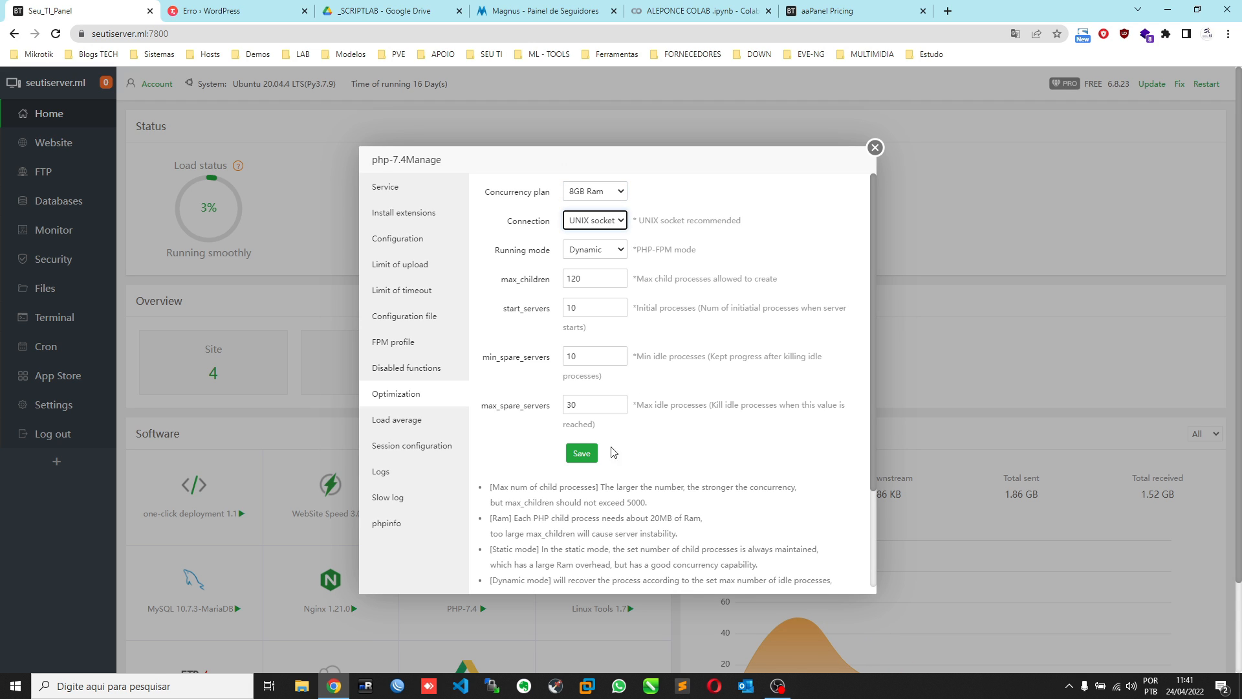
left_click(582, 454)
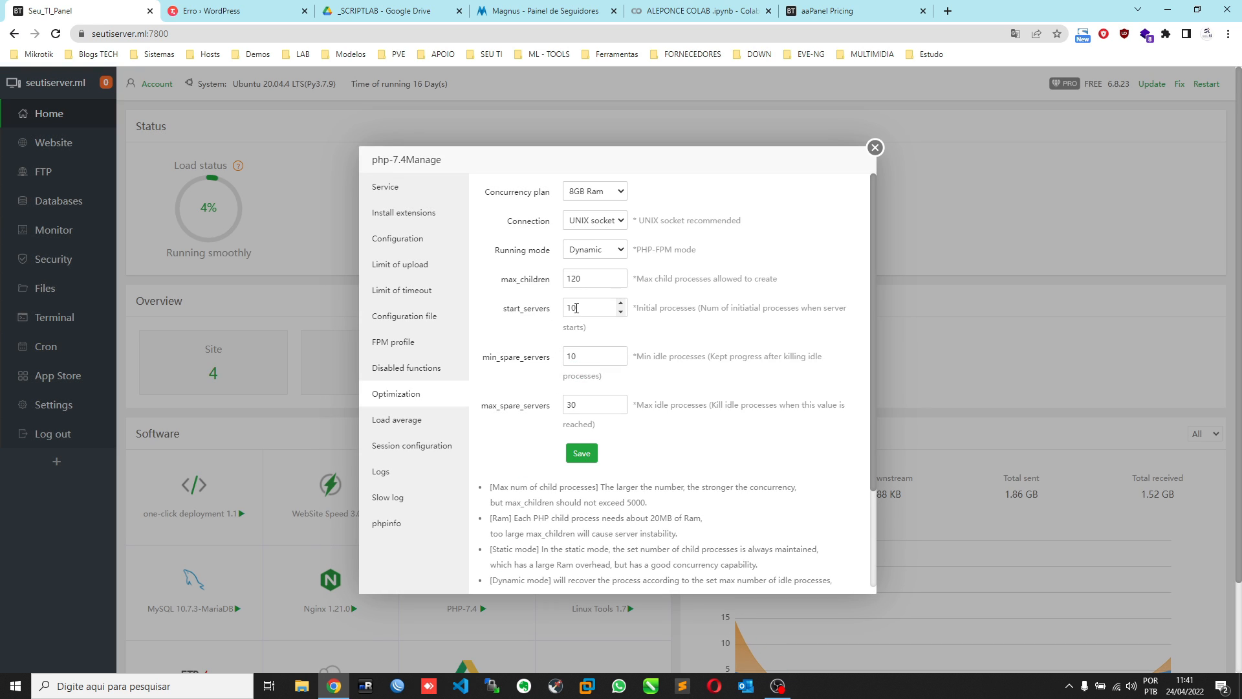
- Check PHP 7.4's load average, and review the storage modes offered in its session configuration without changing the current one
left_click(417, 428)
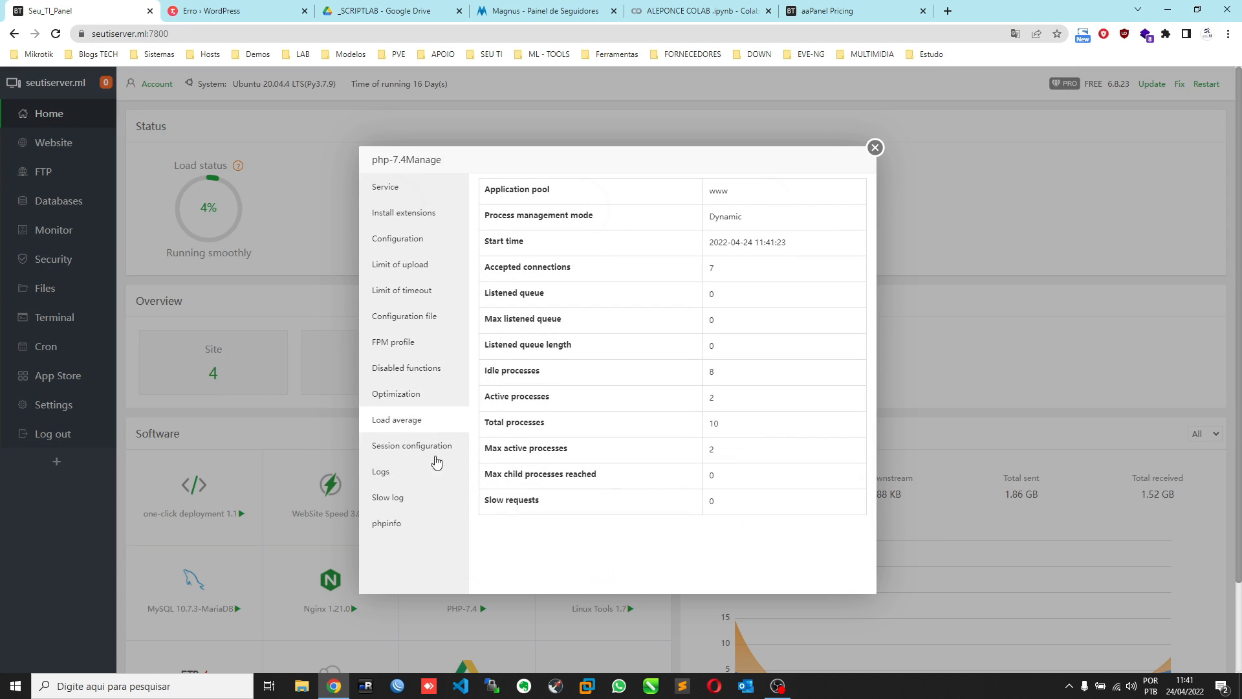
left_click(424, 456)
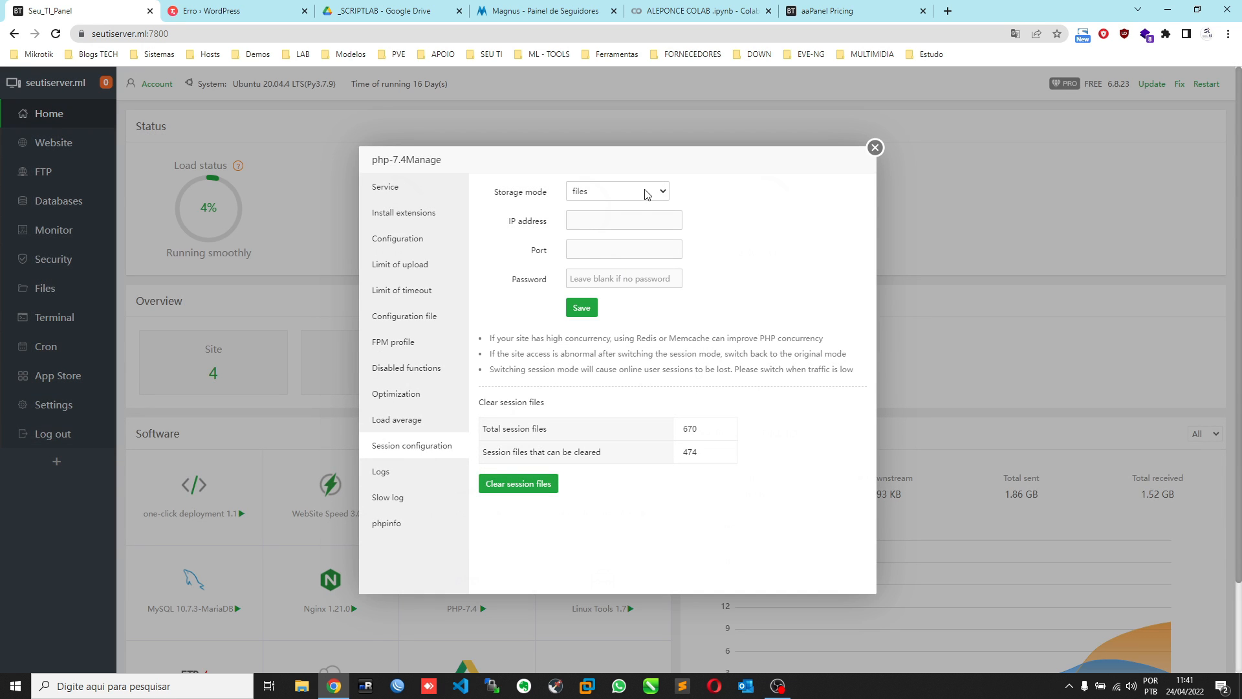
left_click(647, 192)
left_click(647, 191)
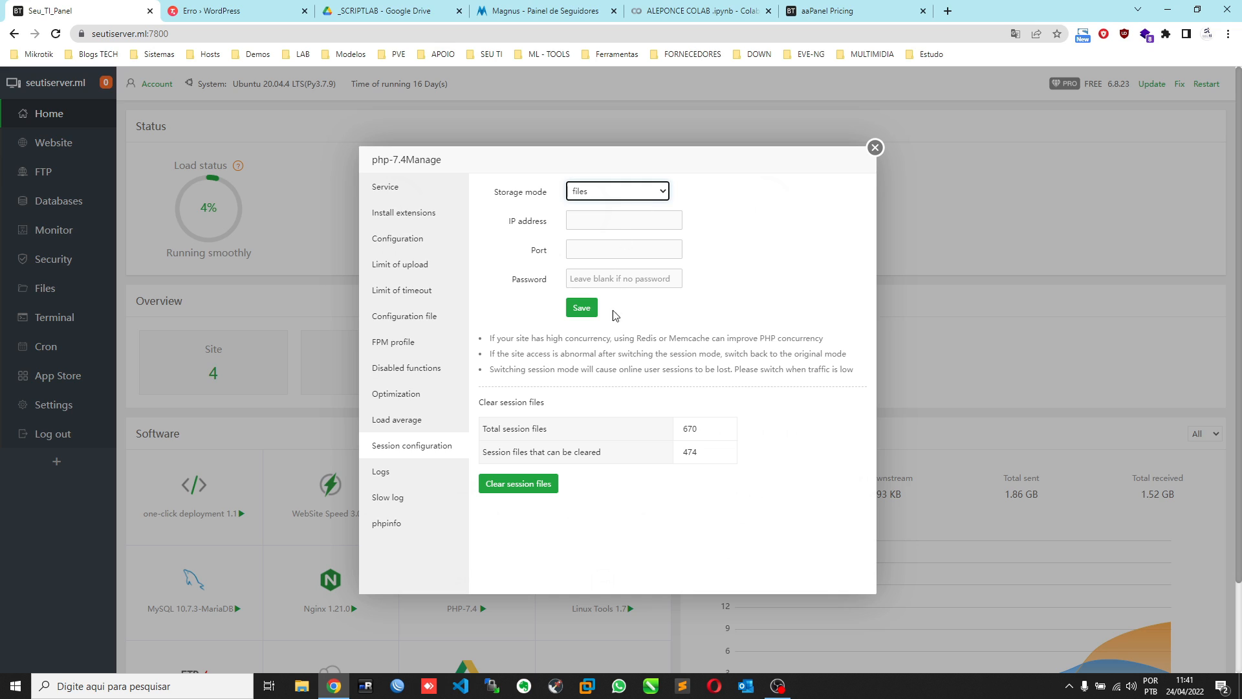
left_click(661, 192)
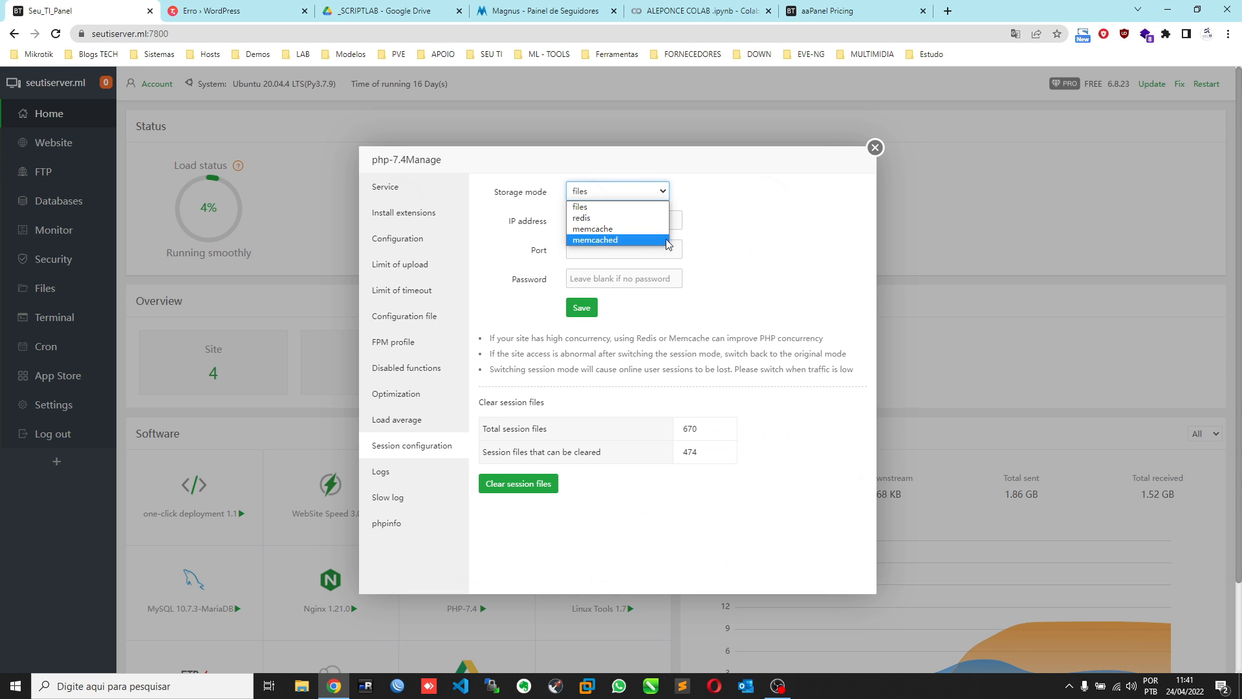
left_click(750, 229)
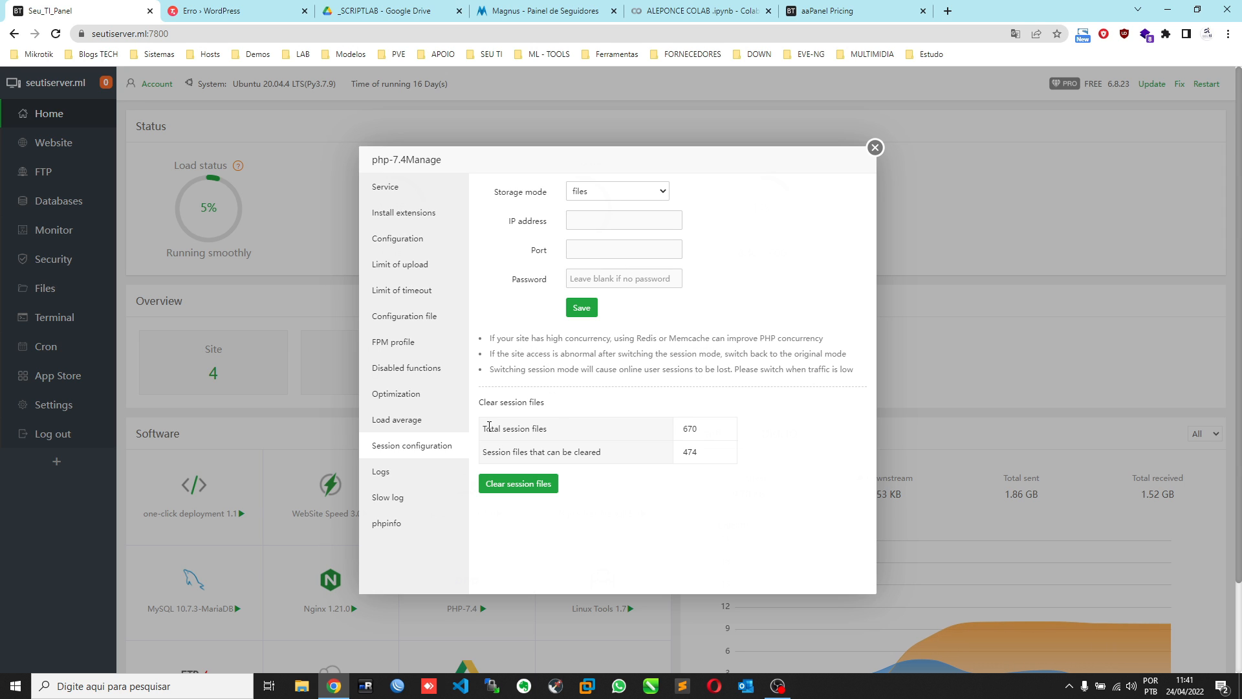
- Look through PHP 7.4's logs, slow log and phpinfo summary, and close the PHP manager
left_click(414, 473)
left_click(410, 498)
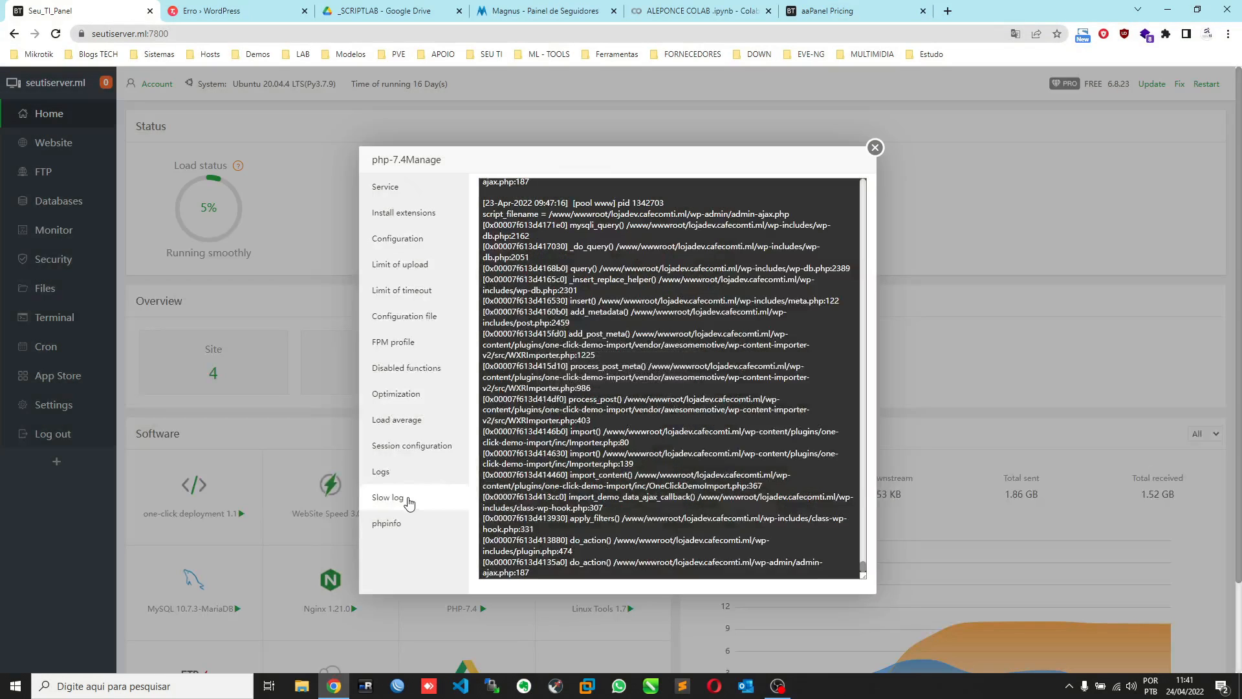
left_click(404, 522)
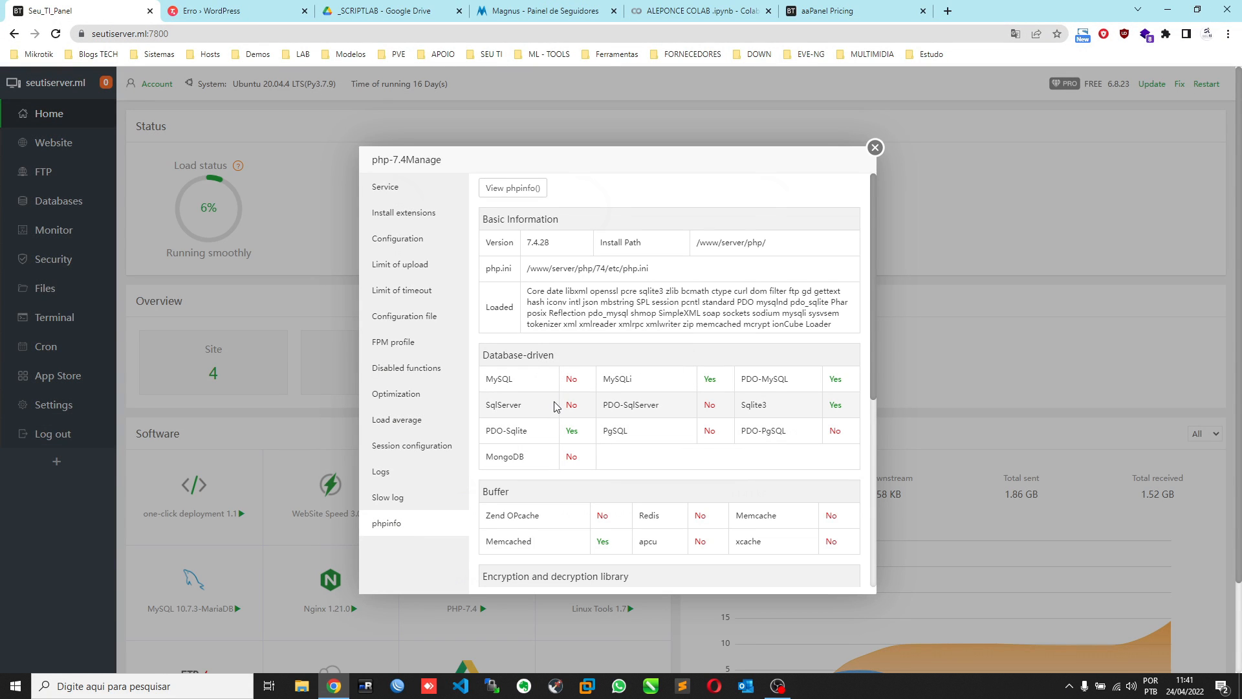
scroll(554, 406, "down", 4)
left_click(875, 148)
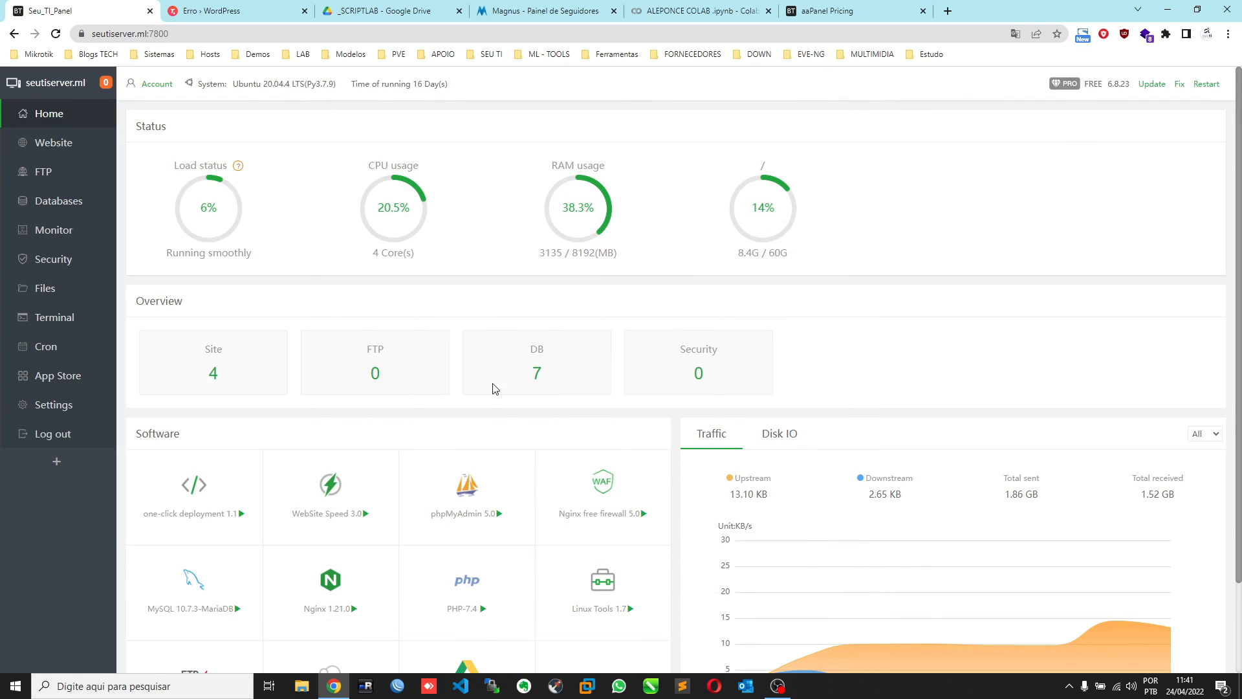
- Open Linux Tools to review the server's DNS and time zone settings, and close it without changes
scroll(524, 446, "down", 2)
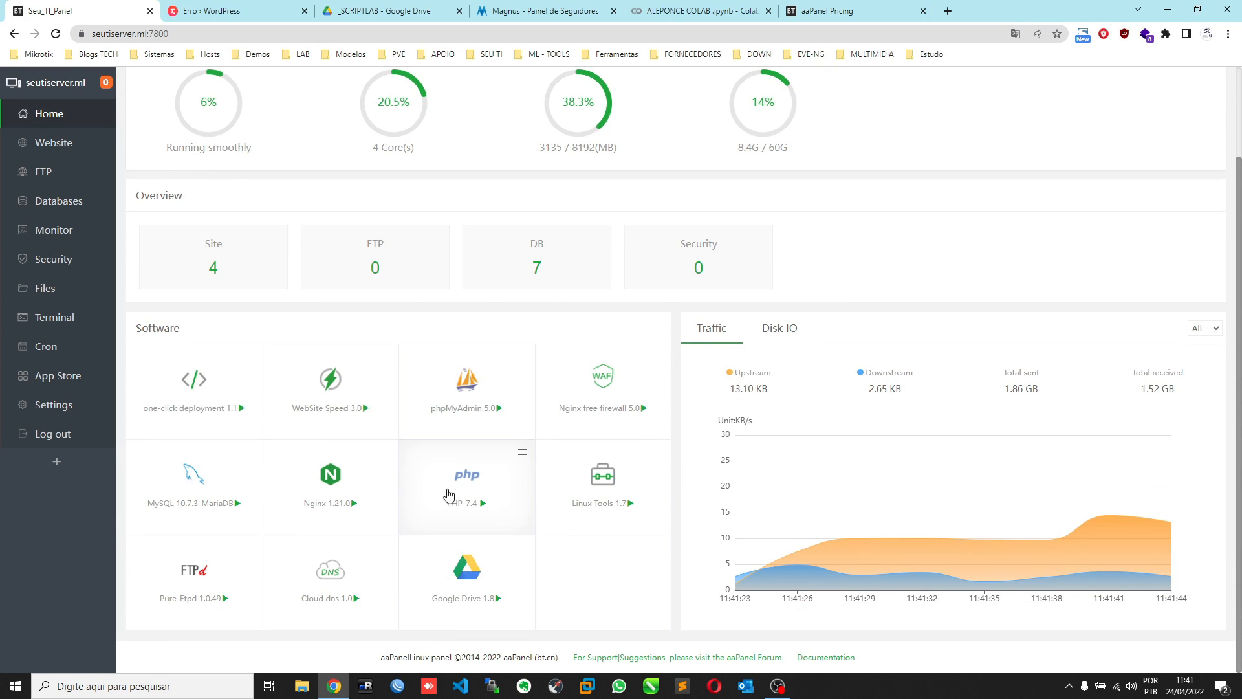
left_click(604, 495)
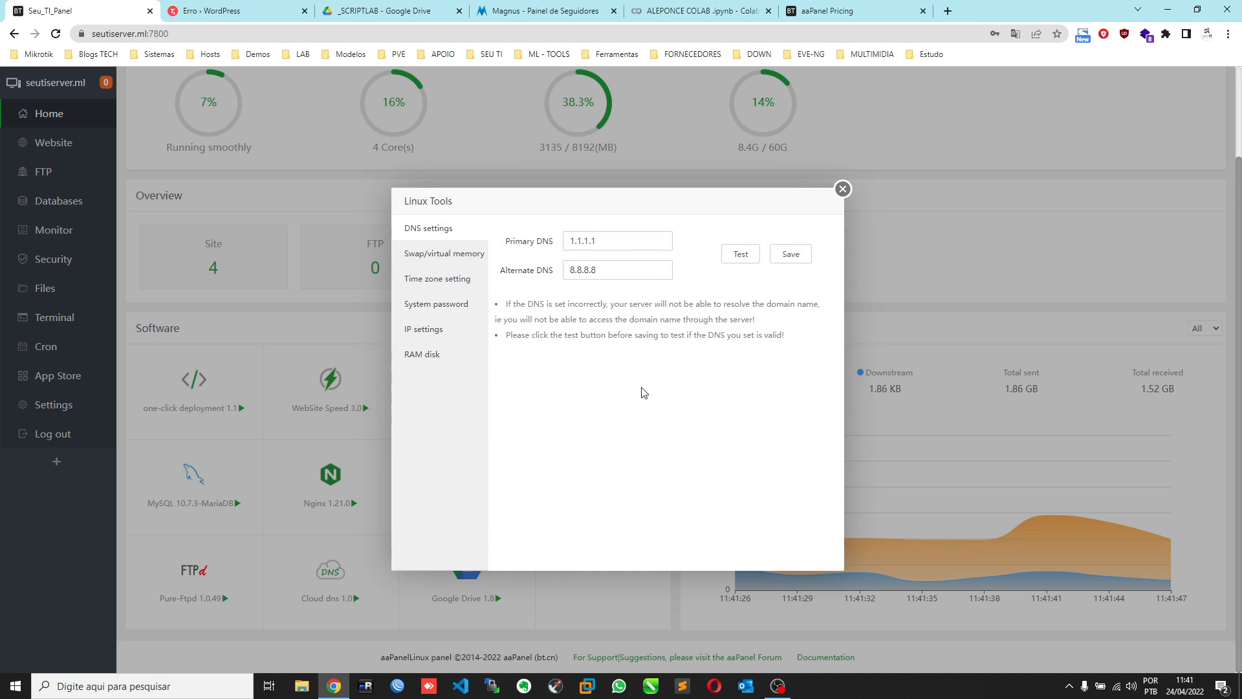
left_click(842, 189)
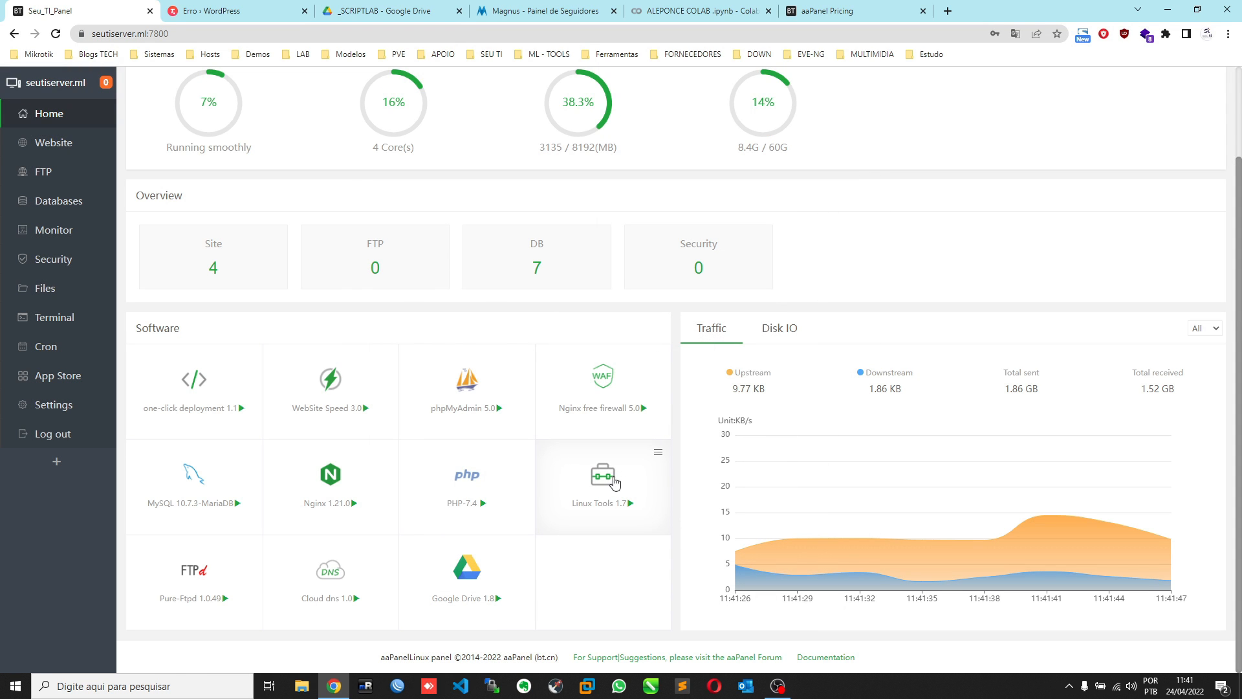
left_click(614, 482)
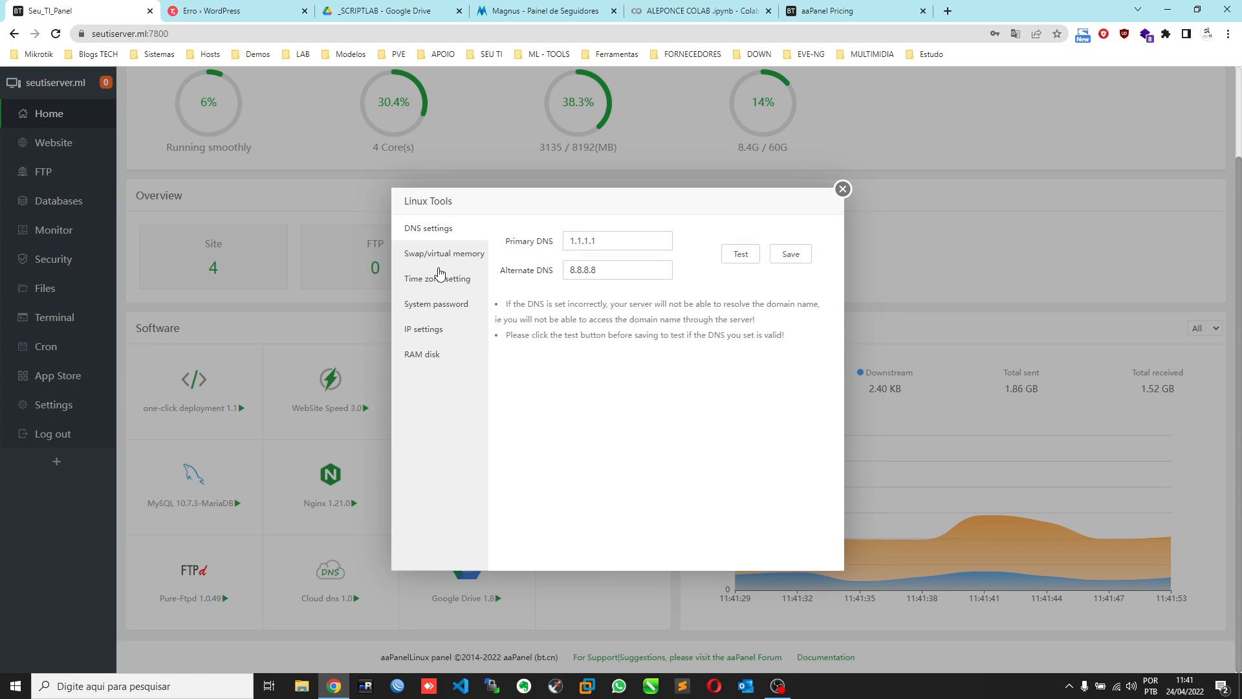
left_click(440, 279)
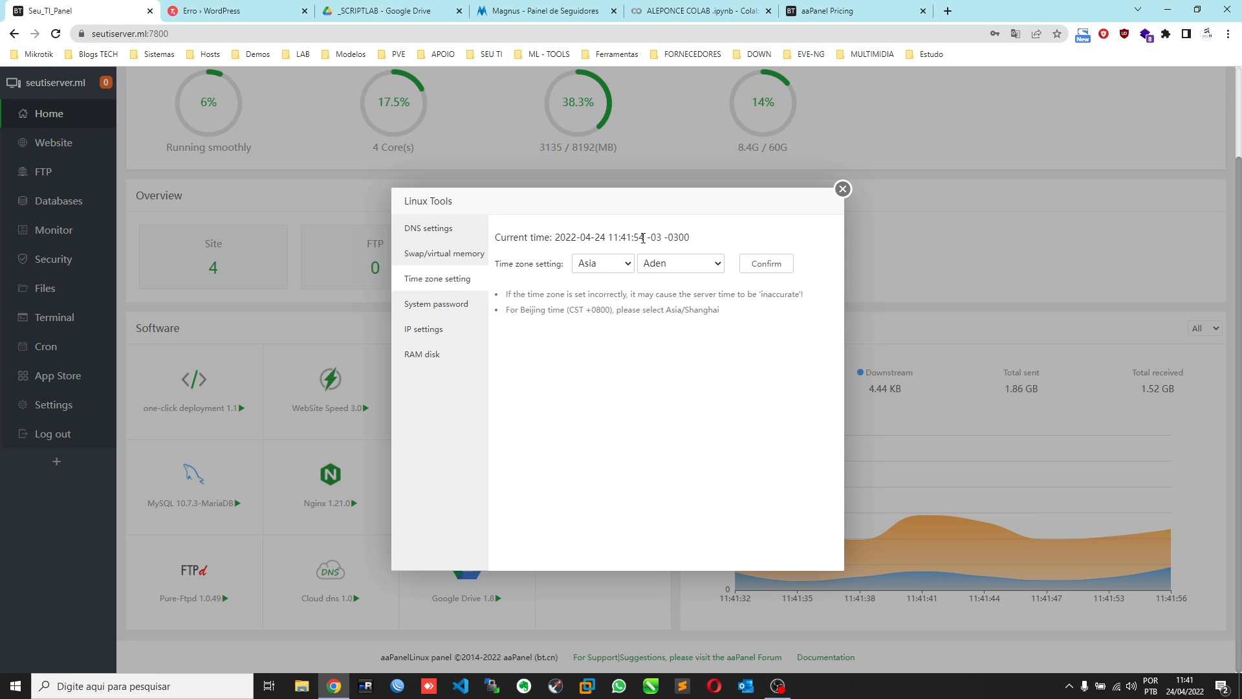
left_click_drag(655, 236, 533, 238)
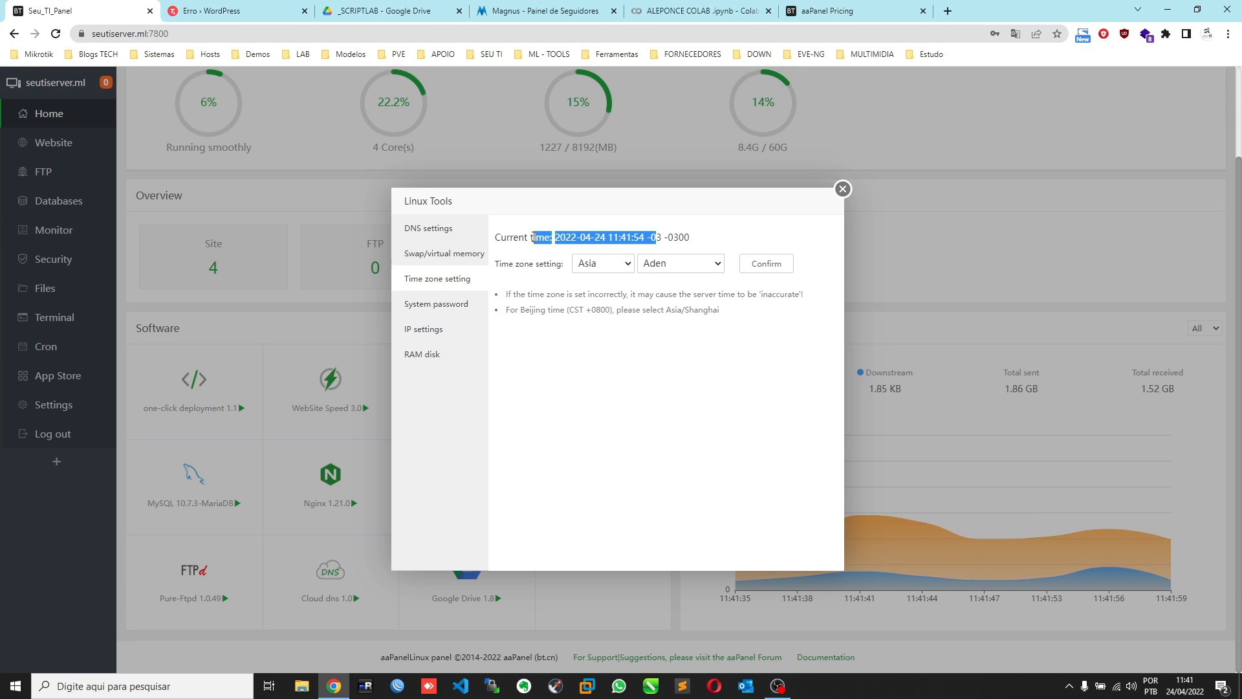
left_click(843, 189)
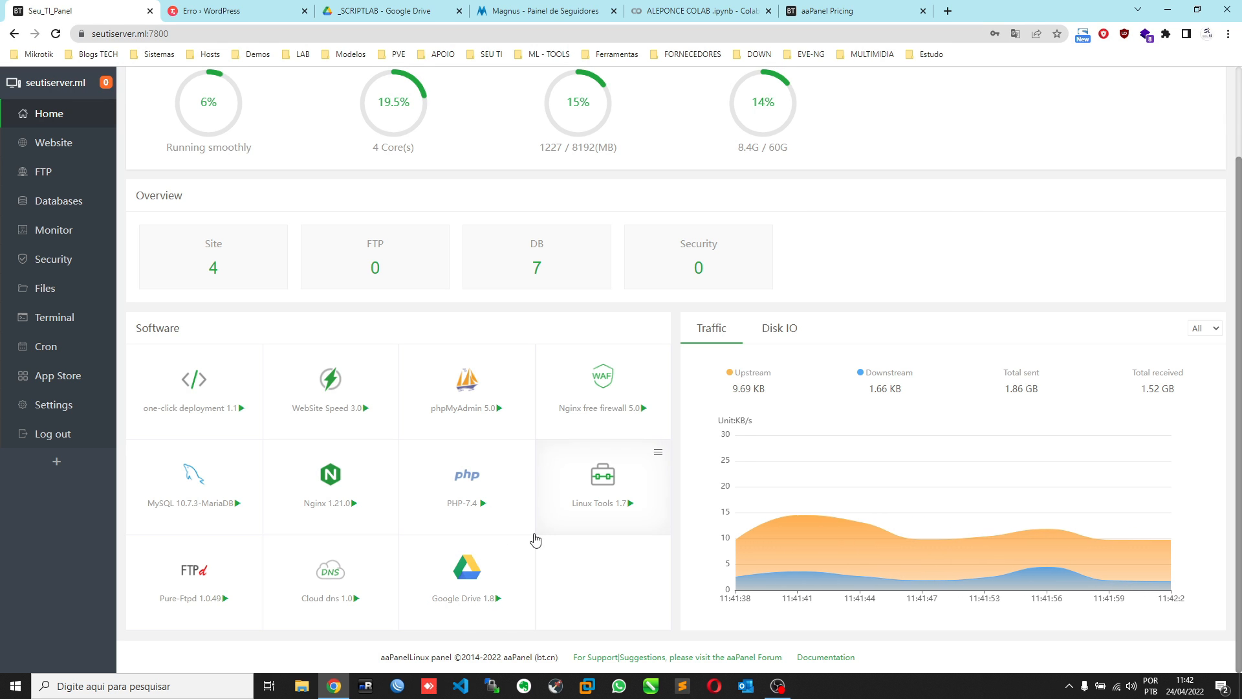
- Review the Pure-Ftpd manager's service controls, configuration file and available versions, and close it
left_click(199, 575)
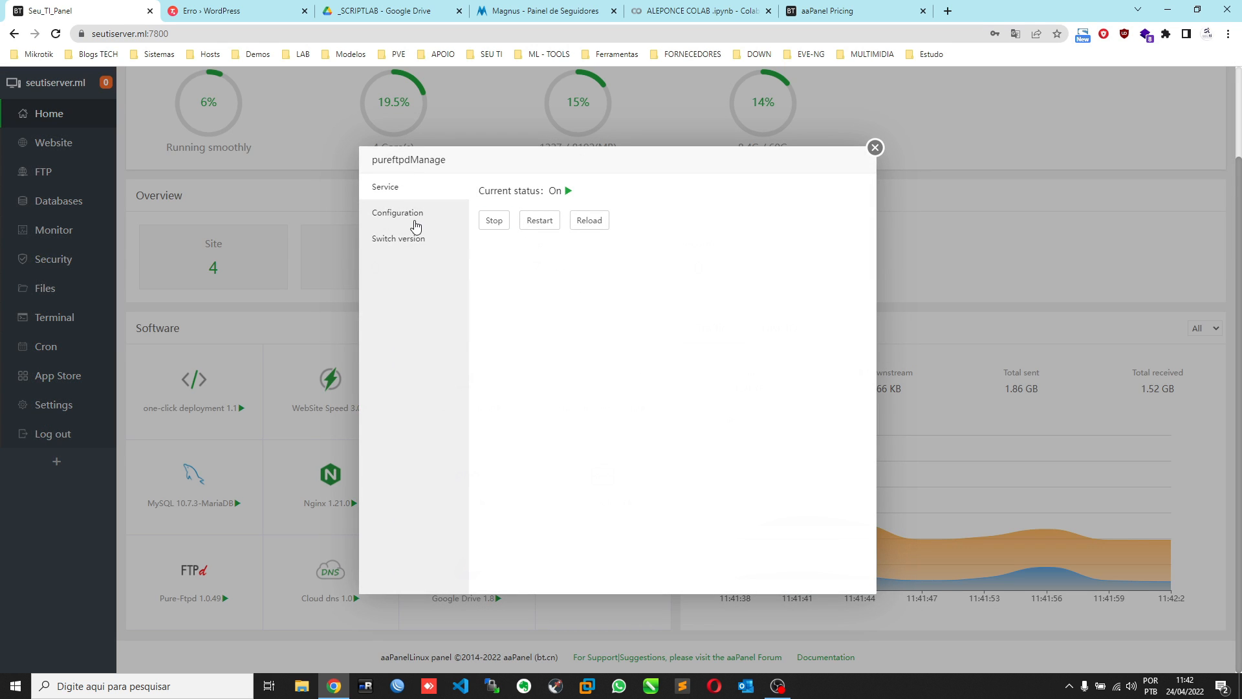
left_click(412, 215)
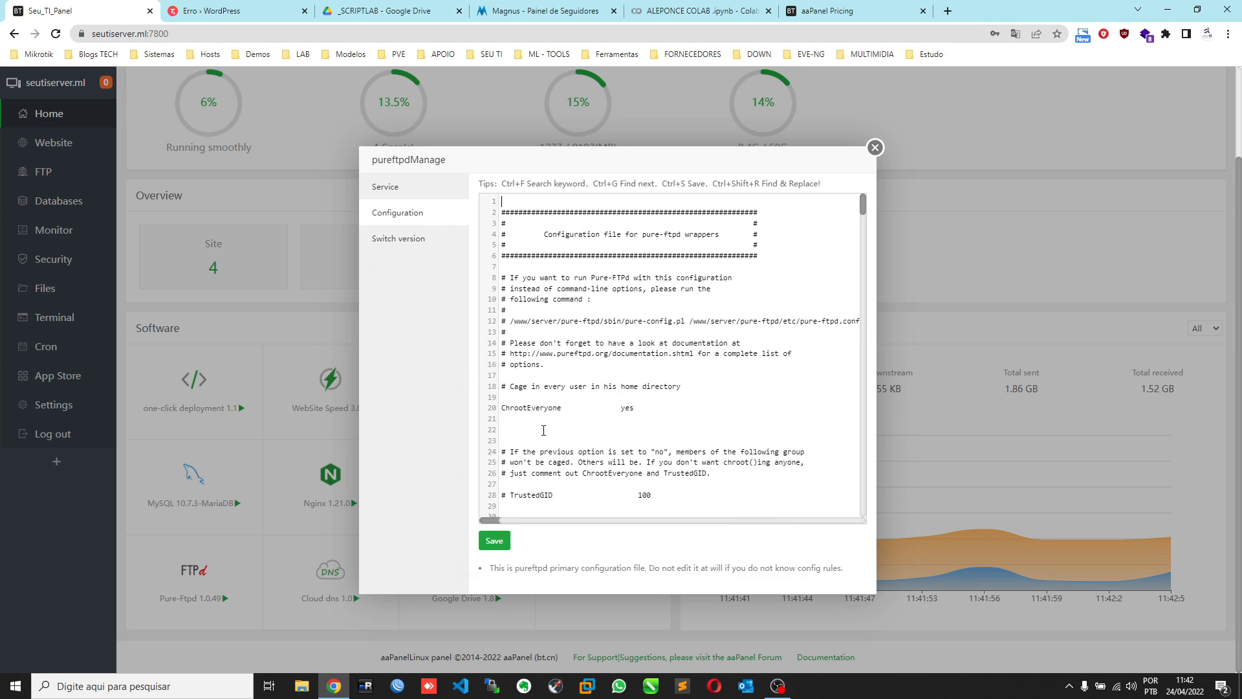
scroll(544, 430, "down", 3)
left_click(410, 239)
left_click(587, 194)
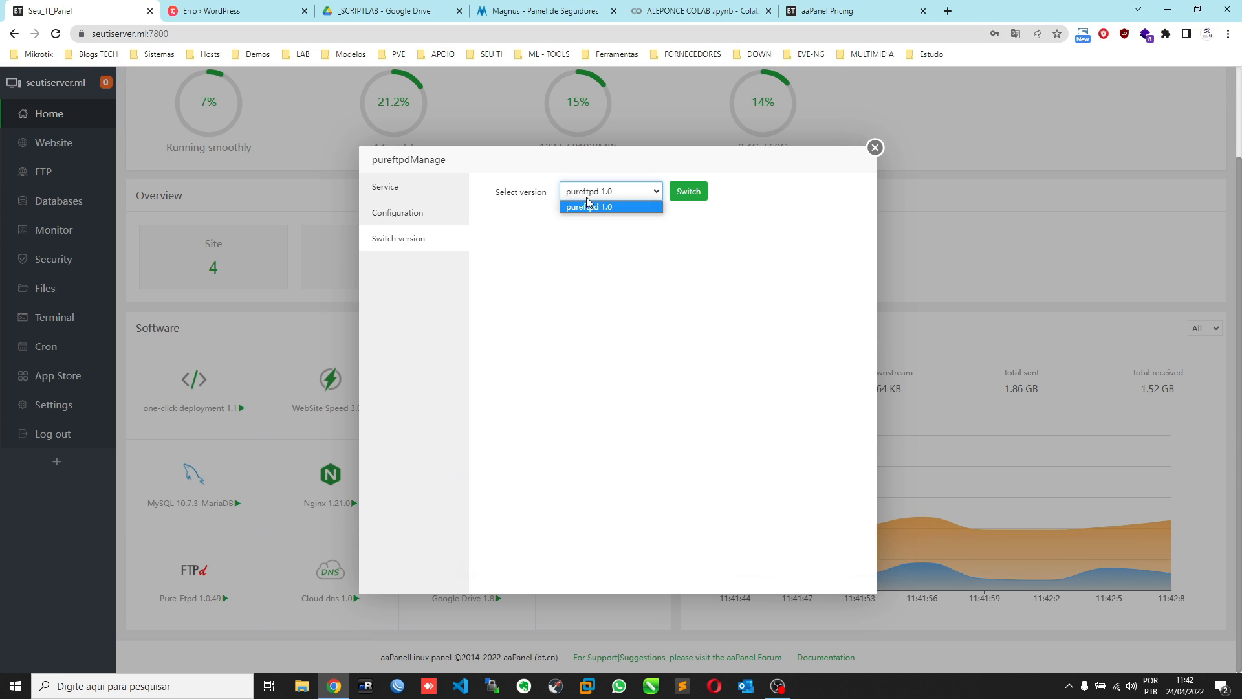
left_click(588, 206)
left_click(401, 194)
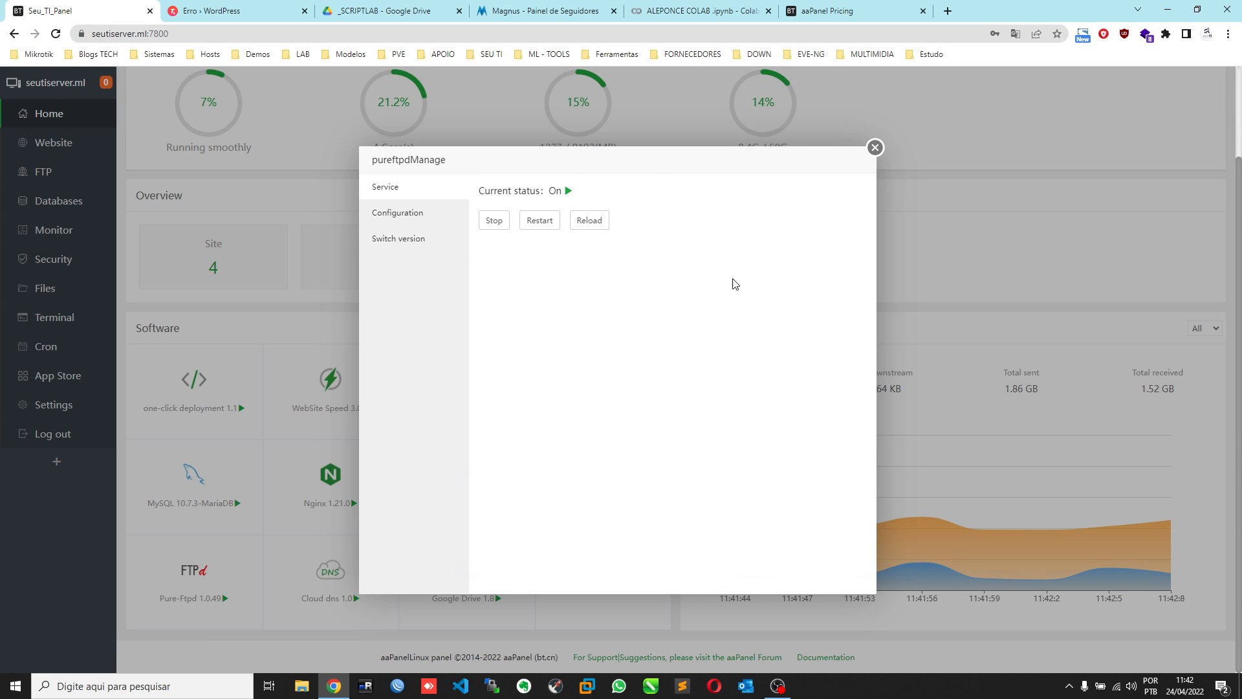
left_click(875, 148)
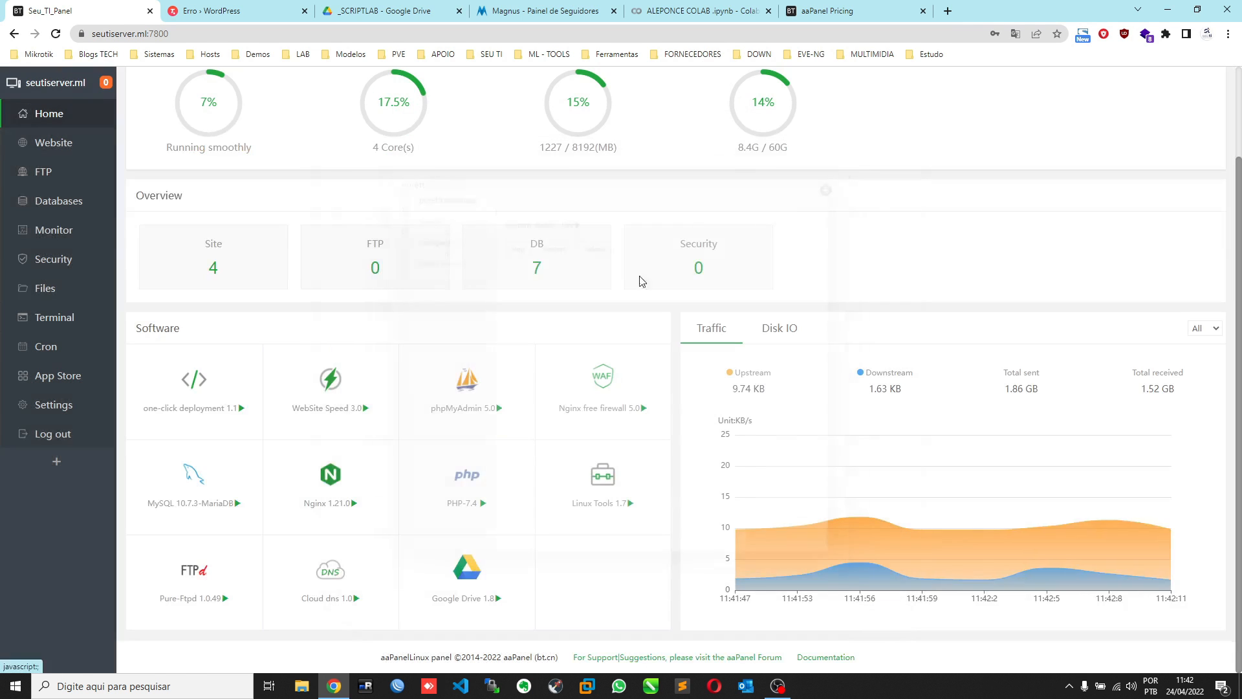
- Review the Cloud dns domain list and the details of cafecomti.ml, and close the tool
left_click(328, 570)
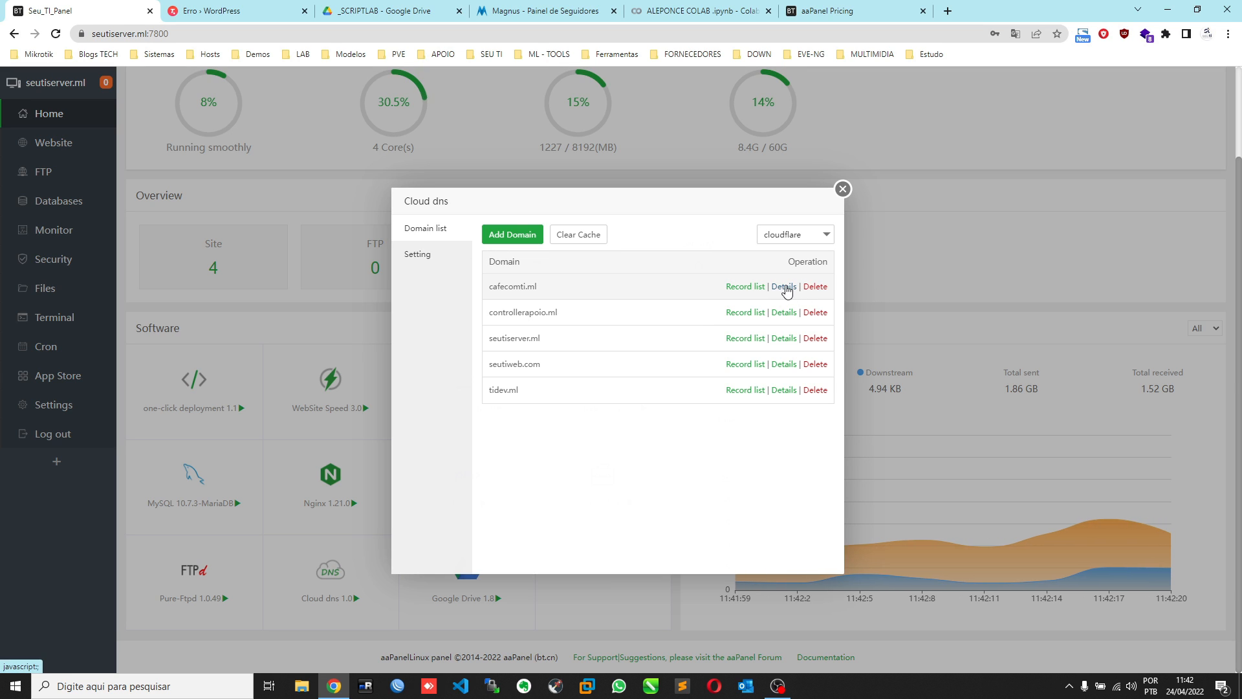
left_click(785, 287)
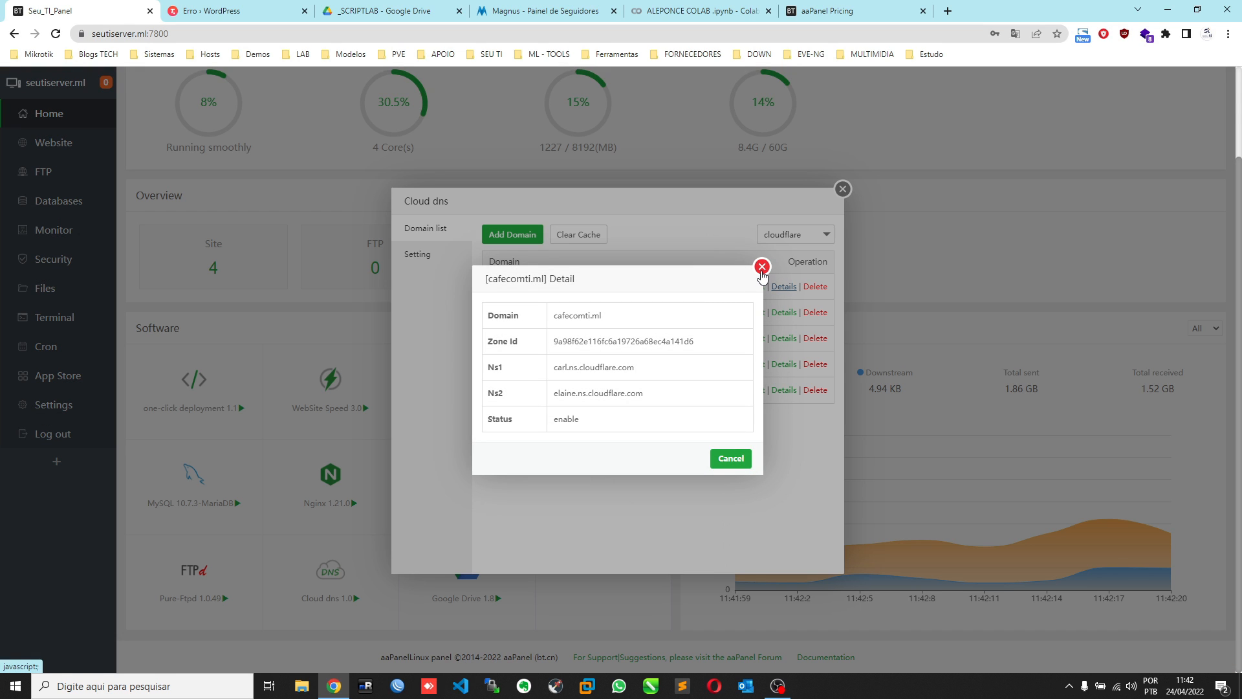
left_click(761, 271)
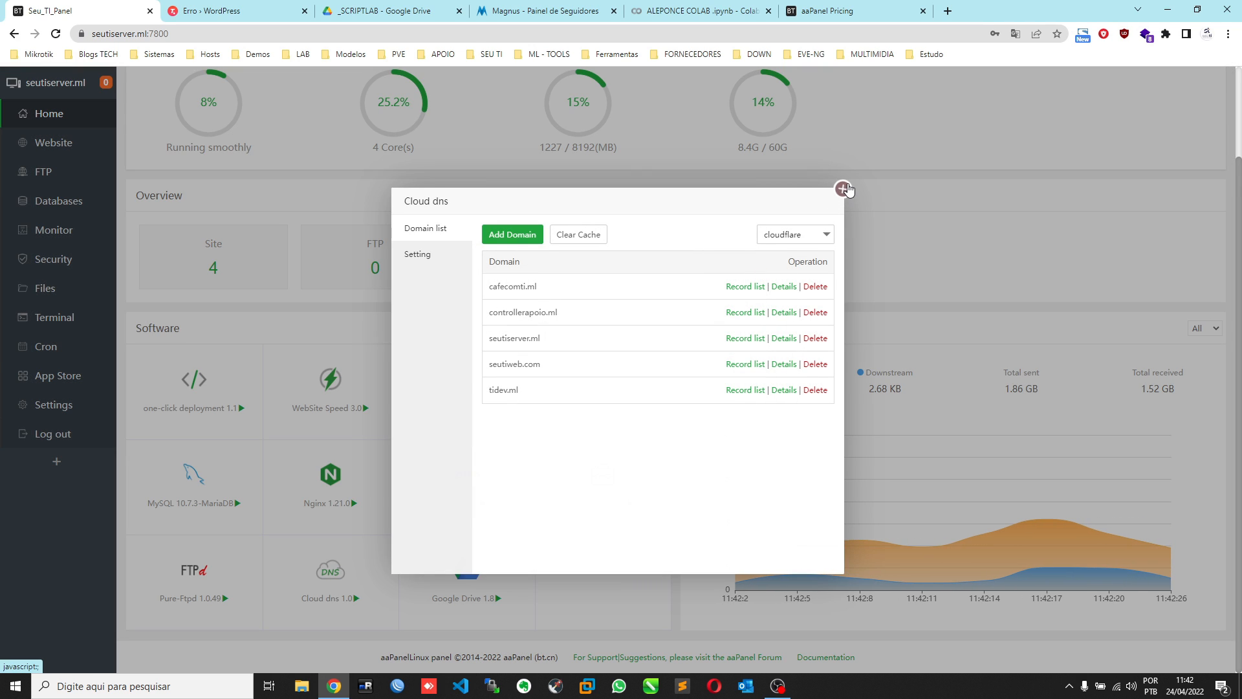
left_click(847, 187)
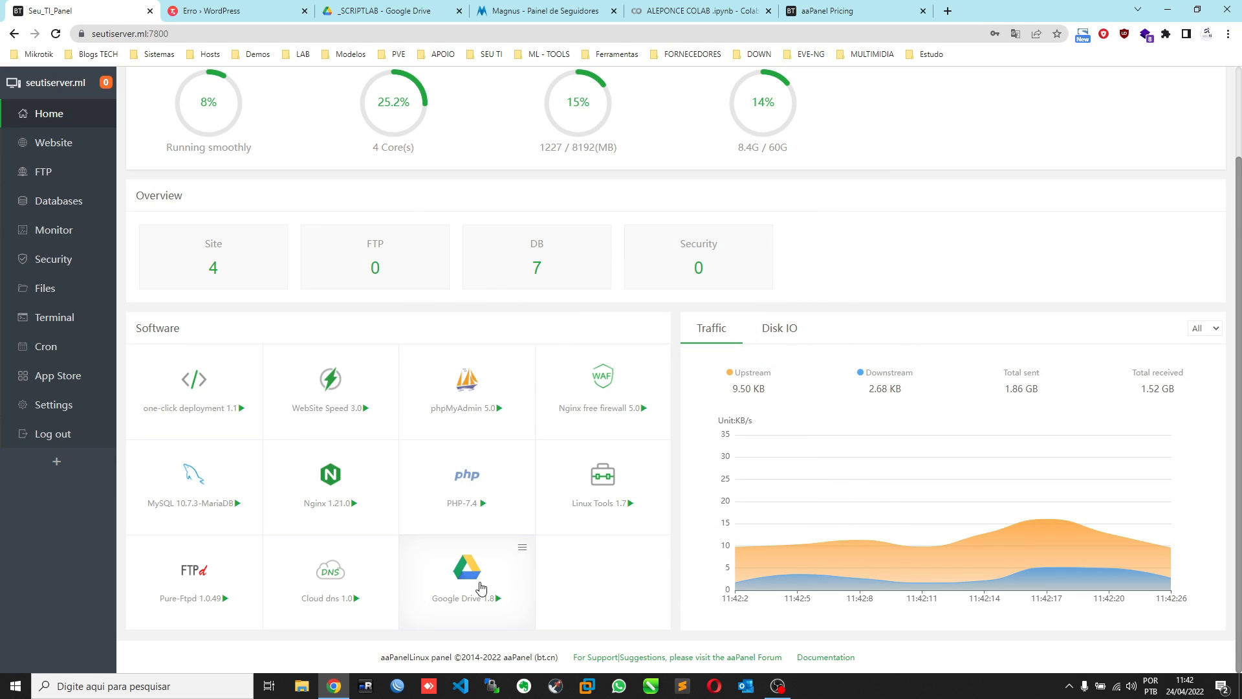
- Look over the Google Drive plugin's key import and verification steps, and return to the dashboard overview
left_click(462, 577)
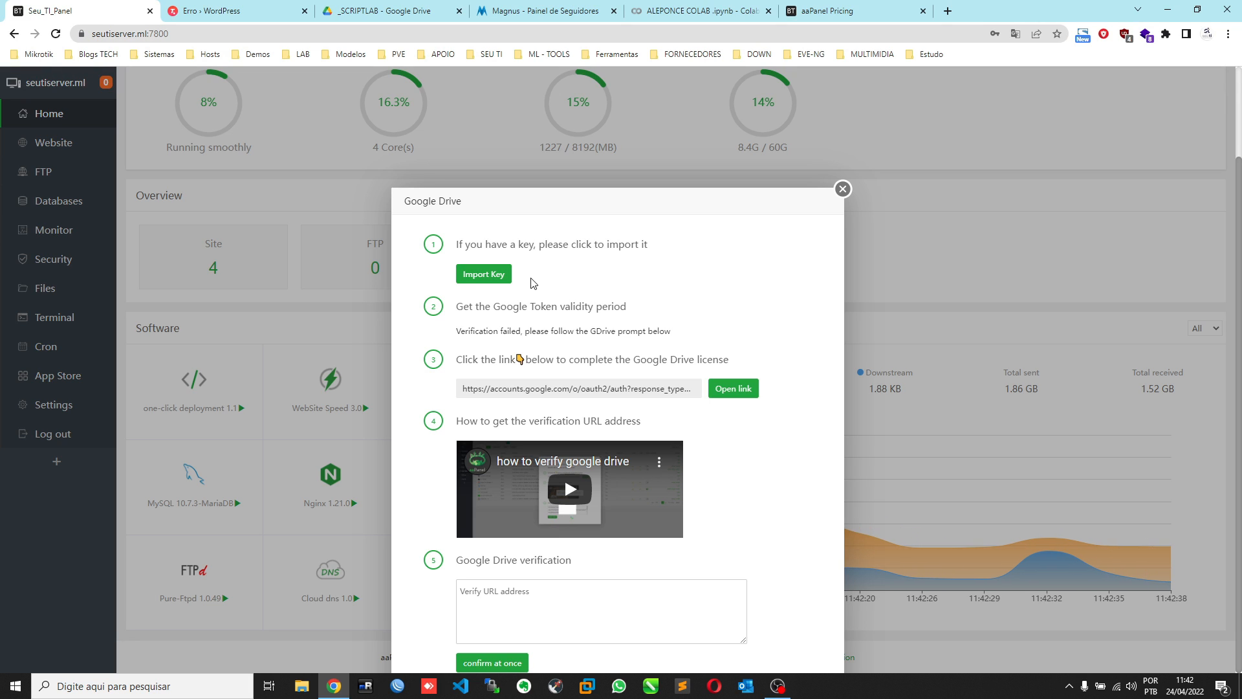
left_click(841, 193)
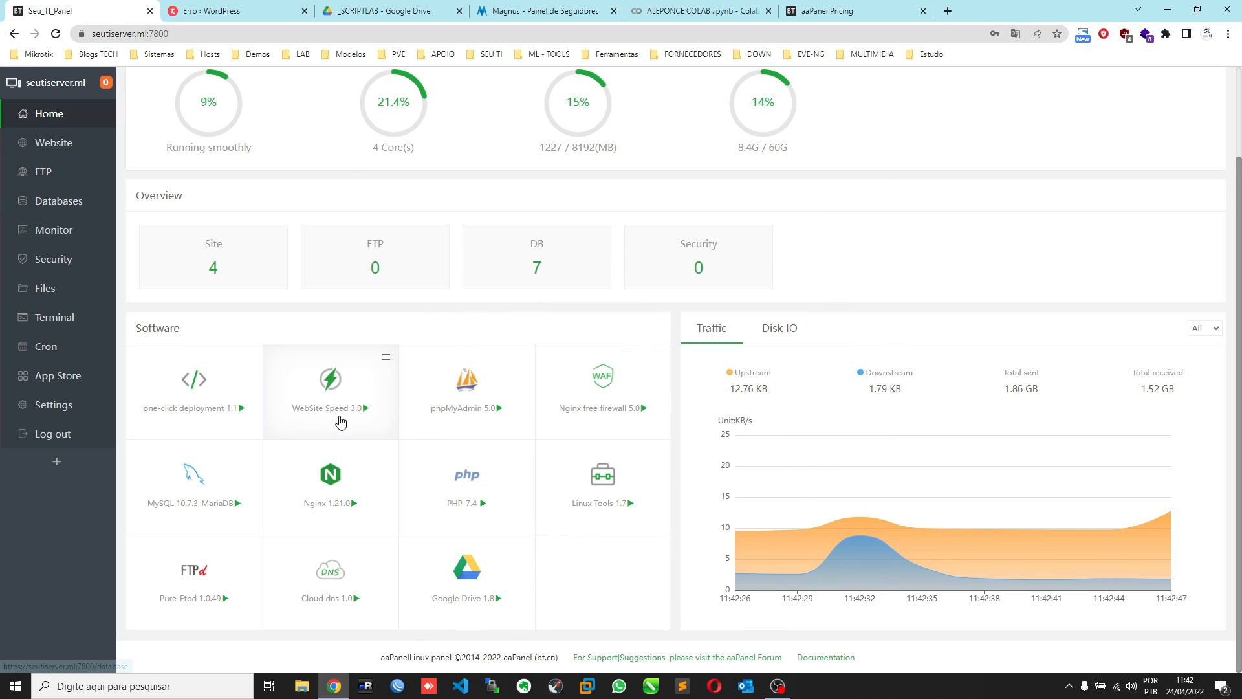
scroll(401, 382, "up", 2)
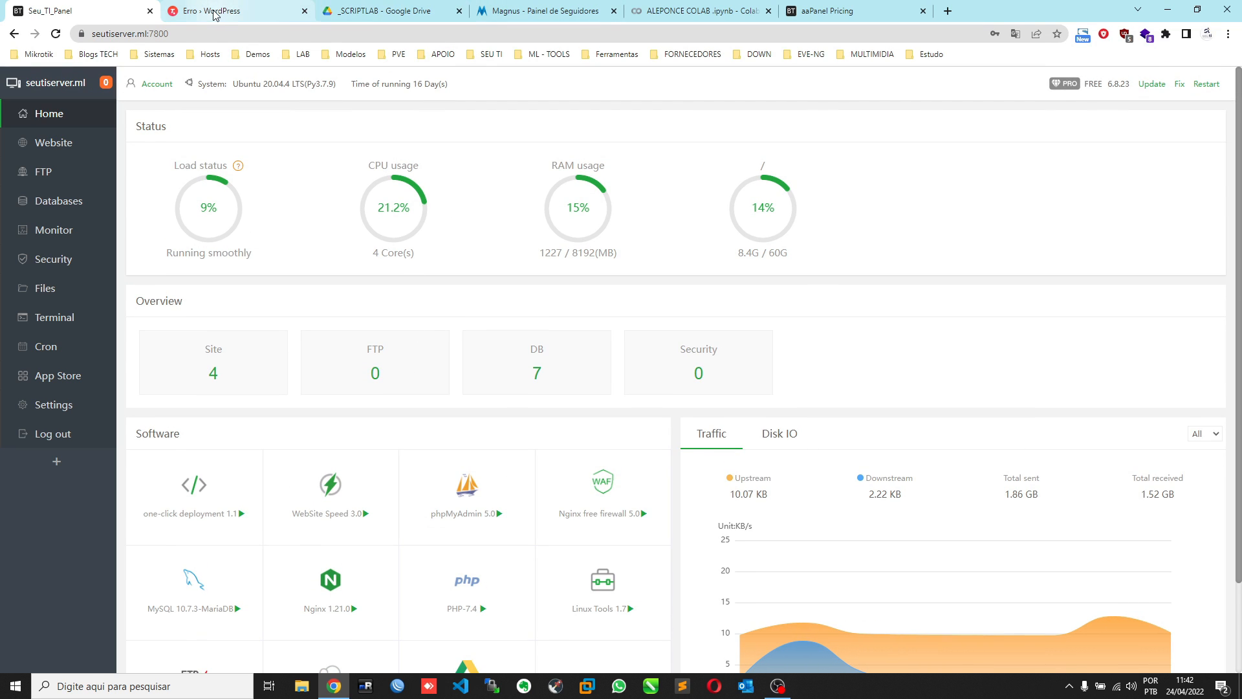
- Load the hosted site tidev.ml in a new browser tab
left_click(948, 11)
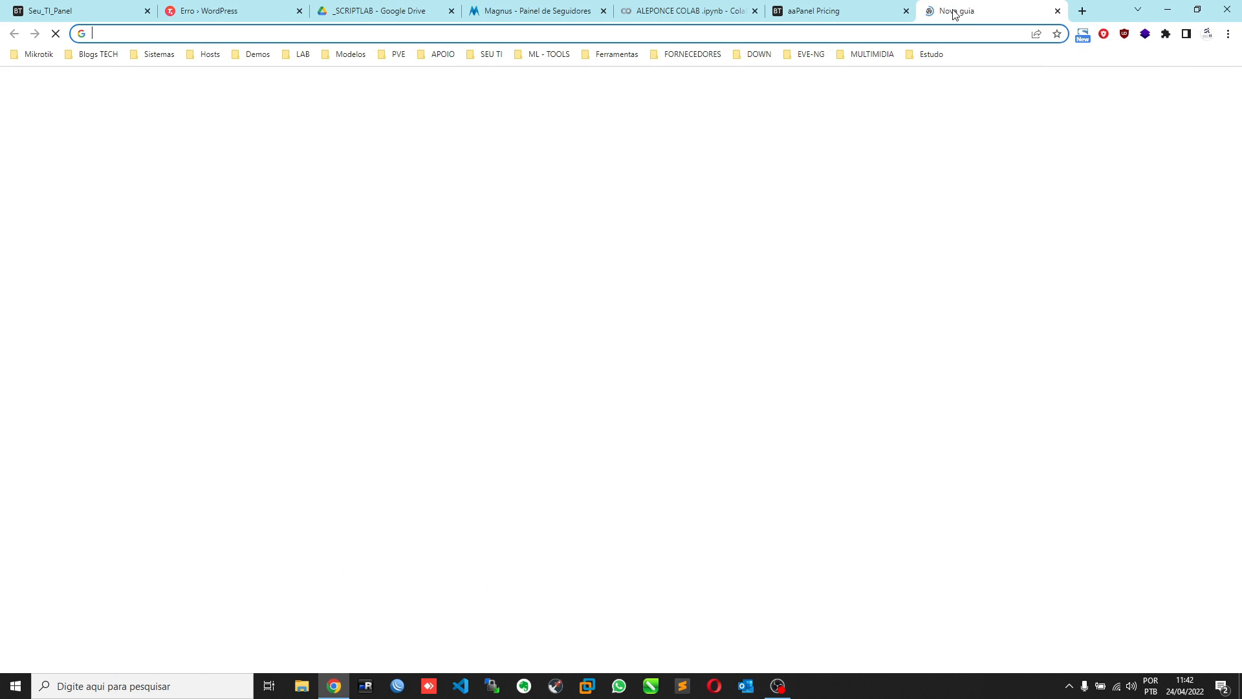
type("tidev.ml")
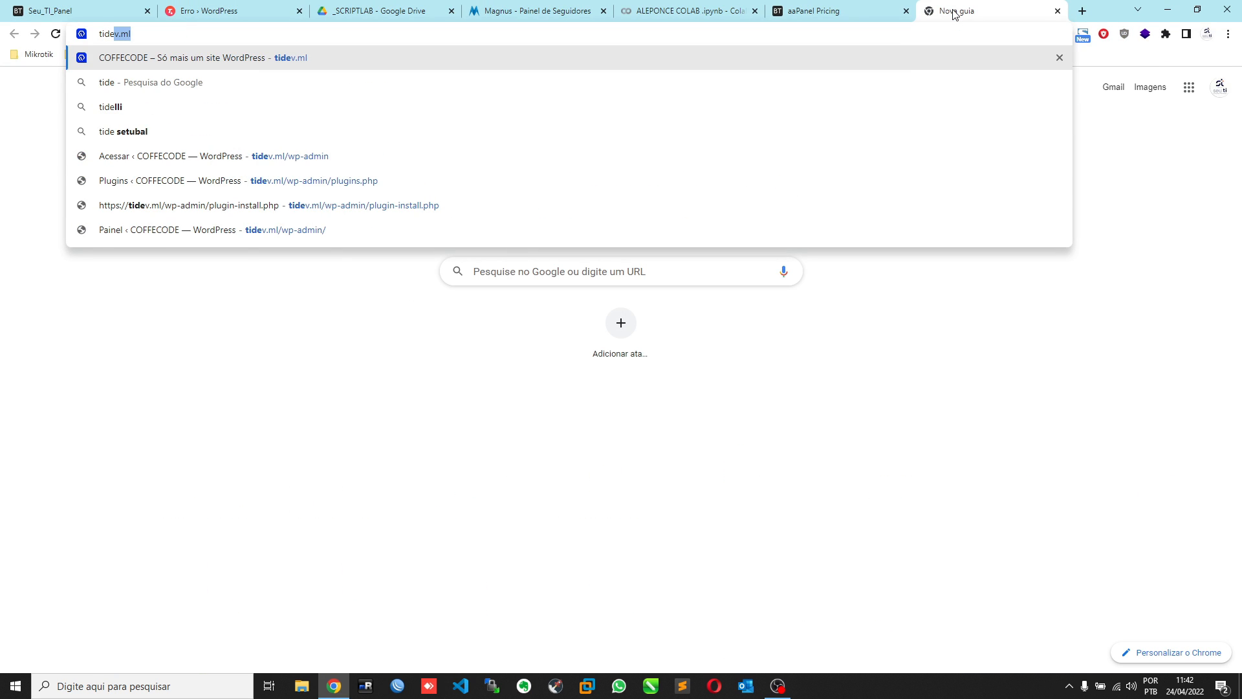
key("Return")
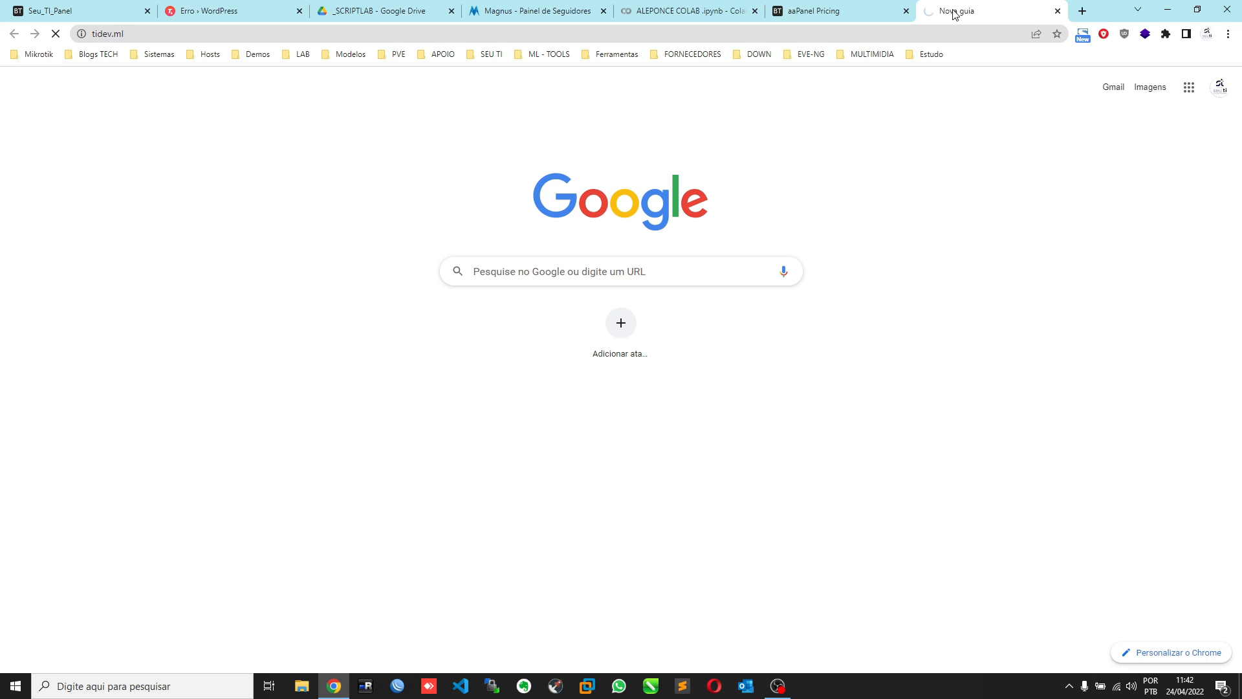
- Load the hosted site seutiserver.ml, without the panel port, in another new browser tab
left_click(1082, 11)
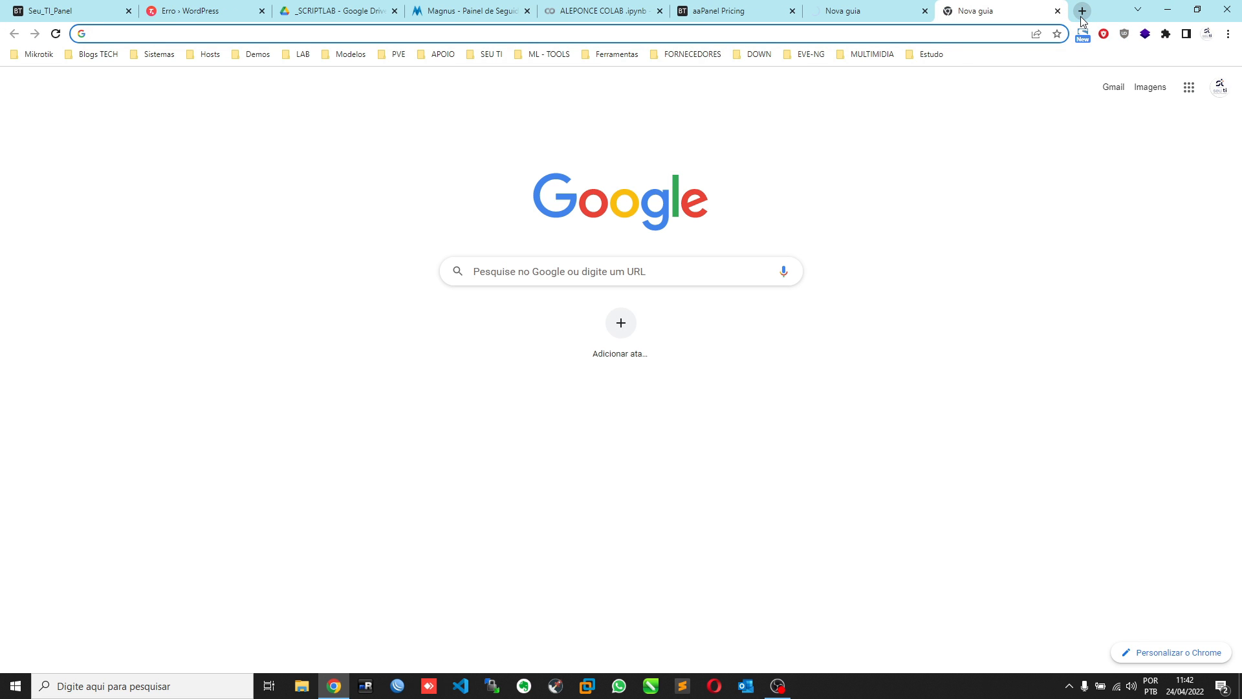
type("seutiser")
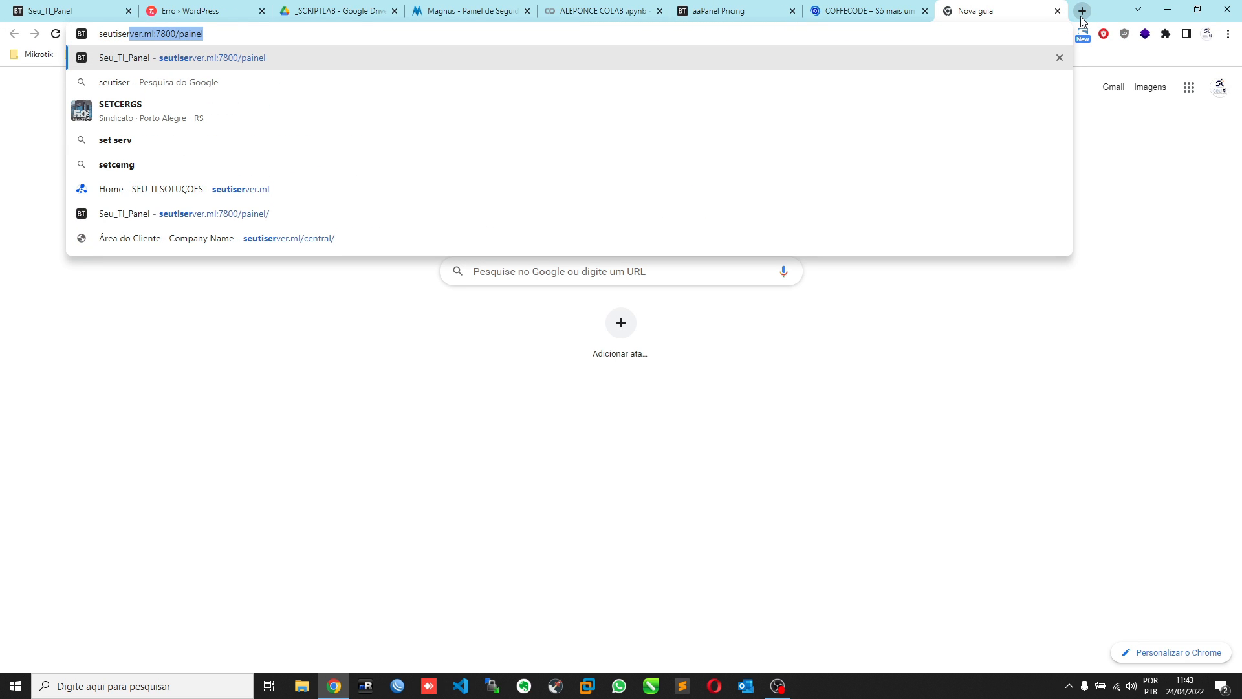
key("Down")
key("Down")
key("Down")
key("Down")
key("Down")
key("Return")
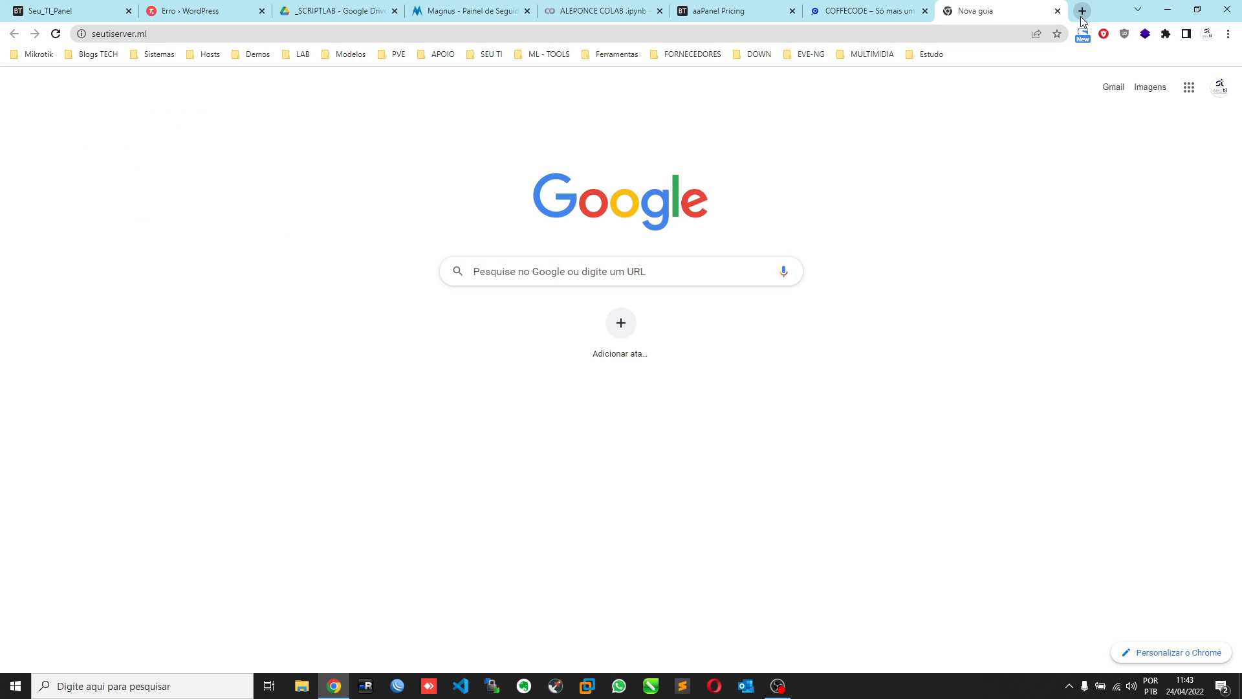
- Look through the tidev.ml home page and close its tab
left_click(838, 9)
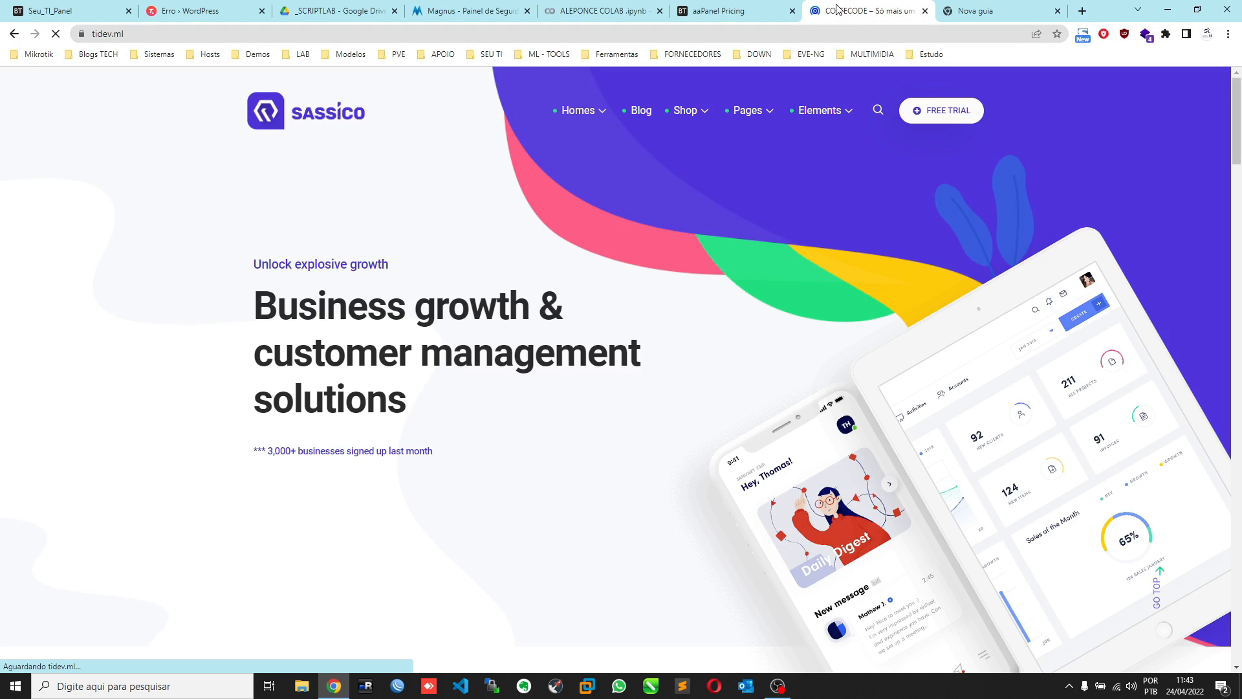
scroll(705, 325, "down", 12)
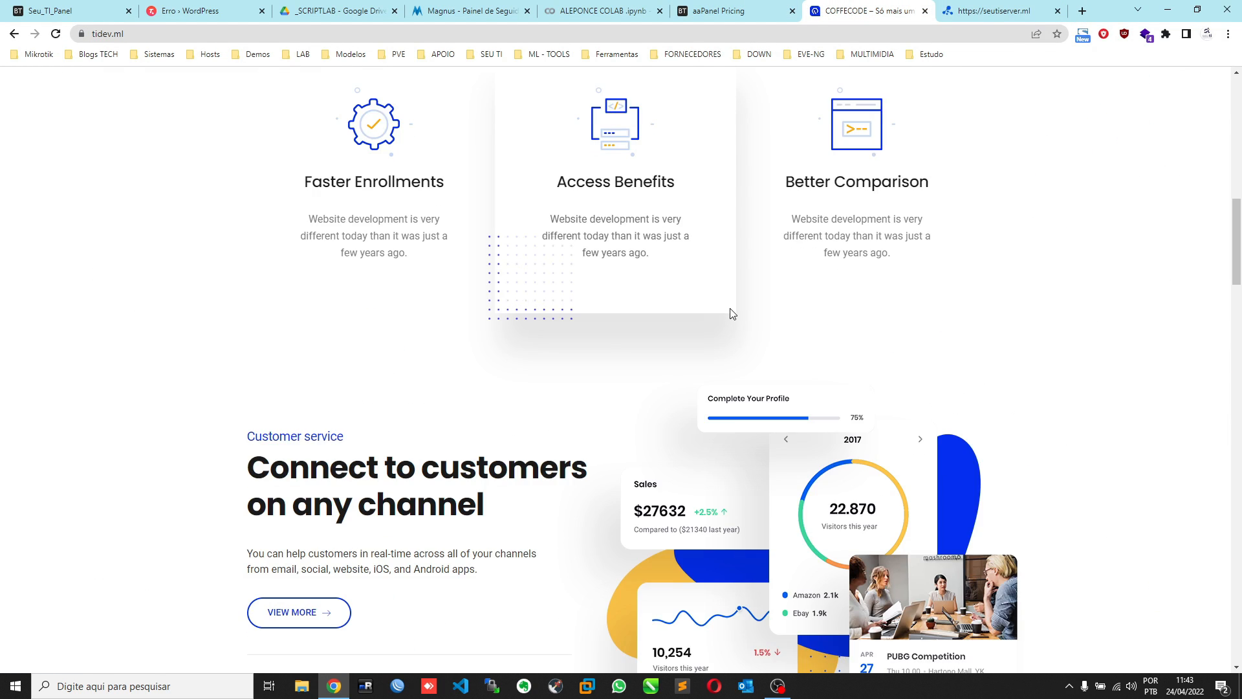
scroll(732, 313, "down", 10)
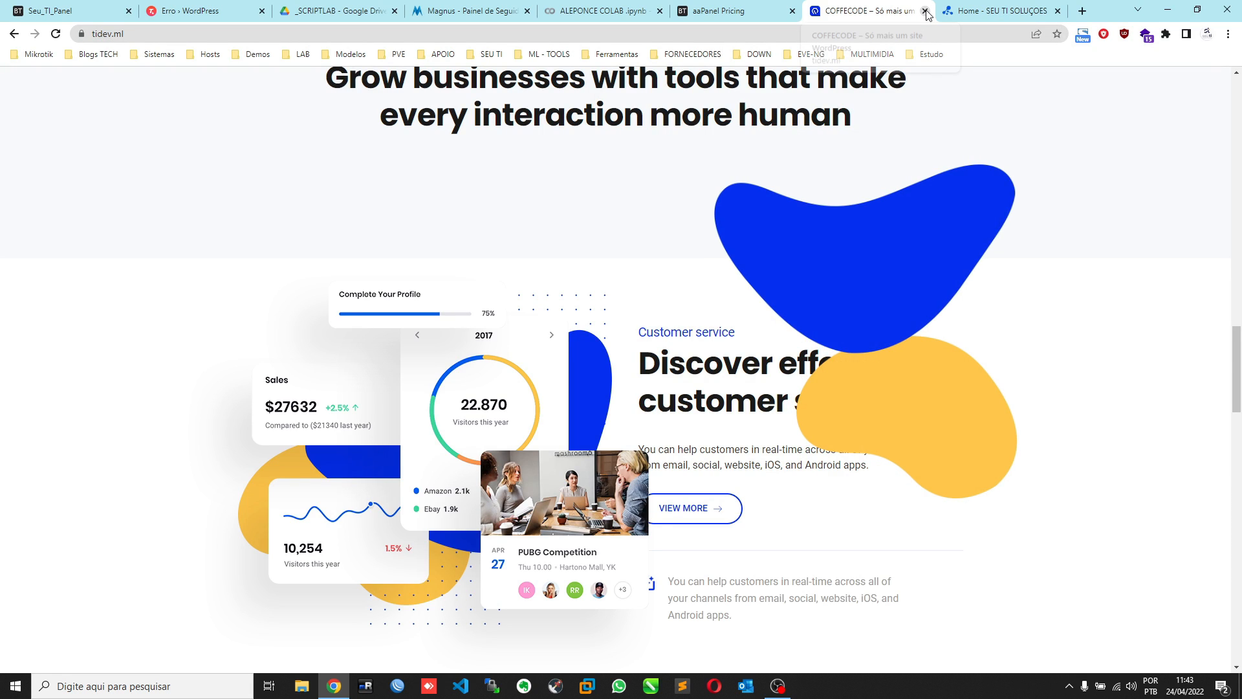
left_click(926, 11)
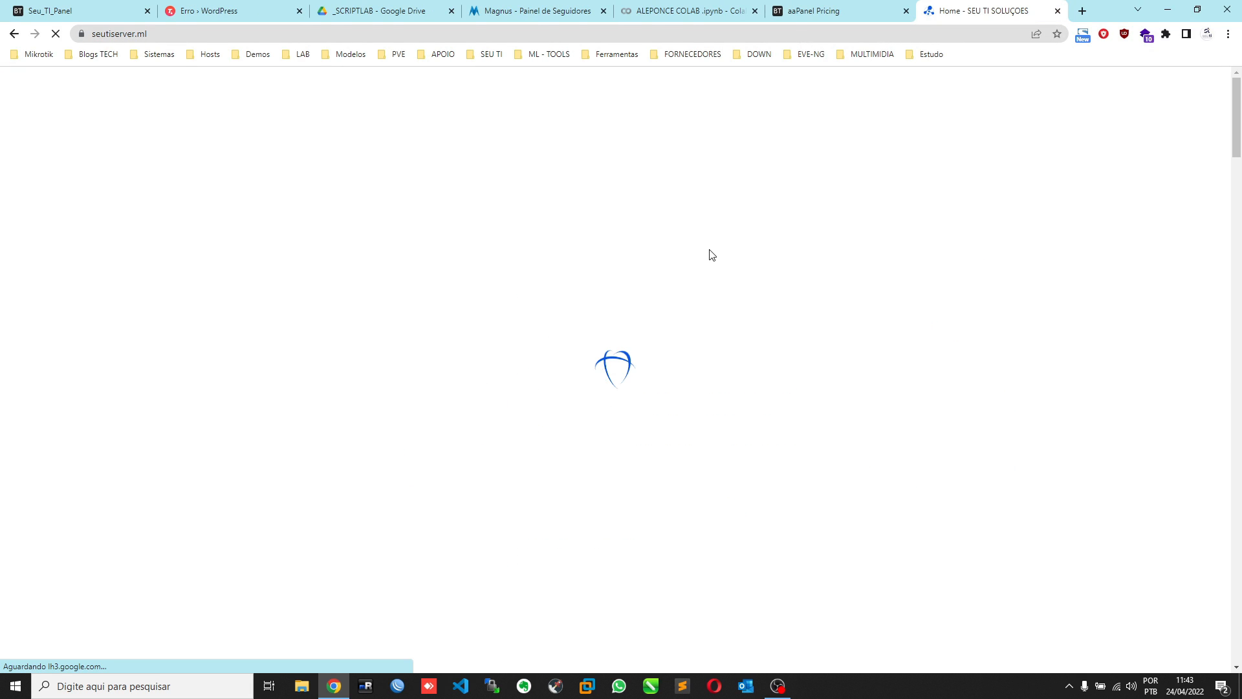
- Look through the seutiserver.ml home page down to the site hosting section, and close its tab
scroll(703, 393, "down", 4)
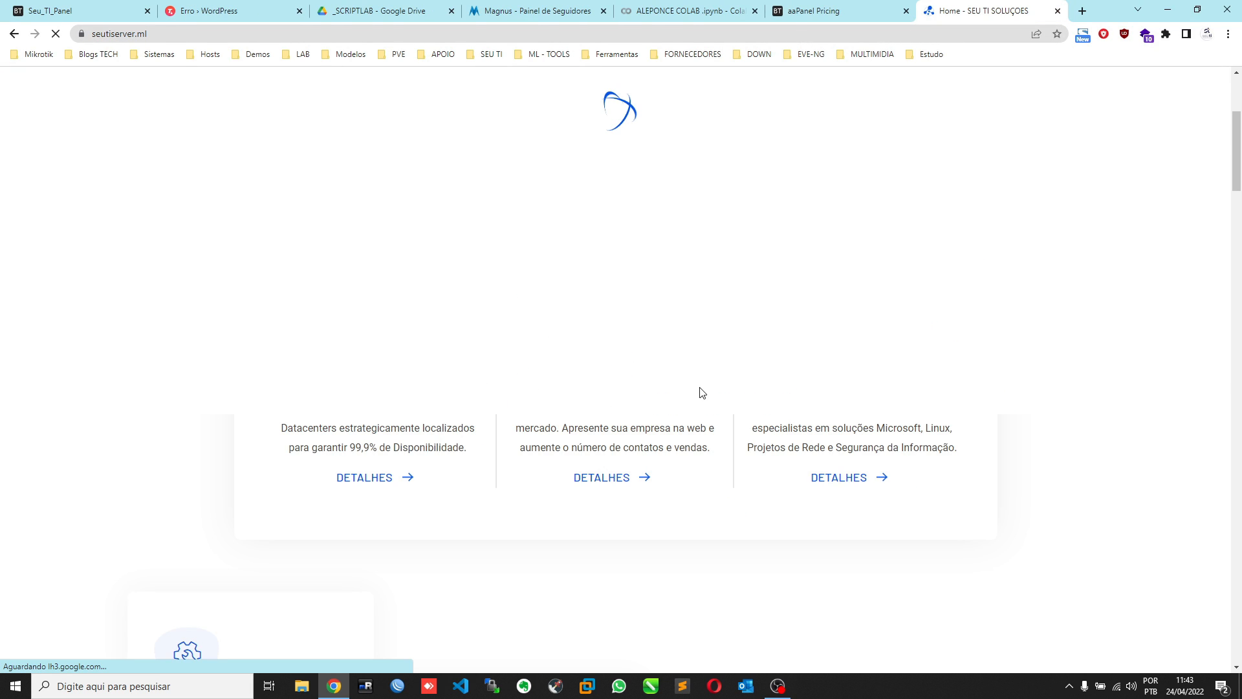
scroll(702, 392, "down", 3)
scroll(702, 392, "down", 4)
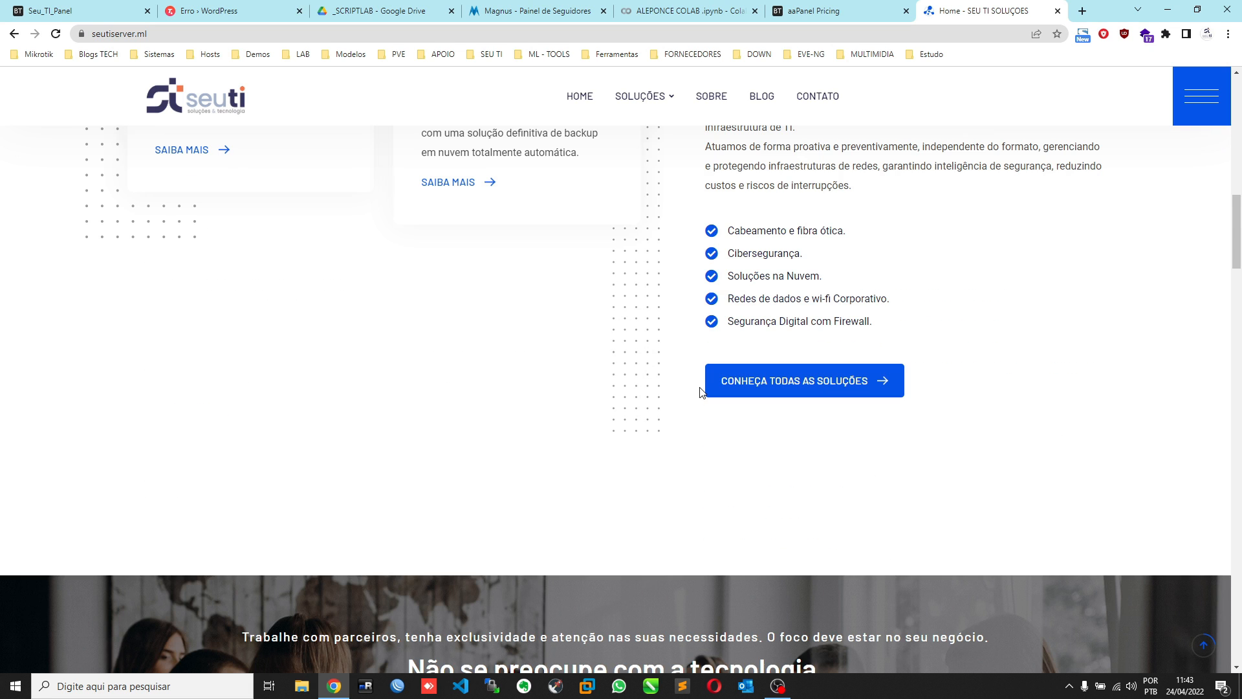
scroll(700, 391, "down", 10)
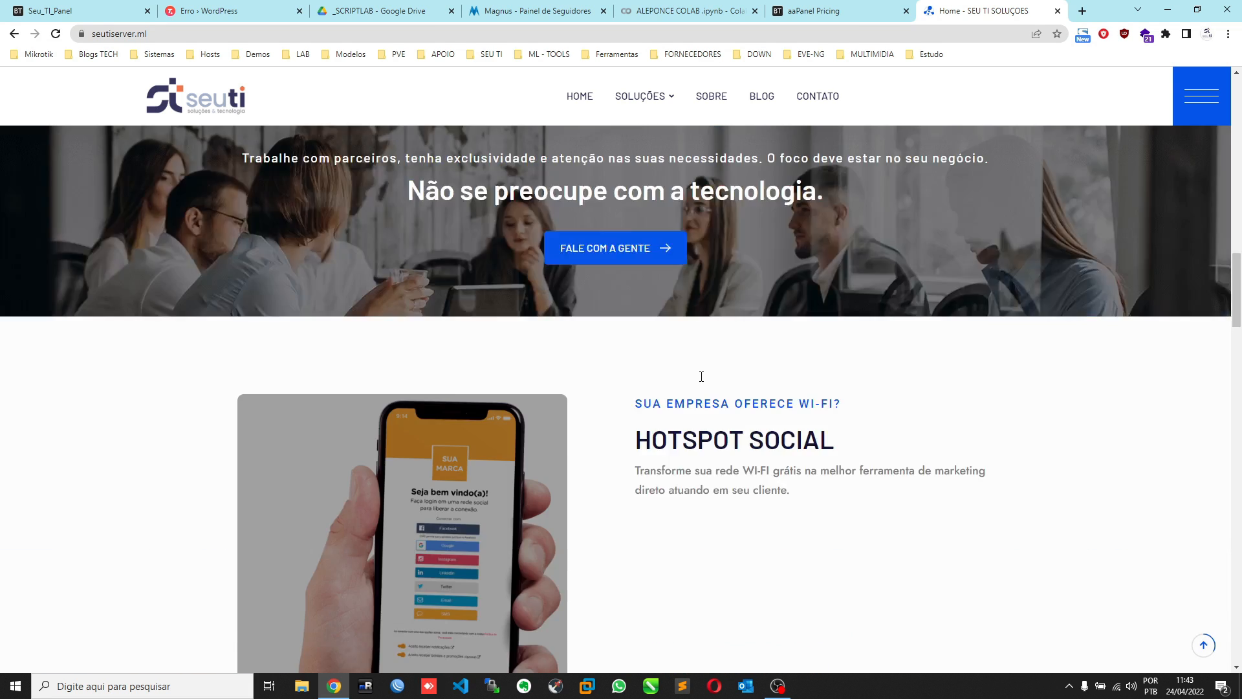
scroll(703, 382, "down", 4)
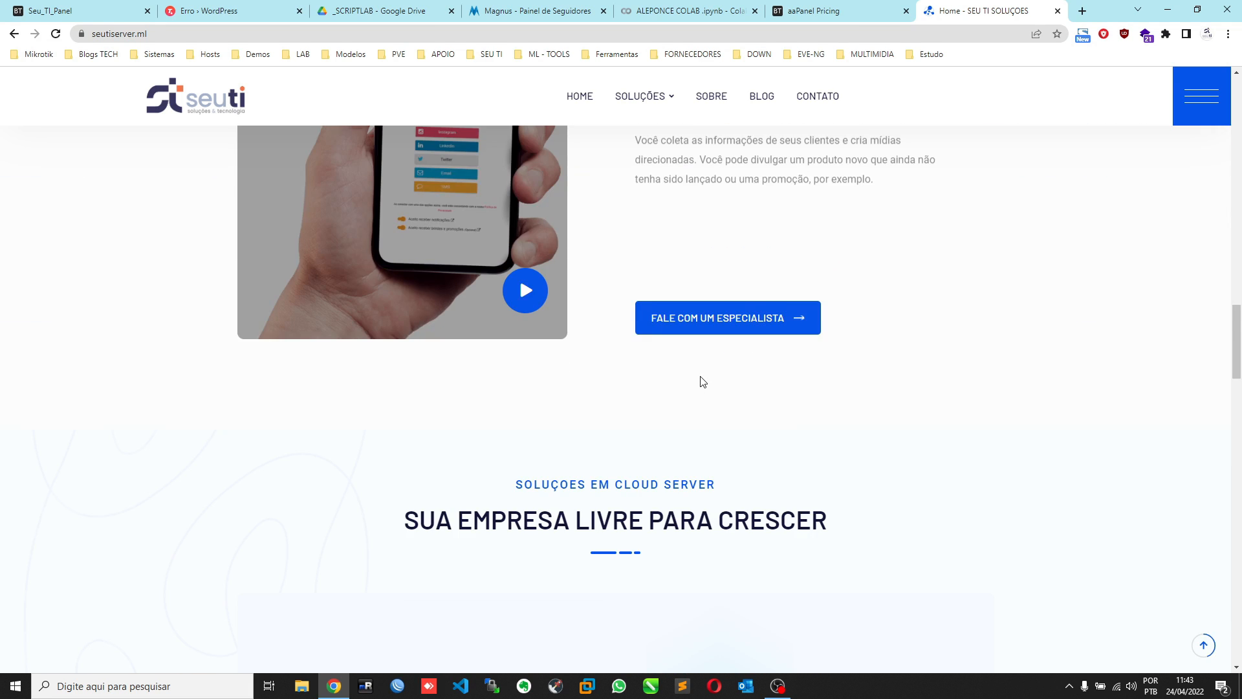
scroll(702, 382, "down", 6)
scroll(702, 382, "down", 1)
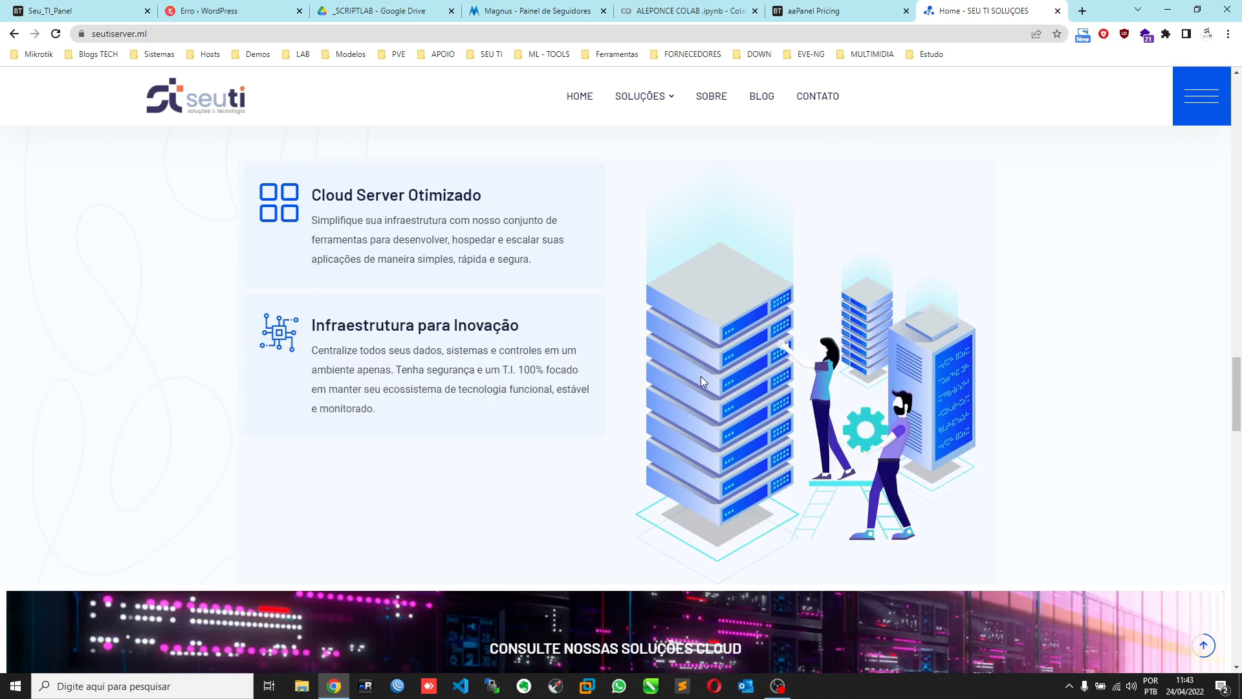
scroll(701, 375, "down", 2)
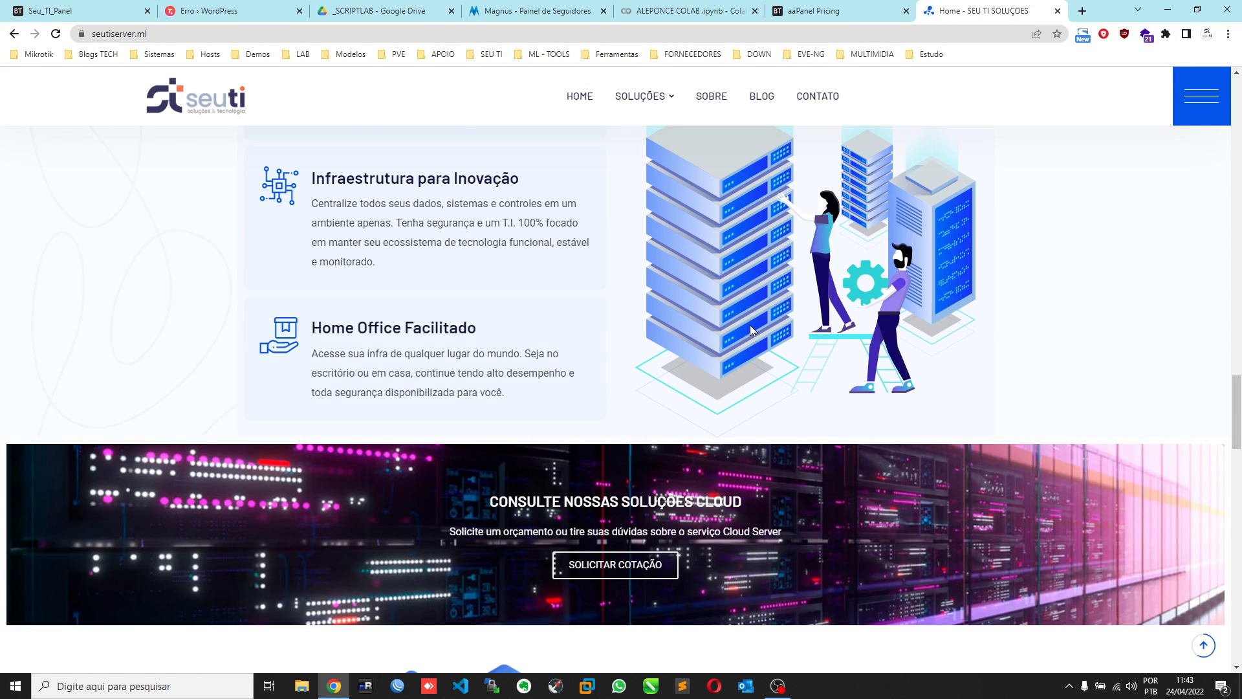
scroll(832, 284, "down", 3)
scroll(832, 283, "down", 2)
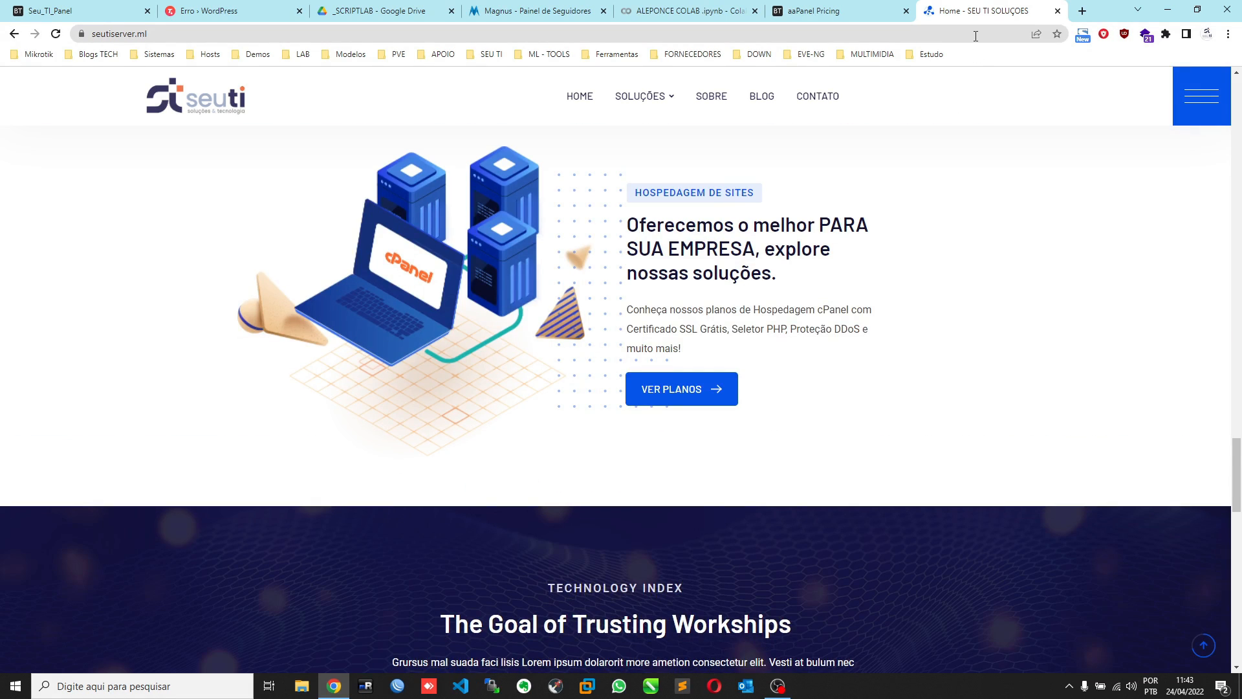
left_click(1058, 11)
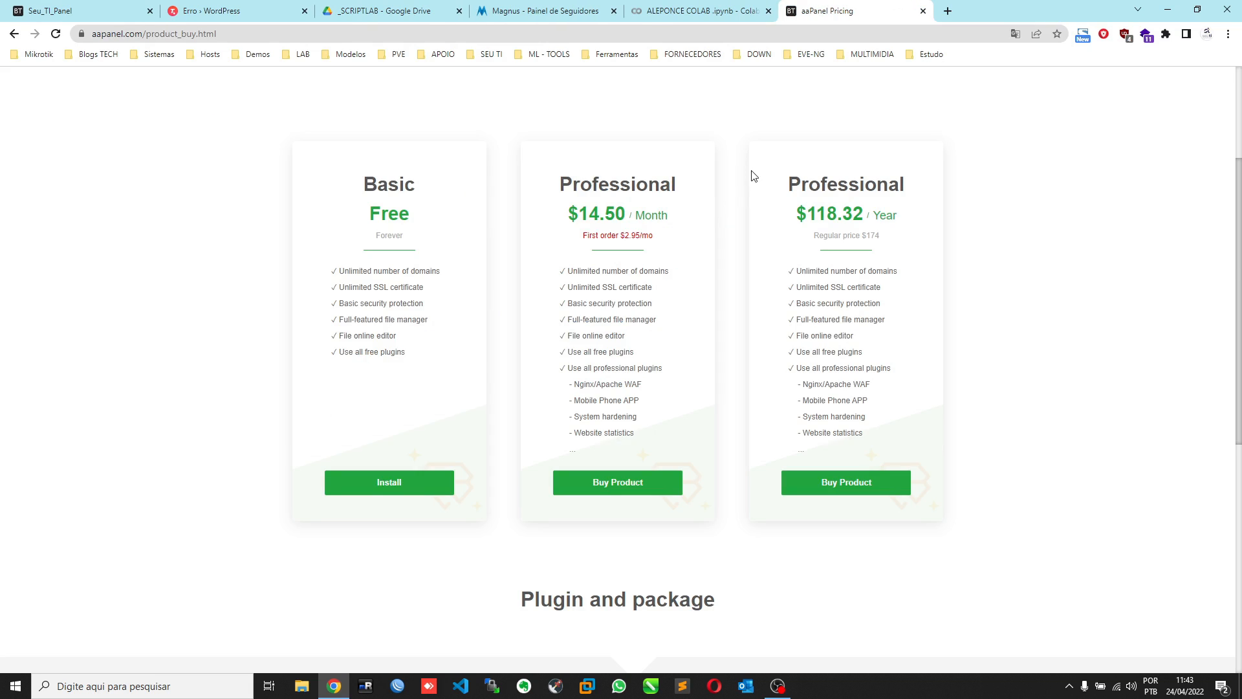
- Return to the aaPanel dashboard and review its software list, resource status and the root partition's disk details
left_click(104, 14)
scroll(573, 387, "down", 2)
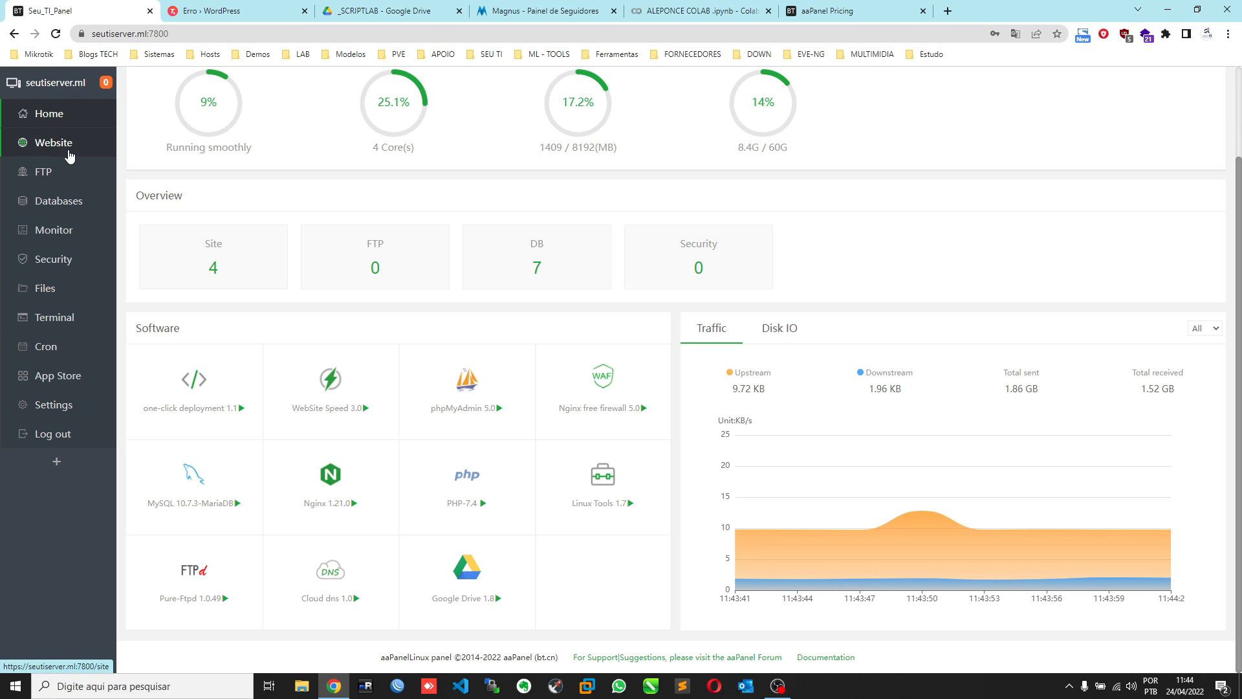
scroll(39, 223, "up", 2)
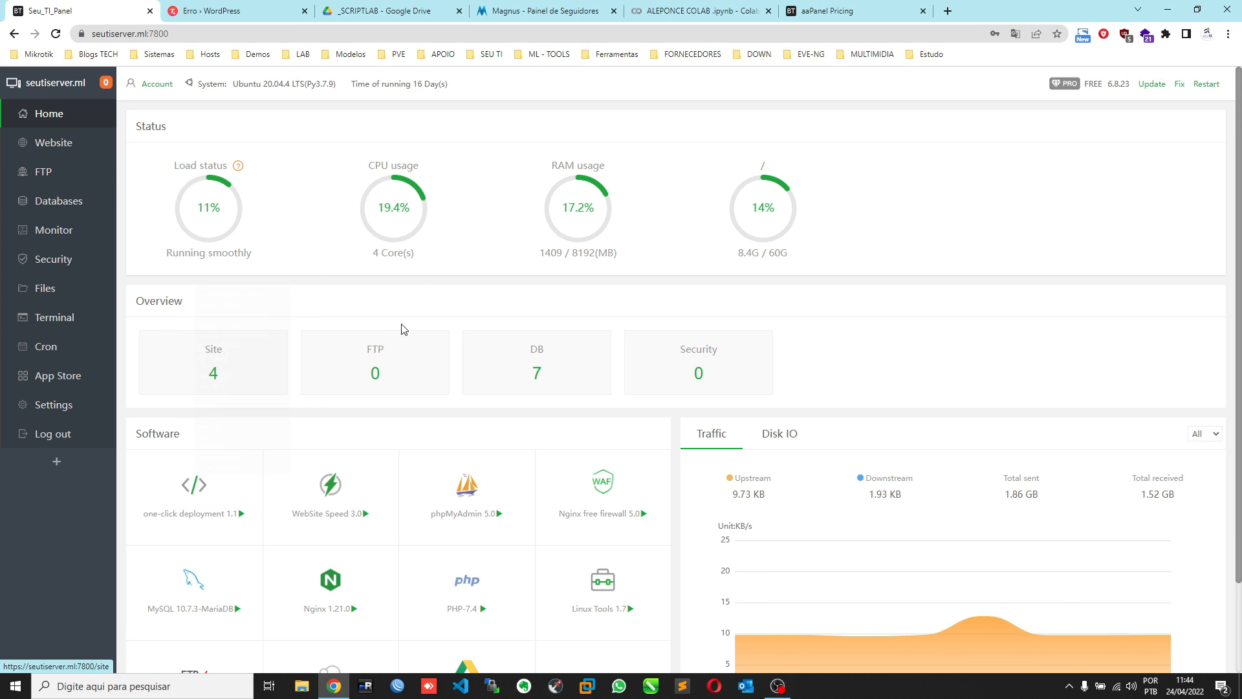
mouse_move(396, 226)
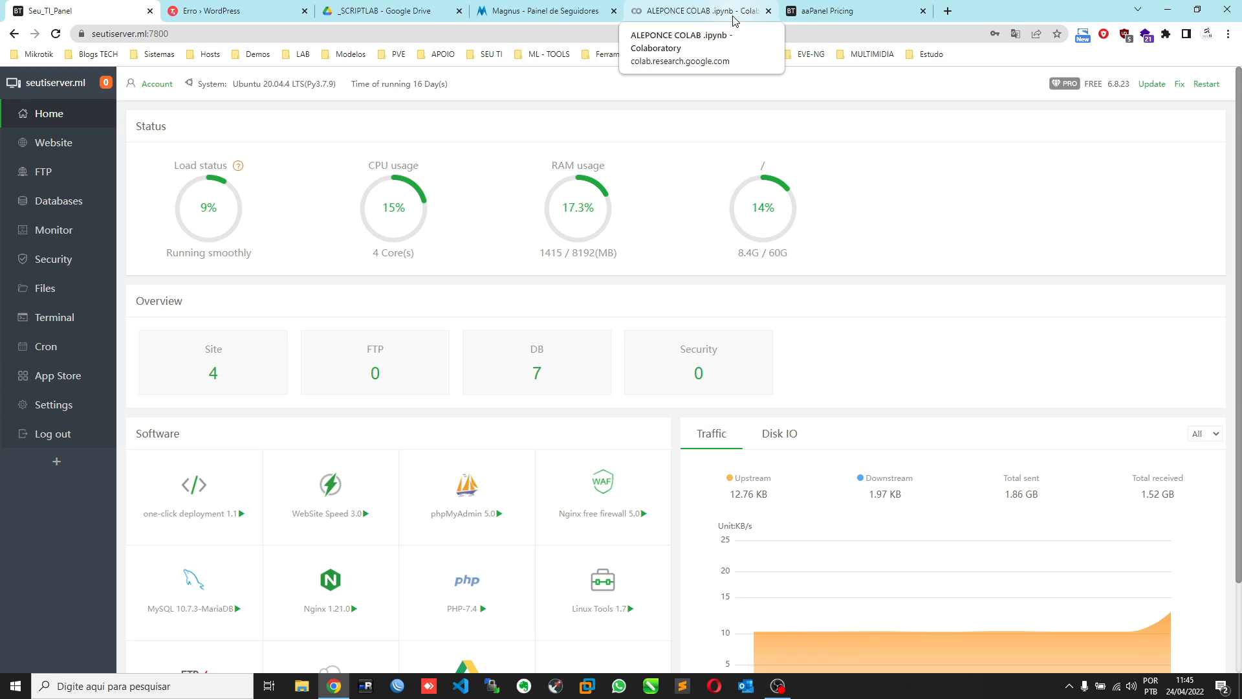
mouse_move(762, 243)
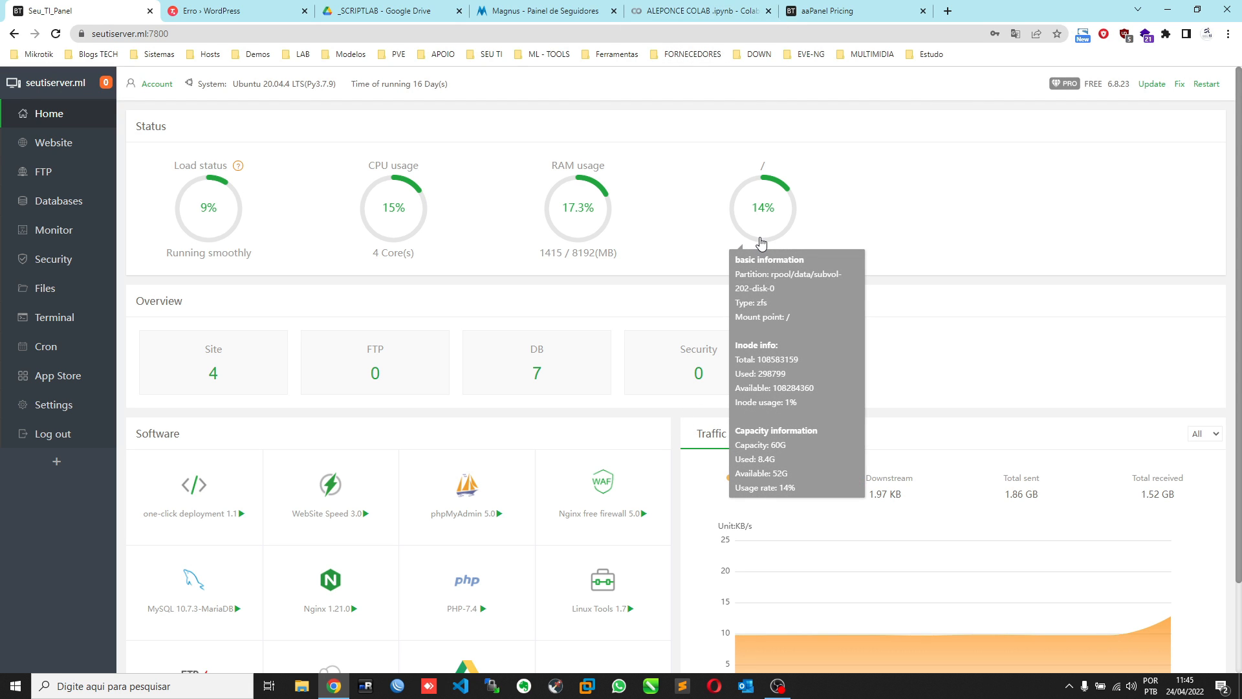